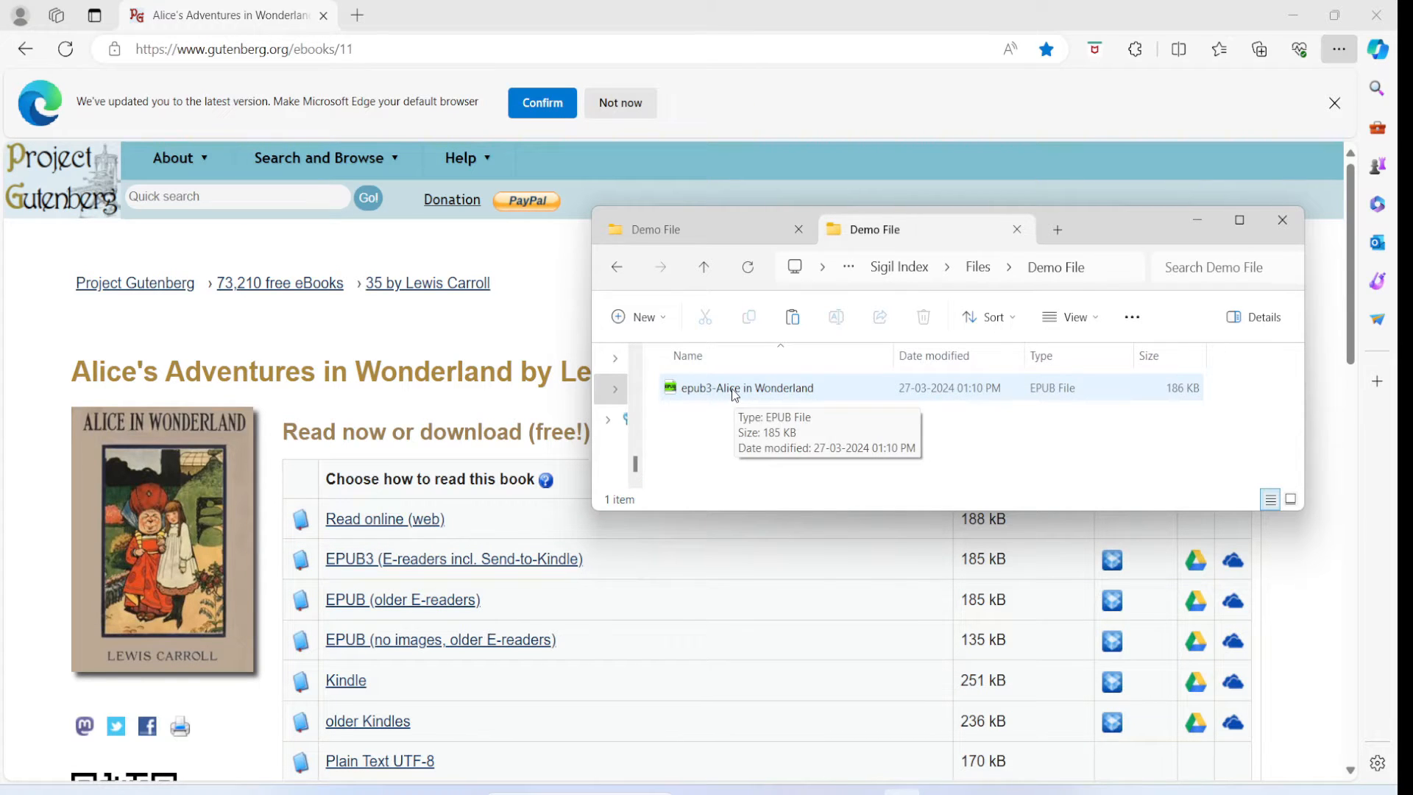
- Open the epub3-Alice in Wonderland file in Sumatra PDF and visit the reader's website
double_click(731, 388)
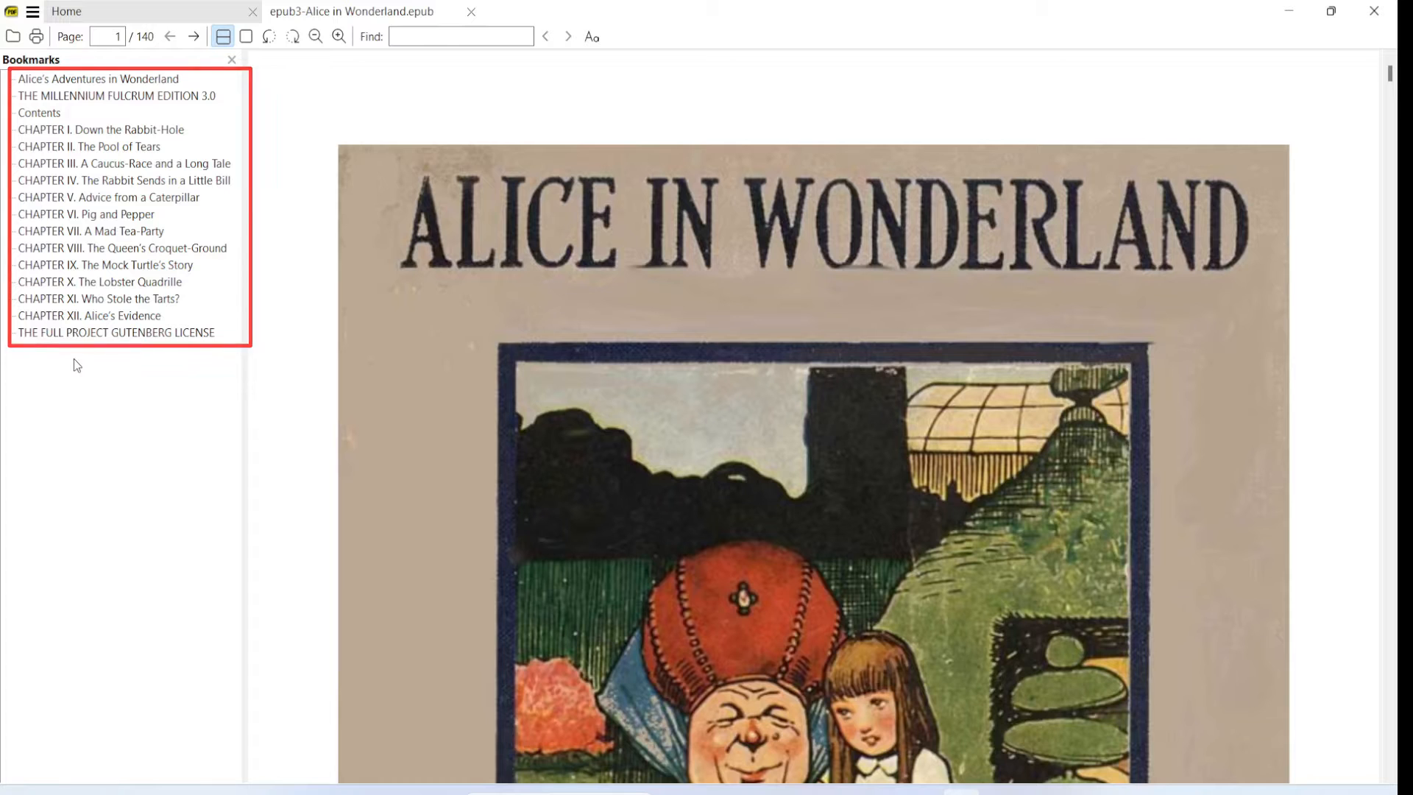
click(33, 13)
mouse_move(85, 183)
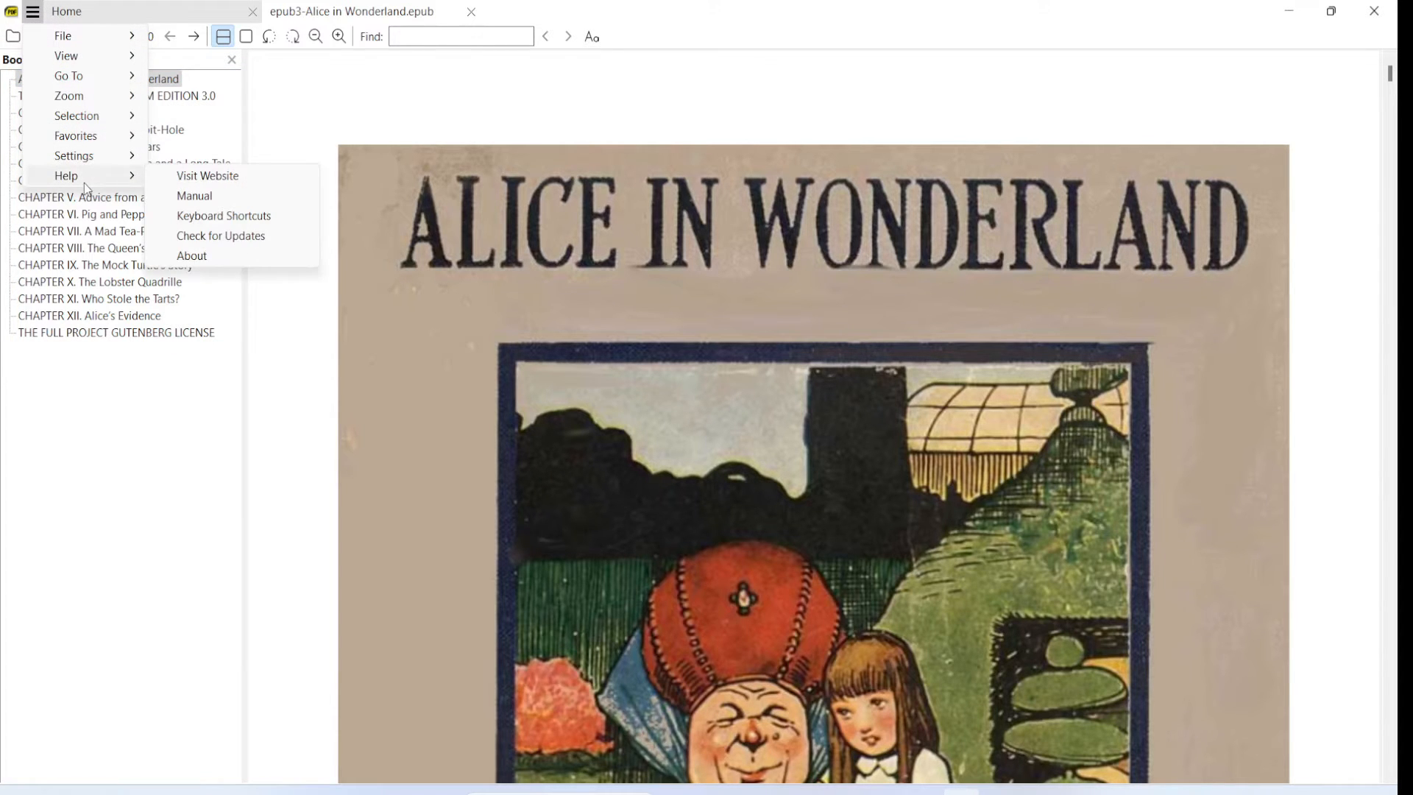
click(201, 182)
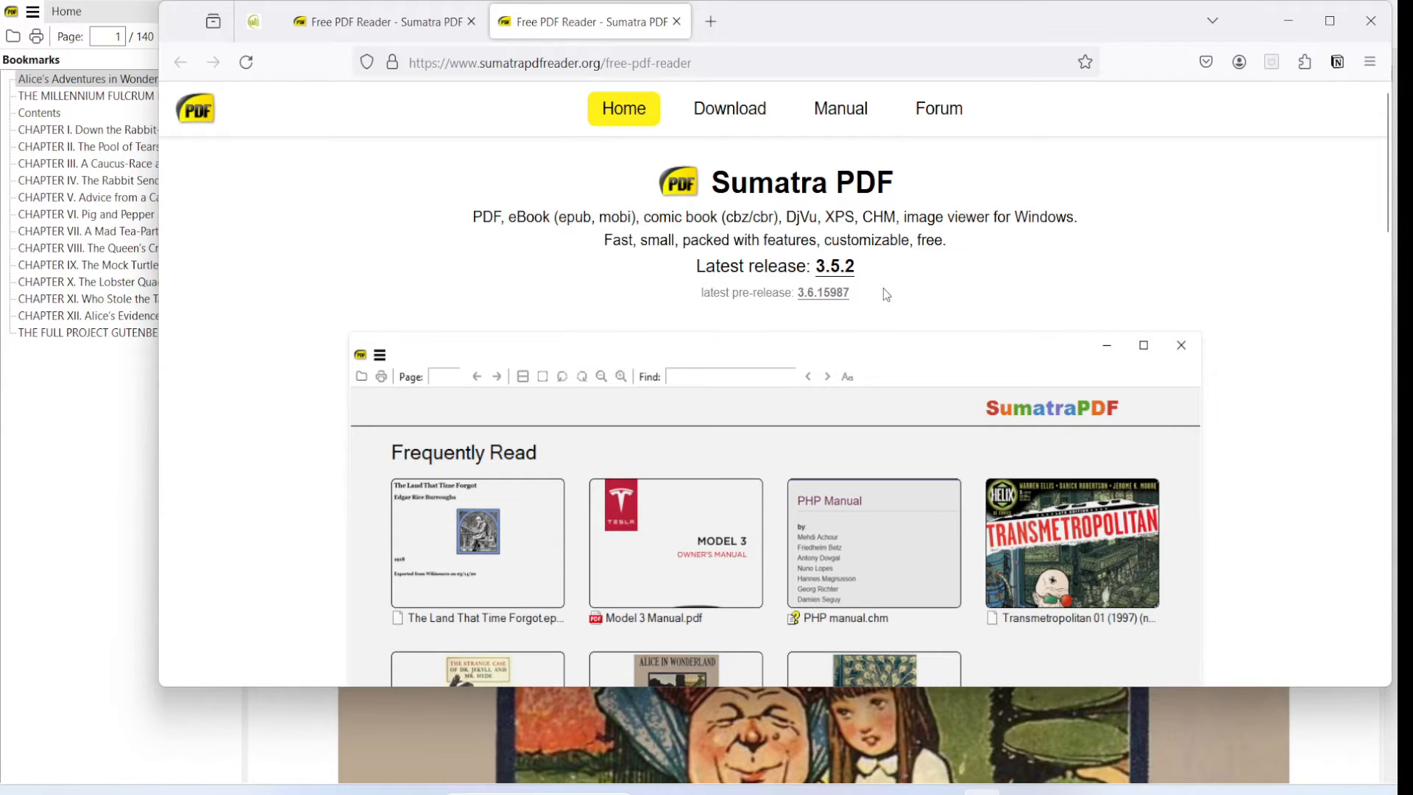
click(105, 360)
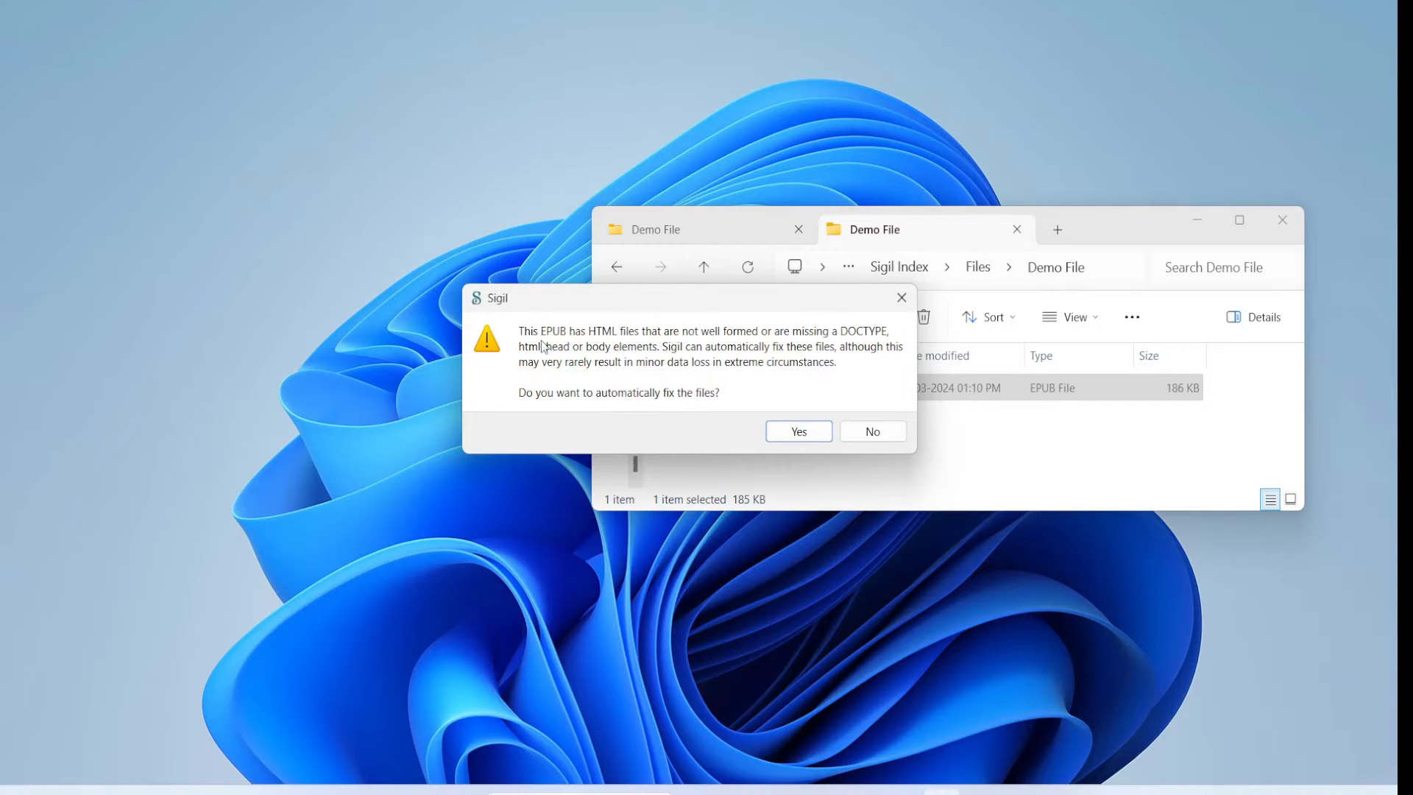
- Load the Alice in Wonderland EPUB in Sigil, letting it automatically fix the malformed HTML files
drag(637, 305, 718, 241)
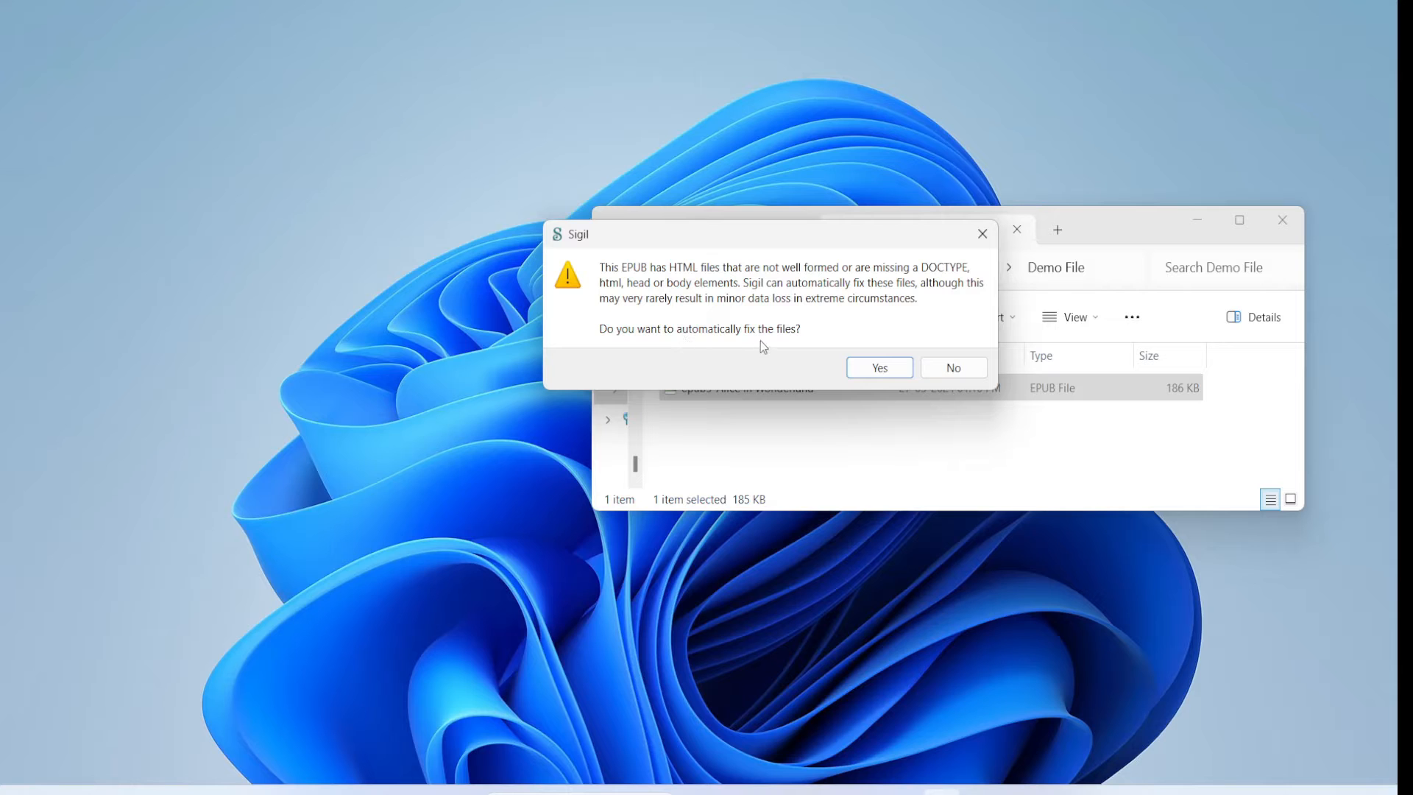
click(880, 370)
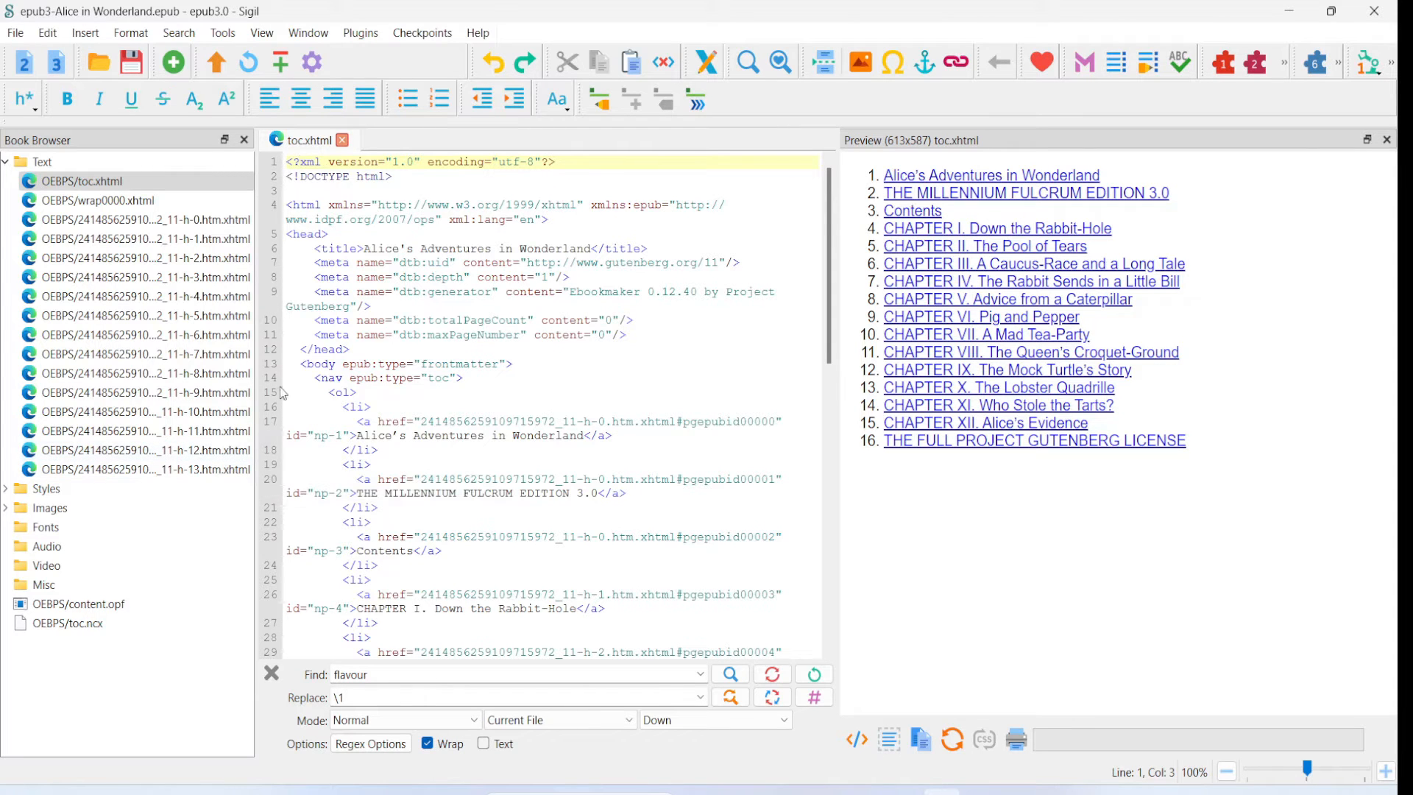
- Open the Index Editor and add an entry with cat as the text to include
click(224, 38)
mouse_move(240, 169)
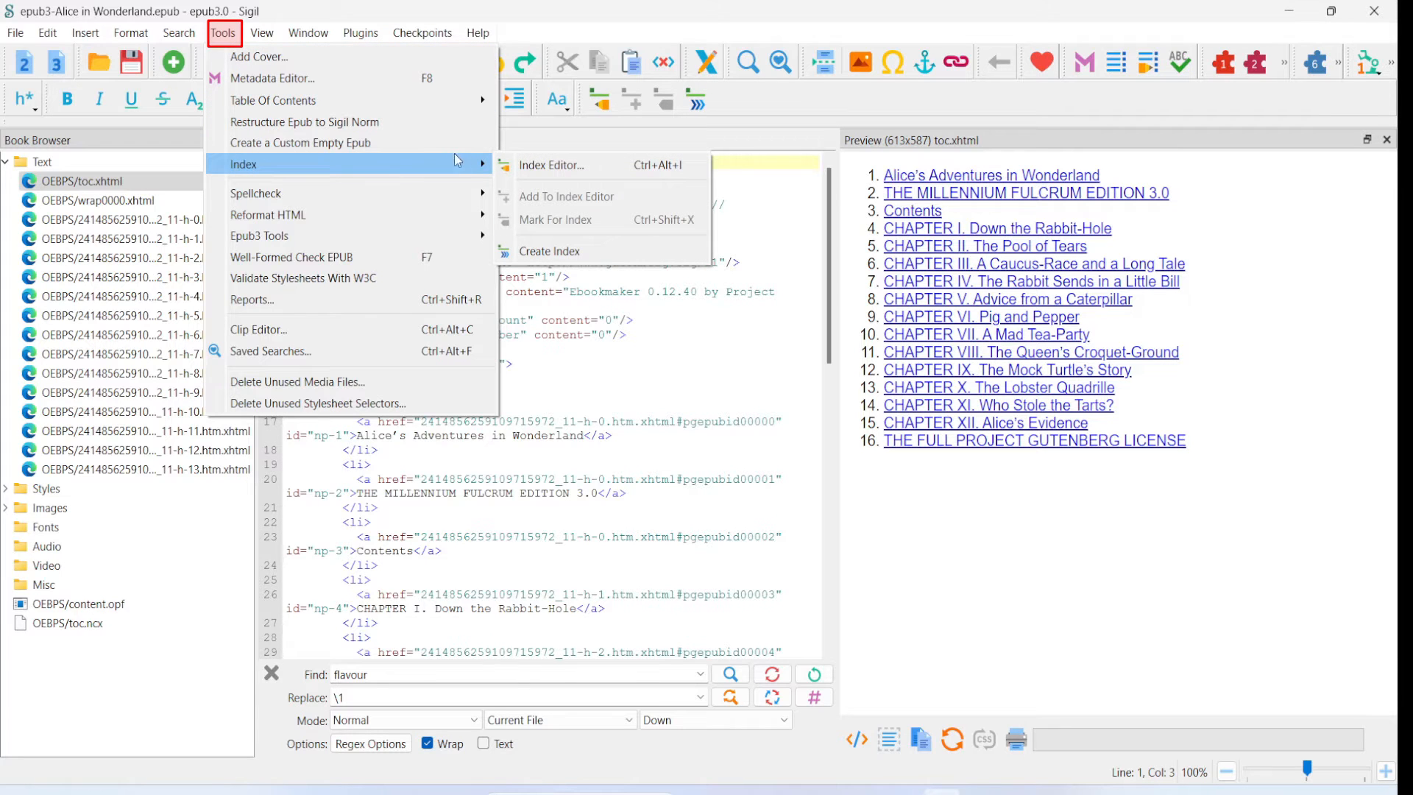
click(579, 167)
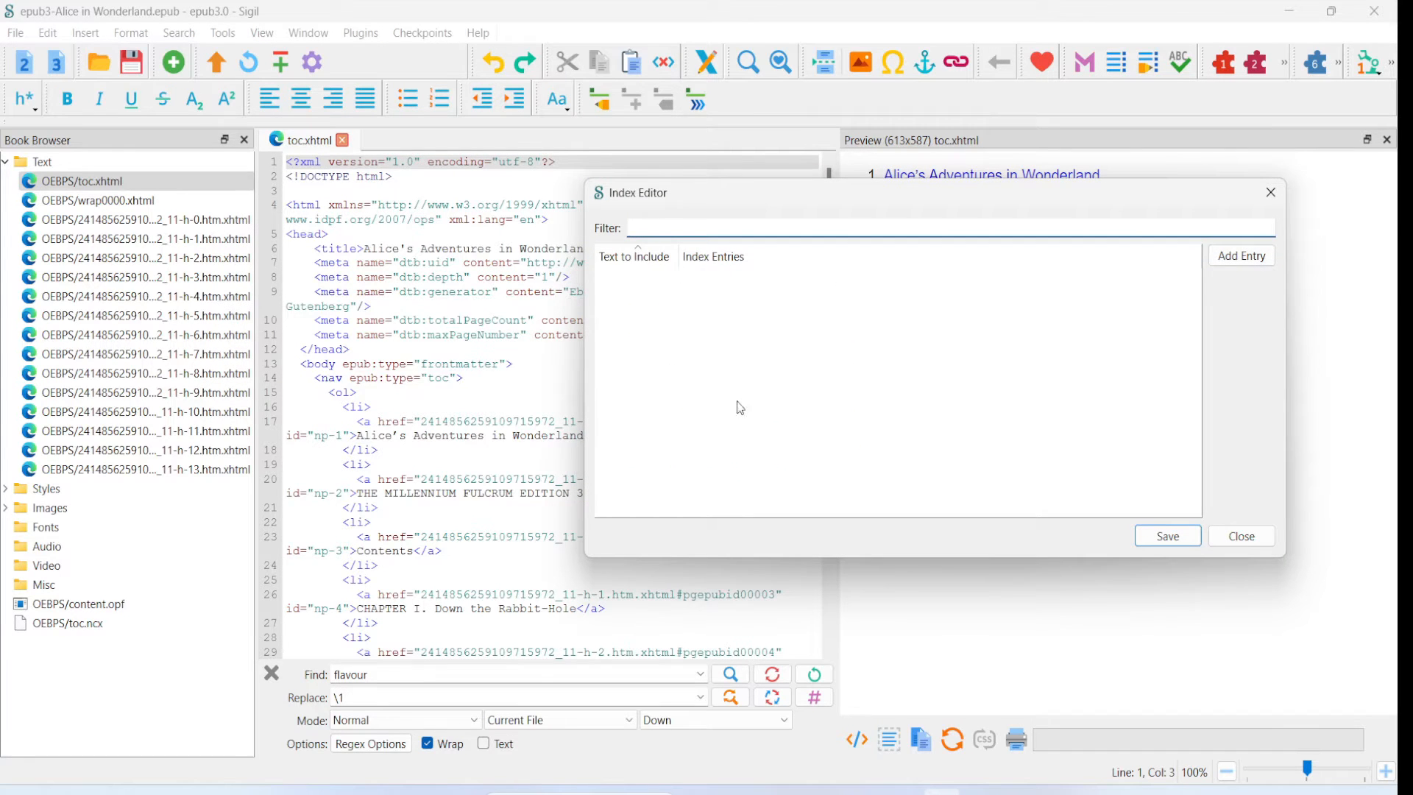
click(1241, 258)
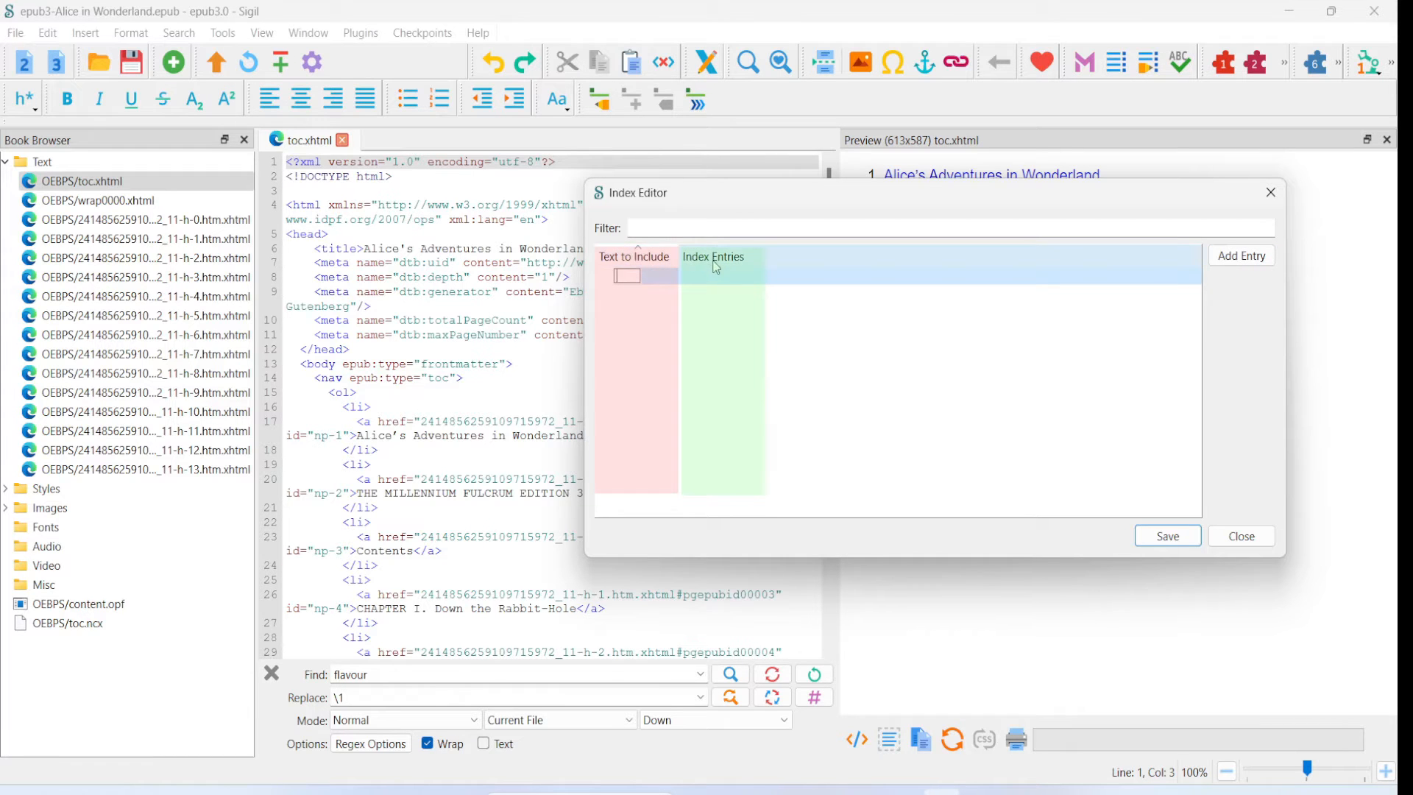
mouse_move(719, 267)
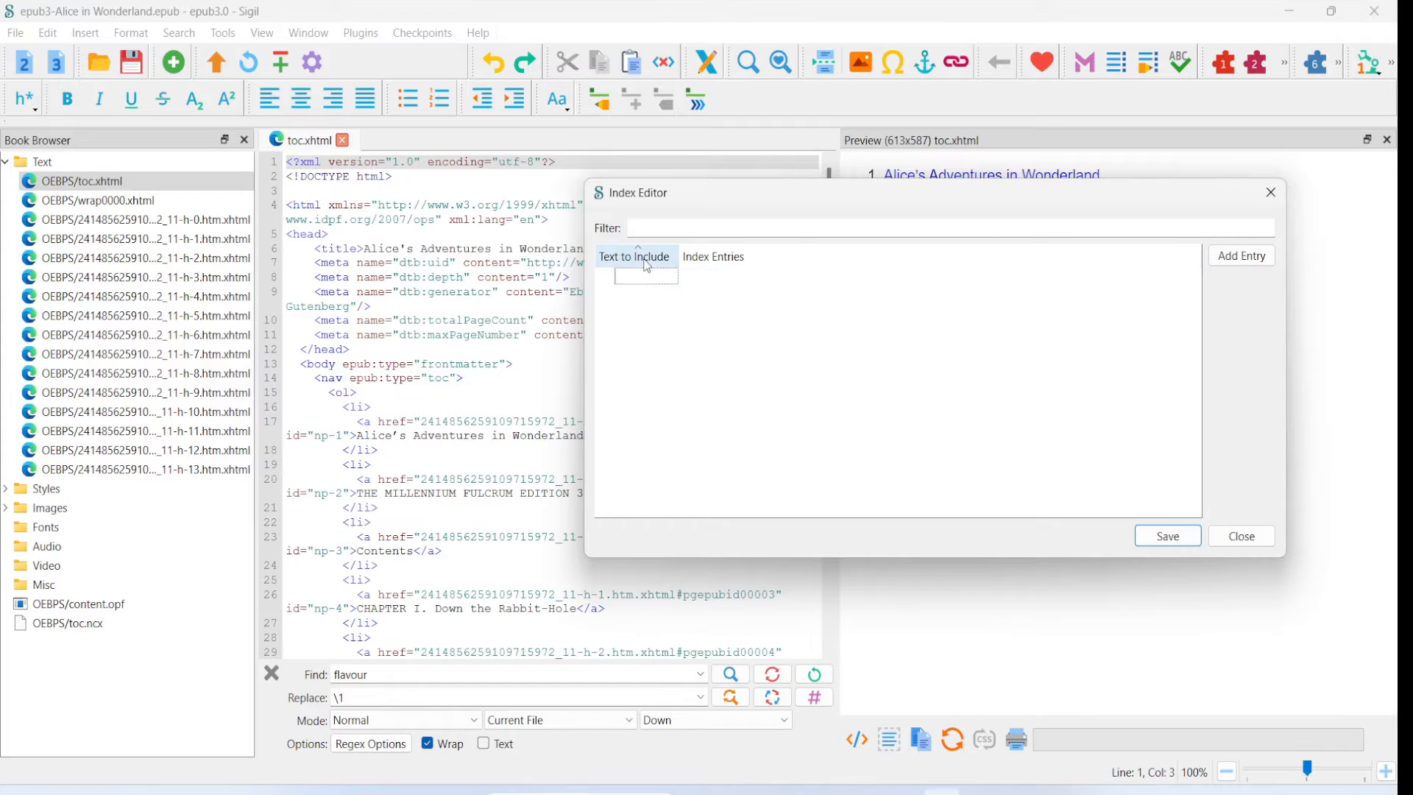
mouse_move(646, 264)
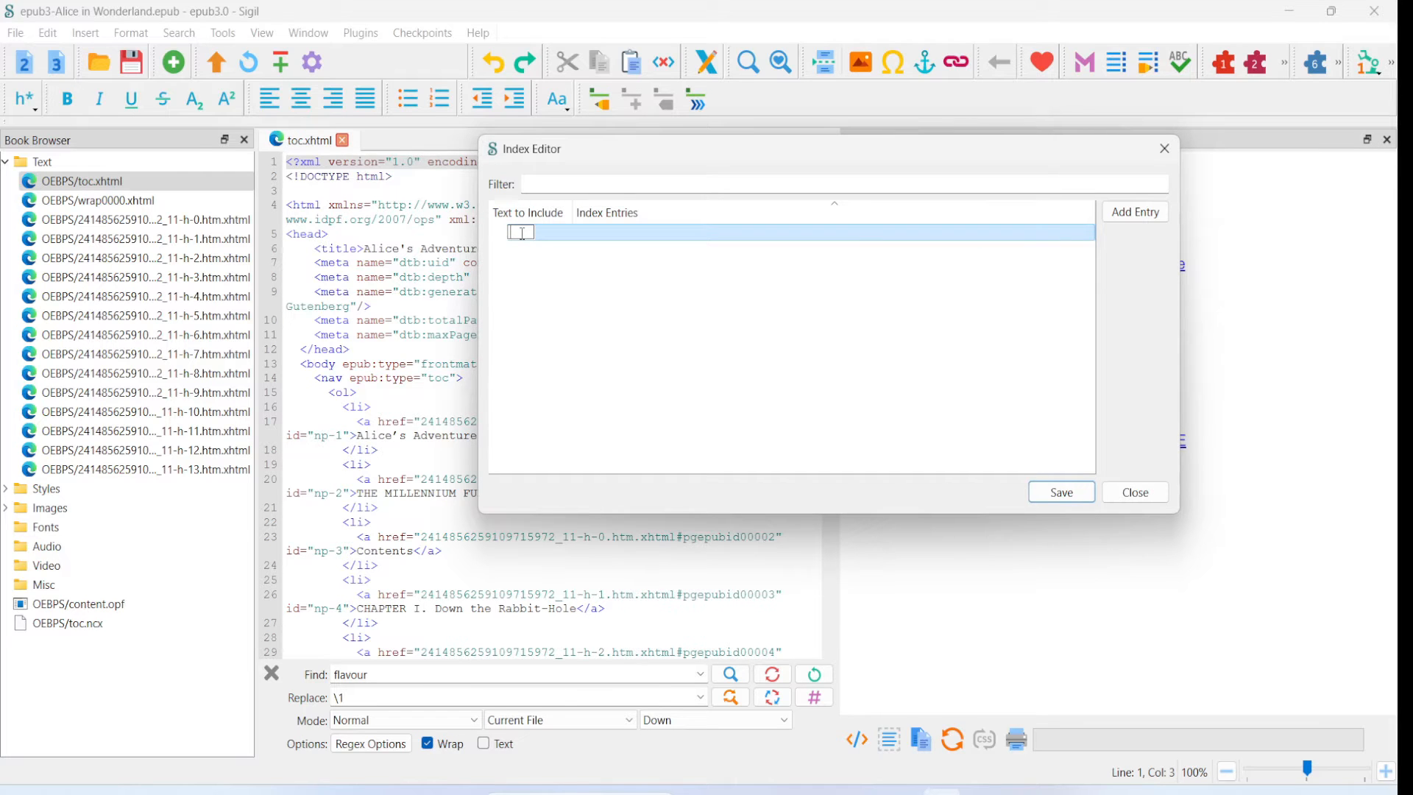
text(cat)
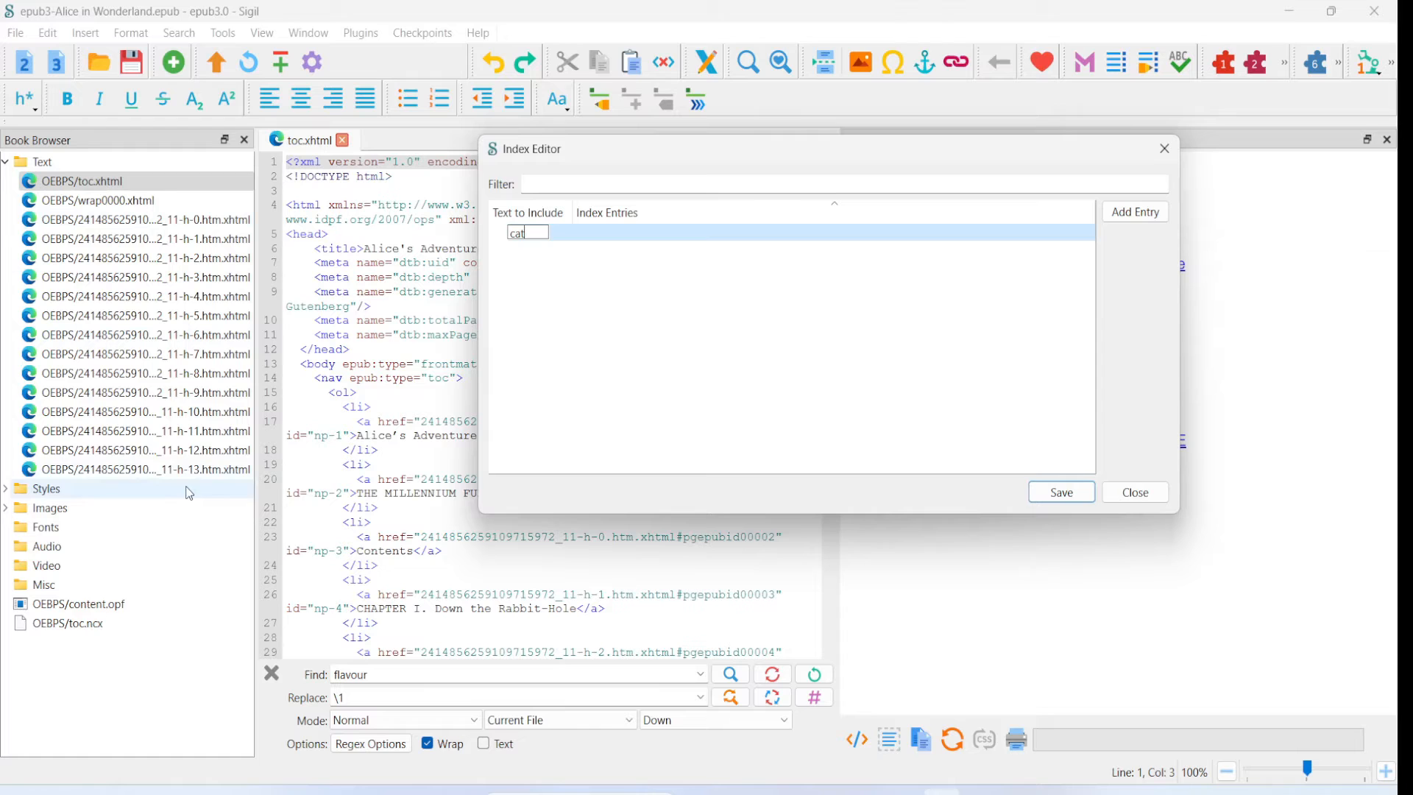
click(528, 260)
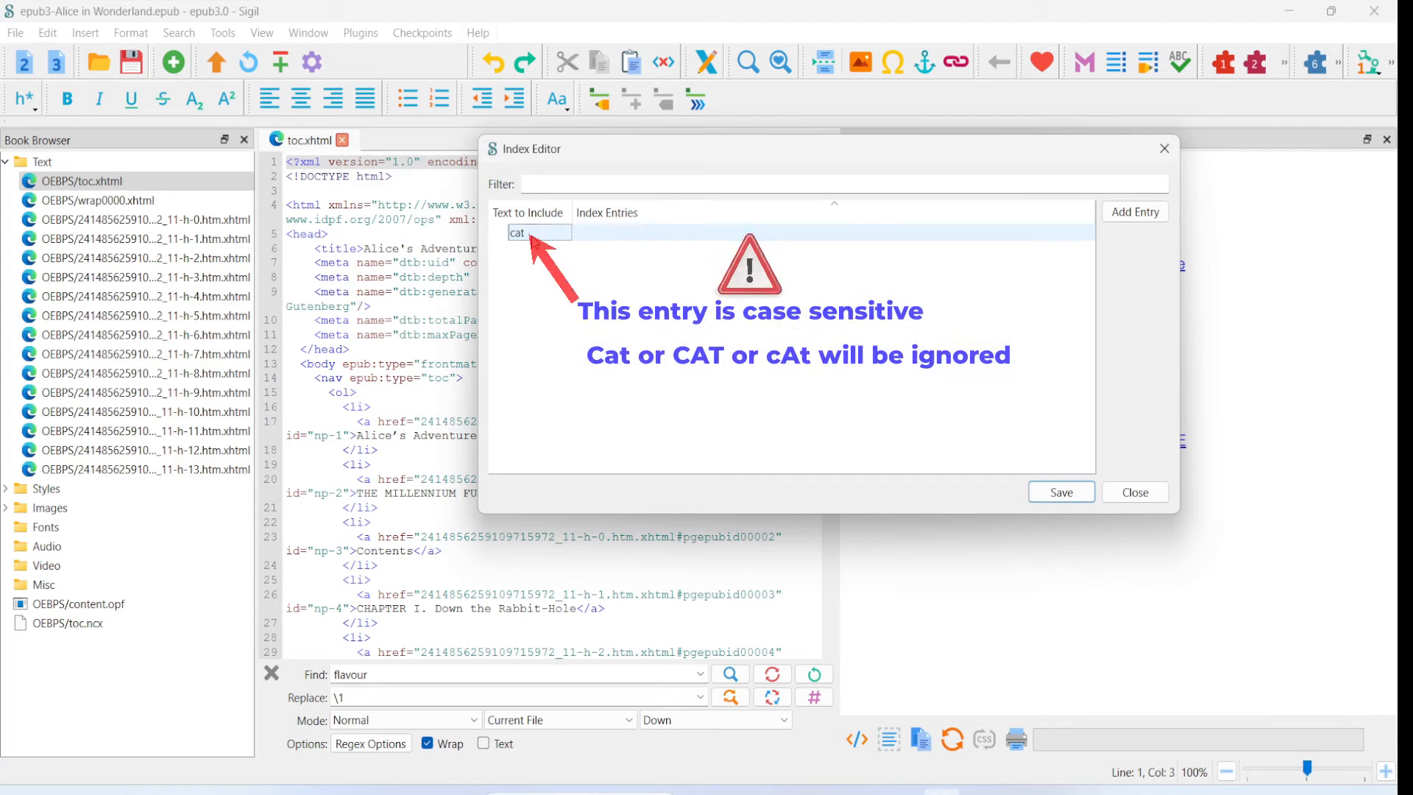
click(532, 235)
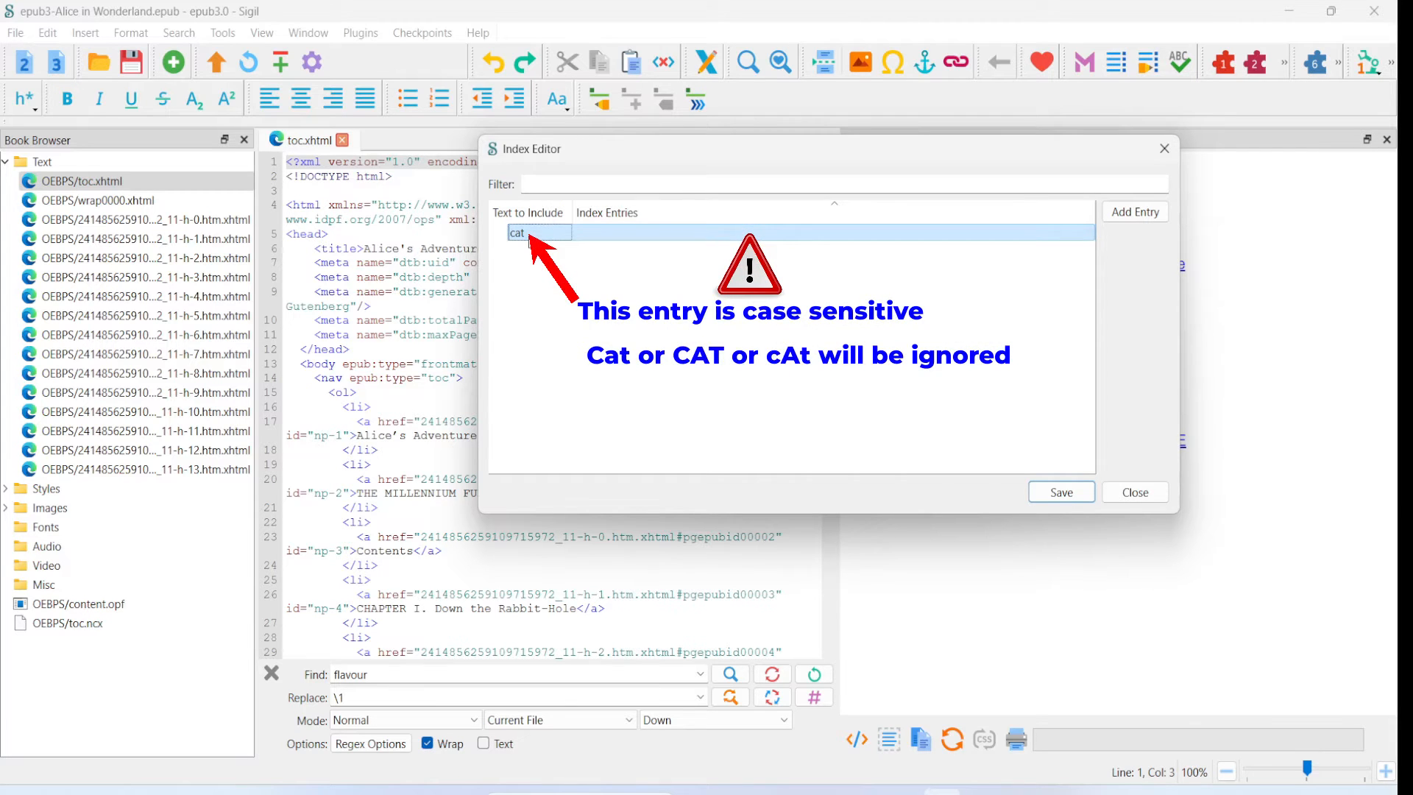
click(543, 275)
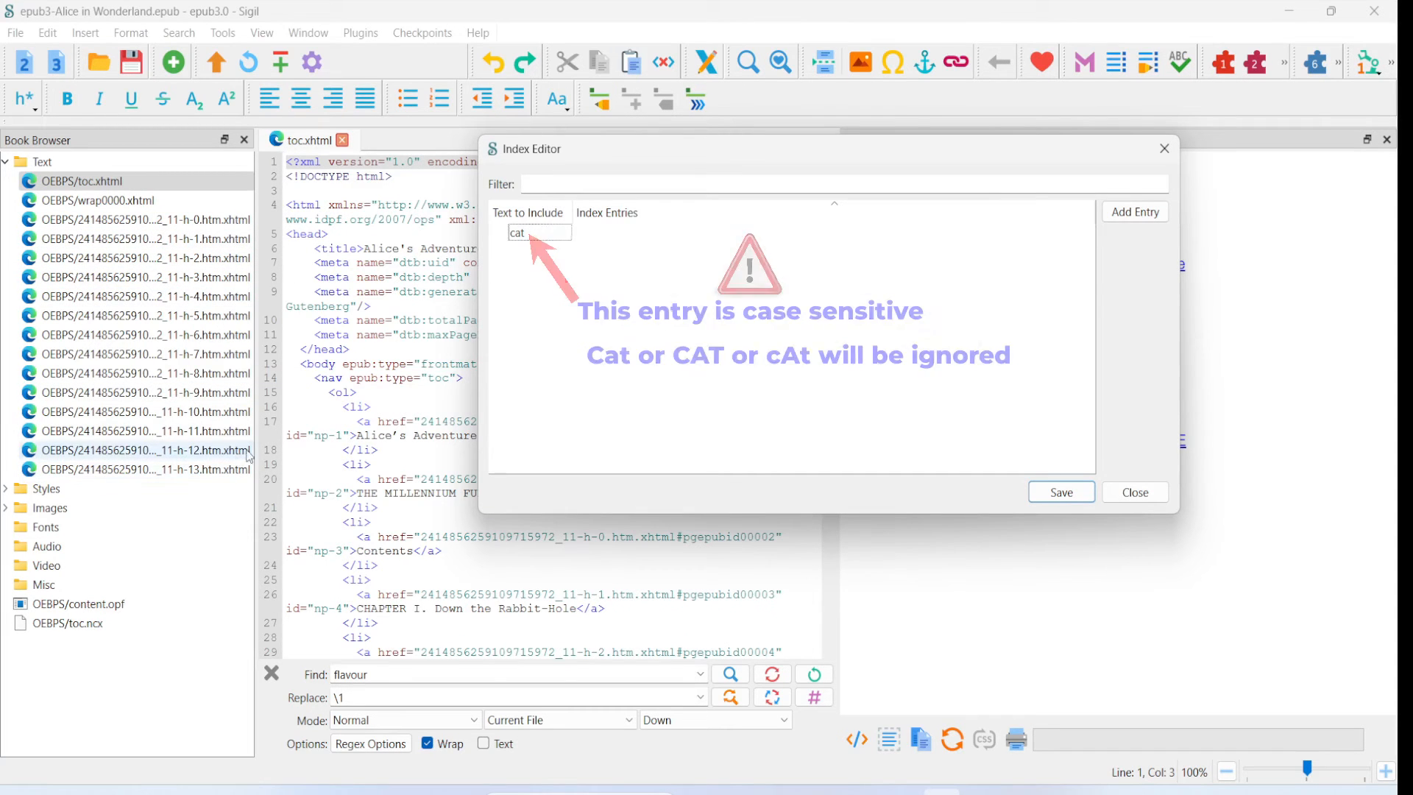
- Try Cat as the index entry for the cat row and clear it again
click(598, 240)
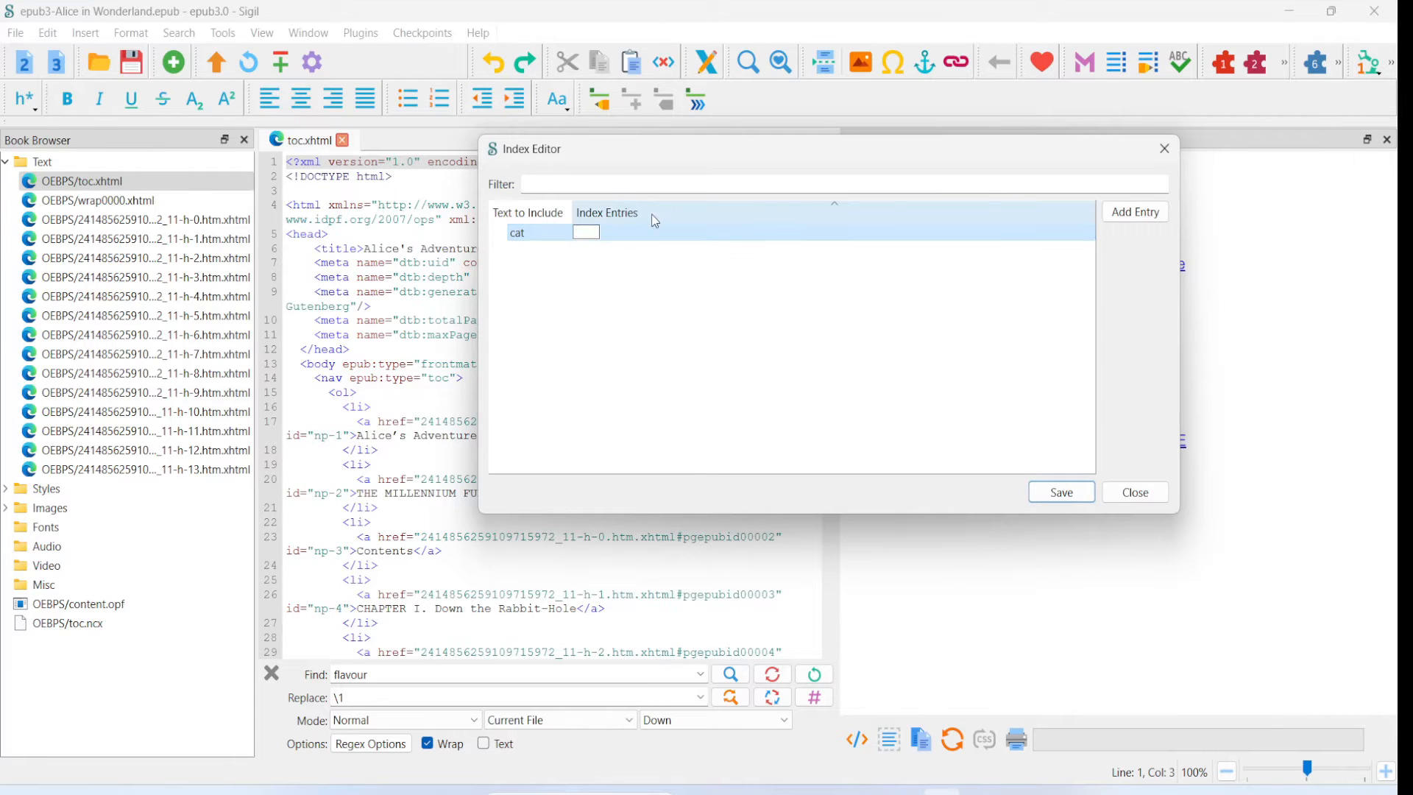
text(Cat)
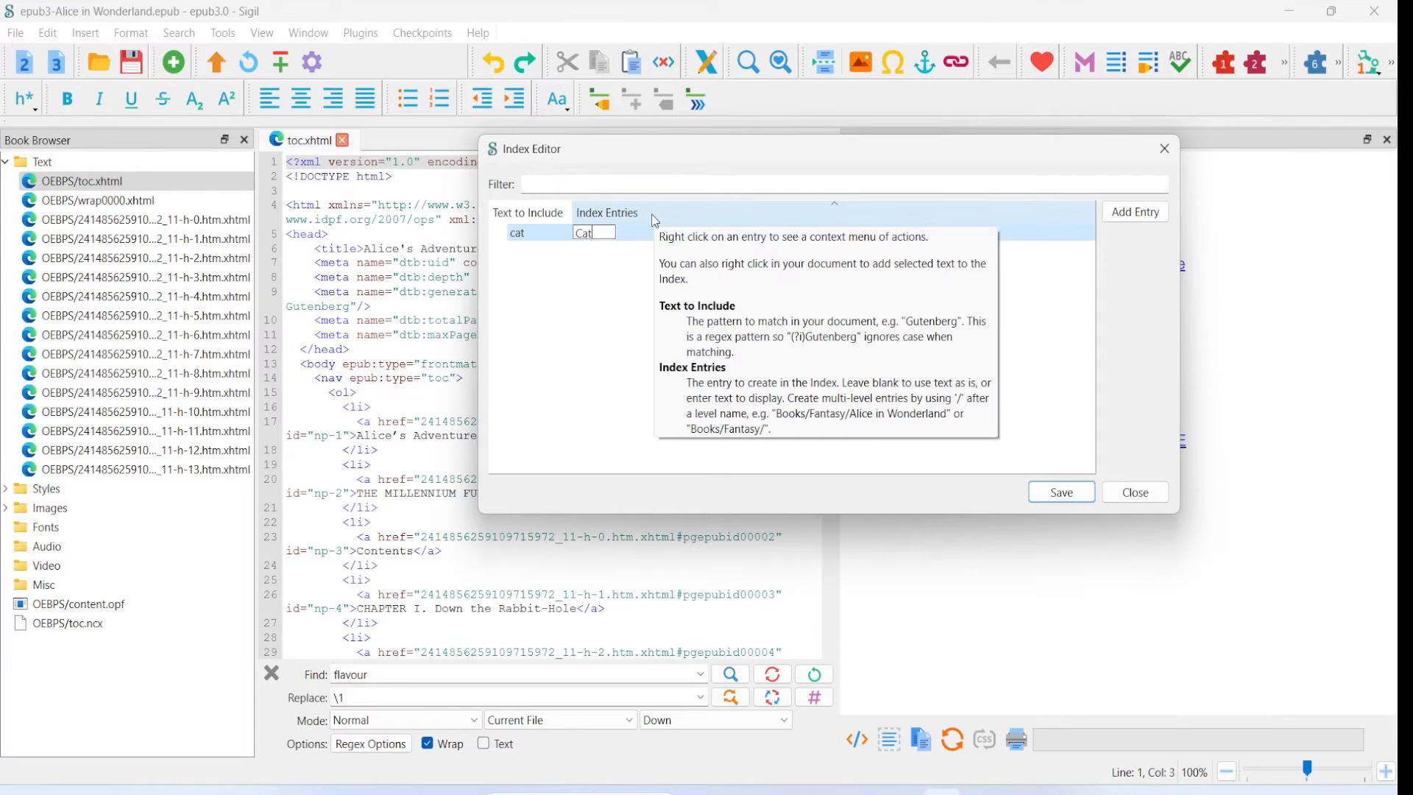
key(Return)
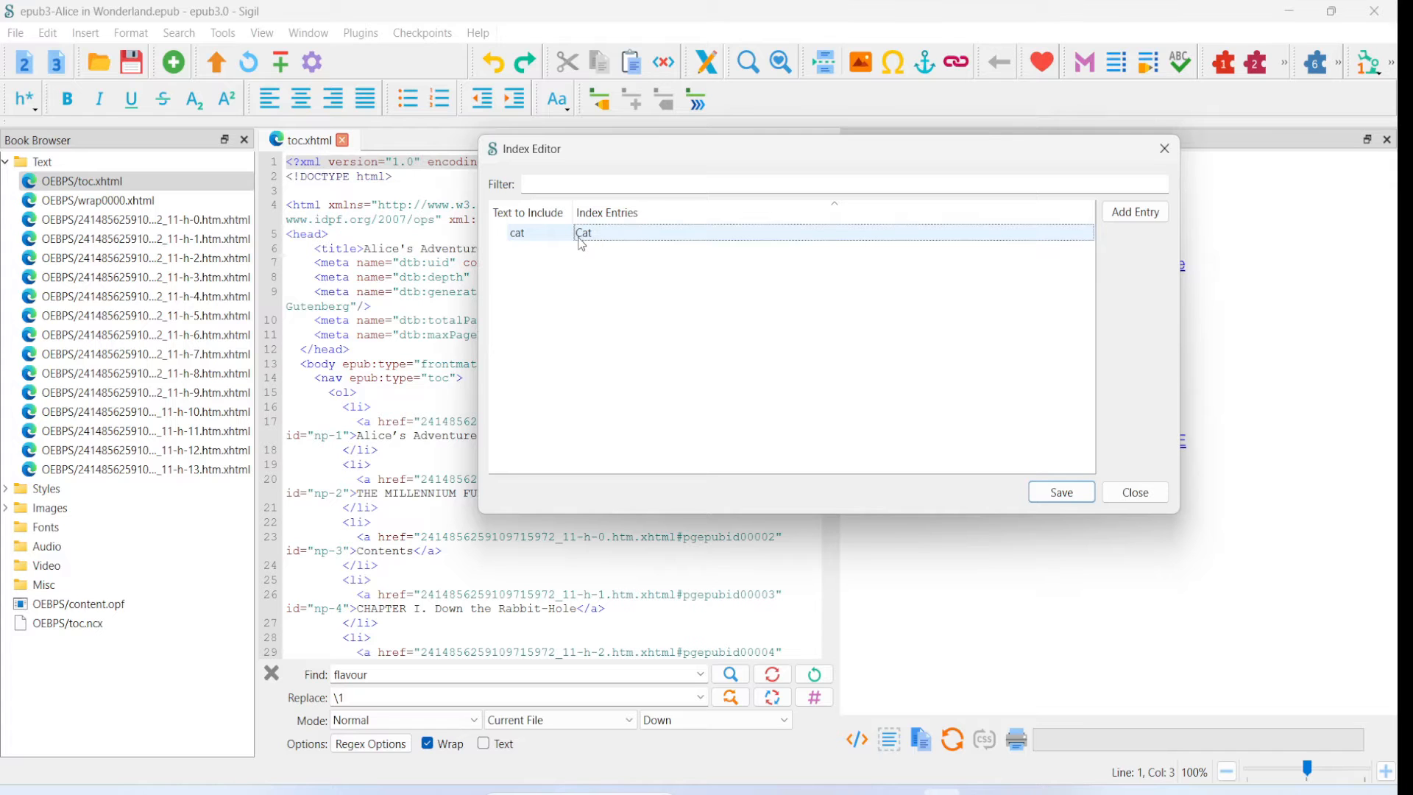
double_click(526, 235)
key(Tab)
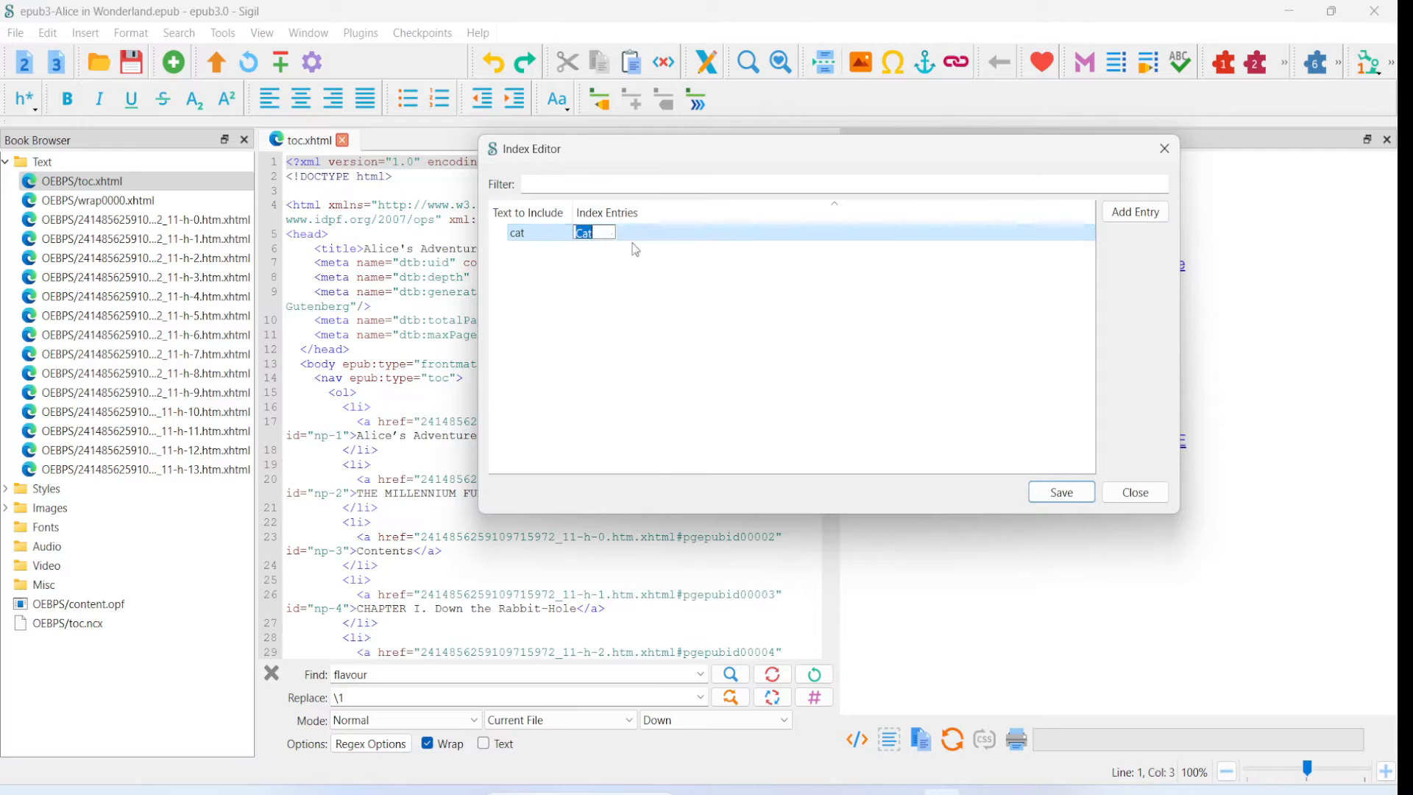
key(BackSpace)
key(Return)
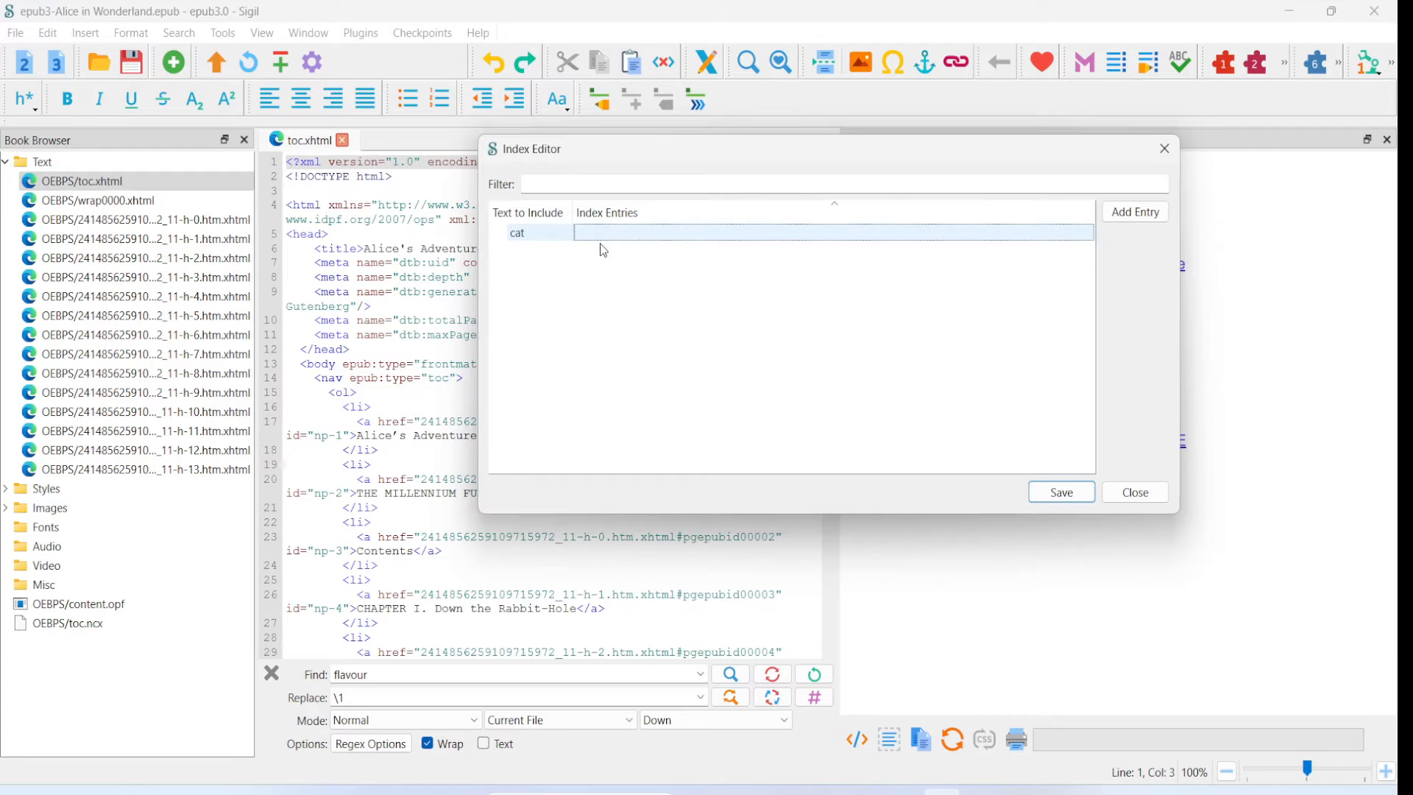
- Save the index entries, close the Index Editor and create the book's index to view in the preview
click(1060, 500)
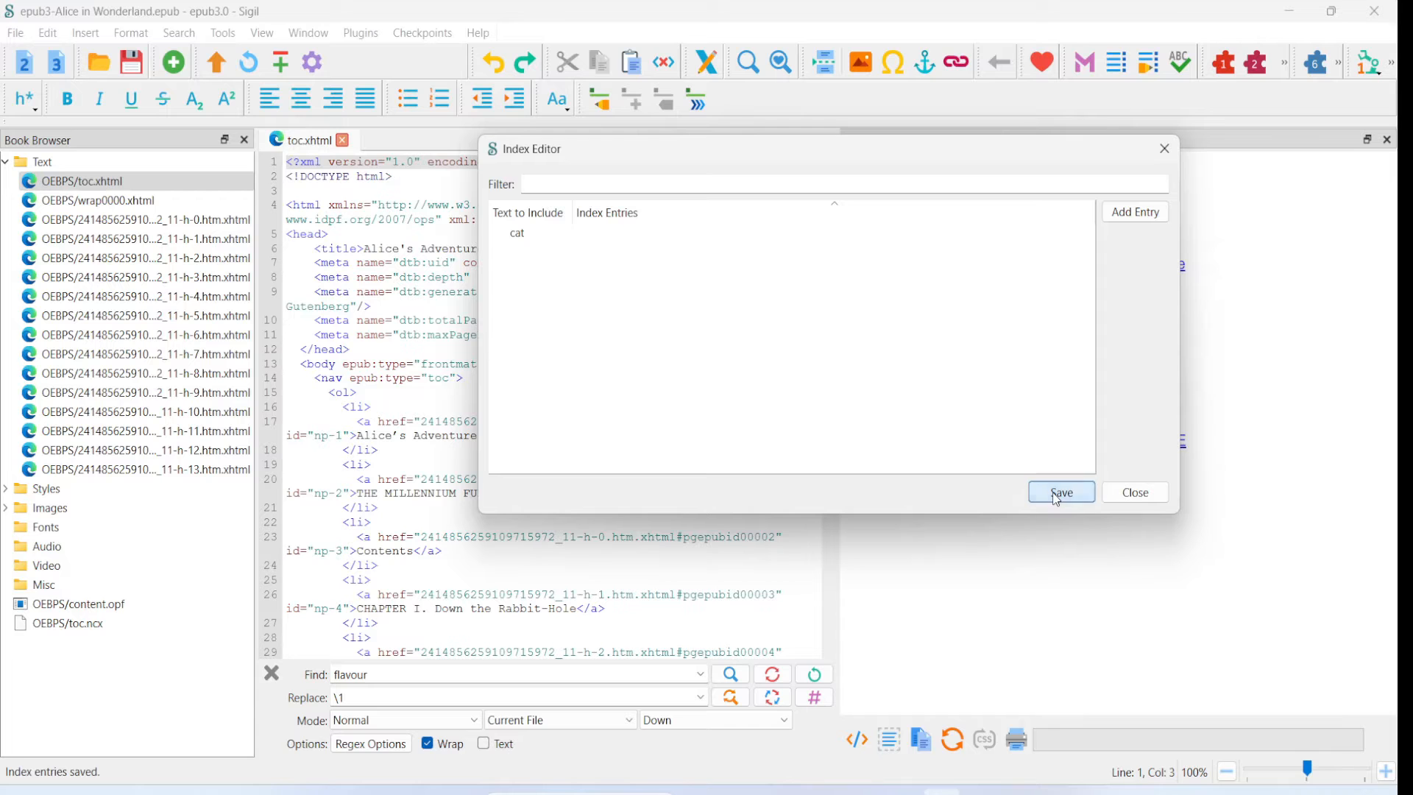
click(1132, 498)
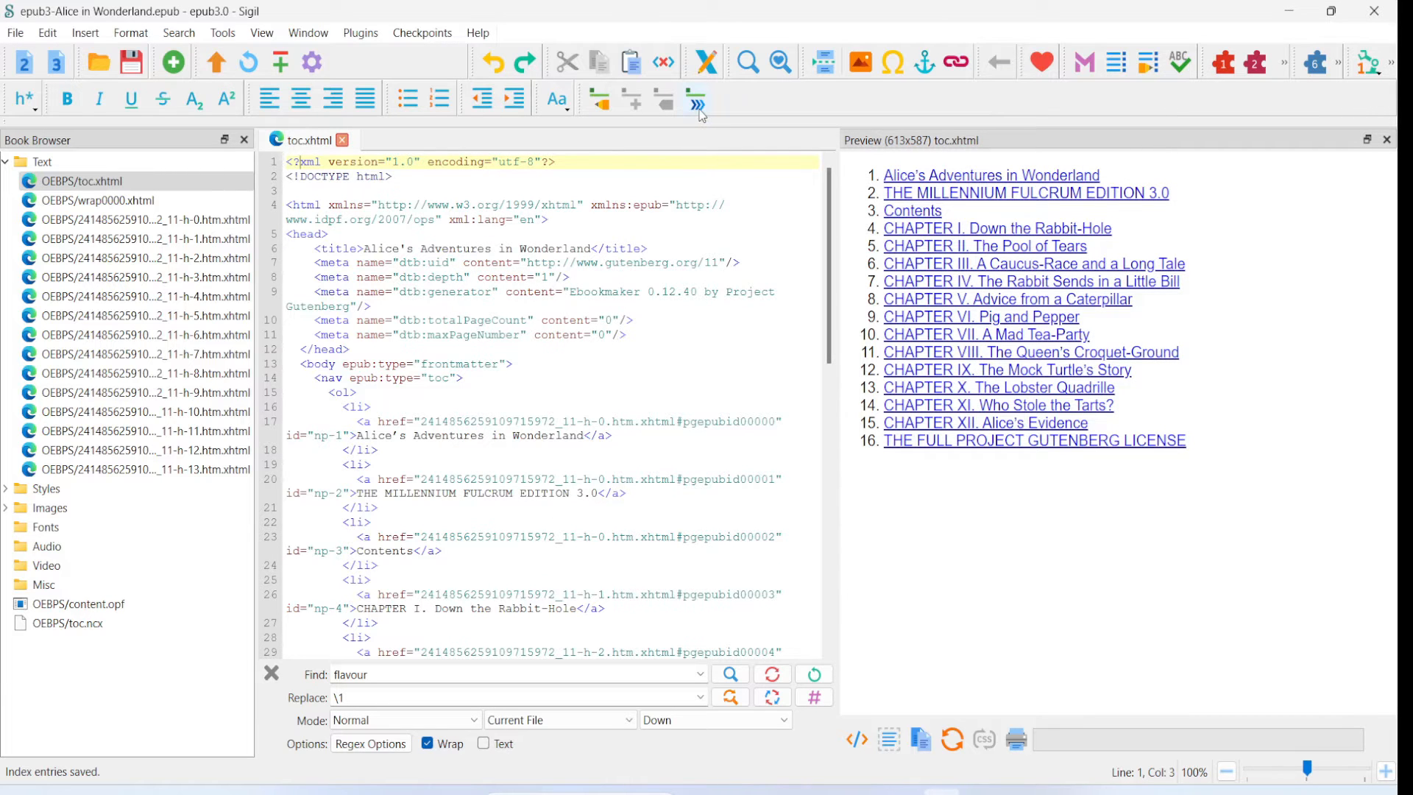
click(223, 33)
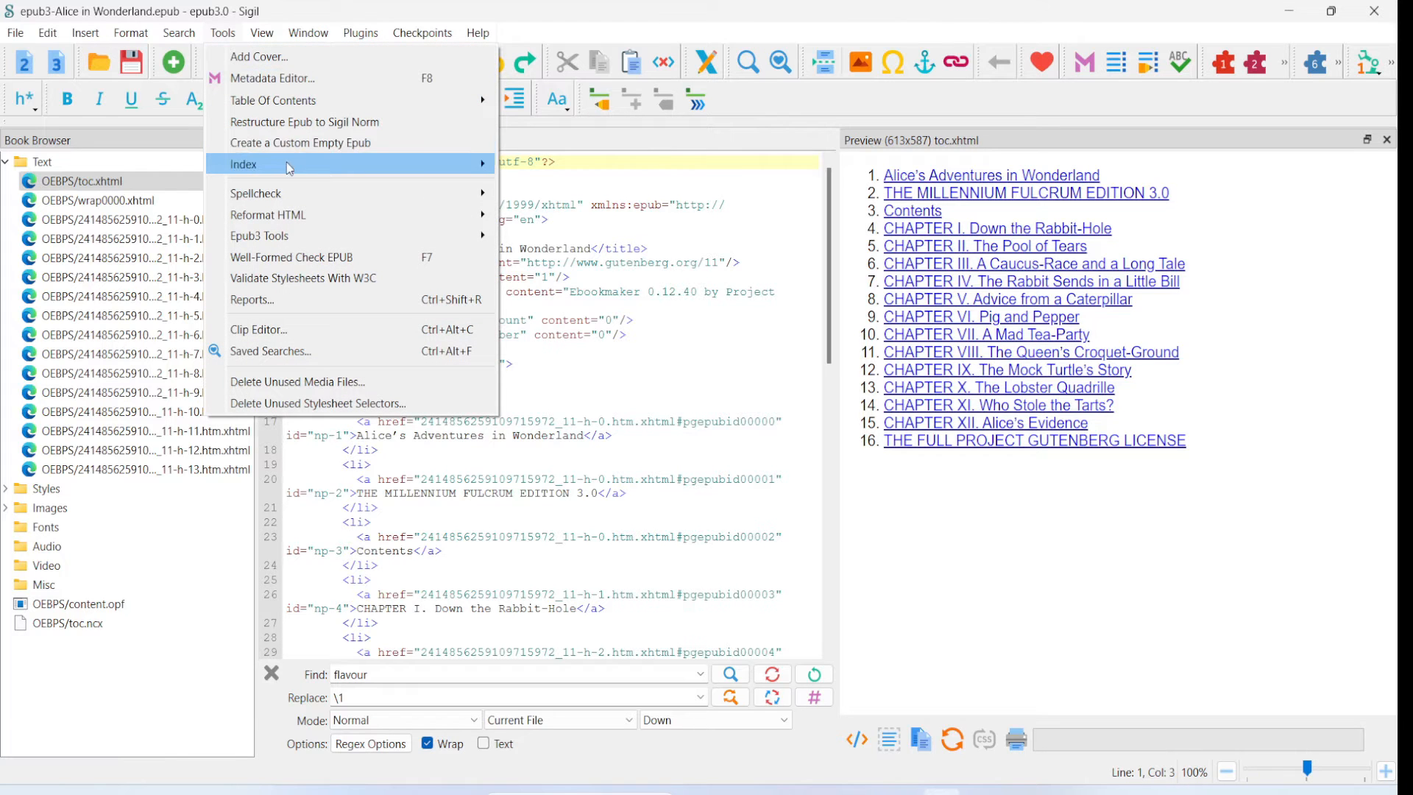
mouse_move(456, 164)
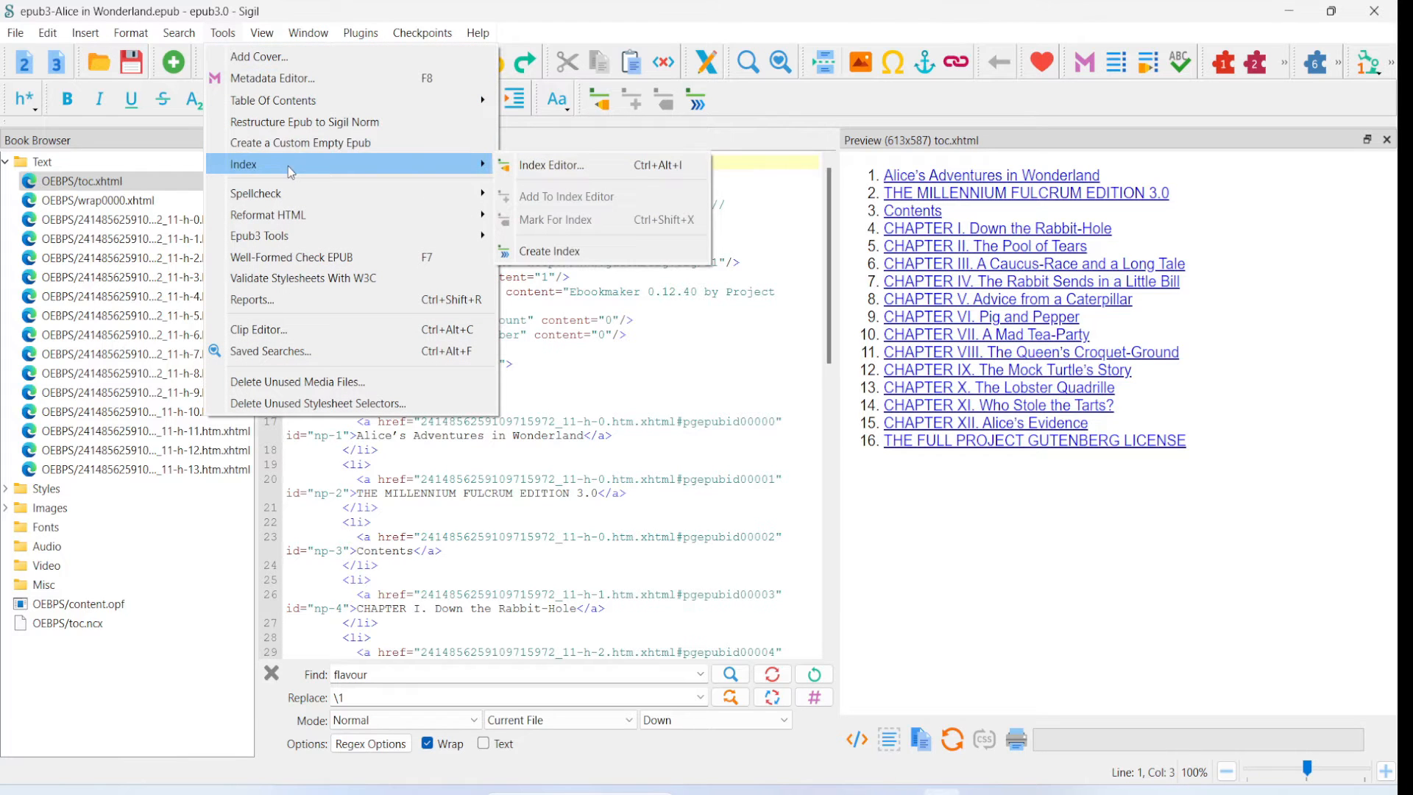
click(579, 254)
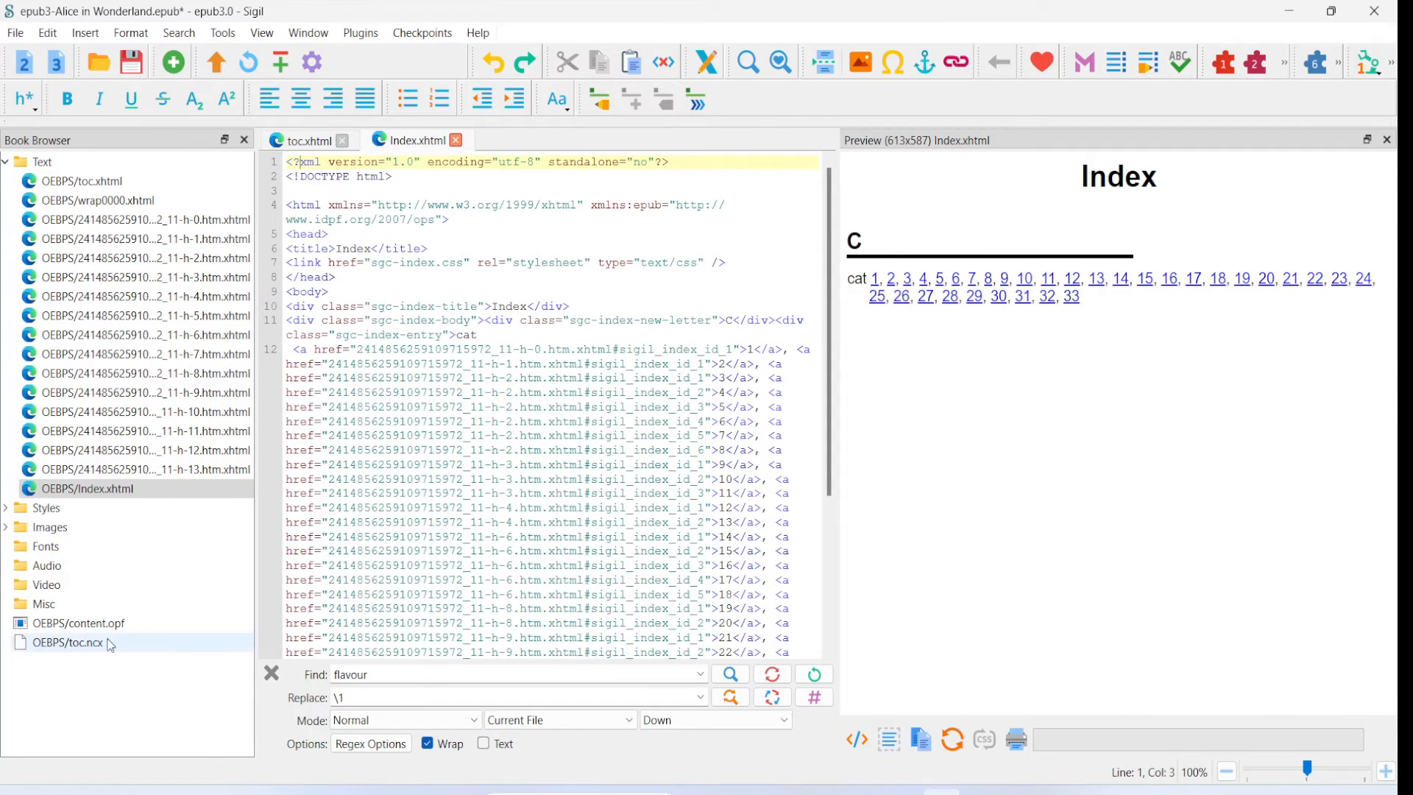
click(69, 490)
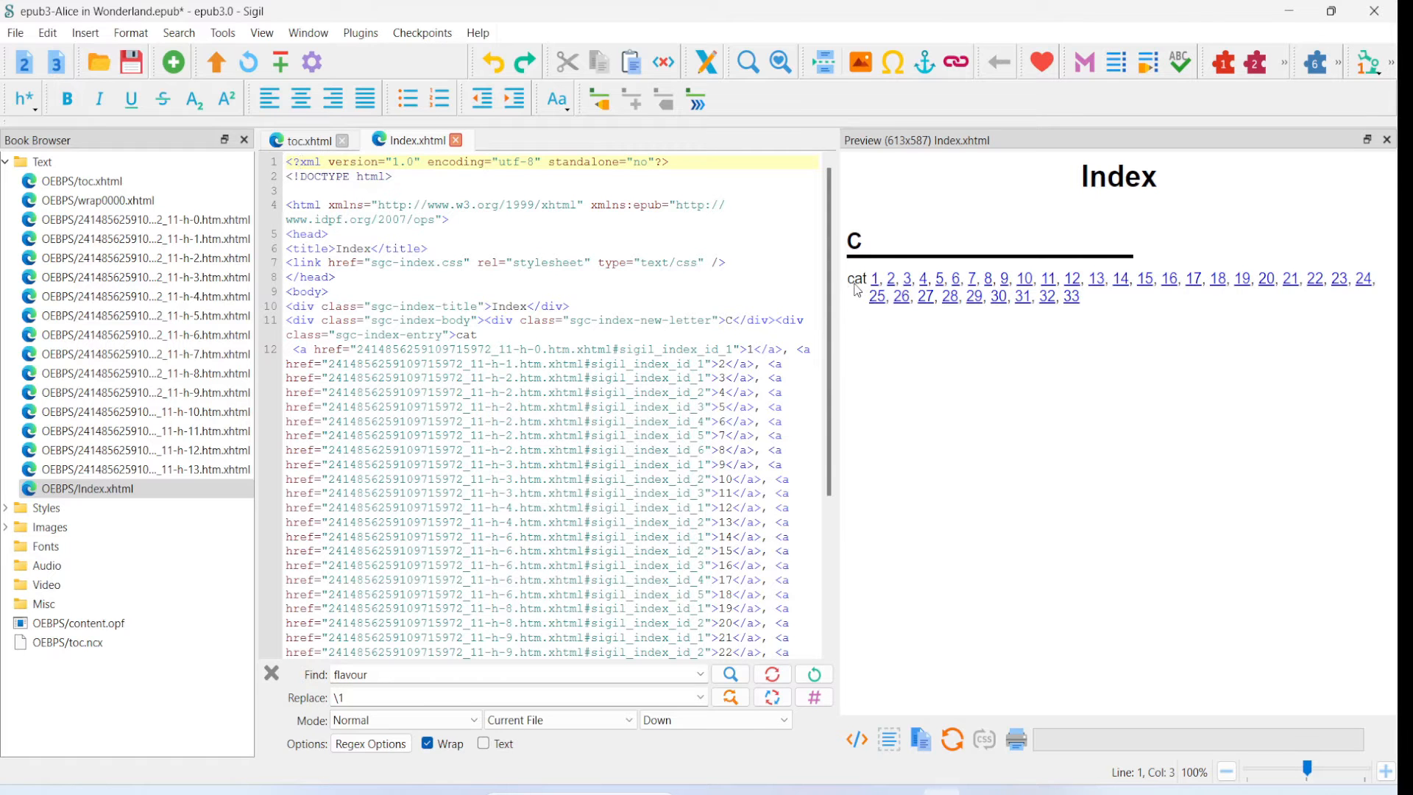
click(875, 295)
- Set the index entry for cat to Cat in the Index Editor, then save and close the editor
click(222, 32)
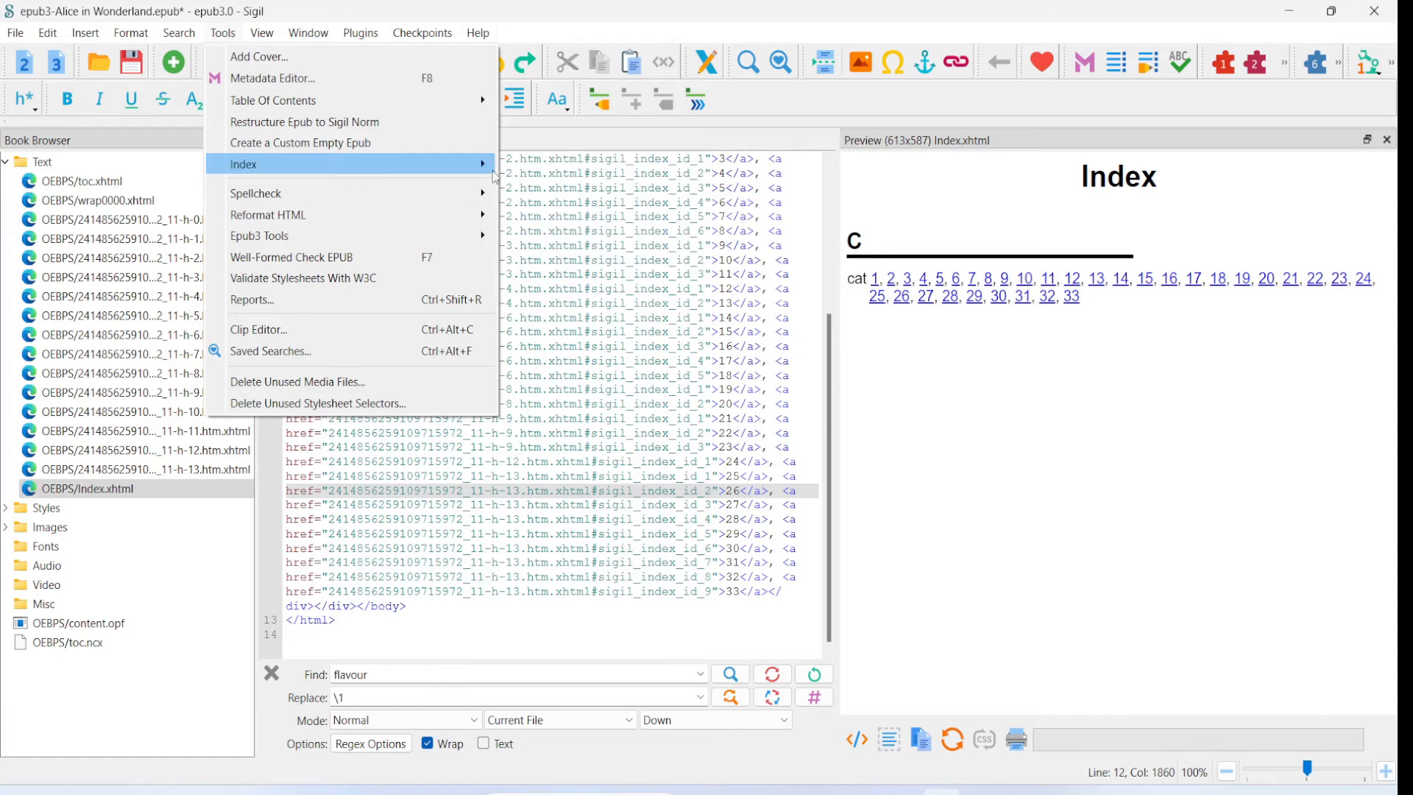
click(521, 164)
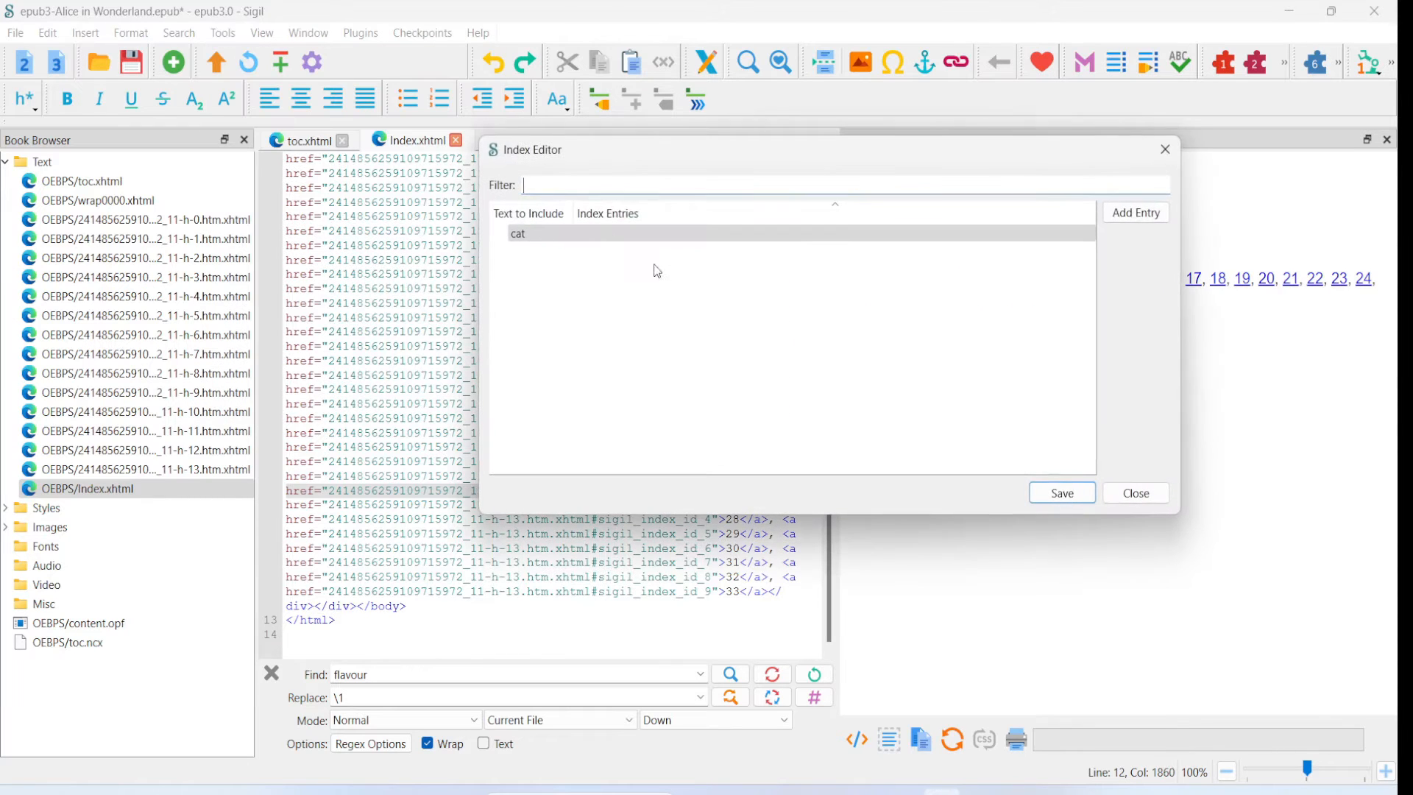
click(597, 236)
click(594, 237)
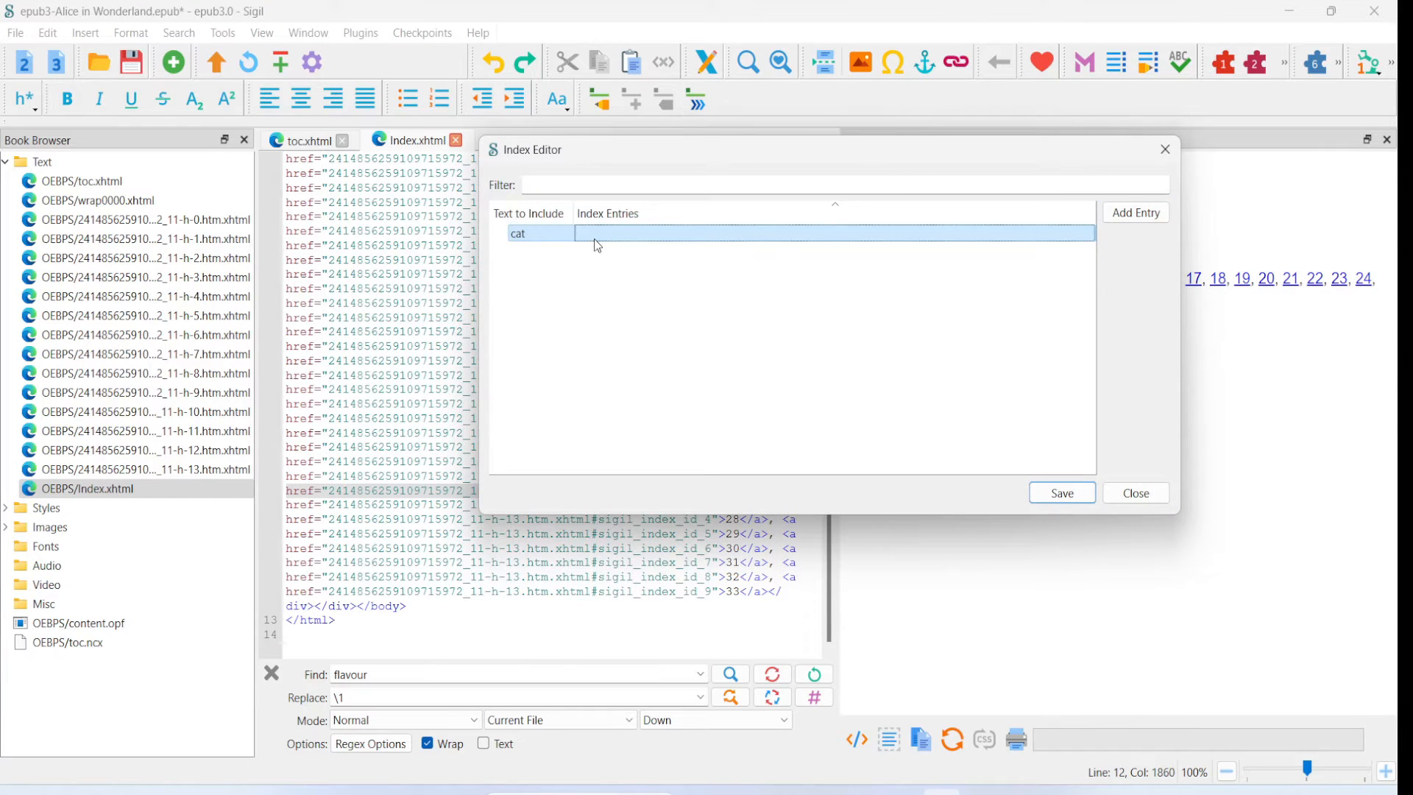
text(Cat)
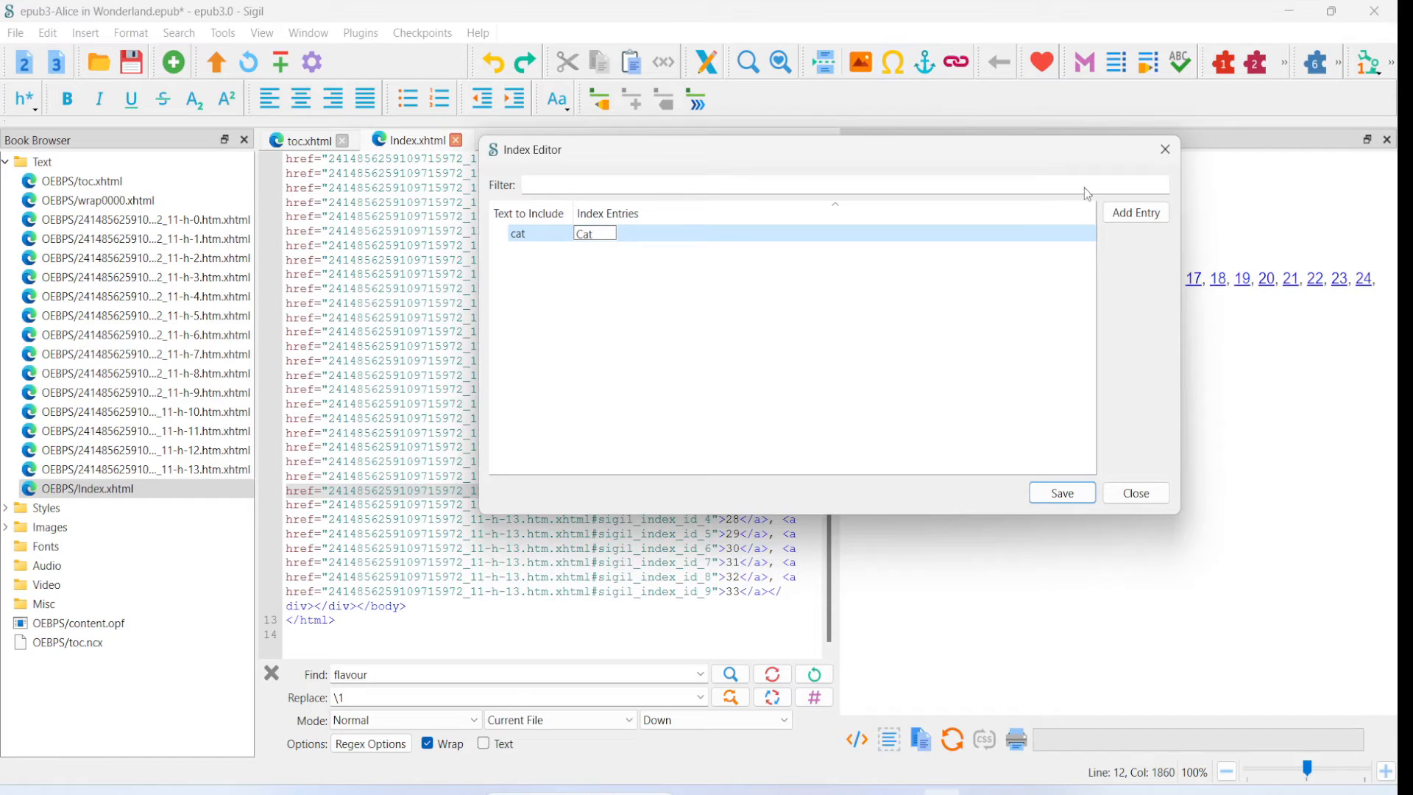
click(1060, 493)
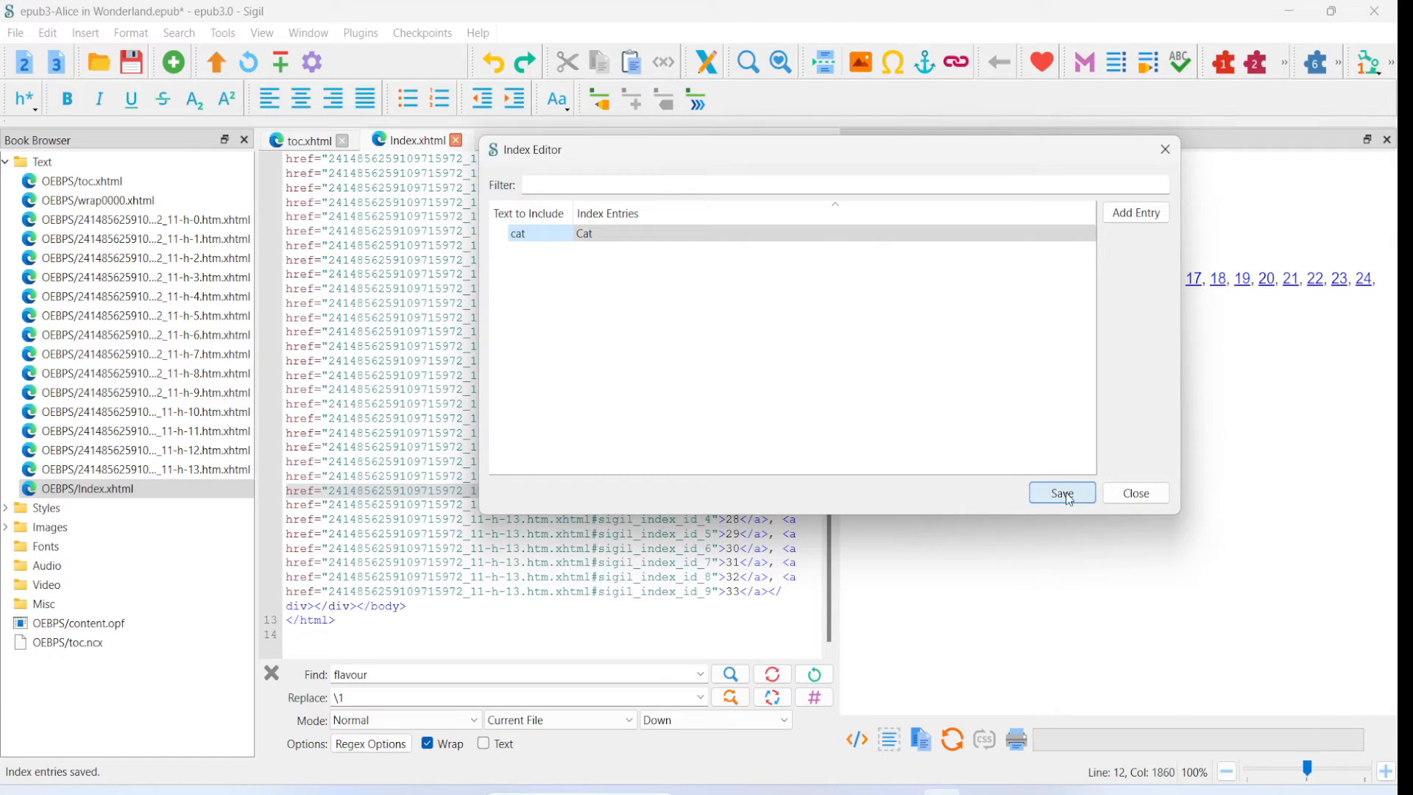
click(1141, 494)
- Create the index again, overwriting the existing Index.xhtml file
click(222, 32)
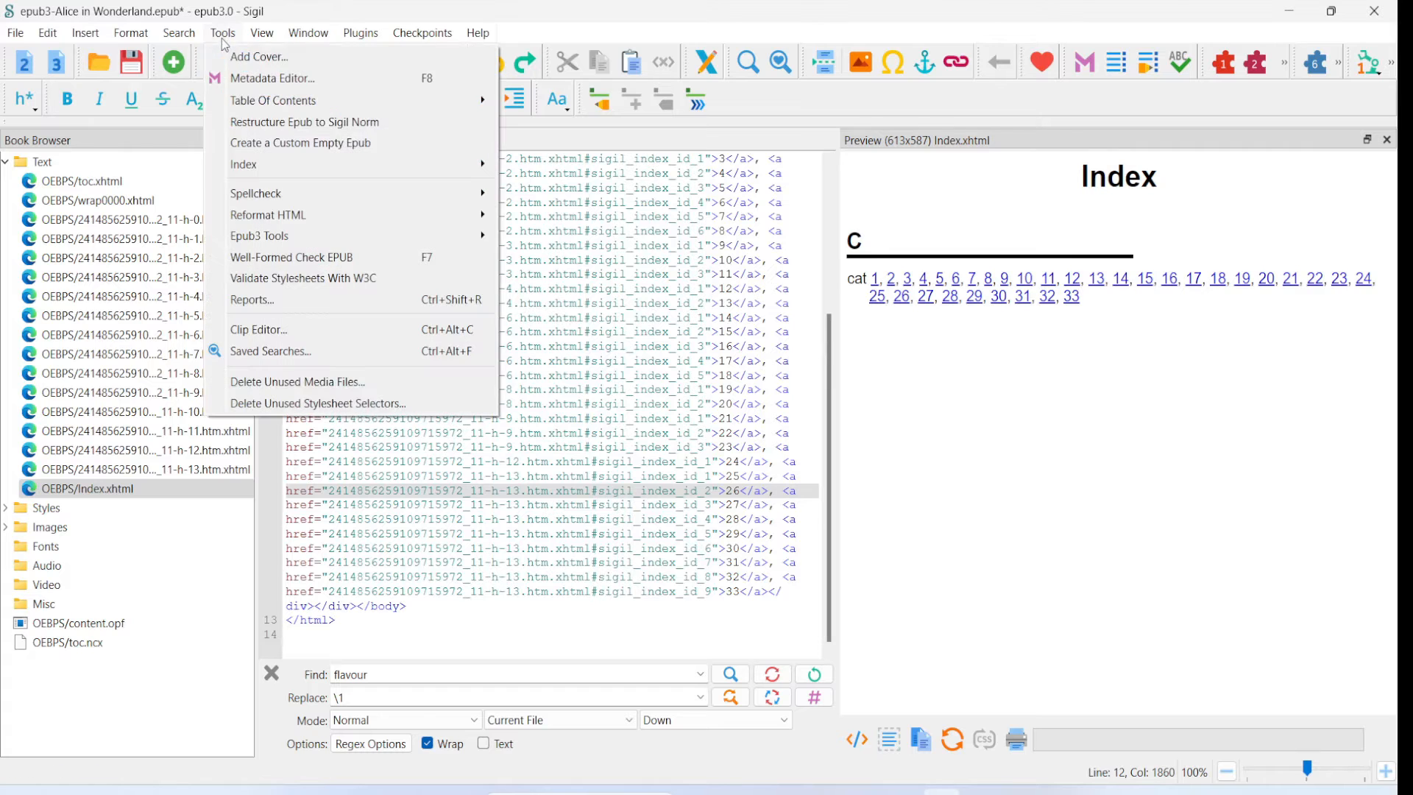
mouse_move(275, 169)
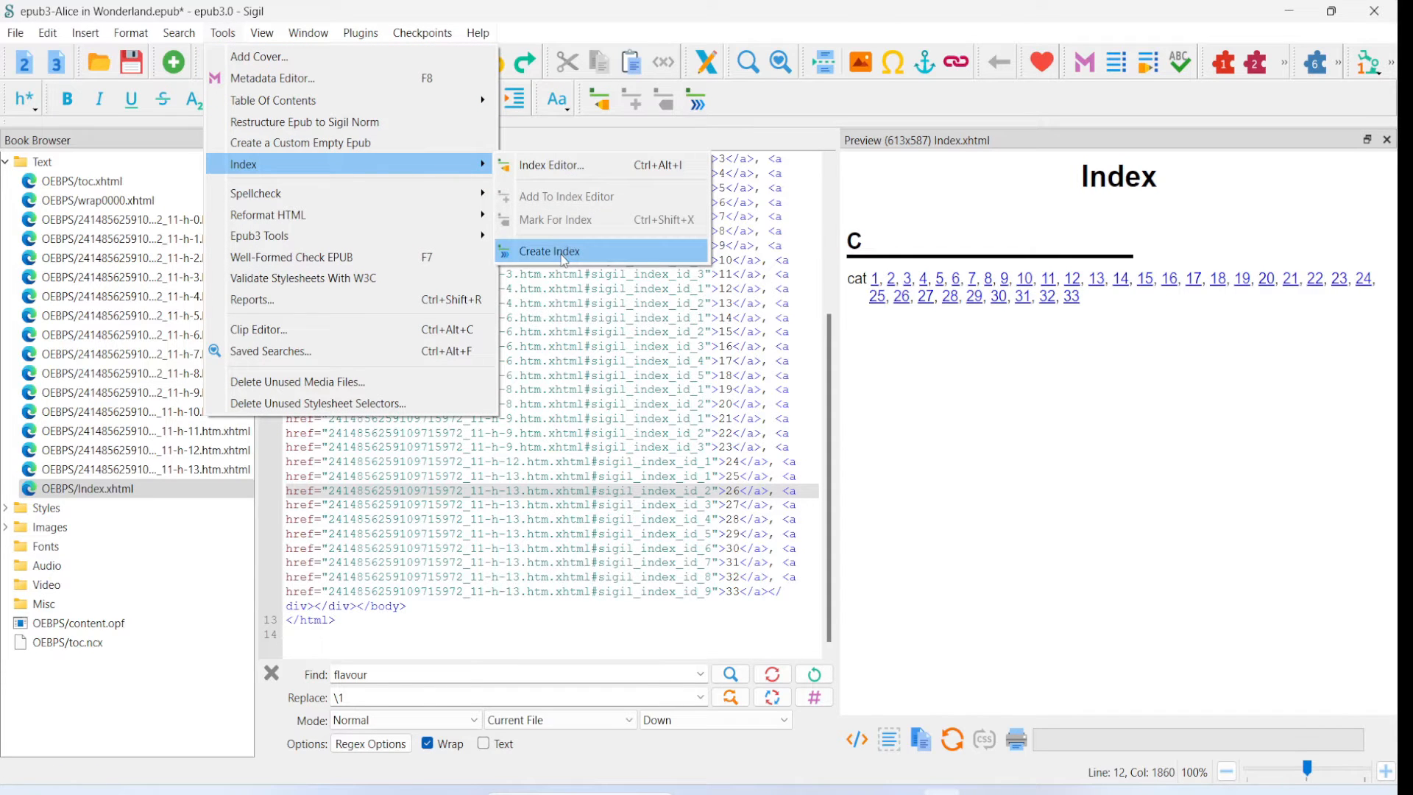
click(563, 257)
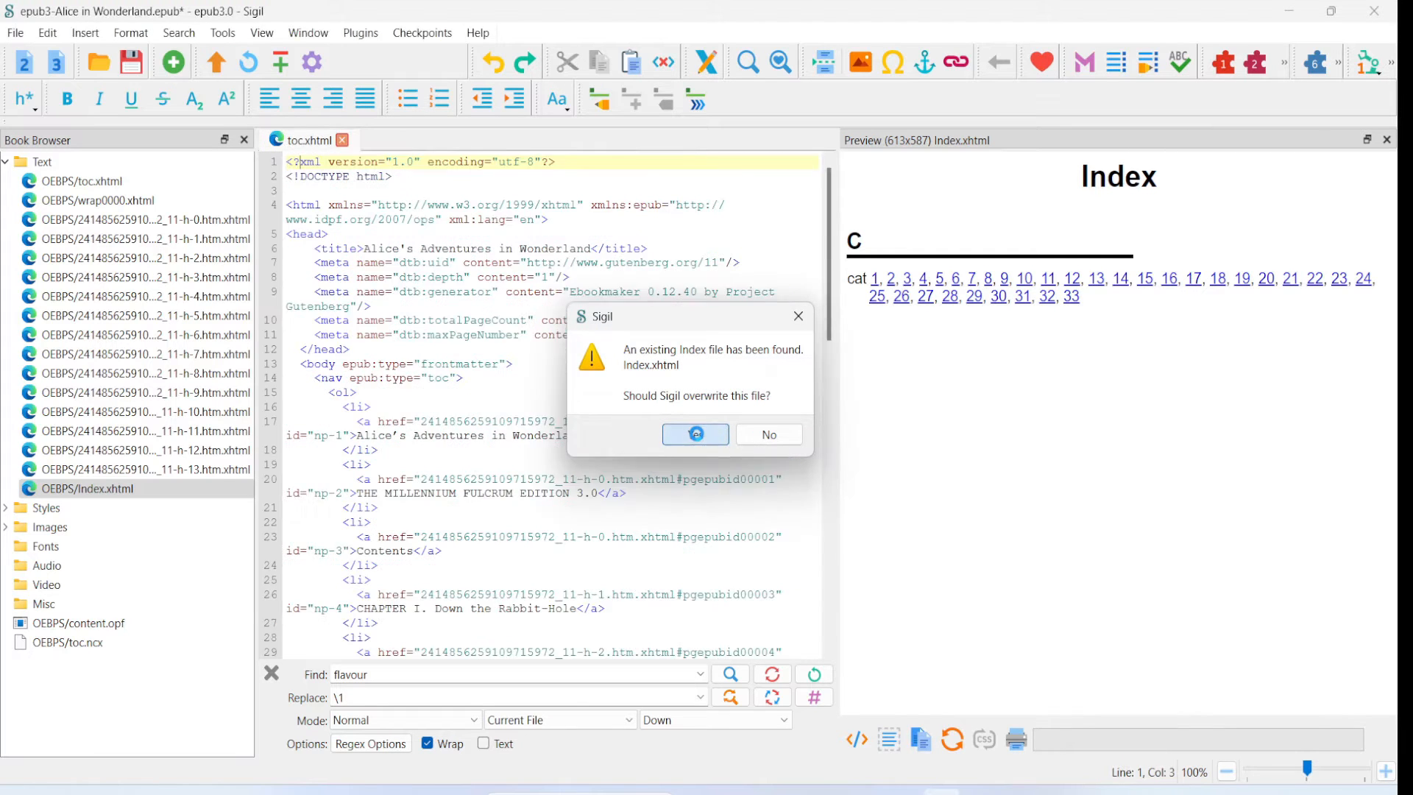
click(696, 435)
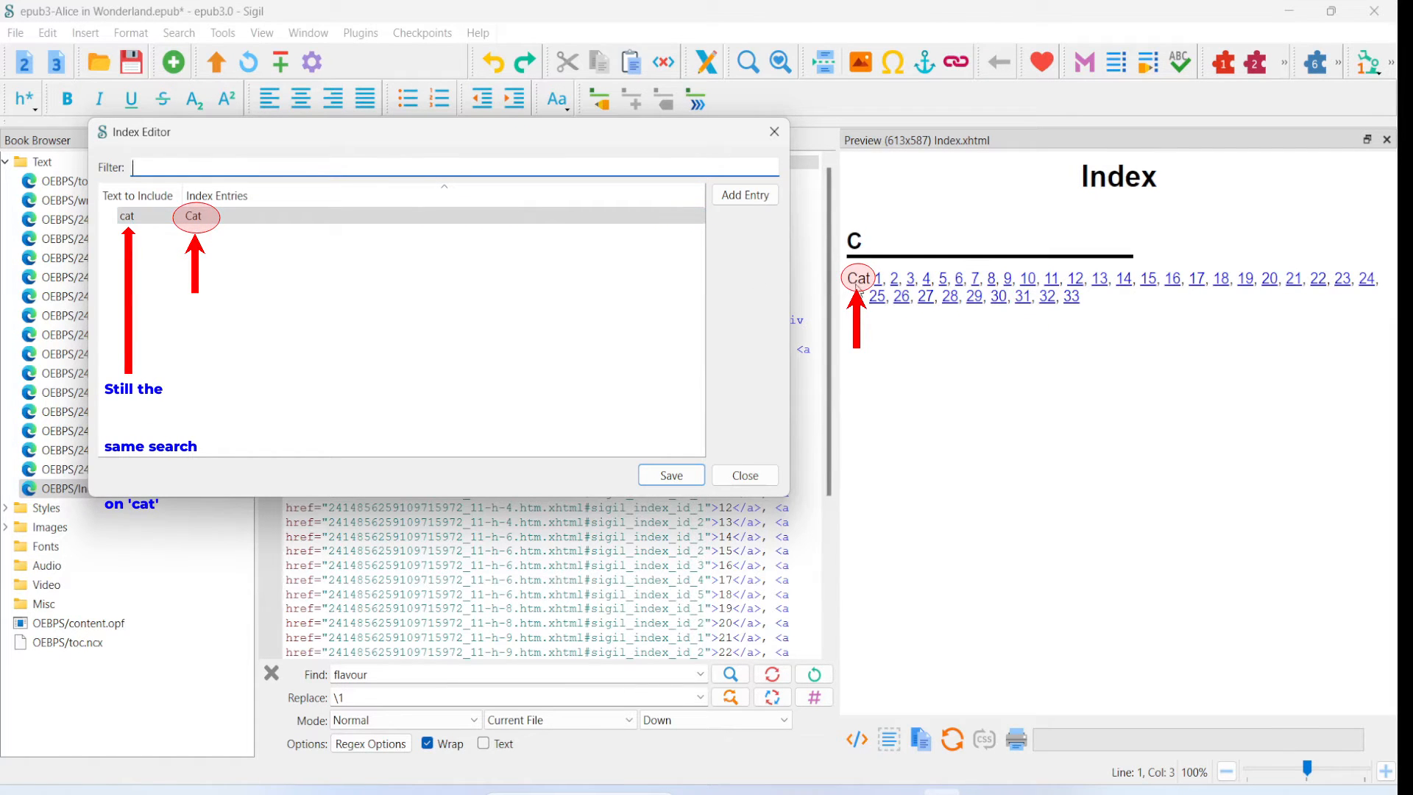
- Add a row with Mouse as both text to include and index entry, then save and close the Index Editor
click(745, 196)
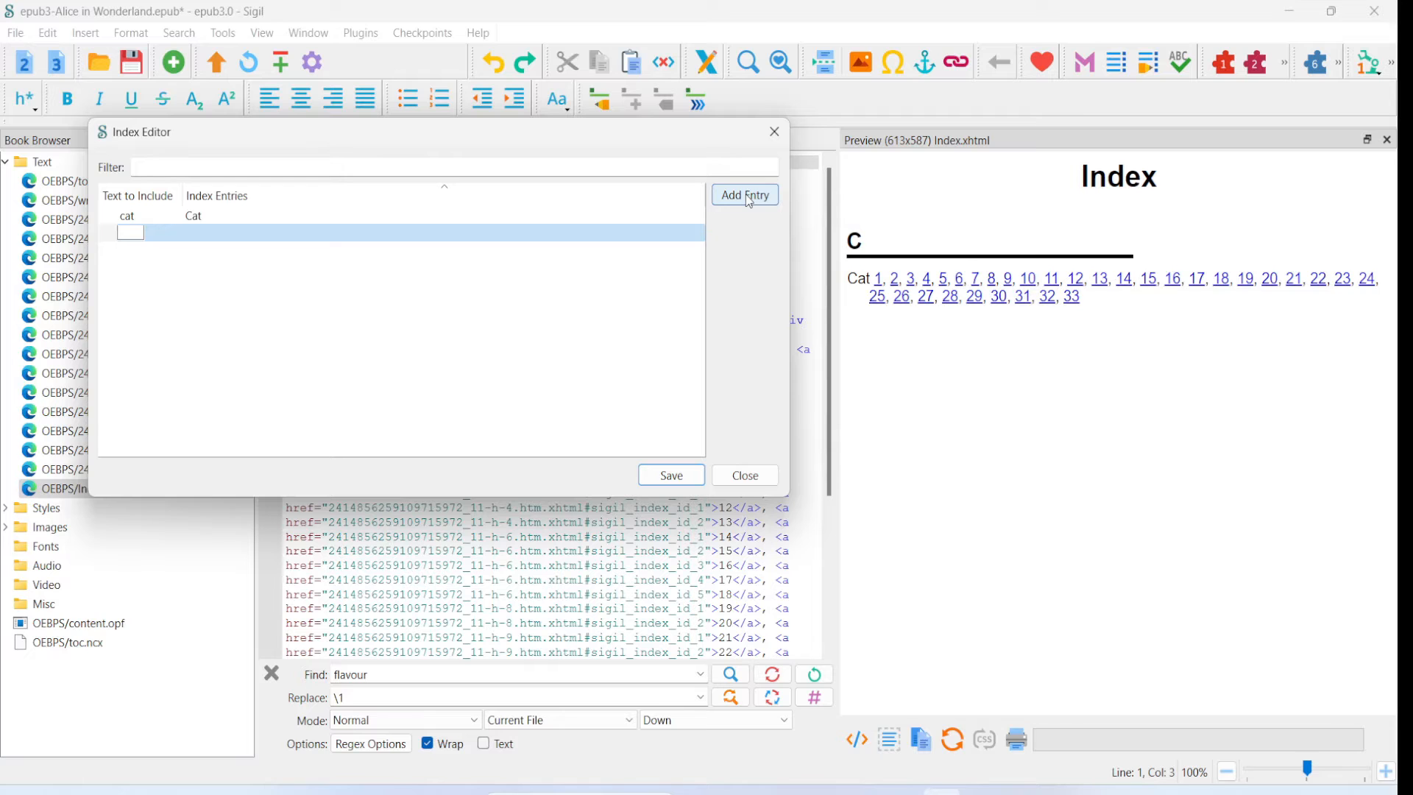
text(Mouse)
click(204, 310)
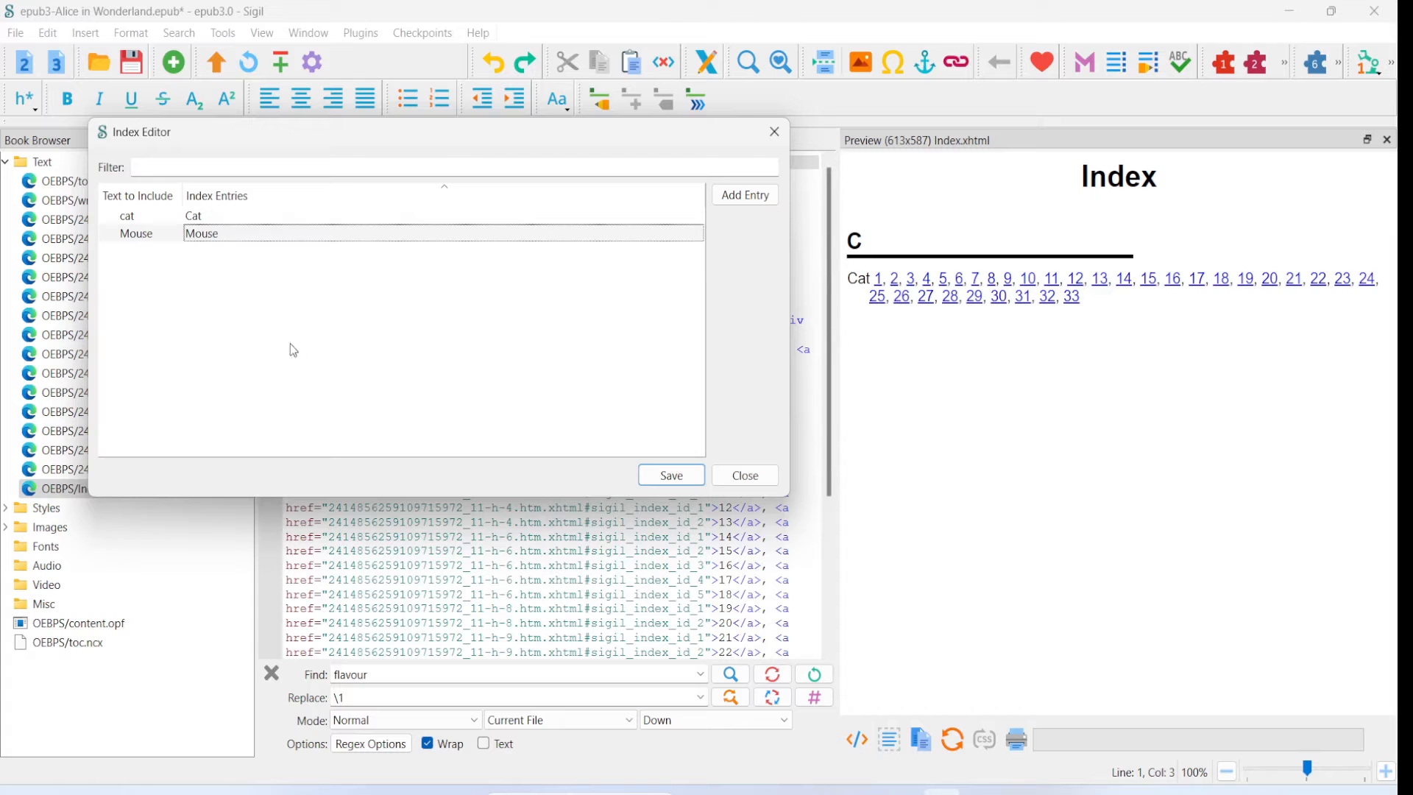
click(130, 242)
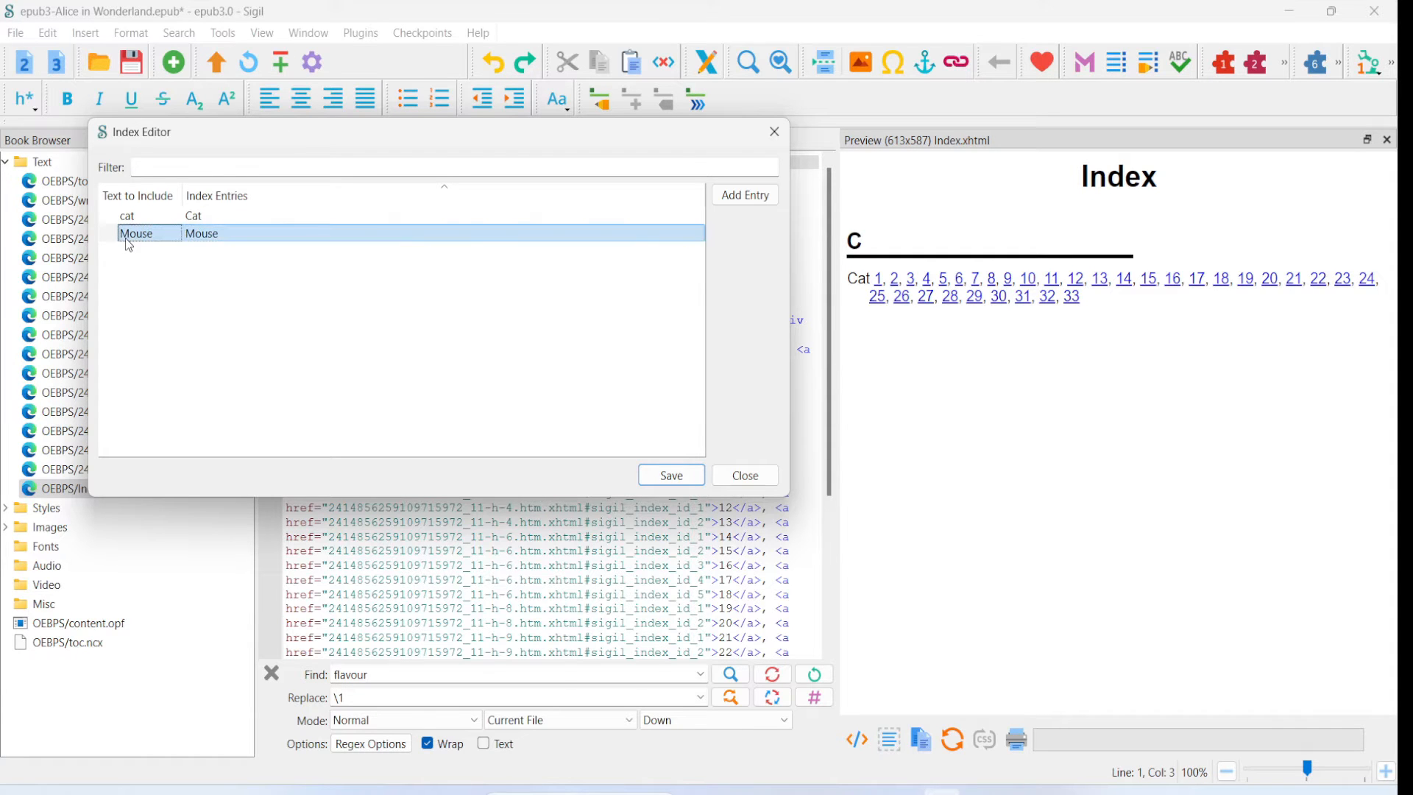
drag(240, 147, 404, 163)
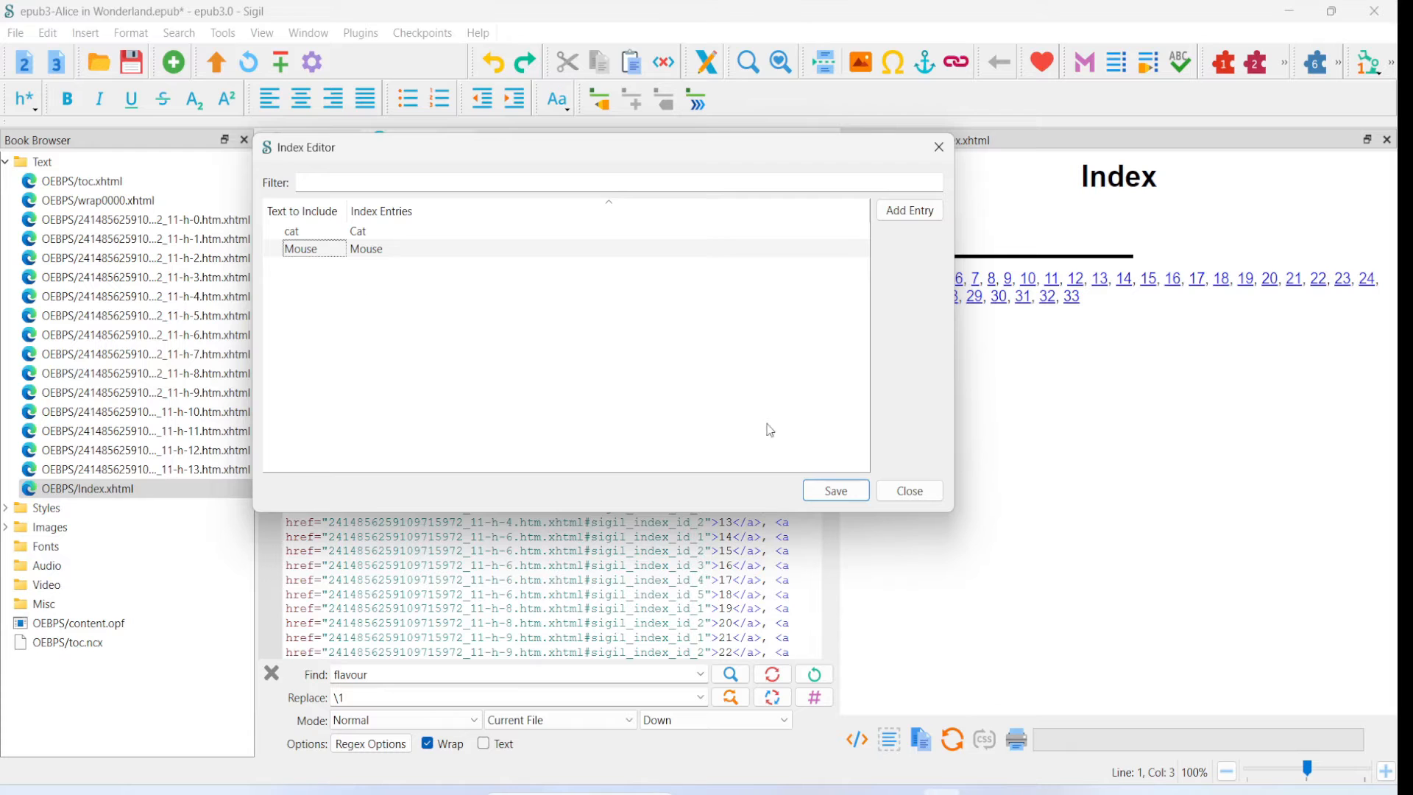
click(830, 493)
click(913, 492)
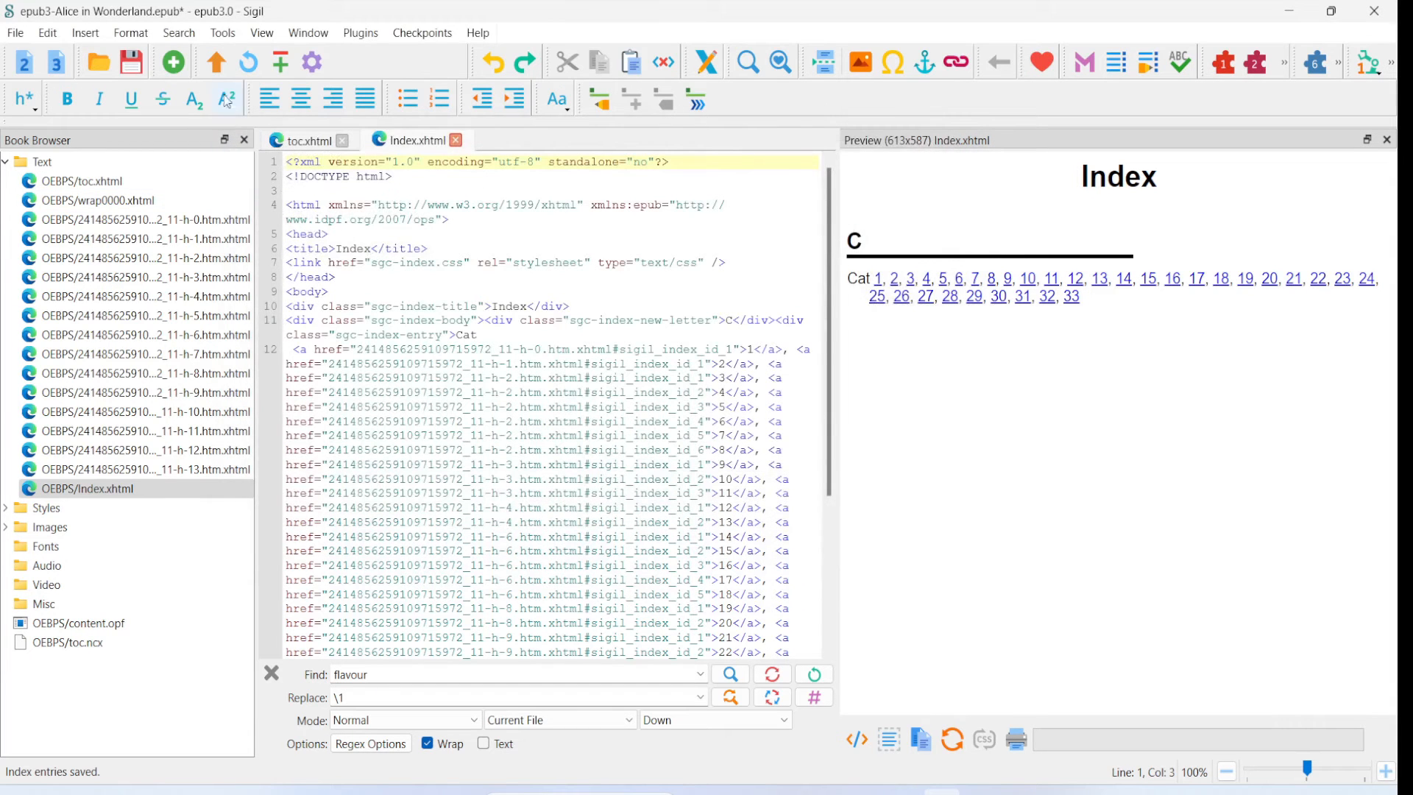
- Create the index again with the Mouse entry, overwriting the existing Index.xhtml file
click(223, 32)
mouse_move(259, 174)
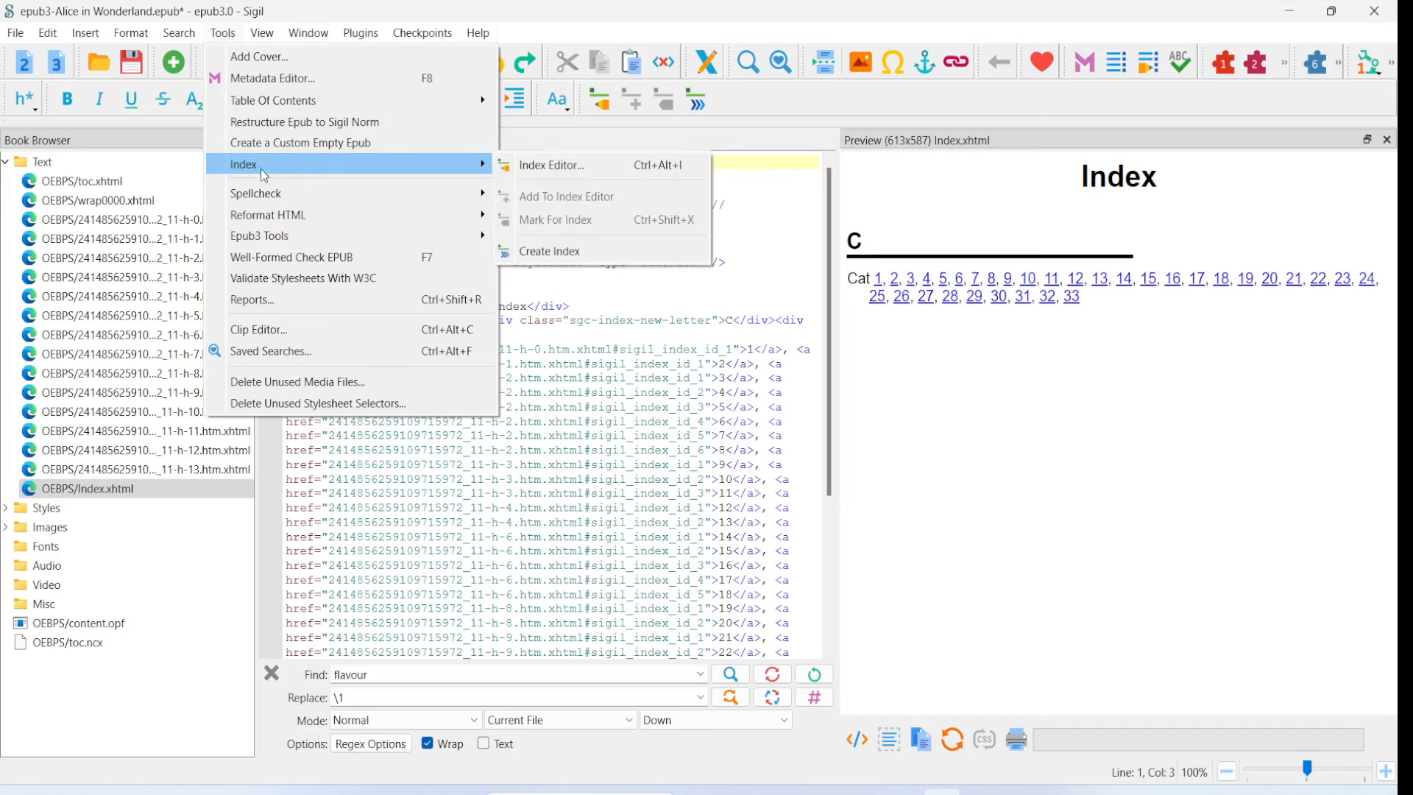
click(582, 256)
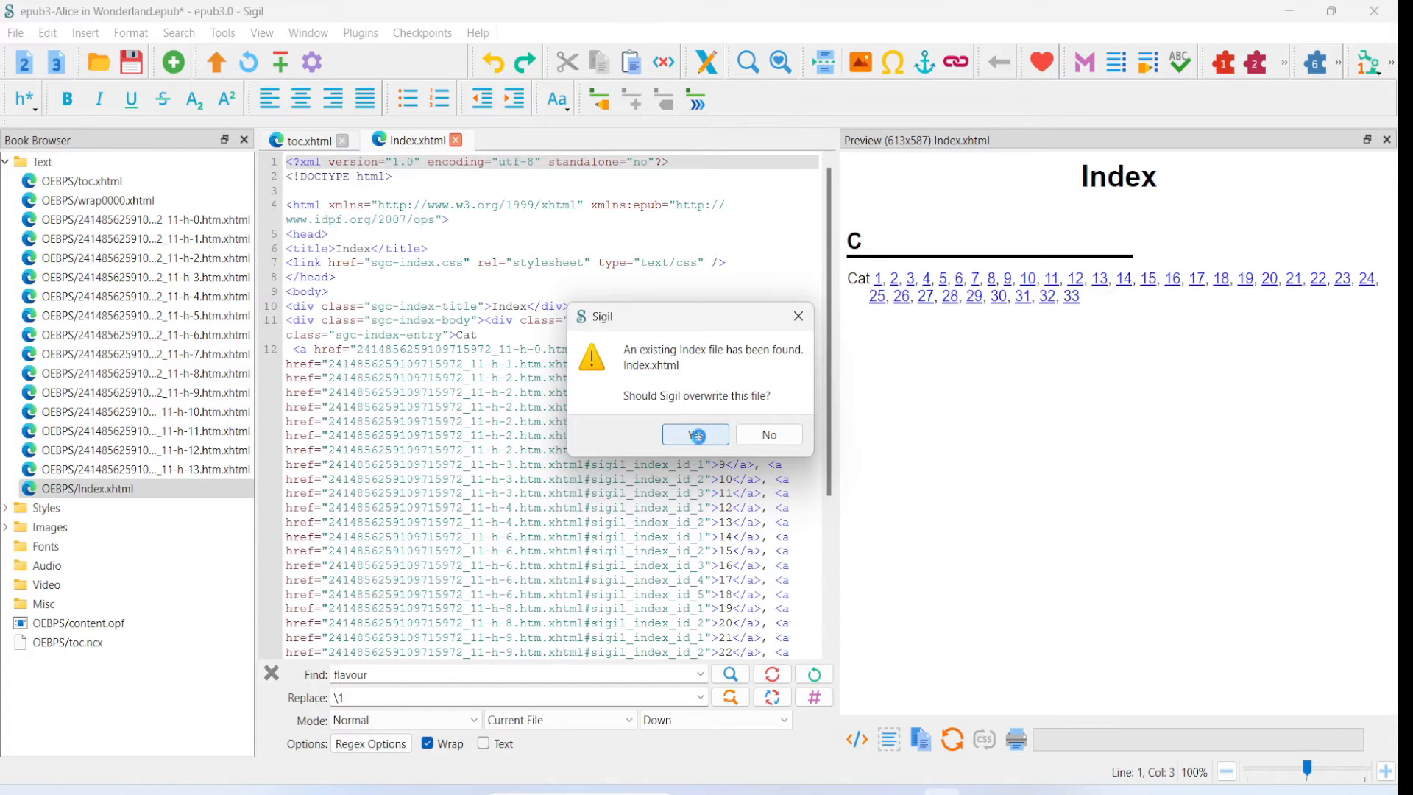
click(697, 435)
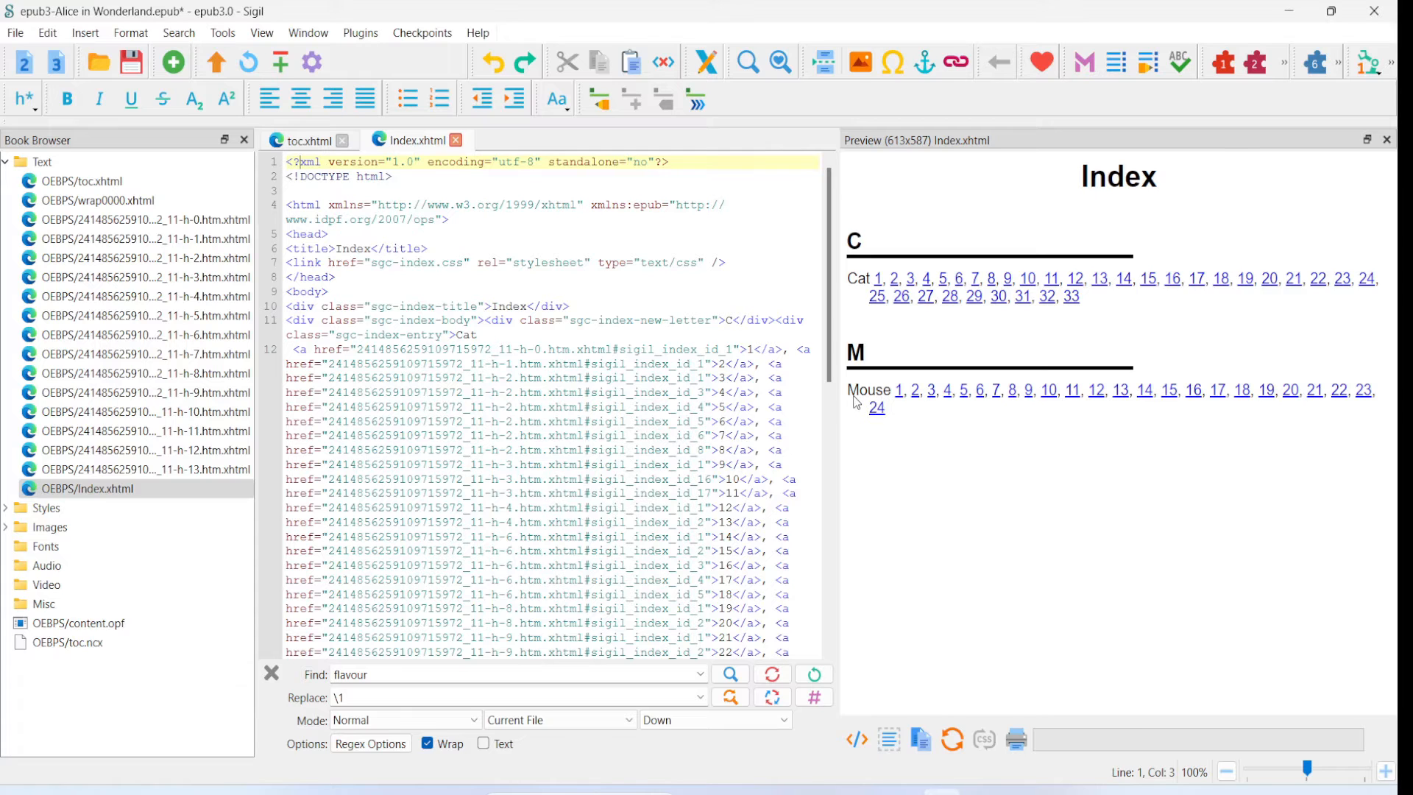
- Follow link 12 of the Mouse index entry to its passage and look up where the index commands are
click(1097, 397)
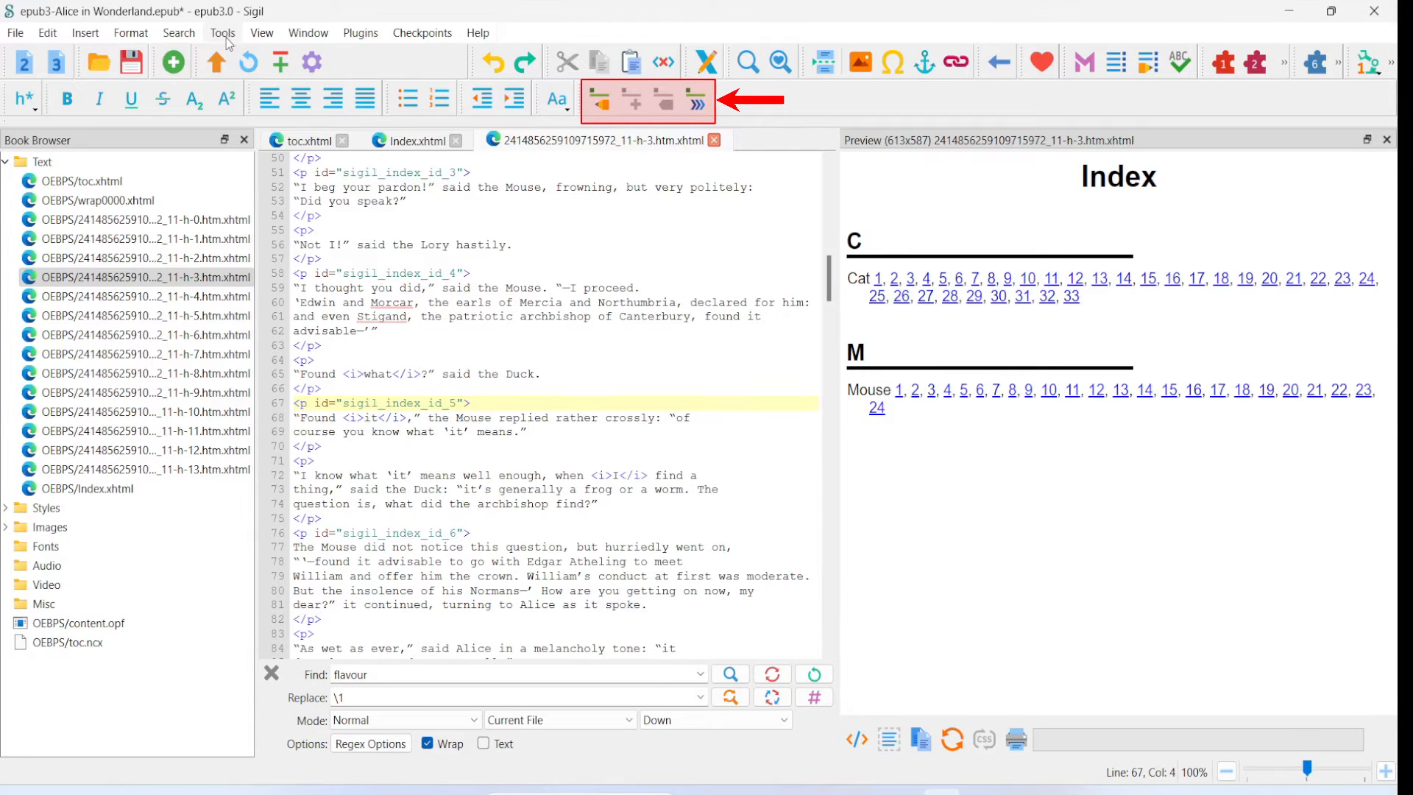
click(261, 37)
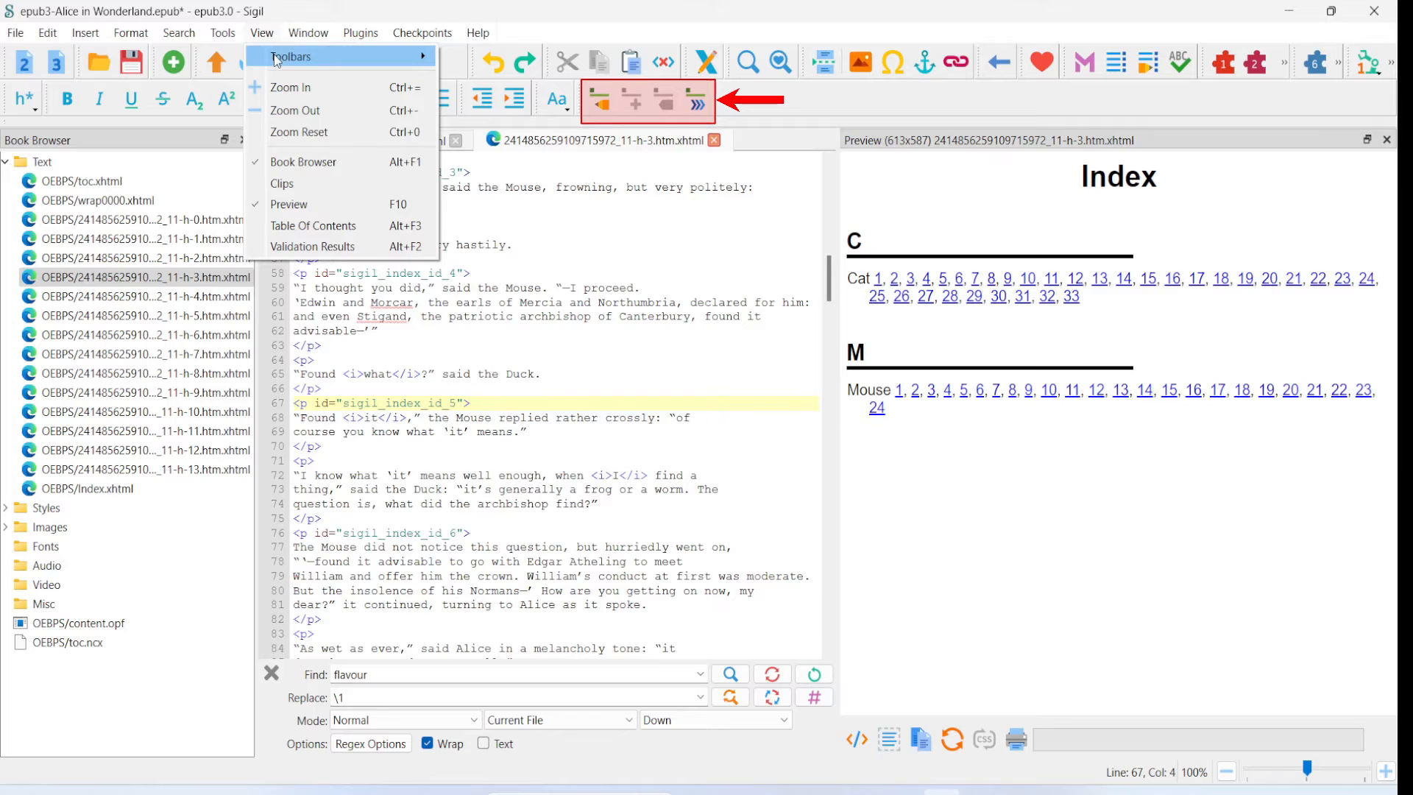
mouse_move(277, 59)
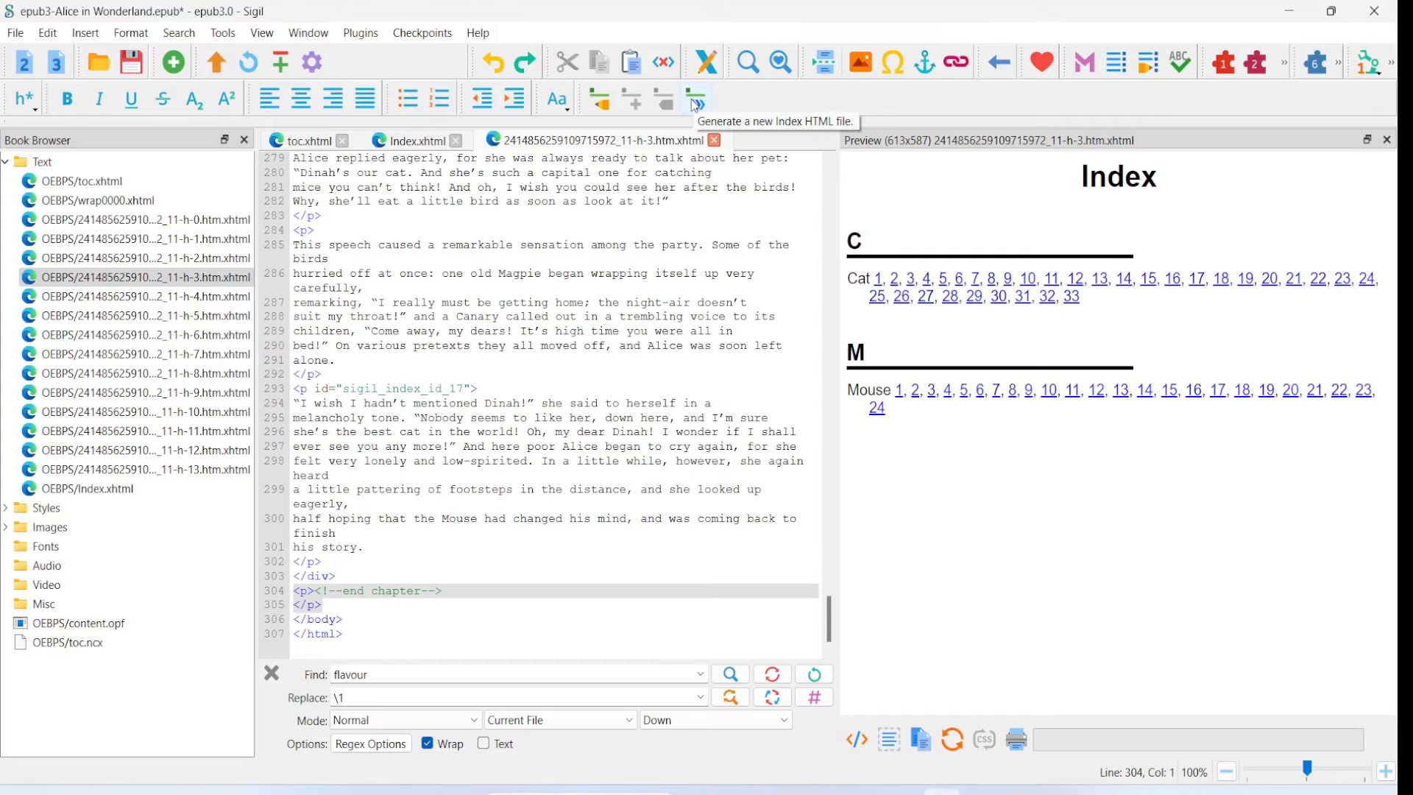
click(221, 35)
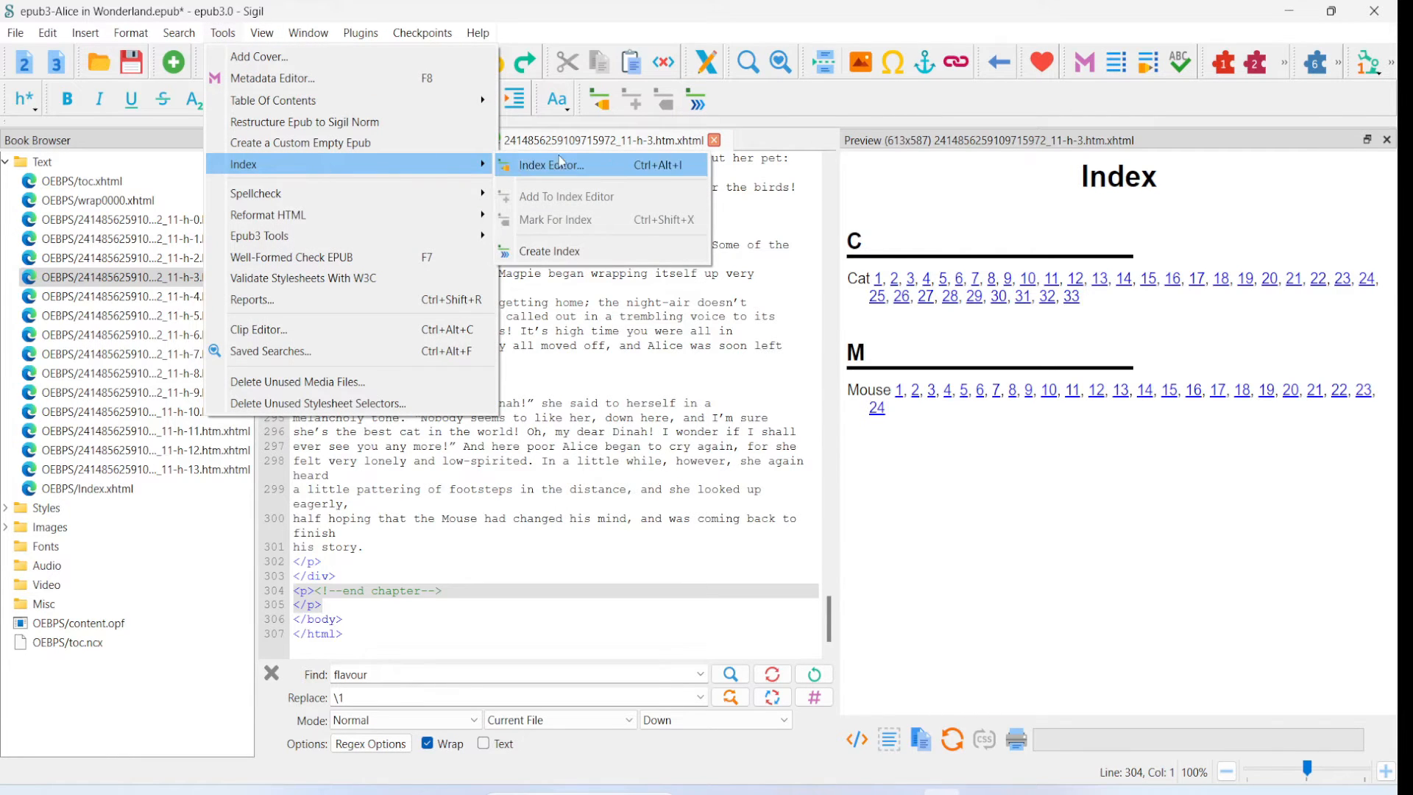
click(834, 113)
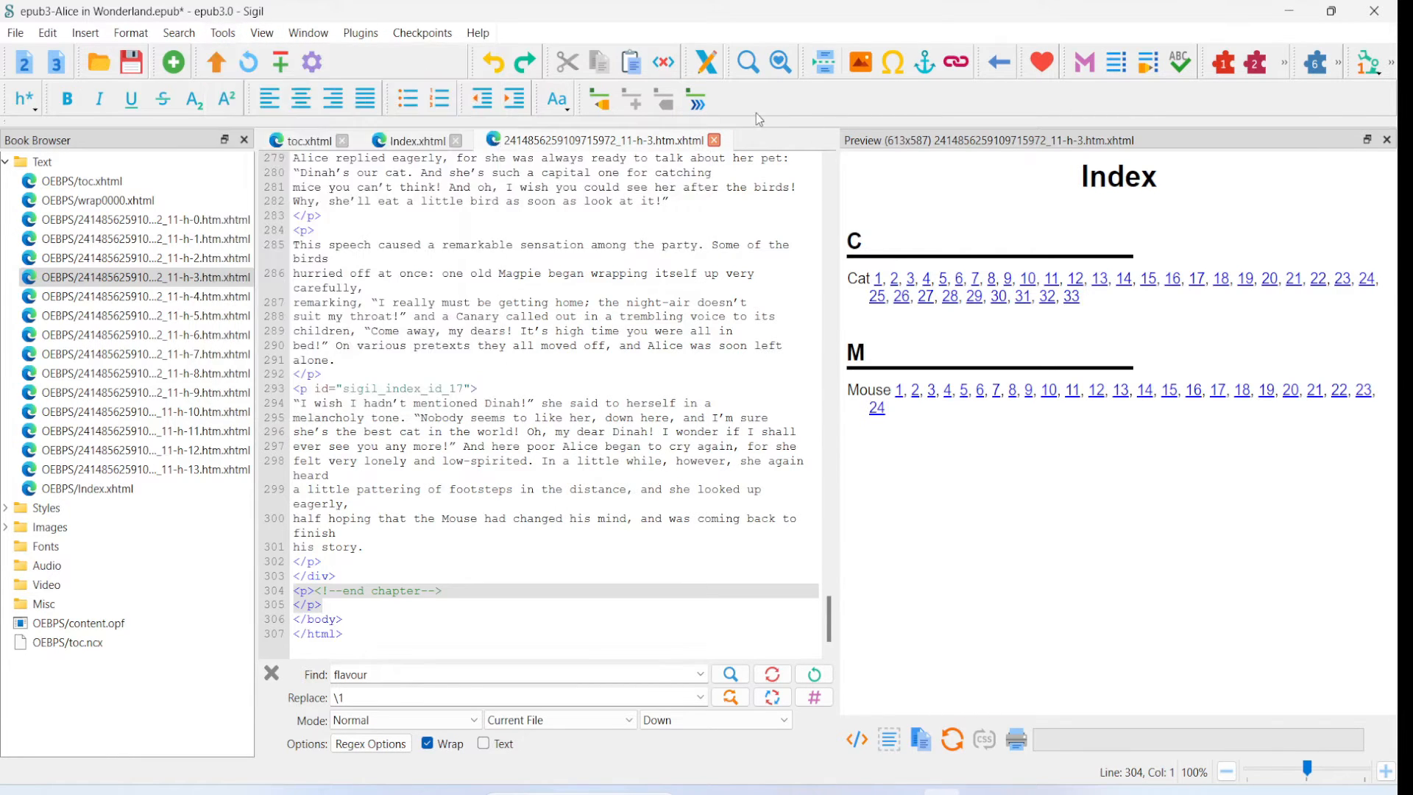
- Change the Mouse row's text to include to the pattern [Mm]ouse in the Index Editor
click(598, 98)
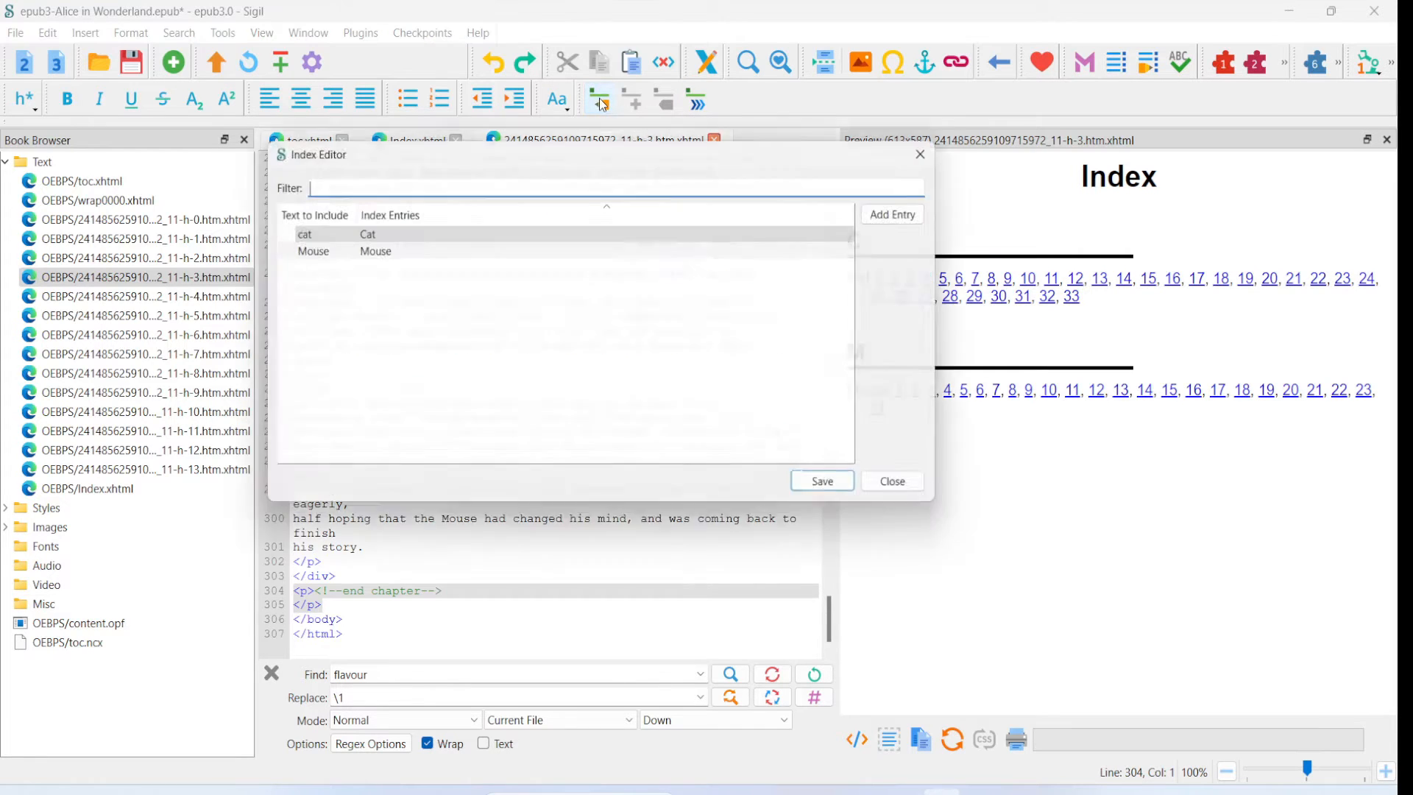
click(312, 253)
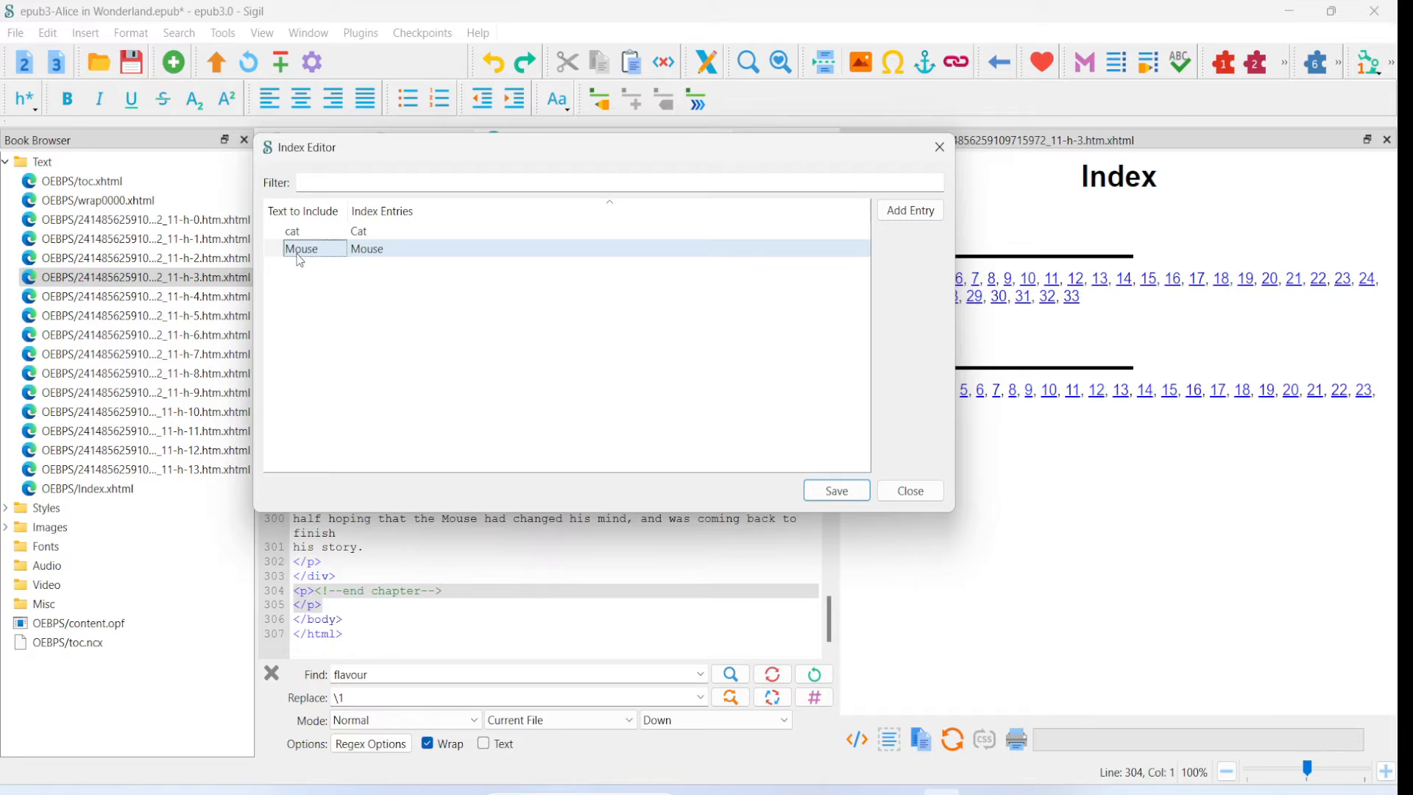
double_click(299, 258)
click(293, 256)
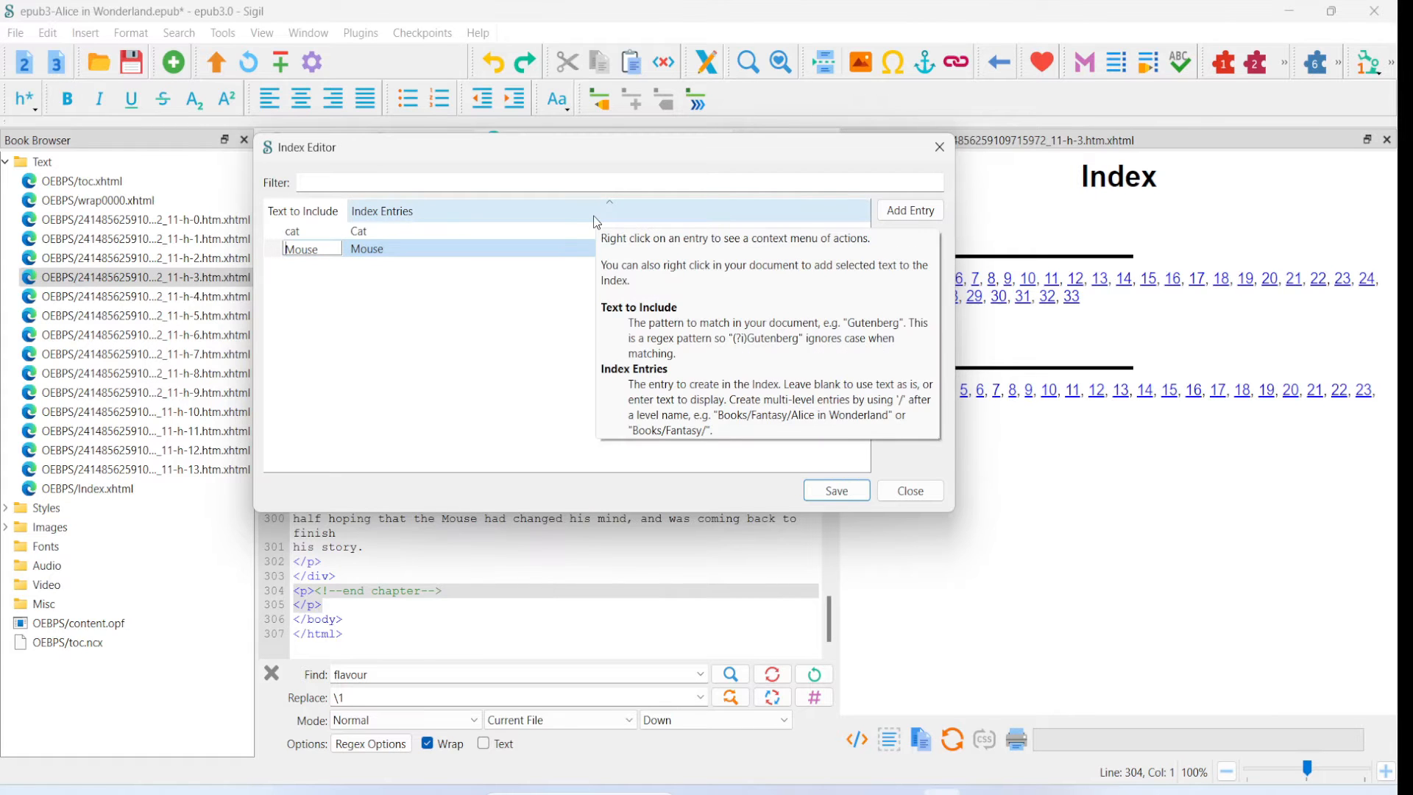
text([M)
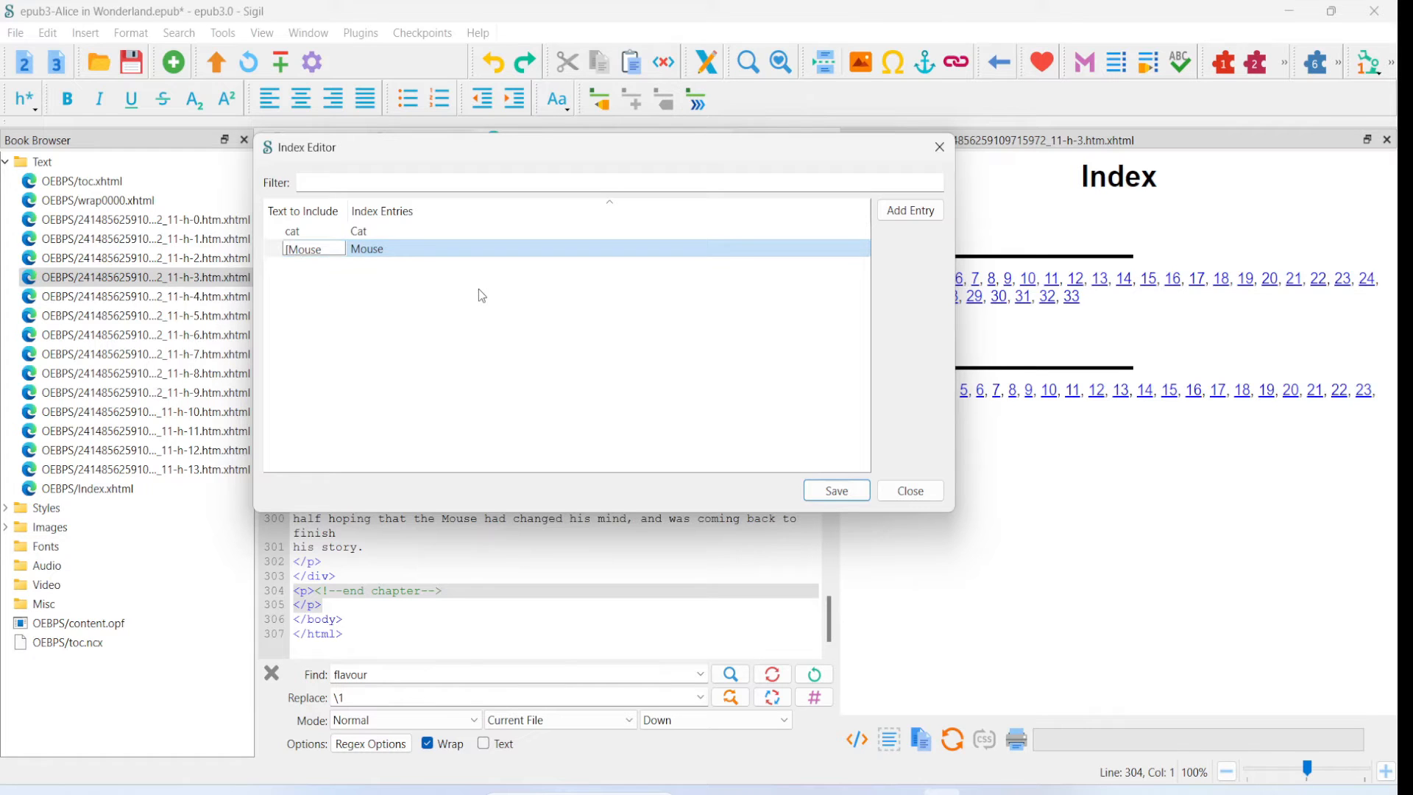
text(m])
click(374, 353)
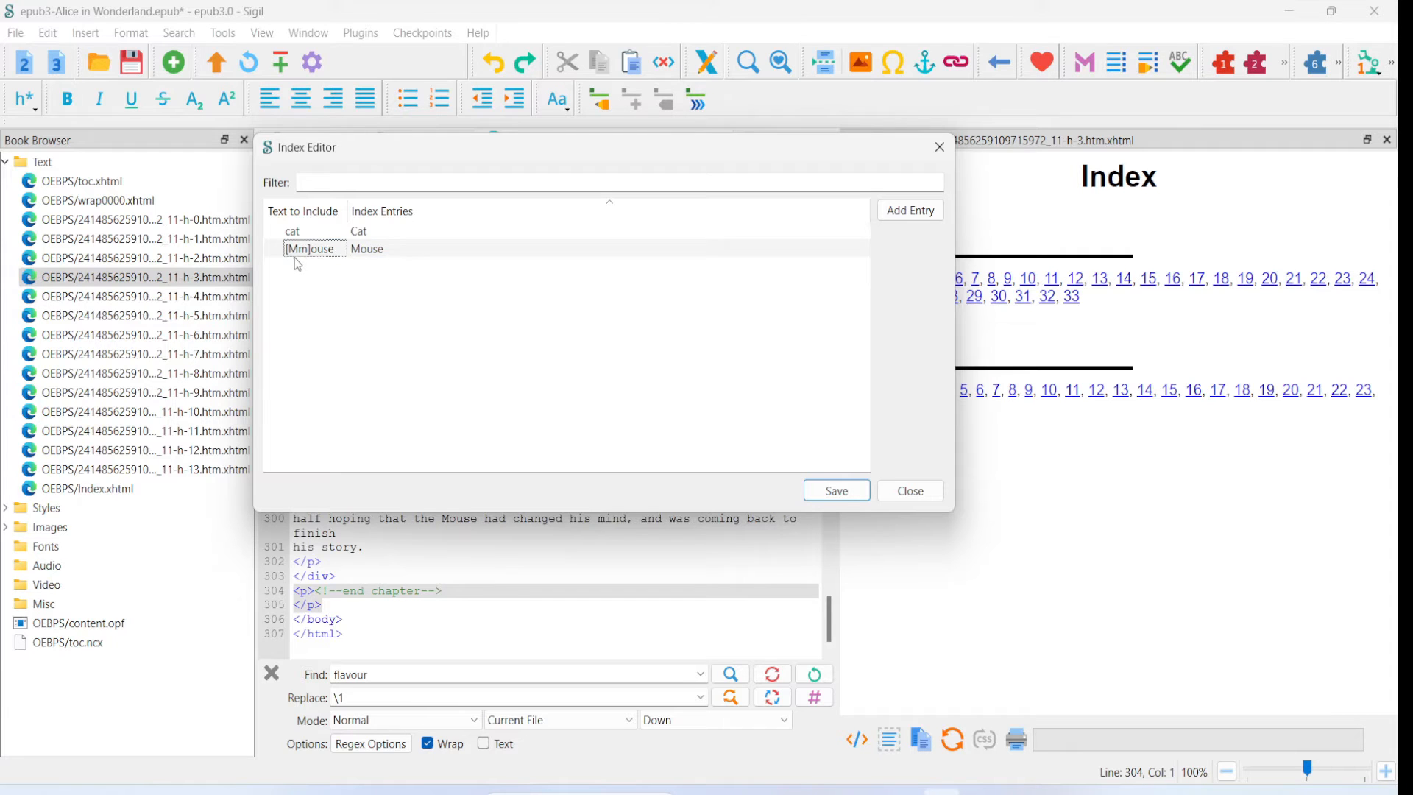
click(295, 256)
- Save the index entries, close the editor and regenerate the index, overwriting Index.xhtml
click(832, 490)
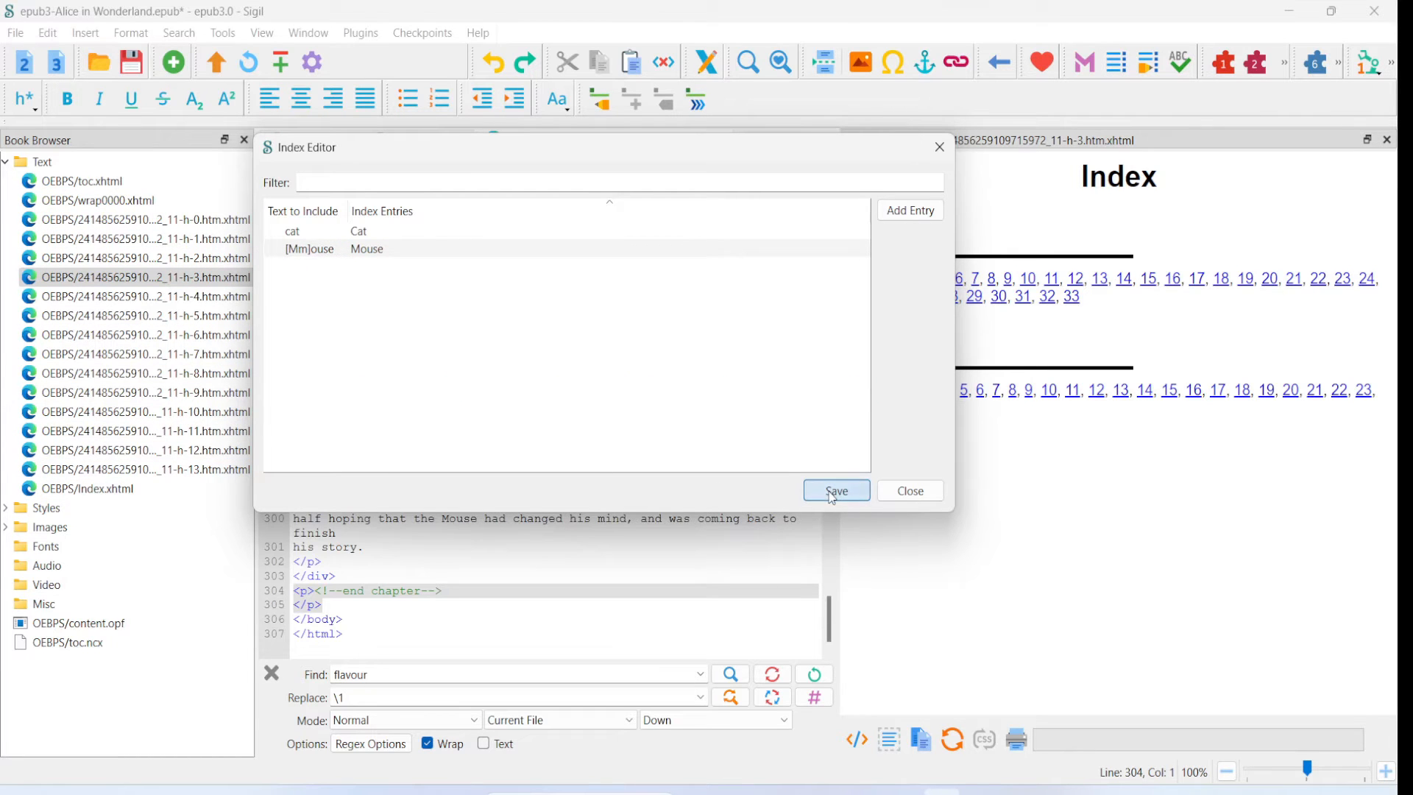
click(902, 493)
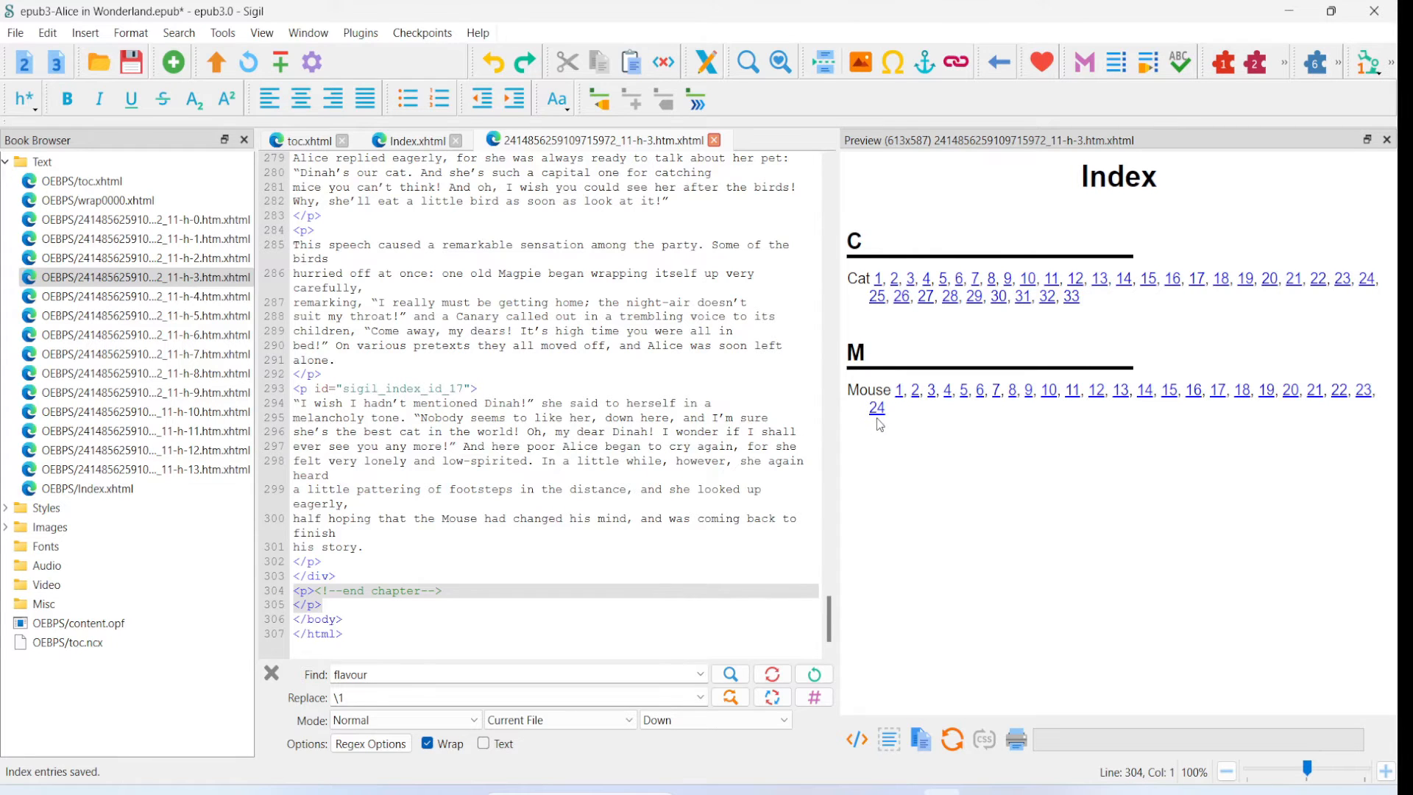
click(699, 104)
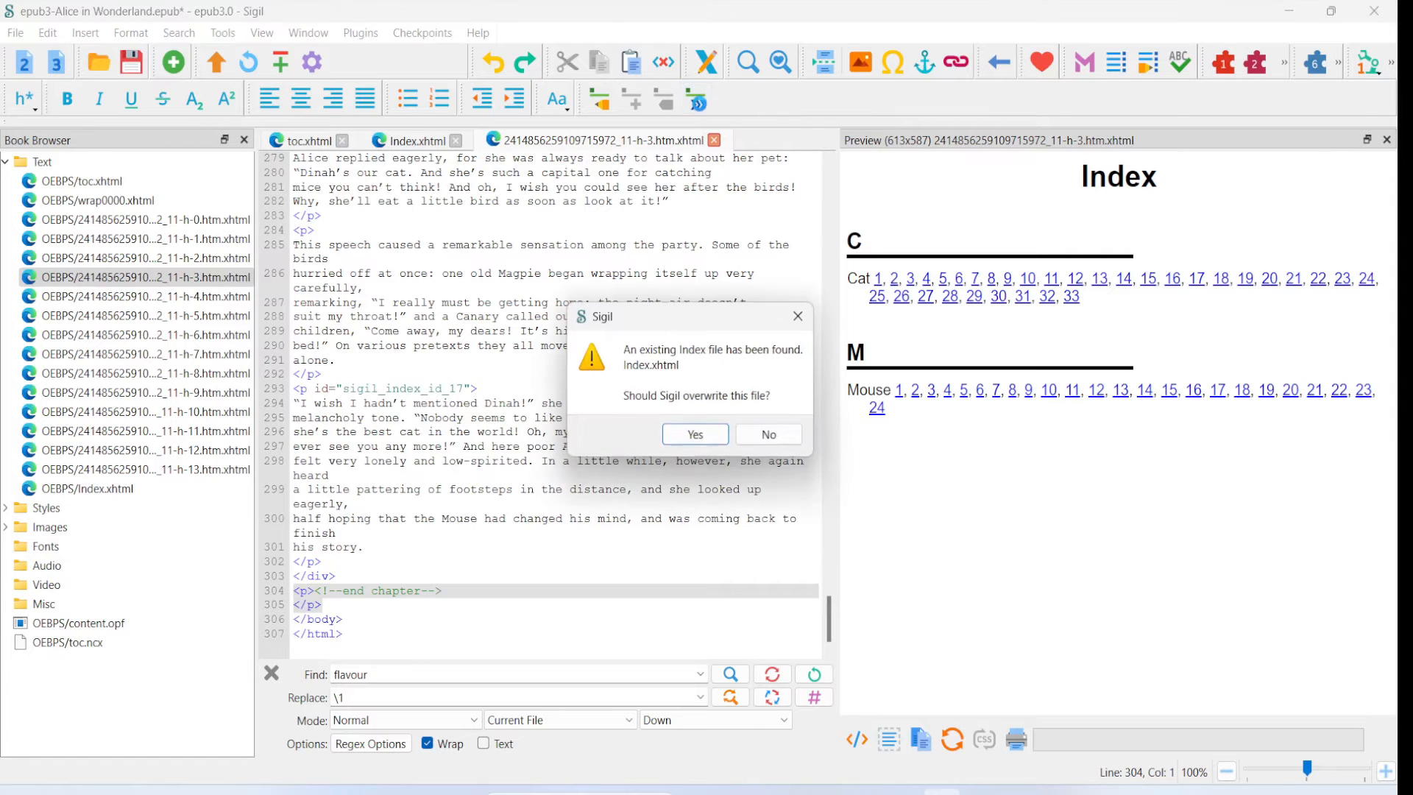
click(701, 433)
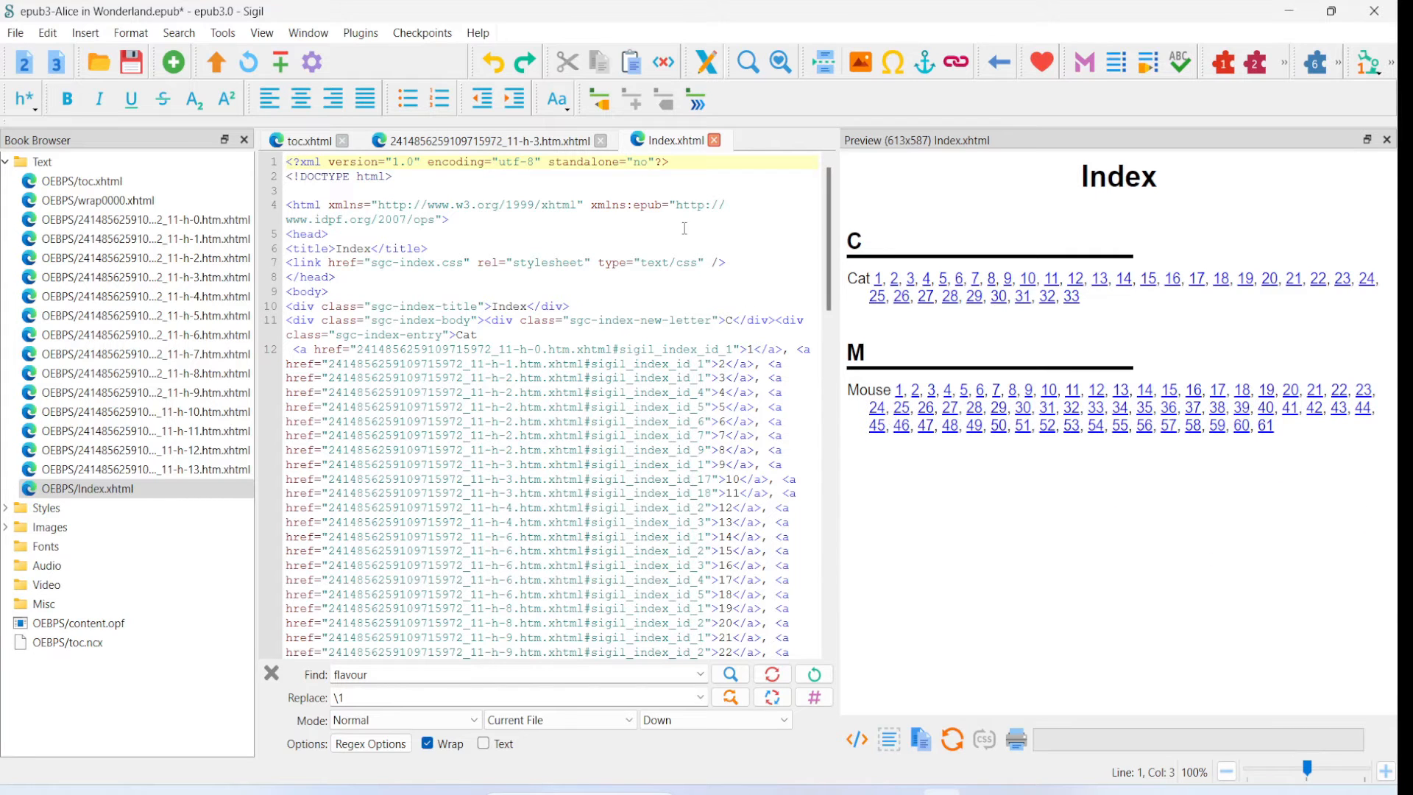
- Open the Index Editor and add the word croquet from the Chapter VI code to it as text to include
click(601, 109)
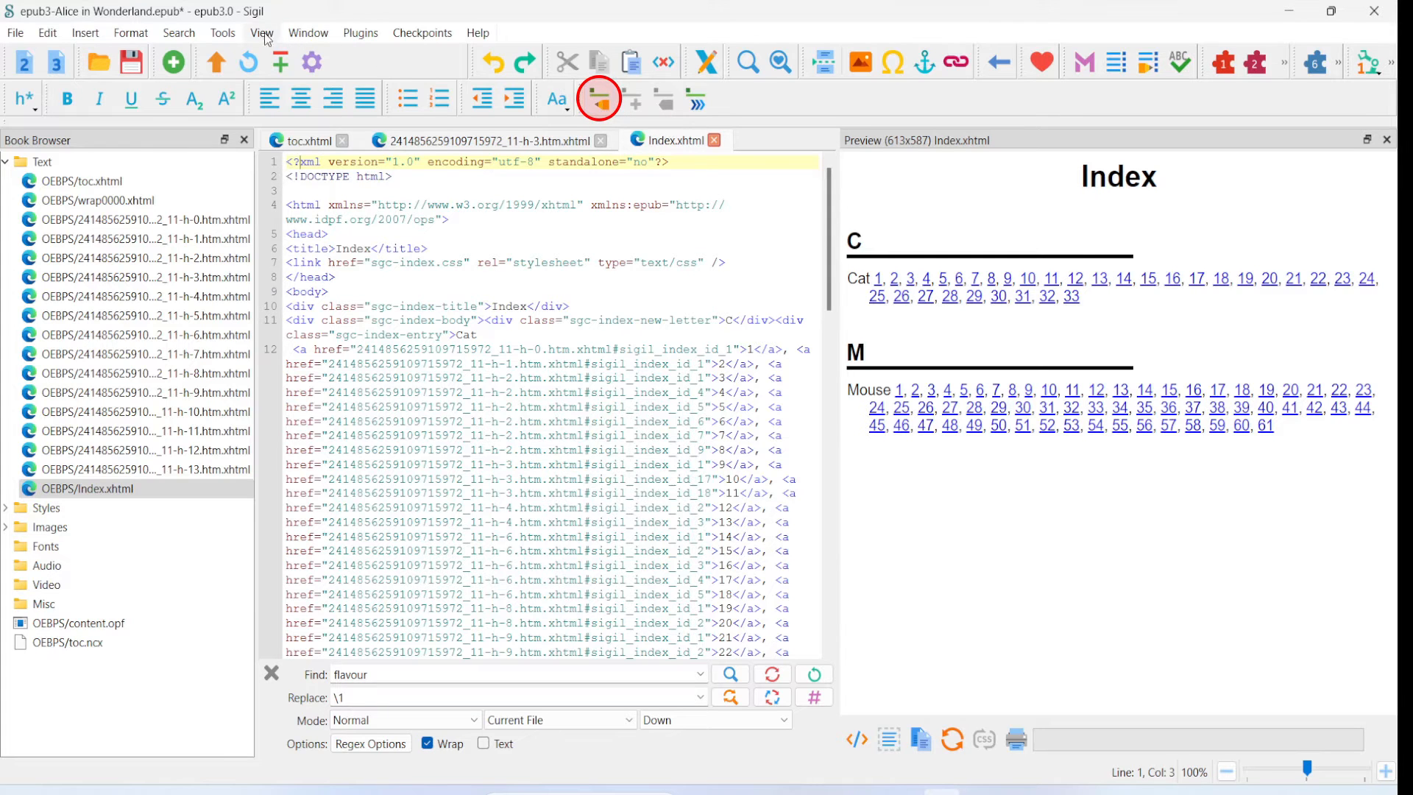
click(223, 32)
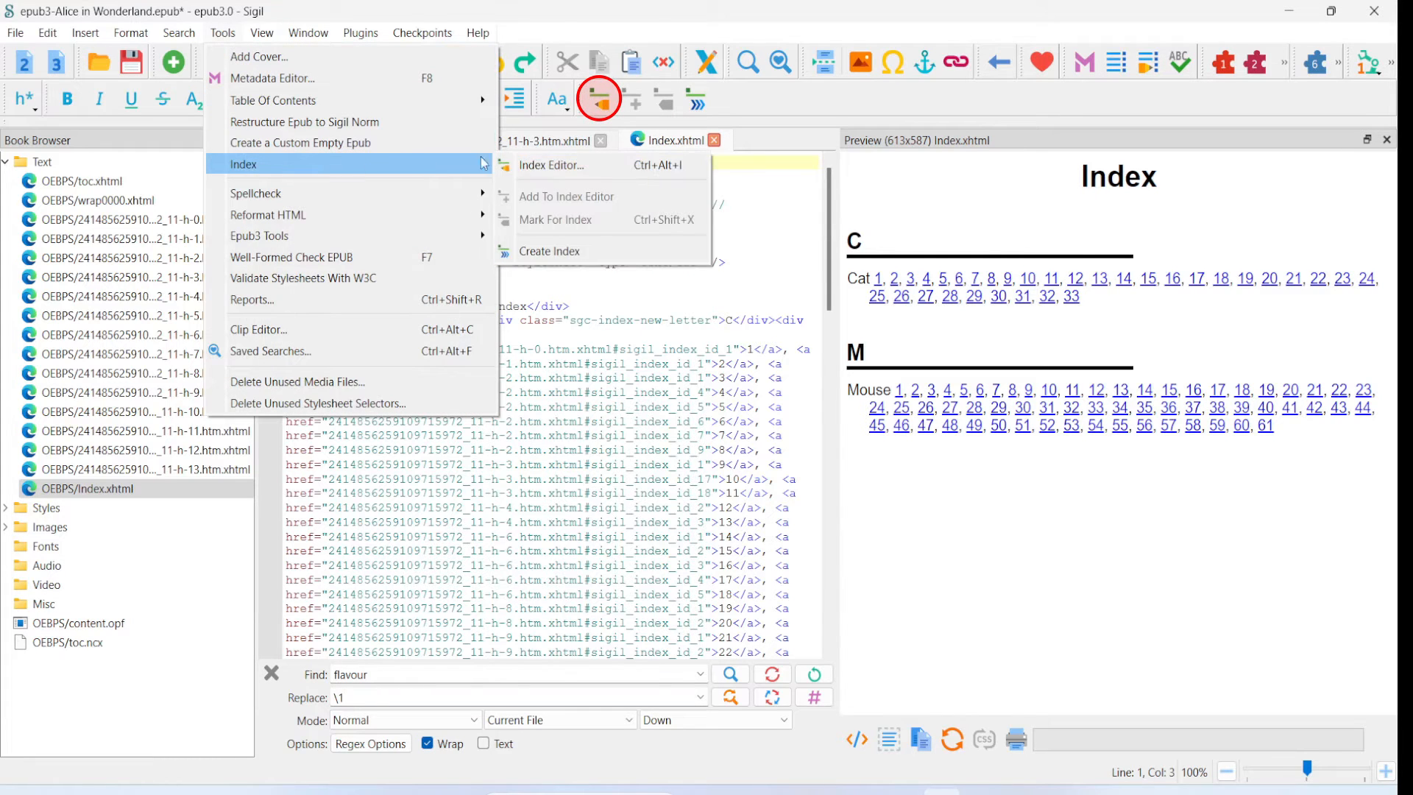
click(545, 168)
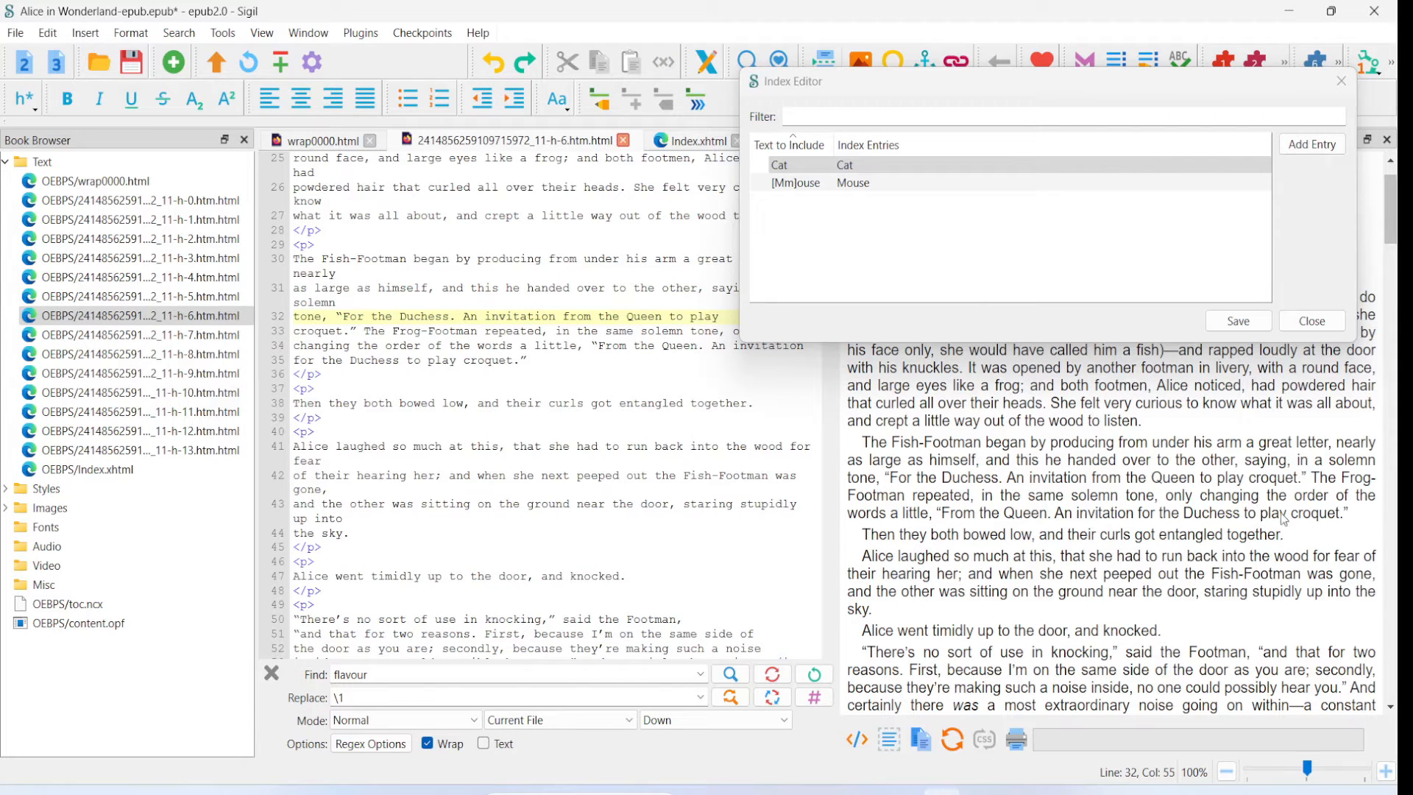
double_click(1308, 515)
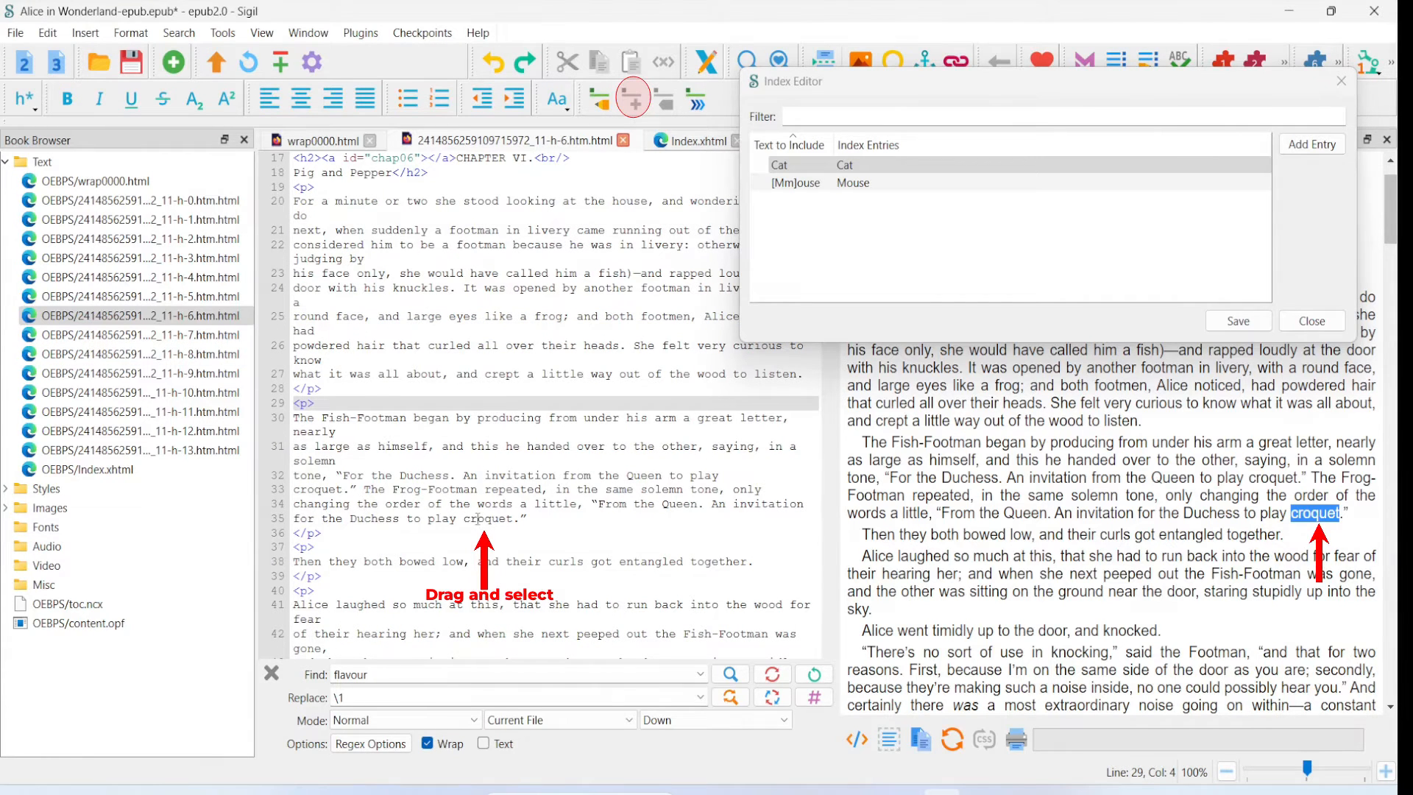
drag(464, 520, 516, 524)
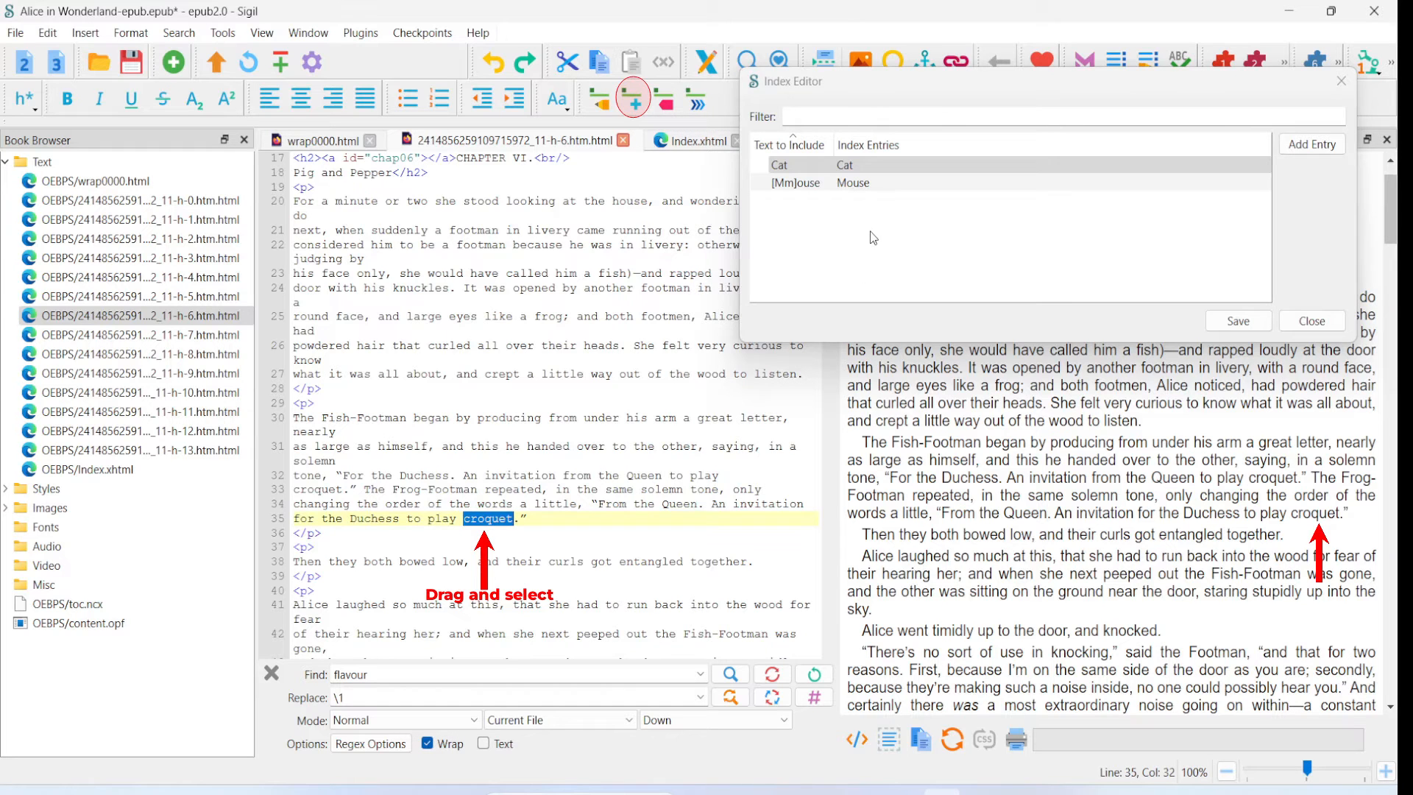
click(634, 106)
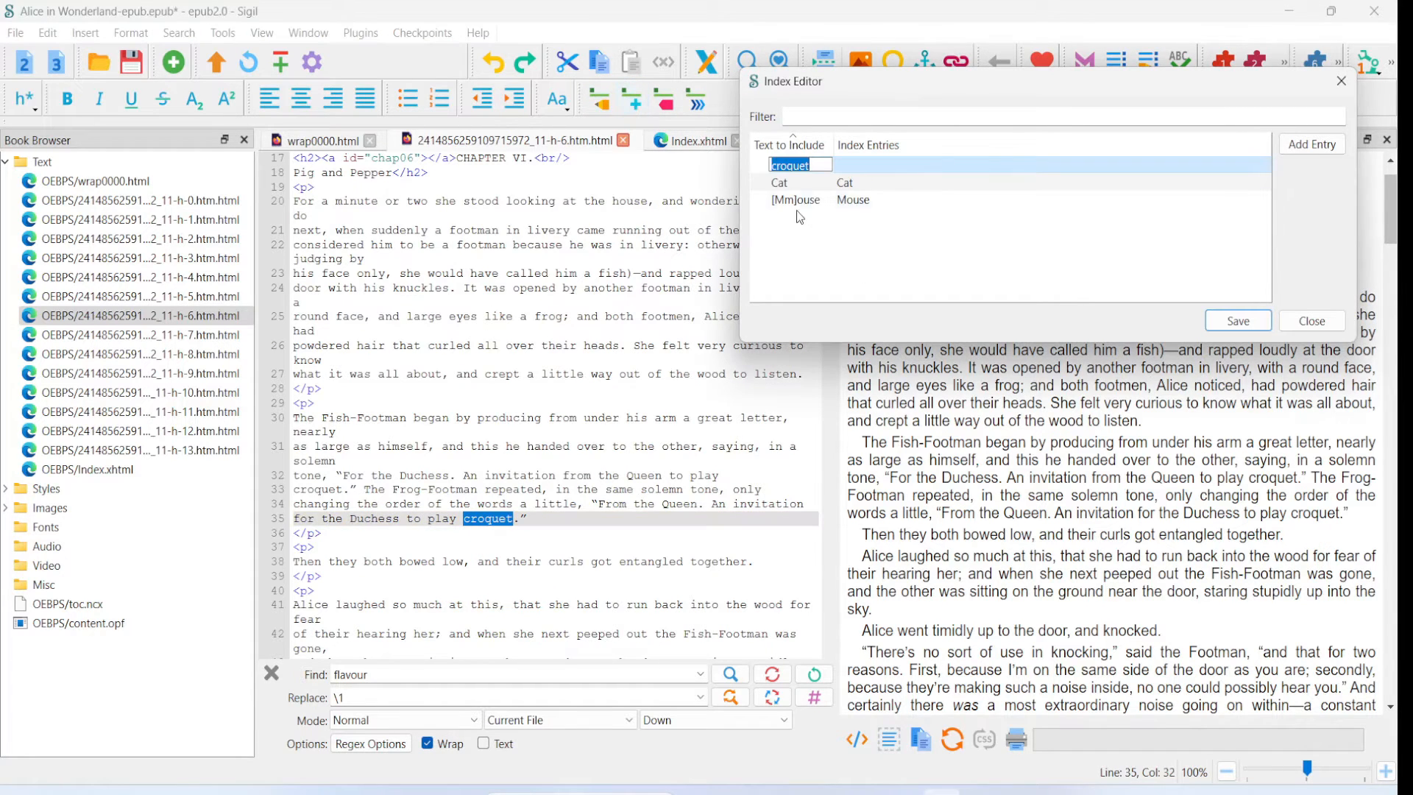
click(854, 165)
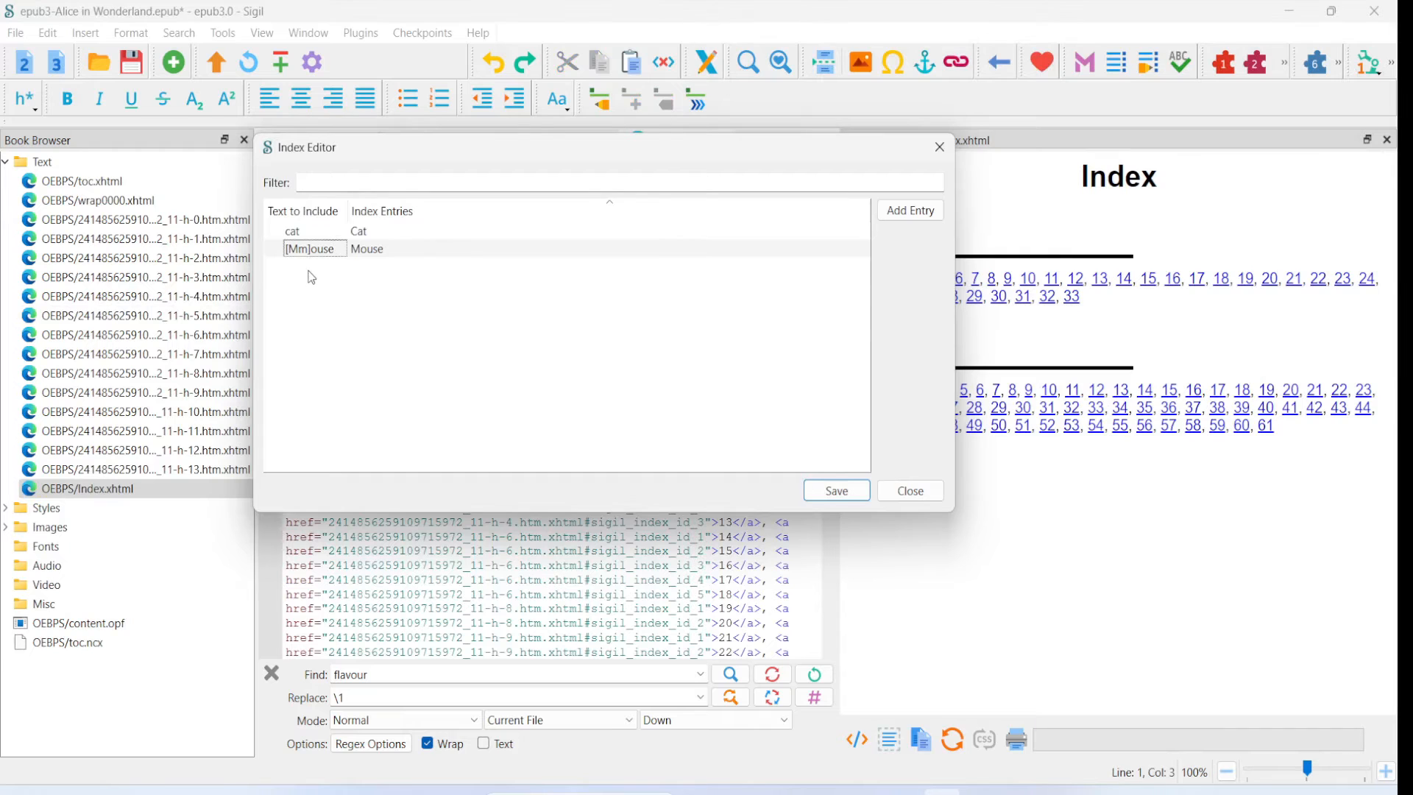
- Add Australia, Bill and Canterbury as new texts to include in the epub3 book's Index Editor
click(912, 217)
text(A)
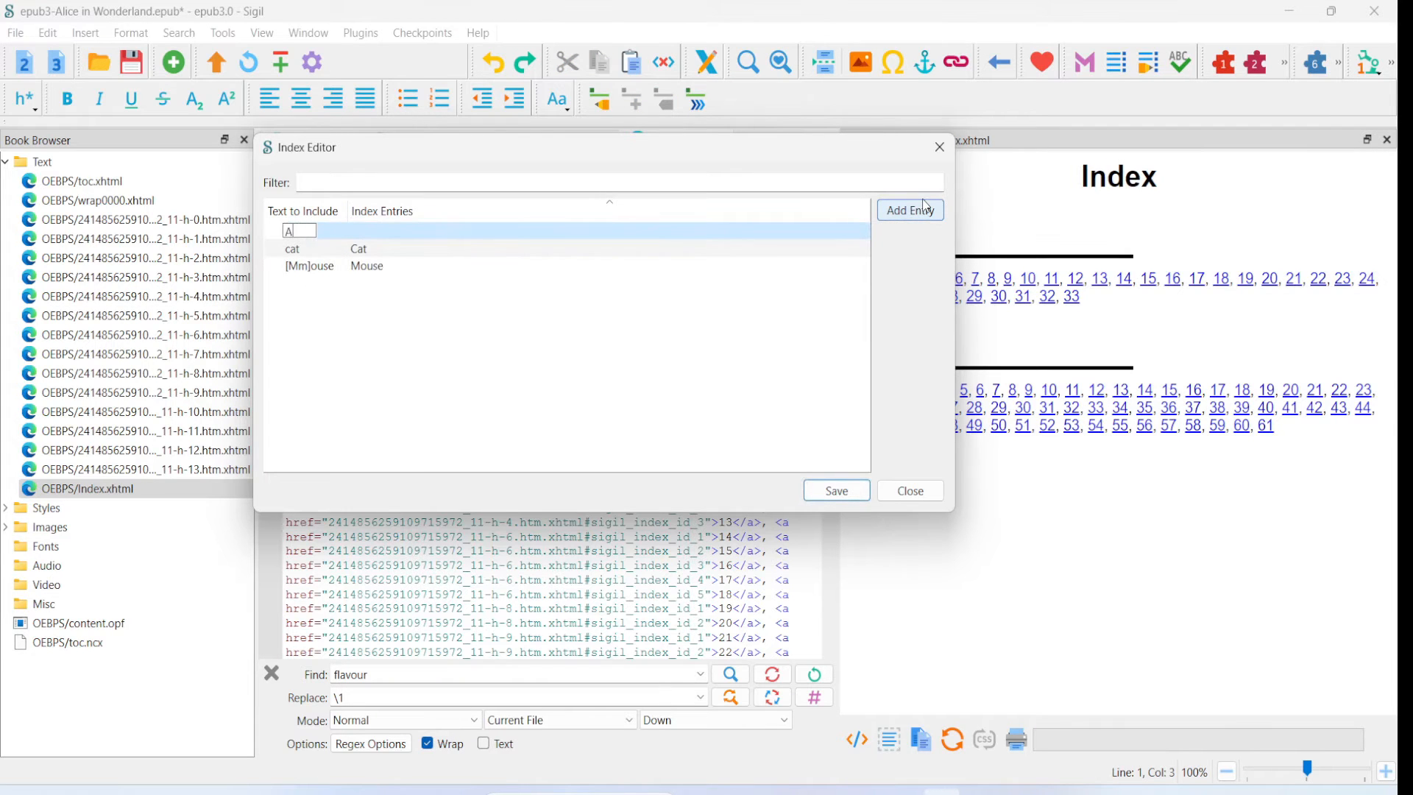
text(ustralia)
click(927, 218)
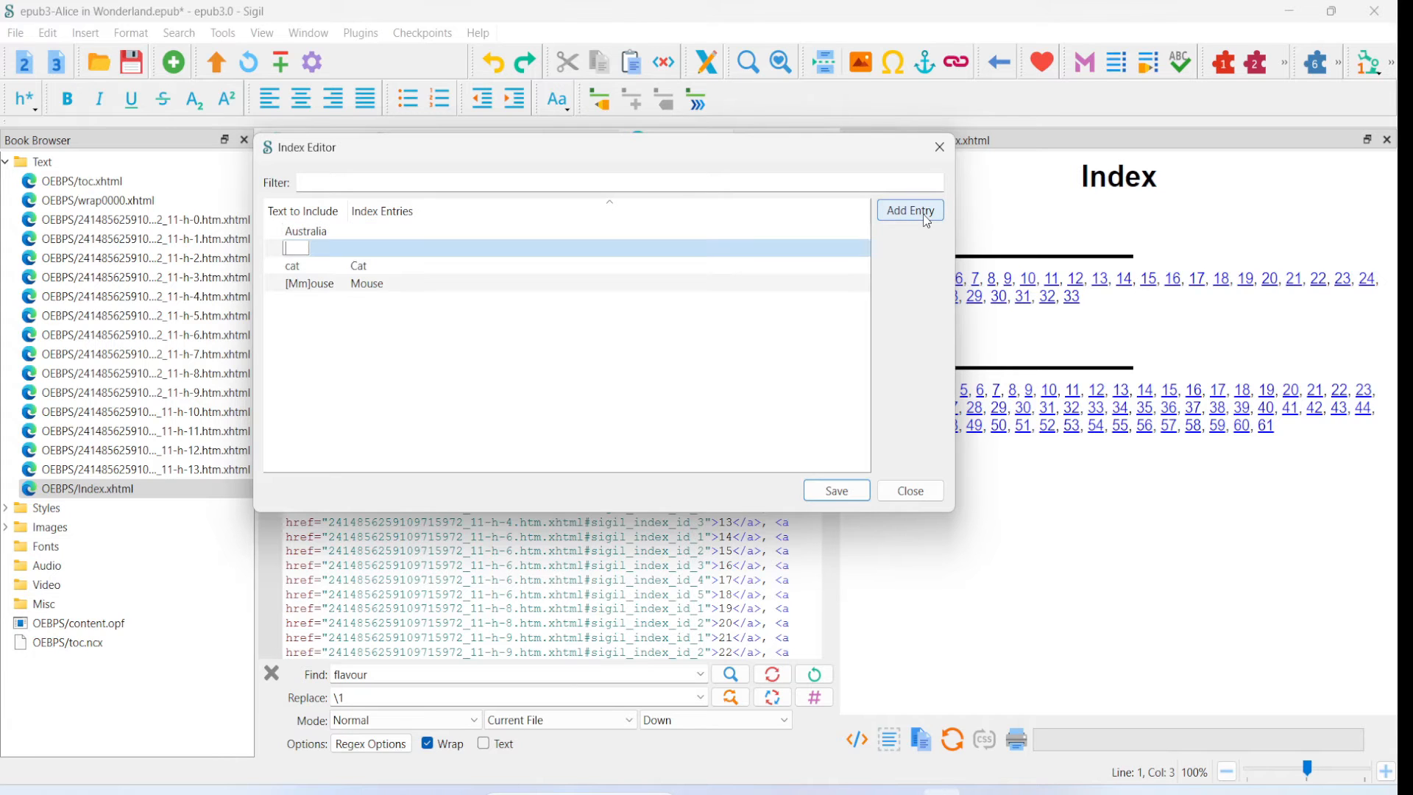
text(Bill)
click(916, 212)
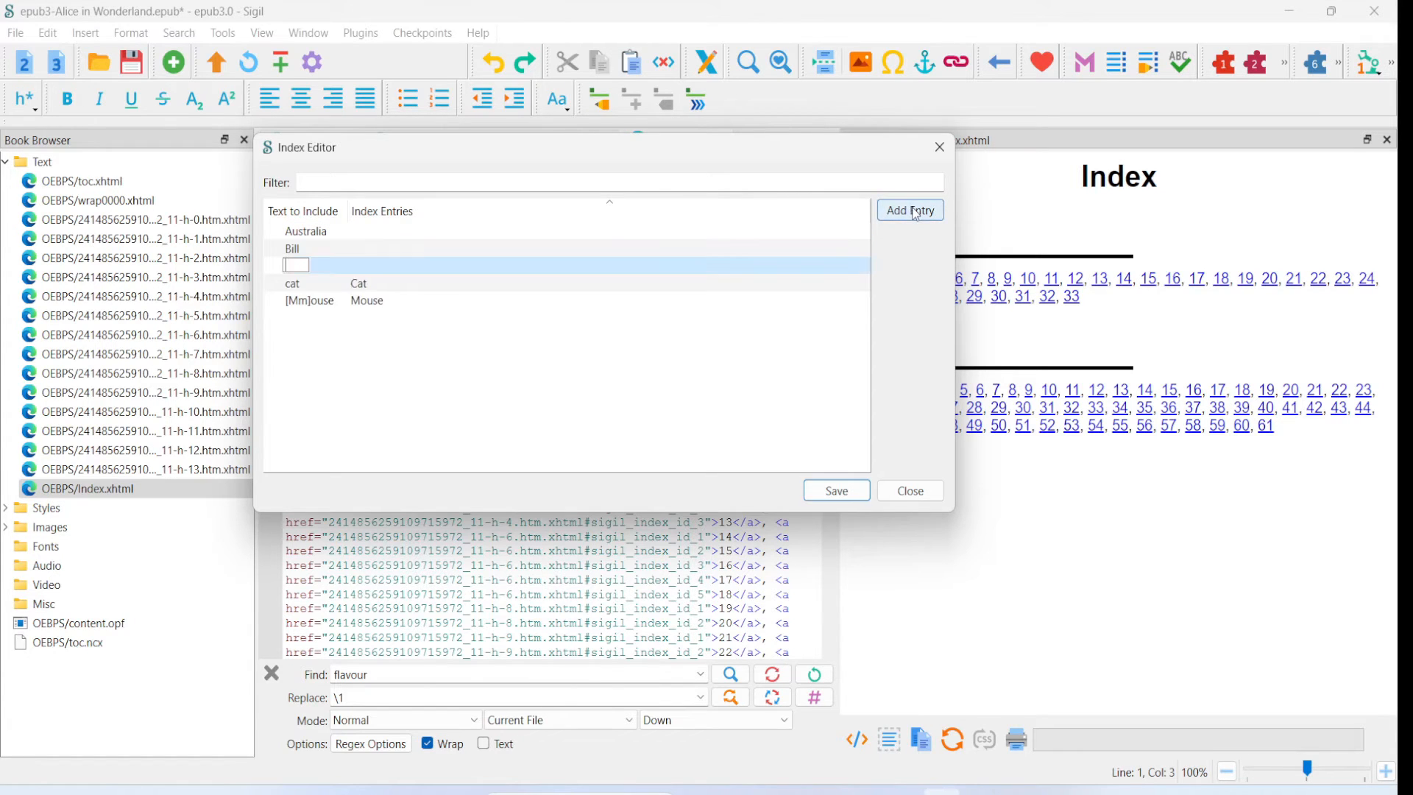
text(Canterbury)
key(Tab)
- Save the index entries, close the editor and regenerate the index, overwriting Index.xhtml
click(837, 491)
click(910, 490)
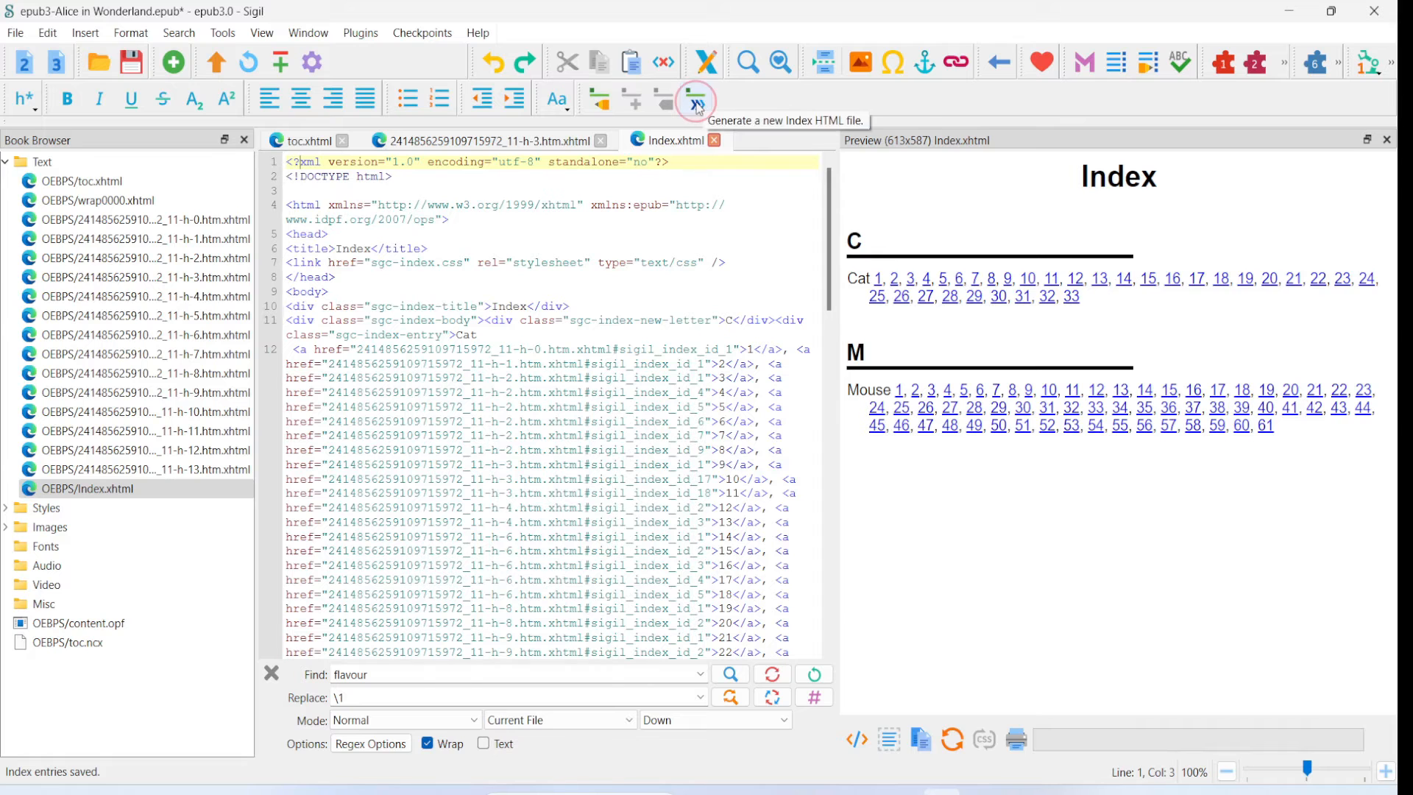
click(220, 34)
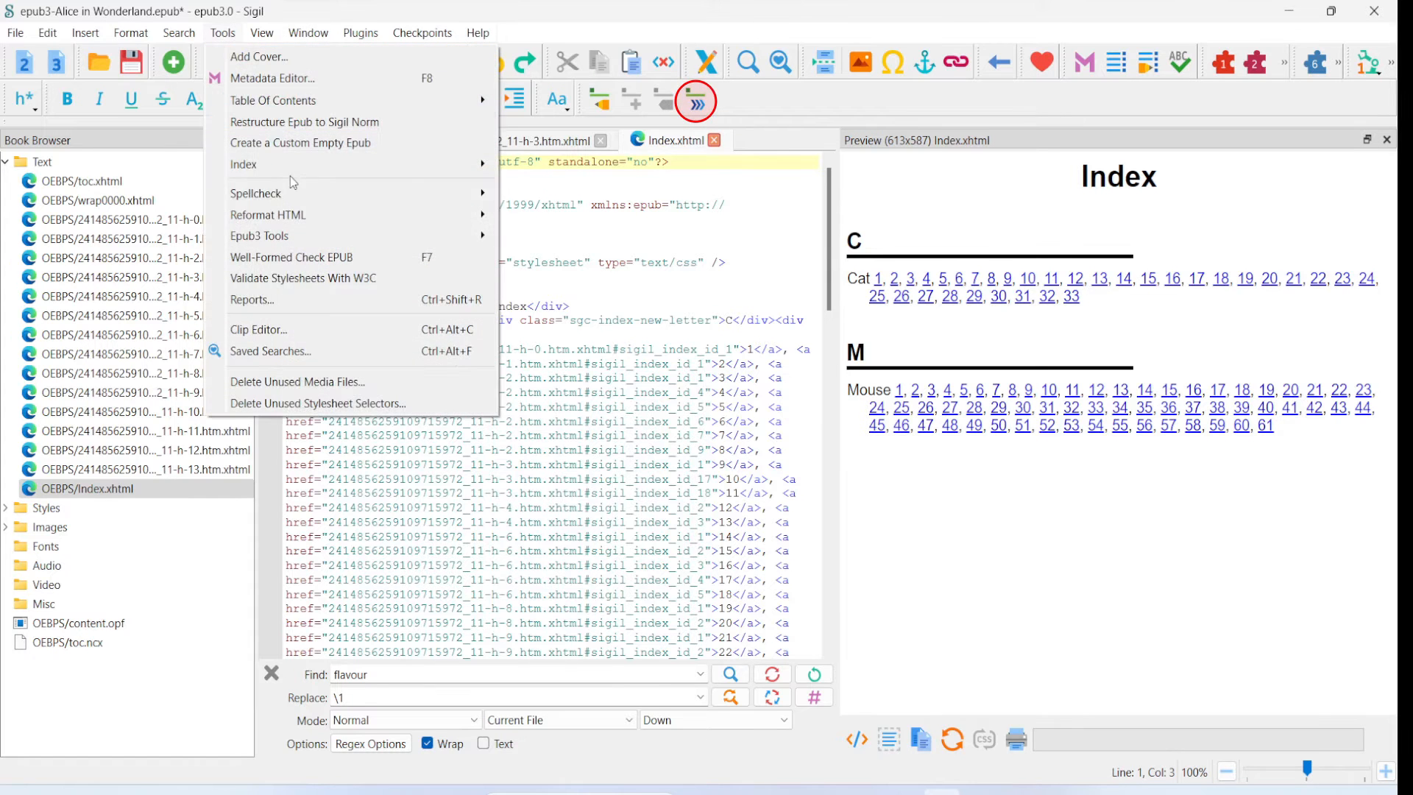
mouse_move(296, 169)
click(549, 251)
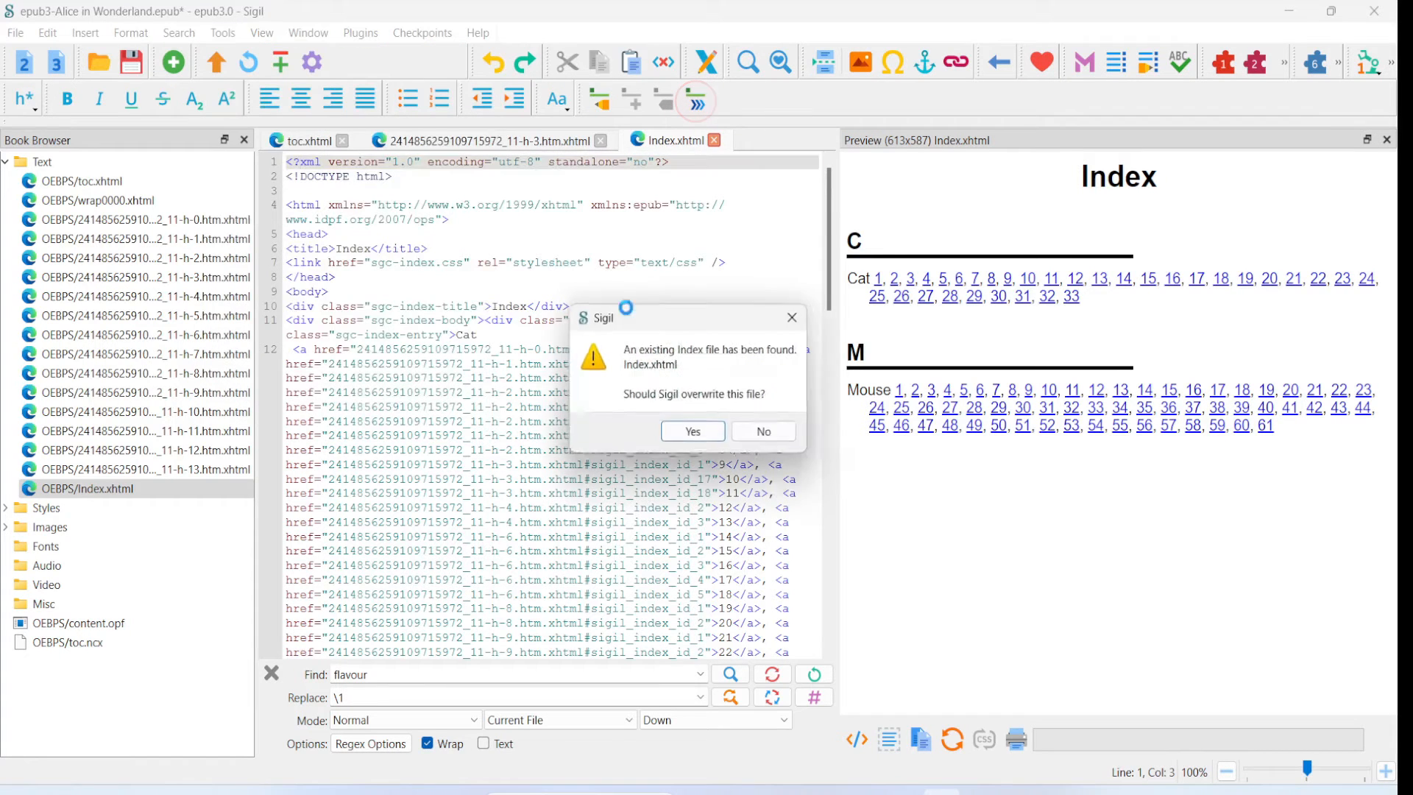
click(687, 436)
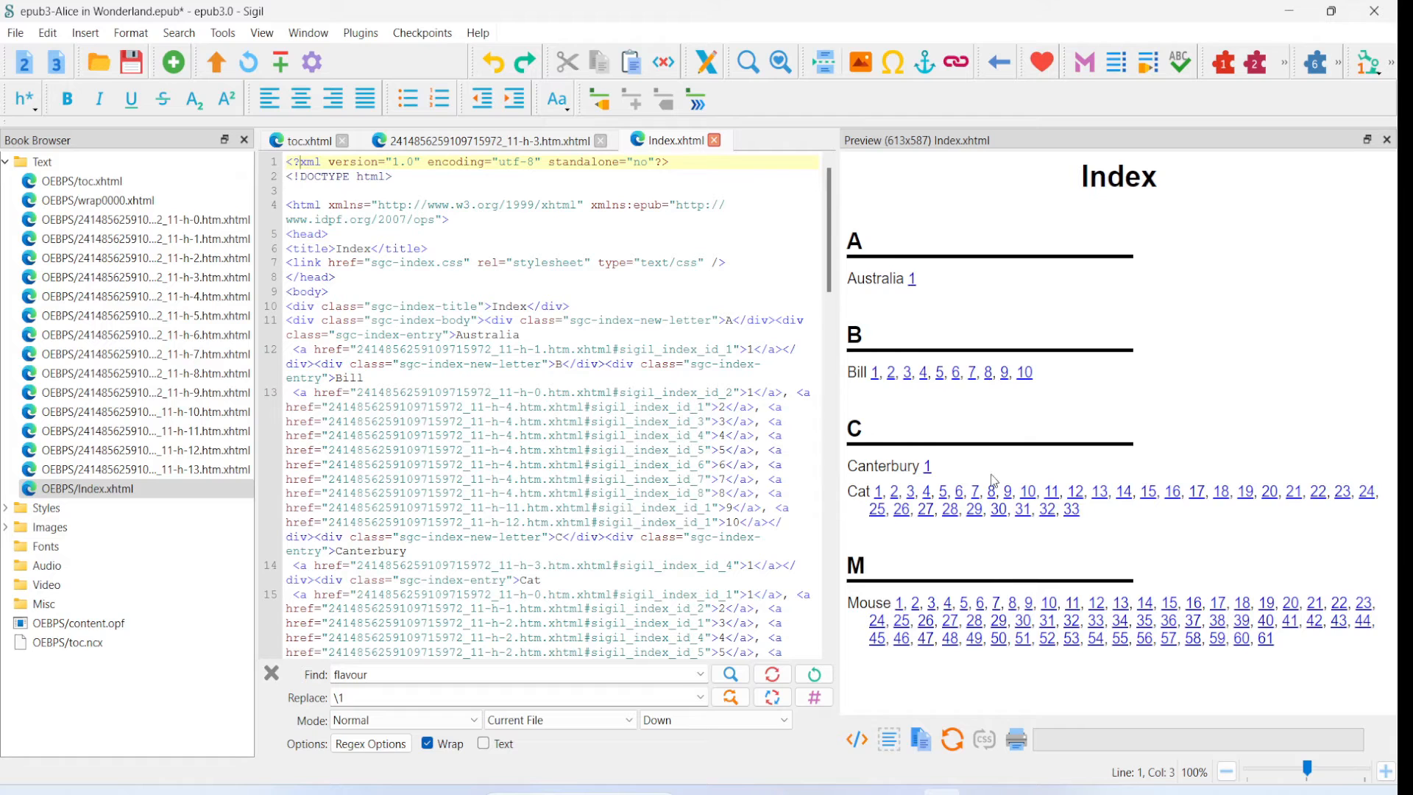
- Open the Index Editor and add Mercia and Northumbria as new texts to include
click(600, 105)
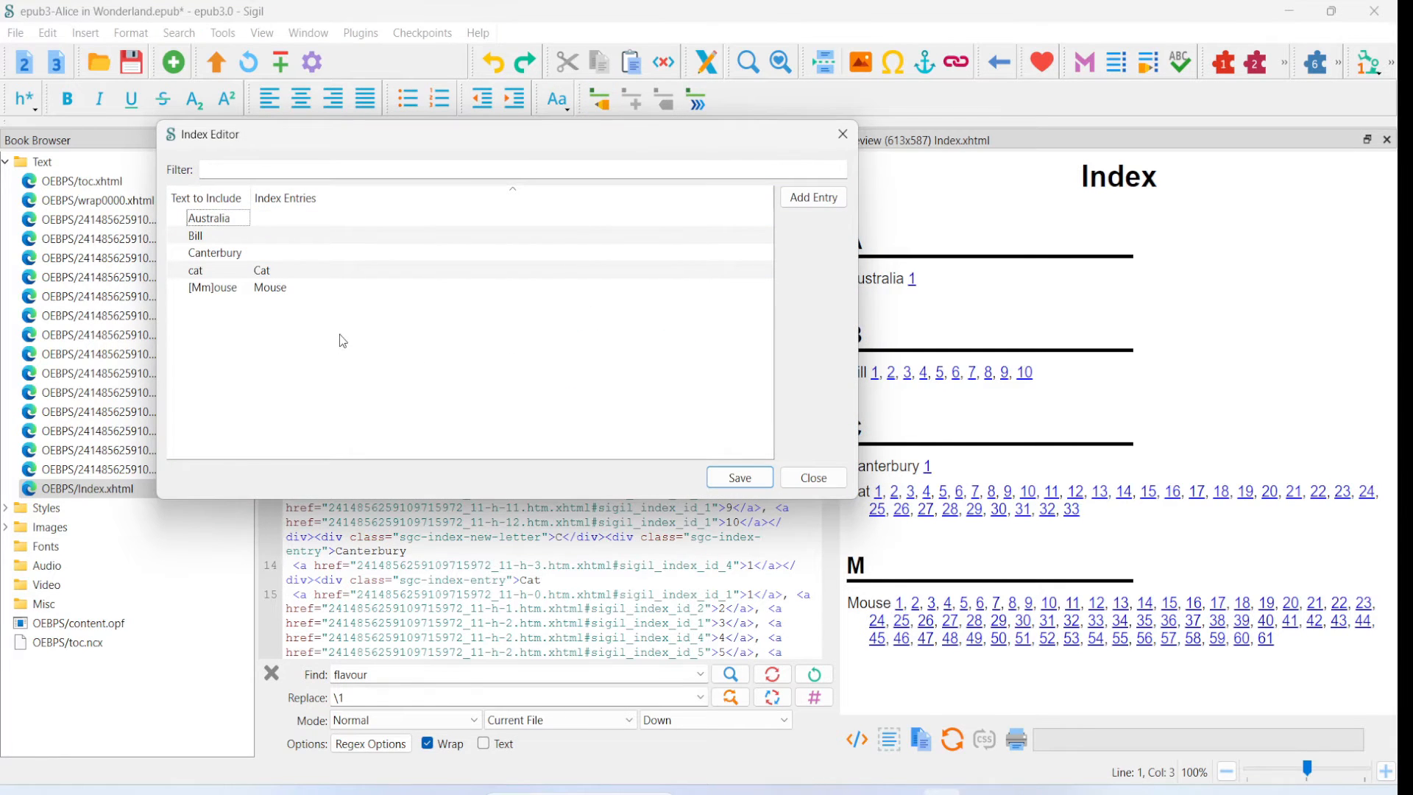
key(ctrl+e)
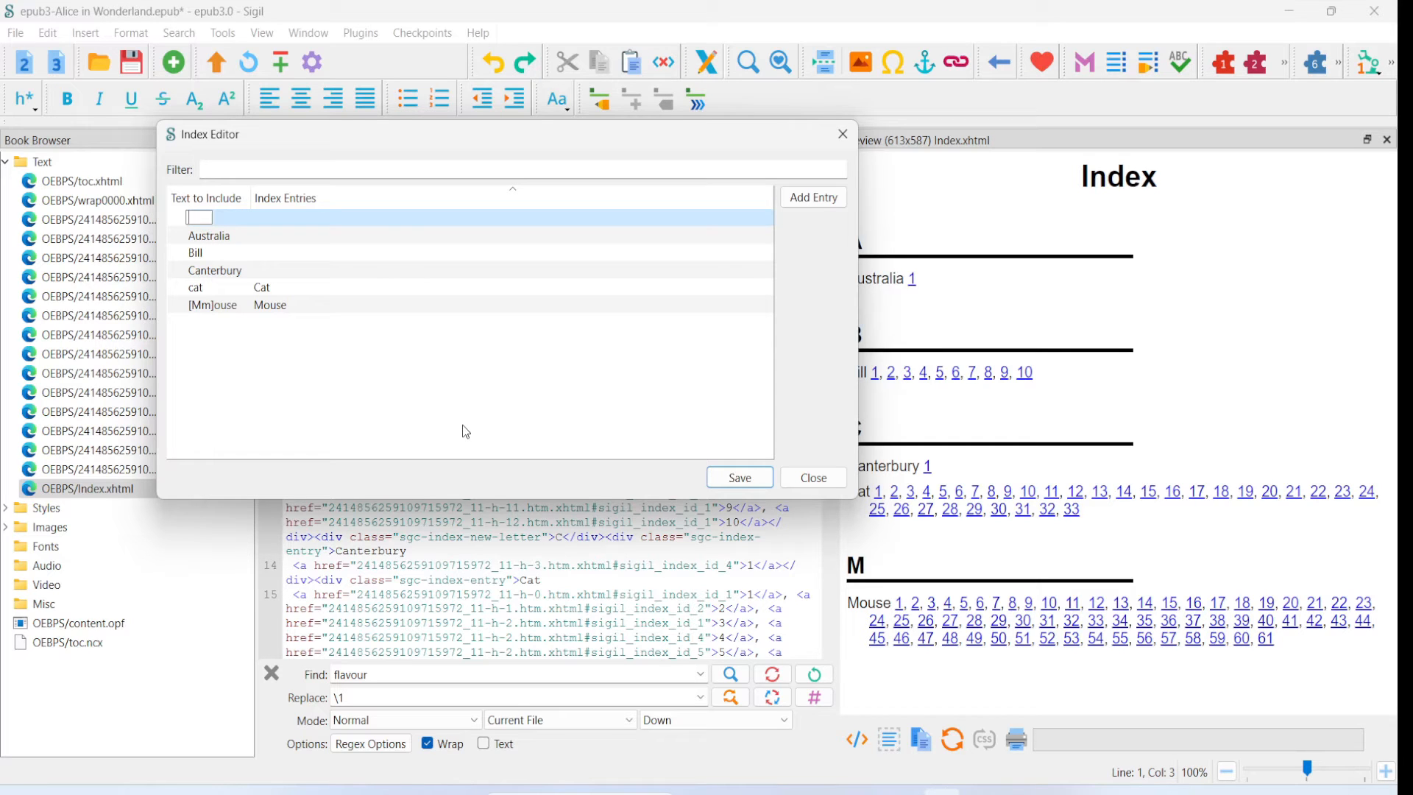
text(Mercia)
key(Return)
click(827, 202)
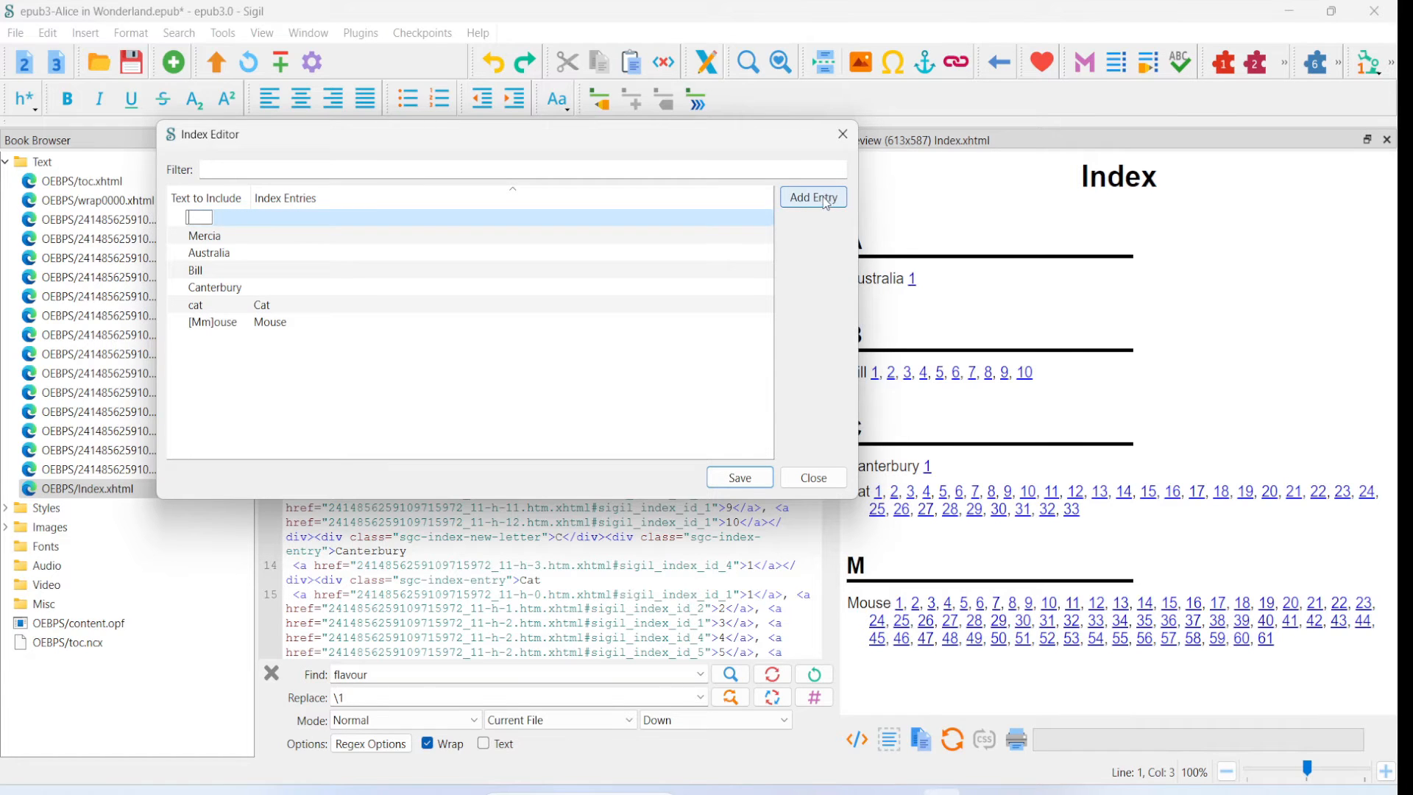
text(Northumbria)
key(Return)
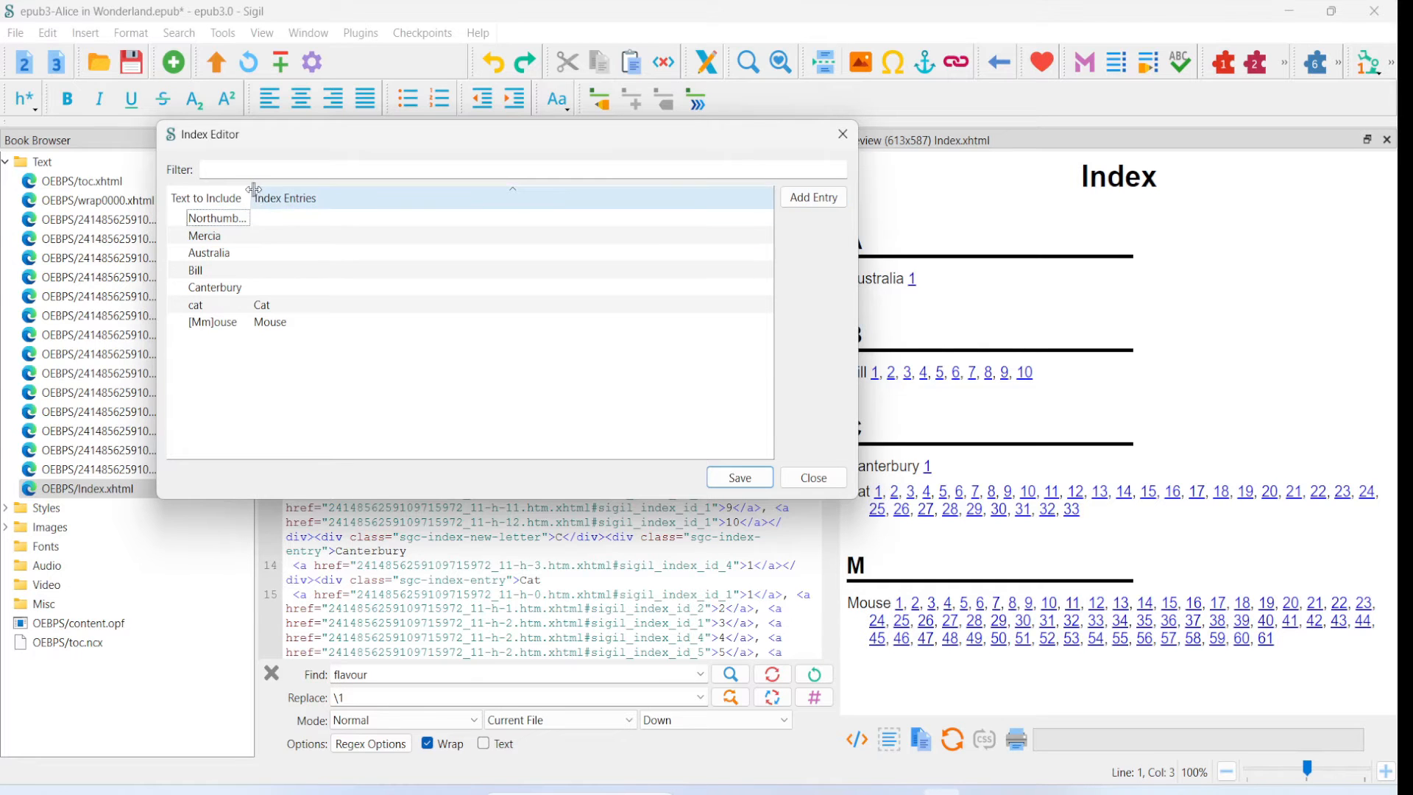
- Widen the text to include column and set Mercia's index entry to Kingdoms/
drag(251, 196, 292, 196)
click(332, 236)
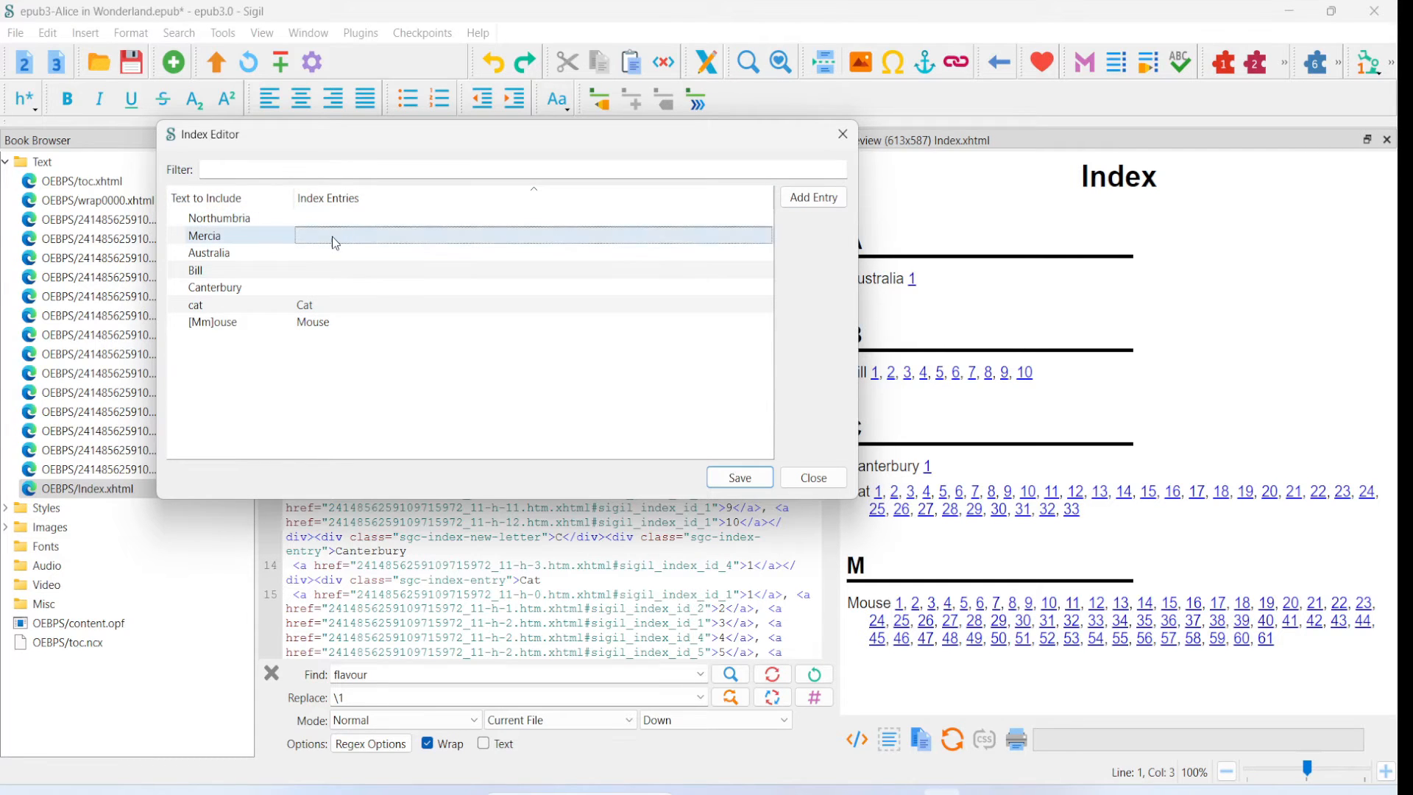
double_click(395, 240)
text(Kingdoms/)
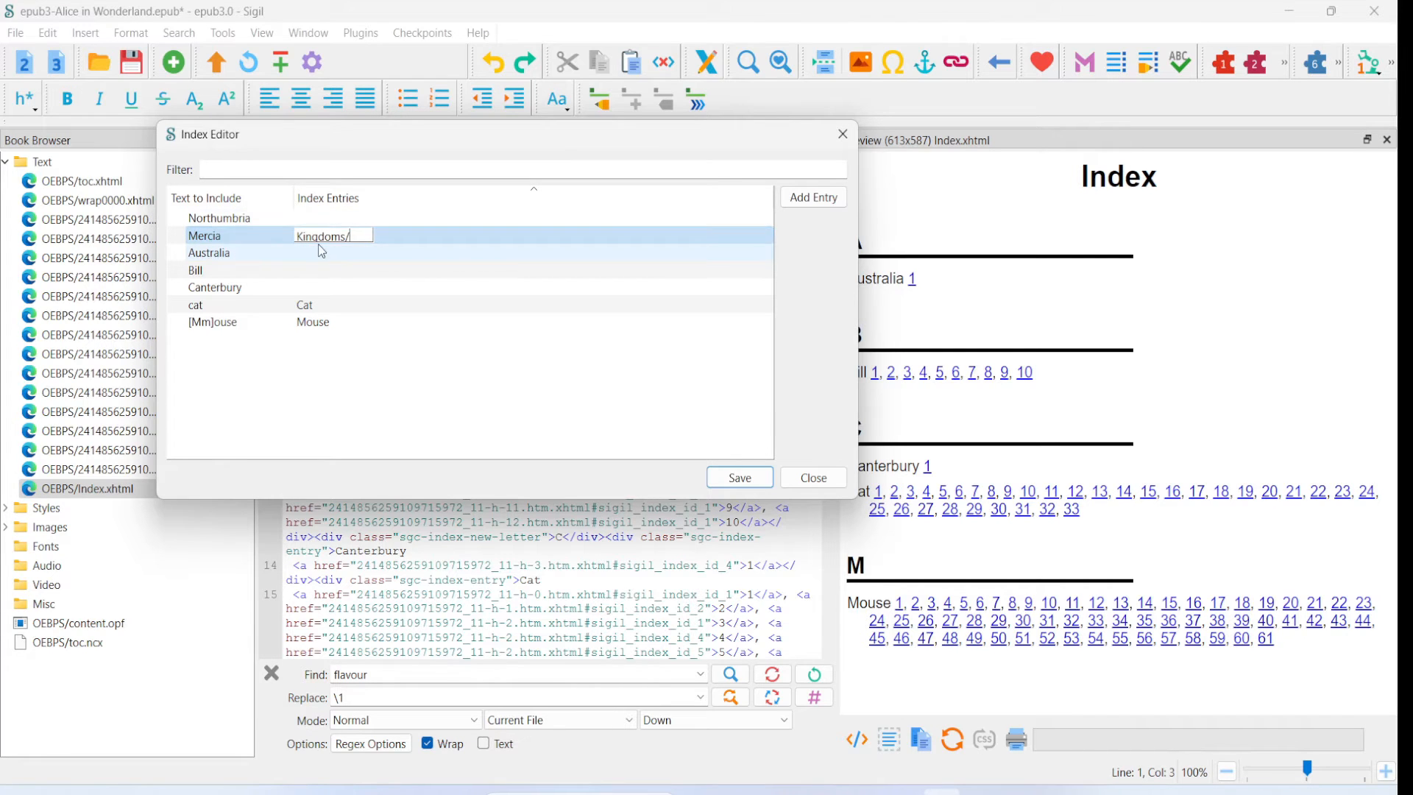
- Set Northumbria's index entry to Kingdoms/ in the Index Editor
click(323, 218)
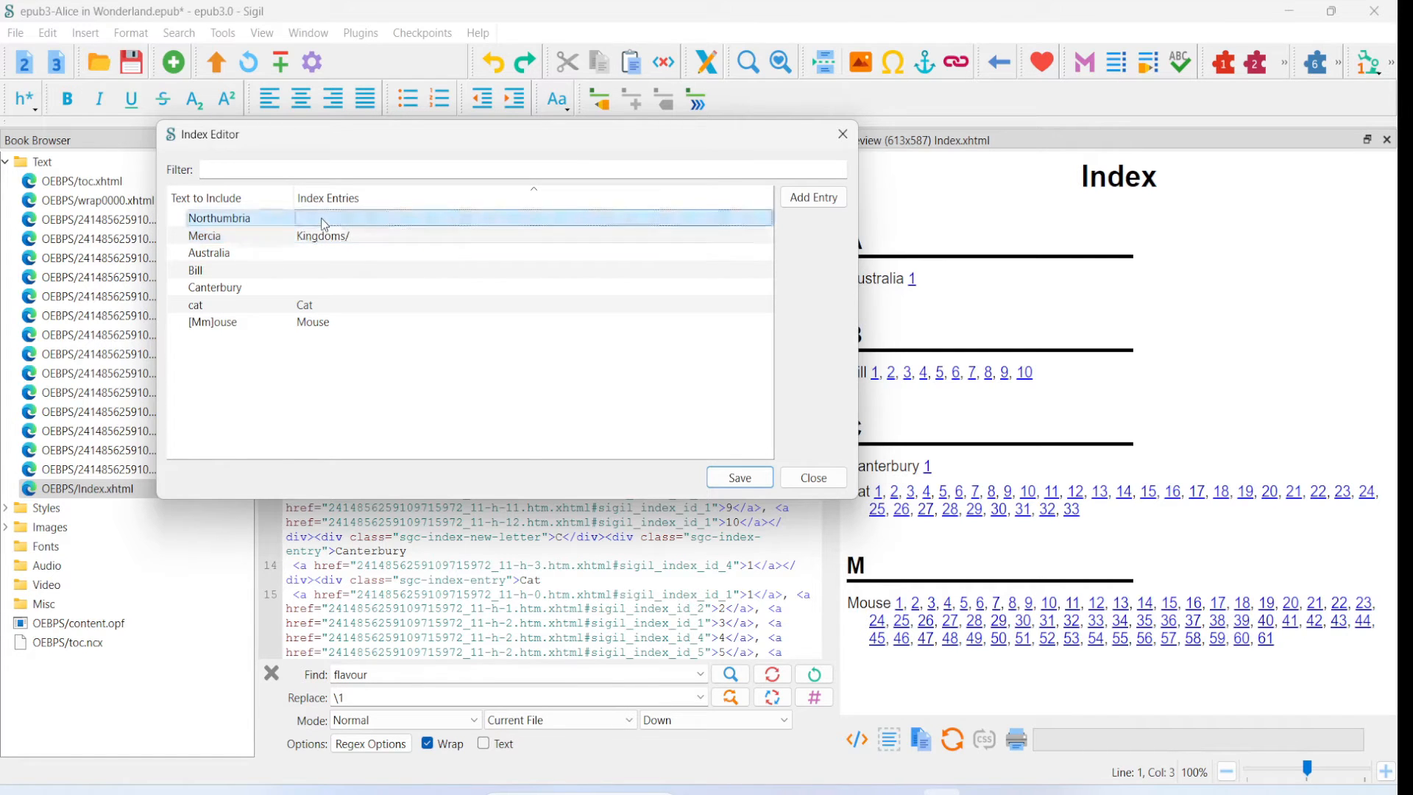
click(321, 218)
text(Kingdoms/)
click(386, 393)
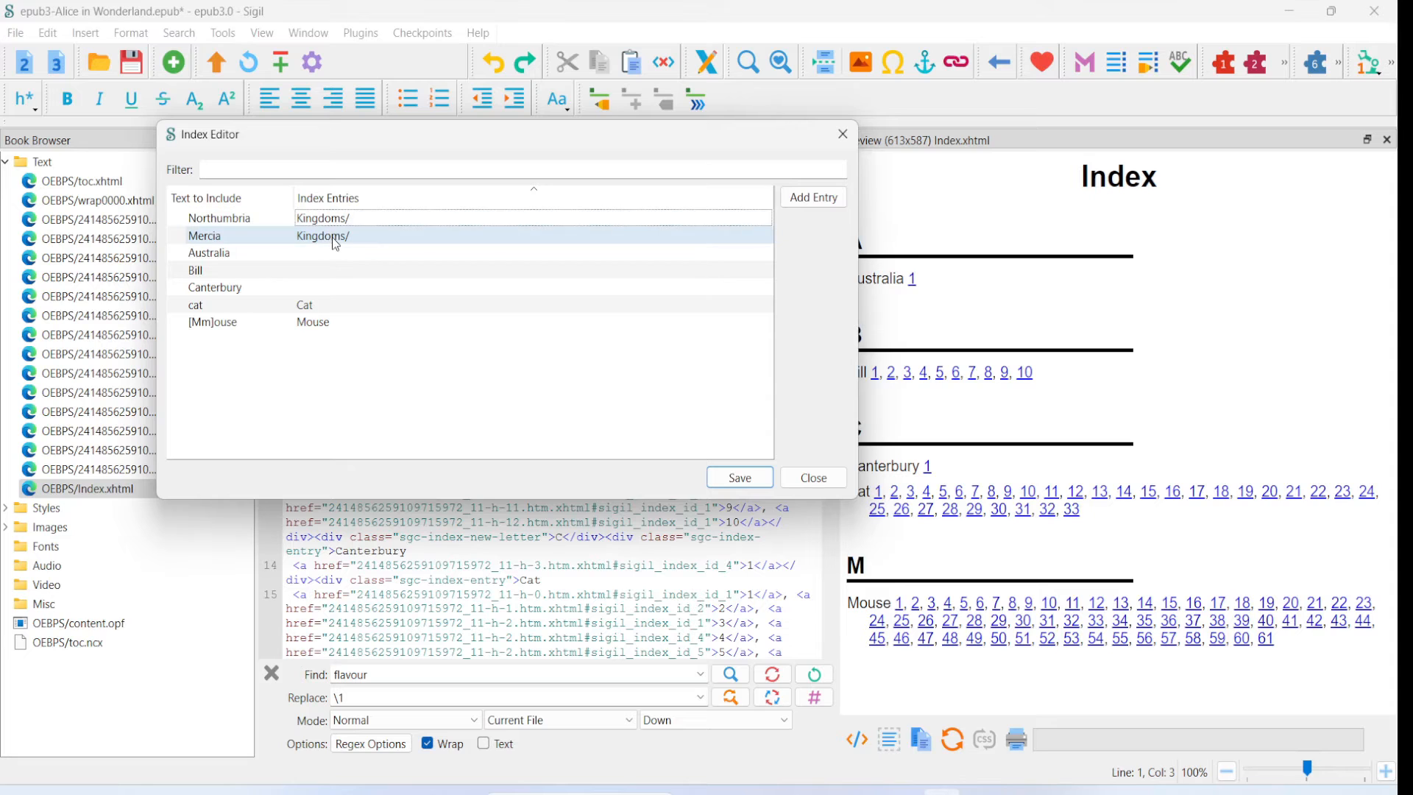
- Save the Kingdoms/ entries, close the editor and regenerate the index over the existing Index.xhtml
click(736, 477)
click(828, 477)
click(696, 101)
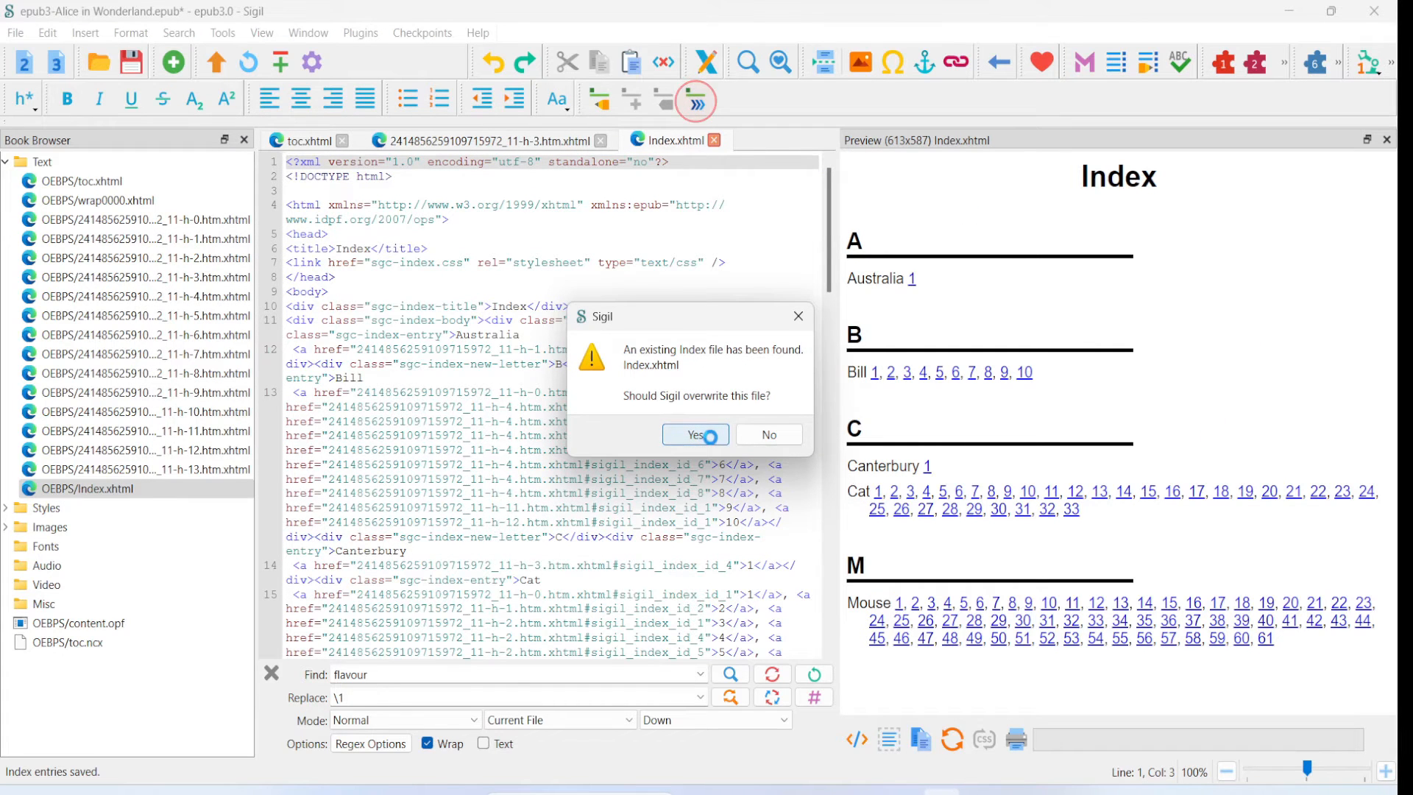
click(707, 435)
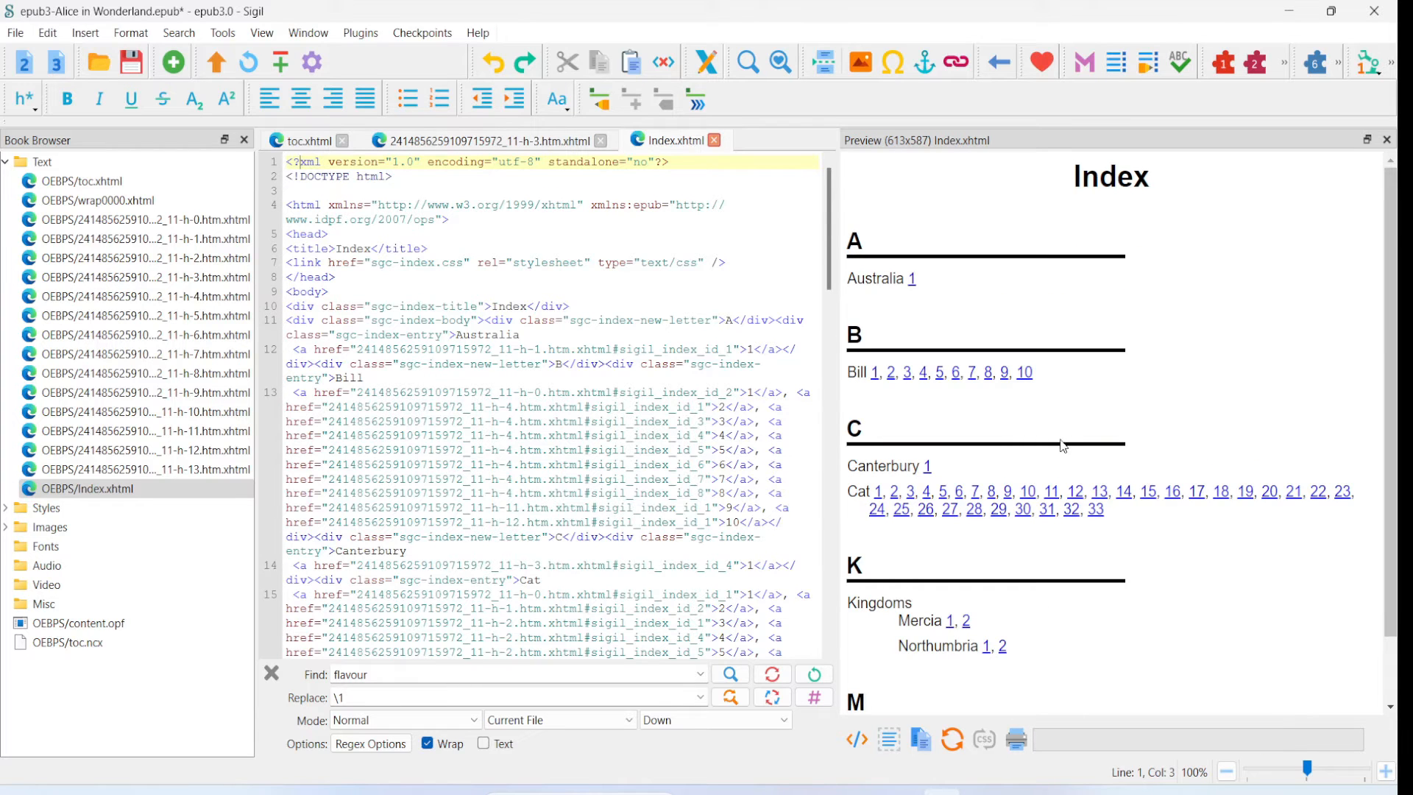
scroll(1104, 499, down, 1)
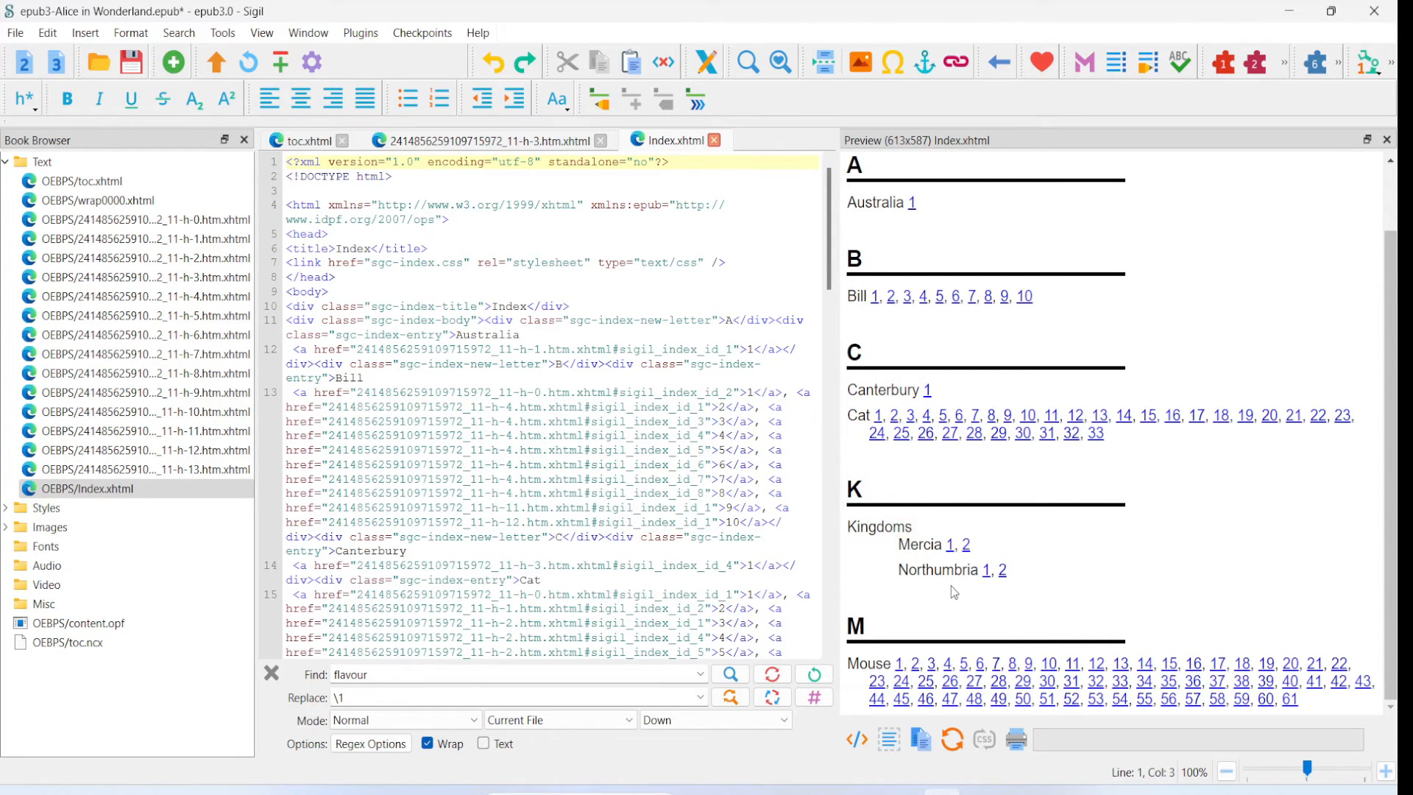
- Reopen the Index Editor and extend Northumbria's index entry to Kingdoms/Northern/
click(598, 99)
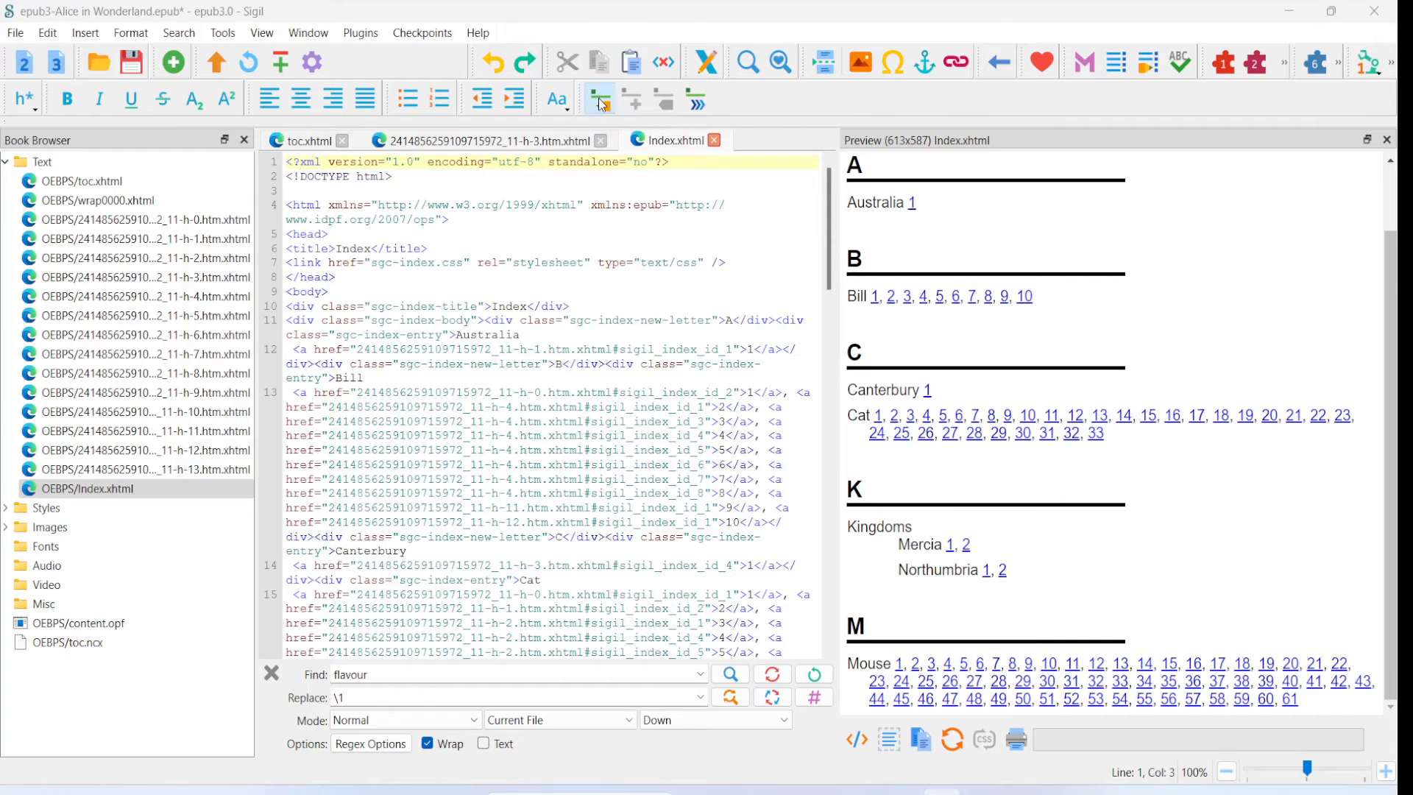
double_click(334, 221)
click(322, 221)
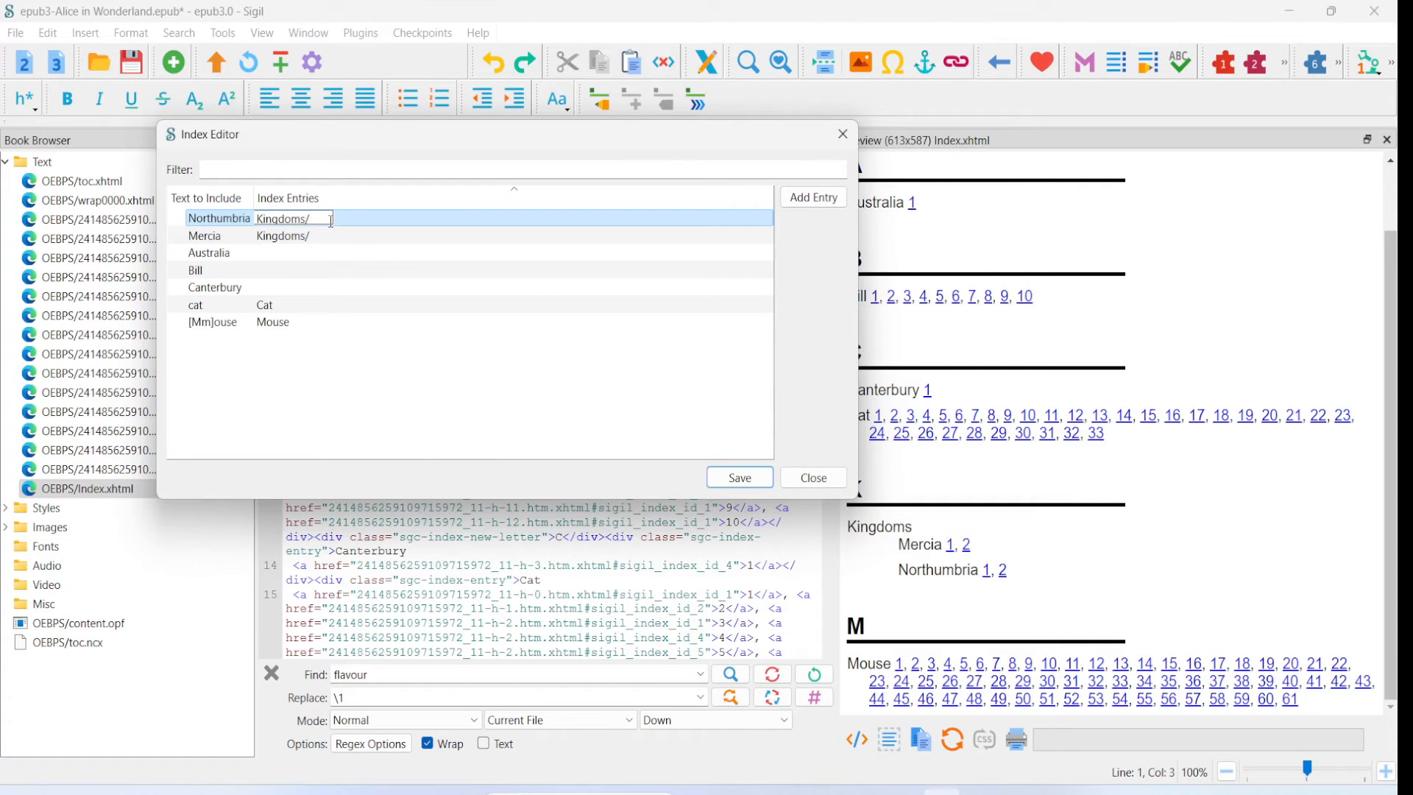
text(Northern/)
key(Return)
- Extend Mercia's index entry to Kingdoms/Central/ in the Index Editor
click(326, 238)
double_click(327, 238)
click(322, 237)
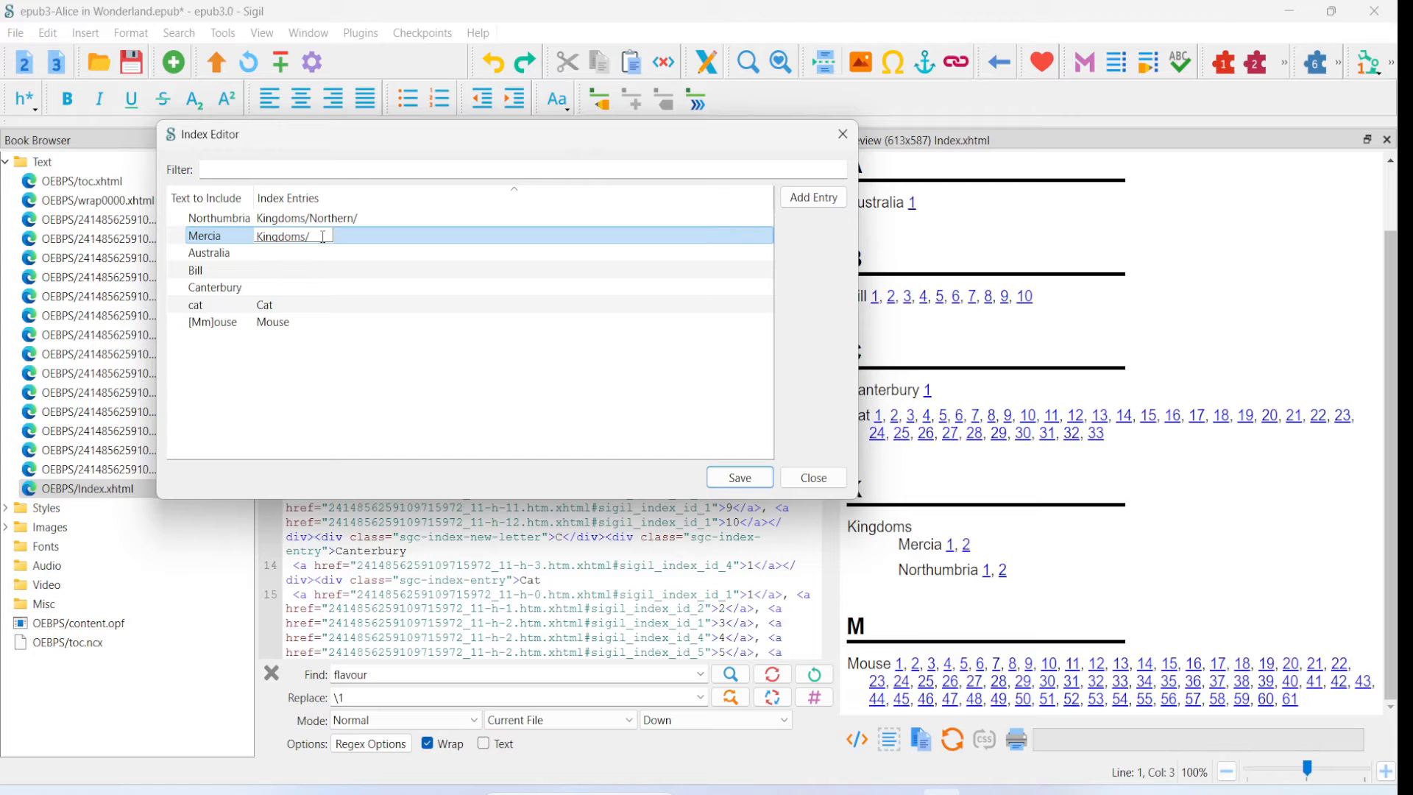
text(Central/)
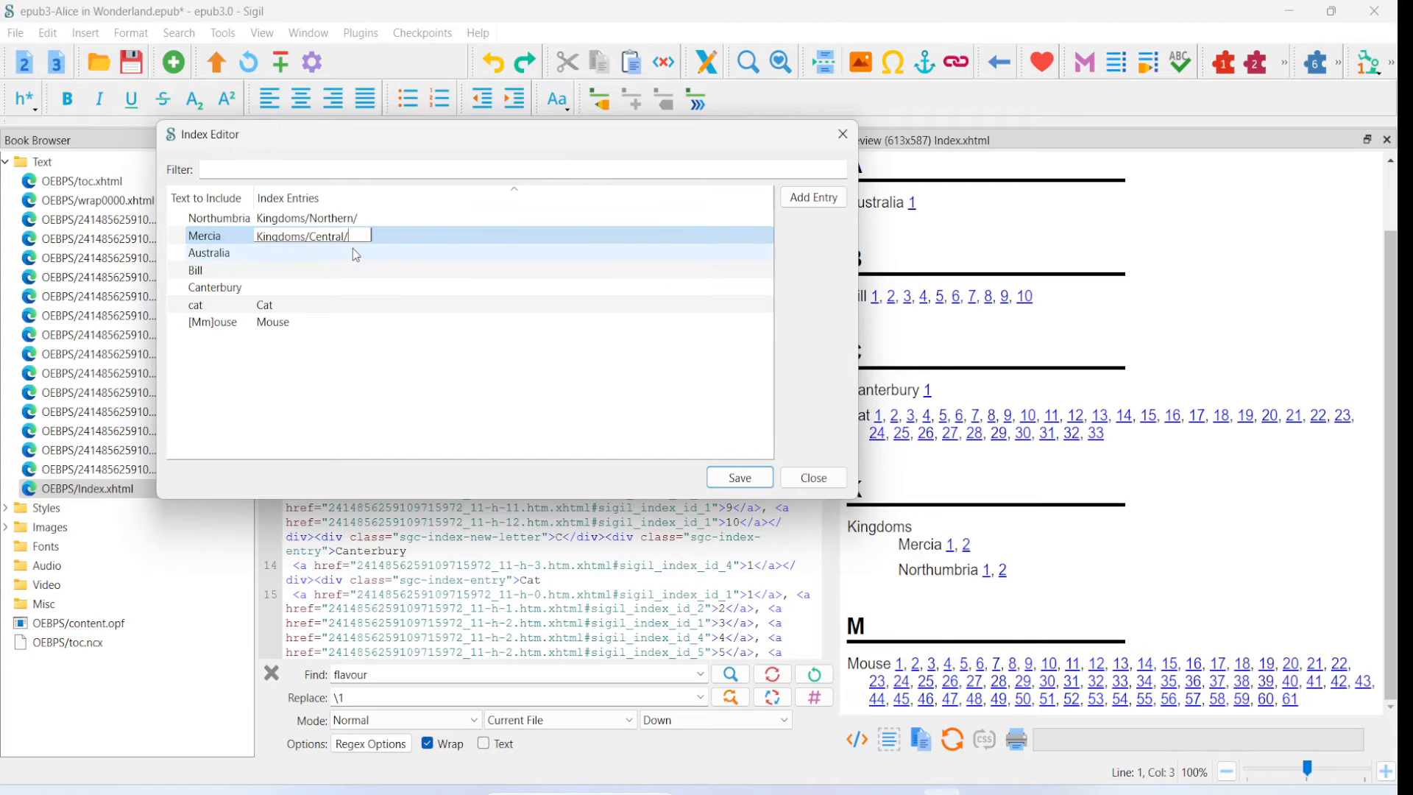
click(373, 436)
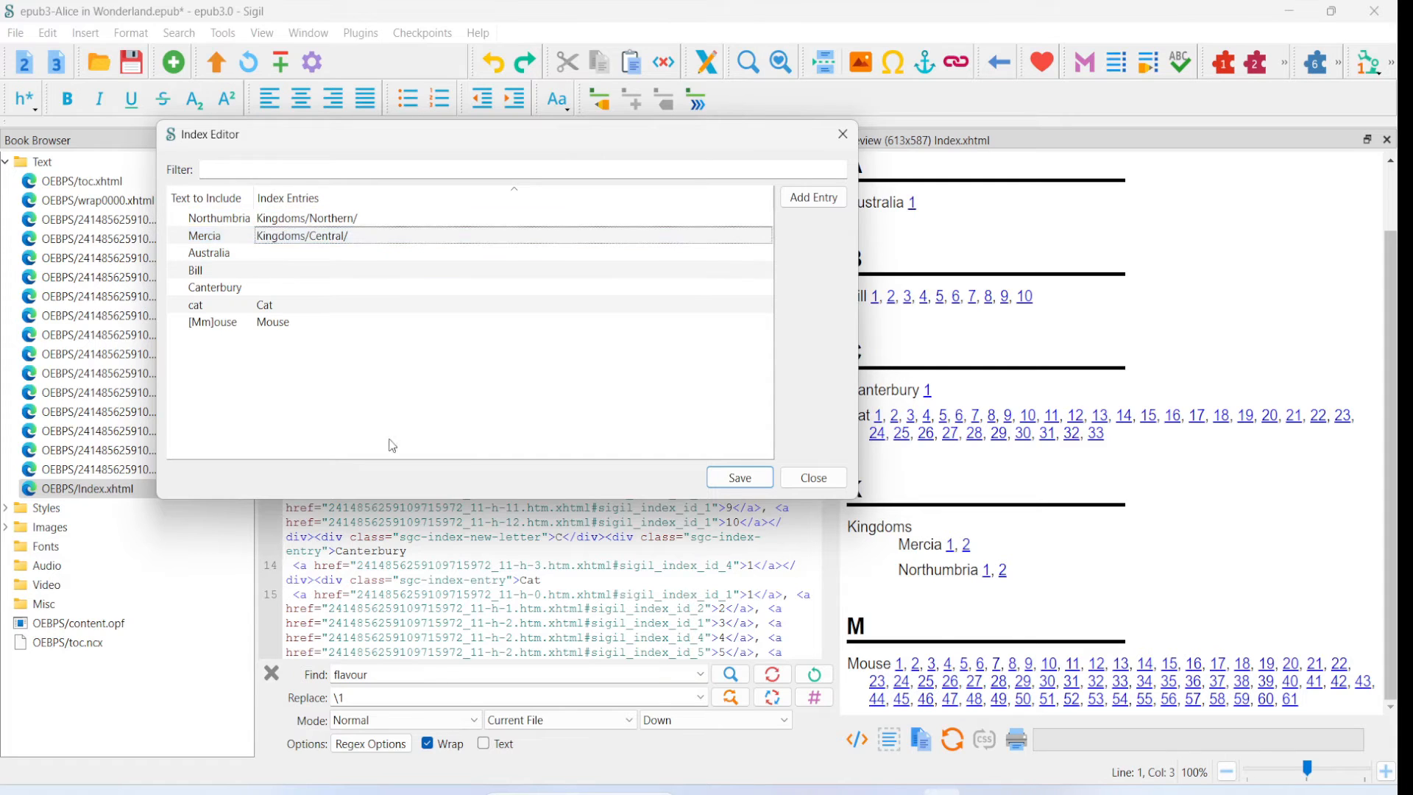
- Save the three-level entries, close the editor and regenerate the index, overwriting Index.xhtml
click(737, 479)
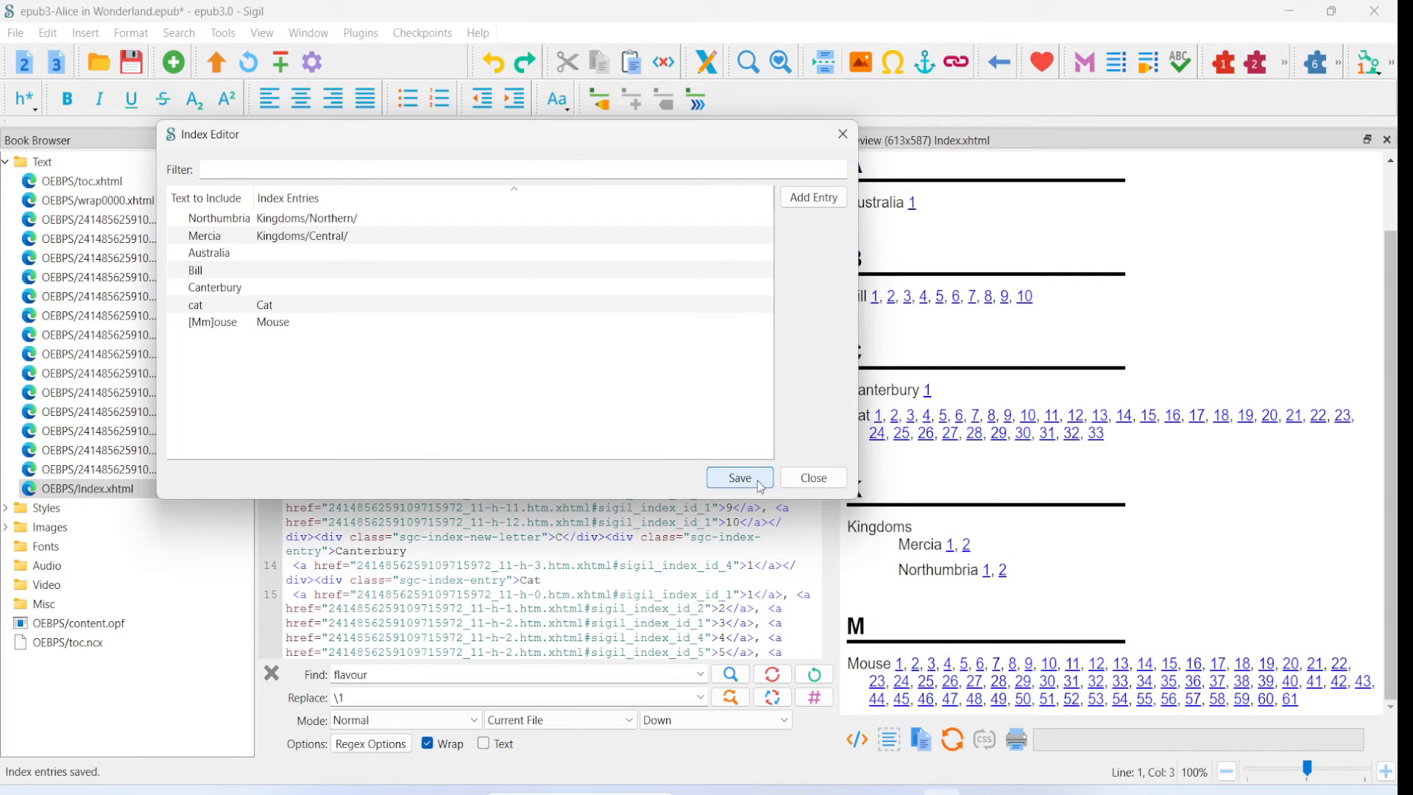
click(814, 478)
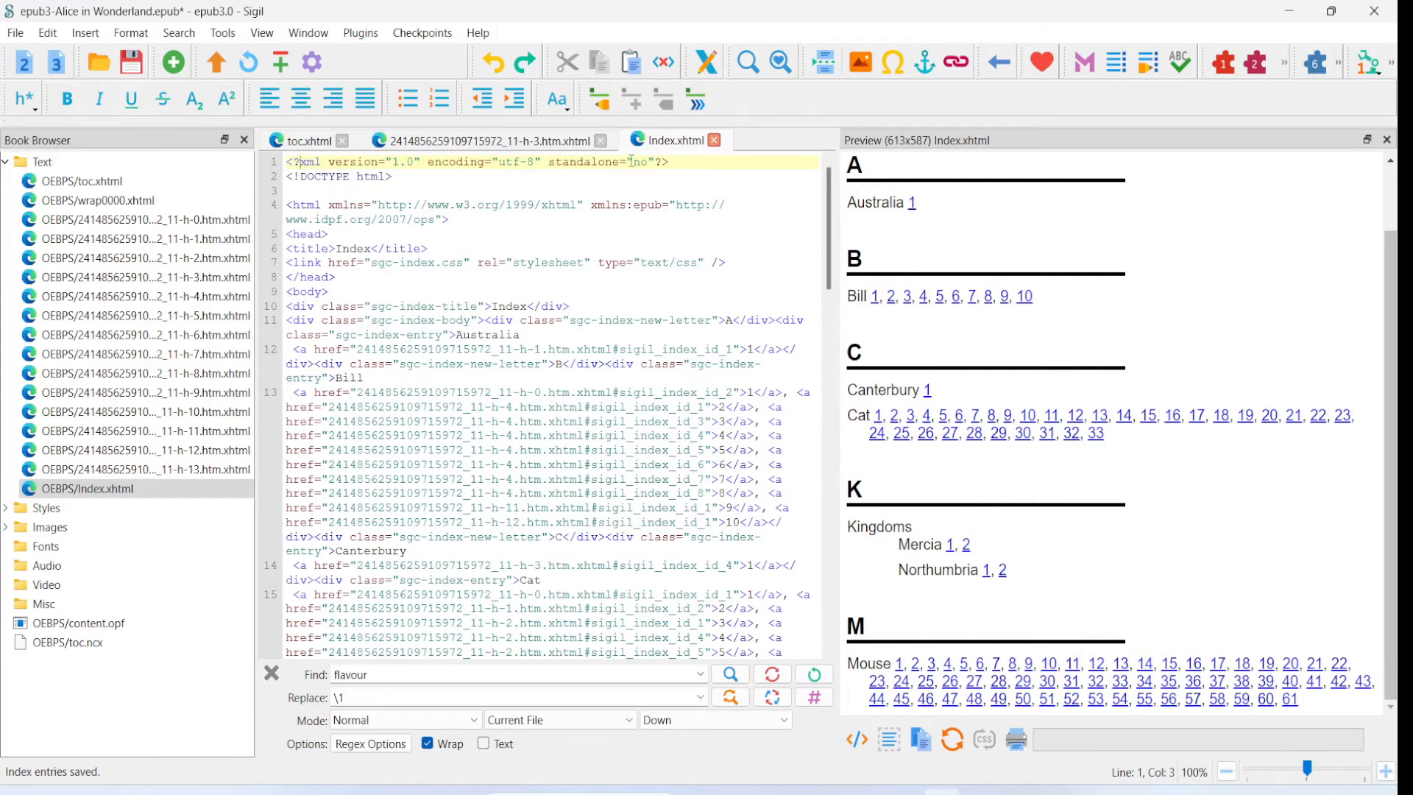
click(691, 104)
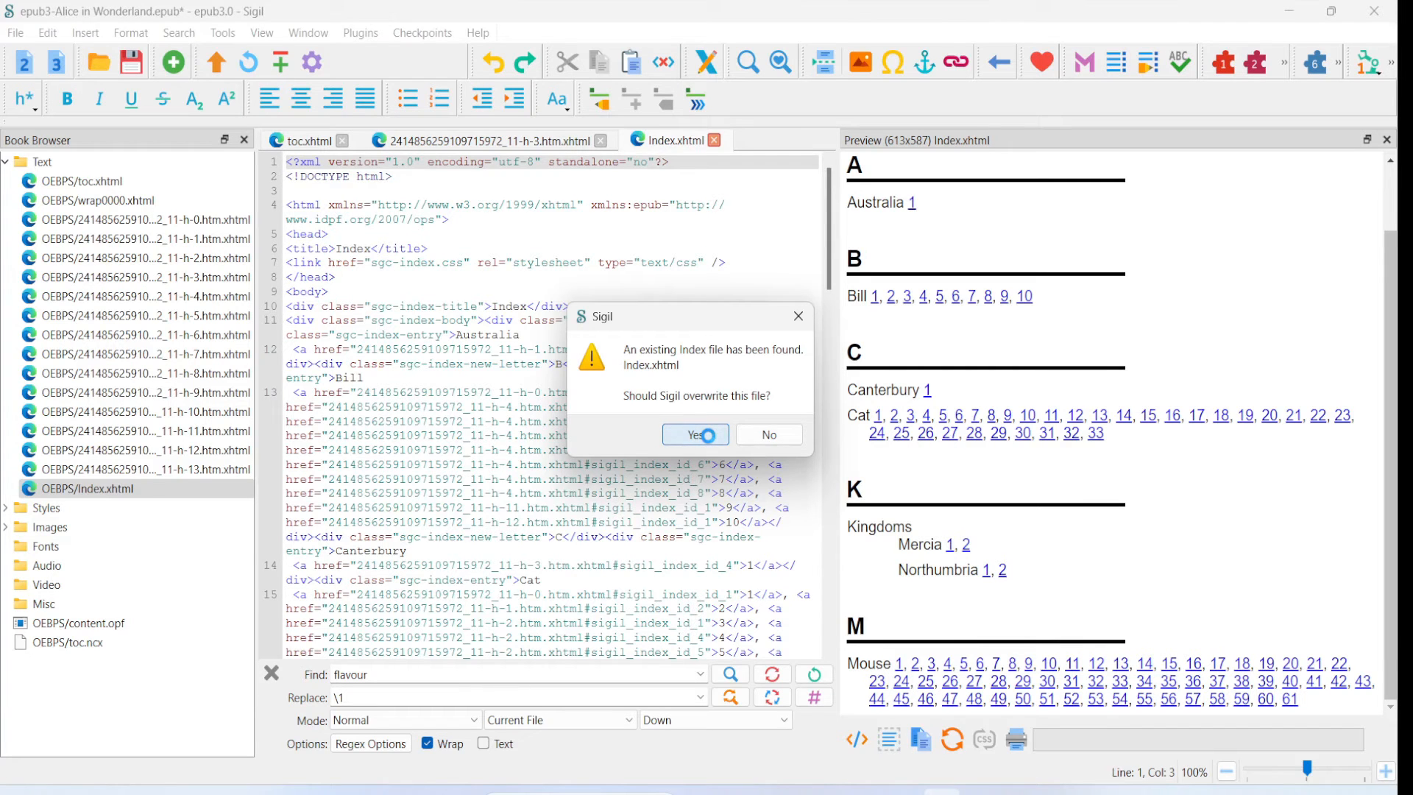
click(705, 435)
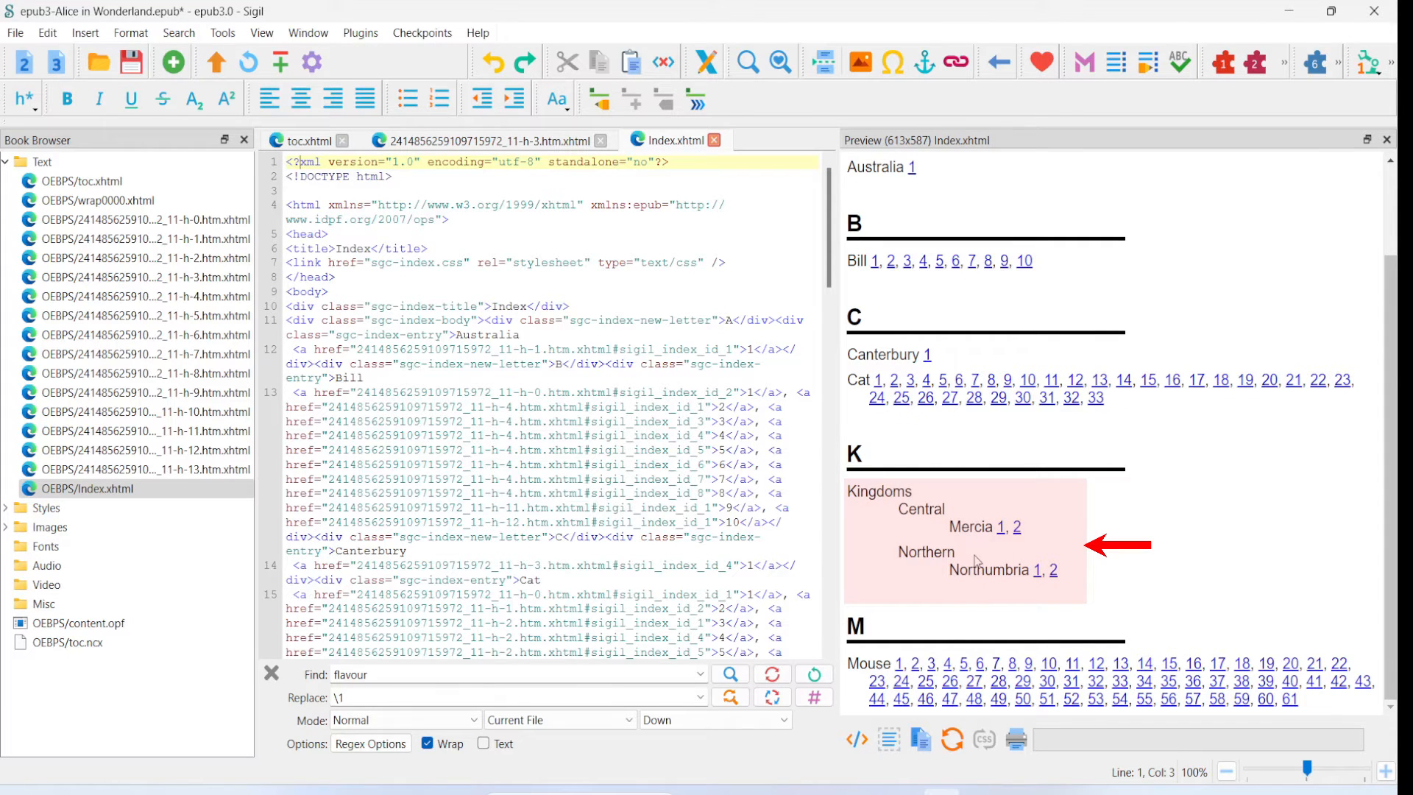
- Reopen the Index Editor and change the Cat row's text to include to the pattern [Cc]at
click(602, 102)
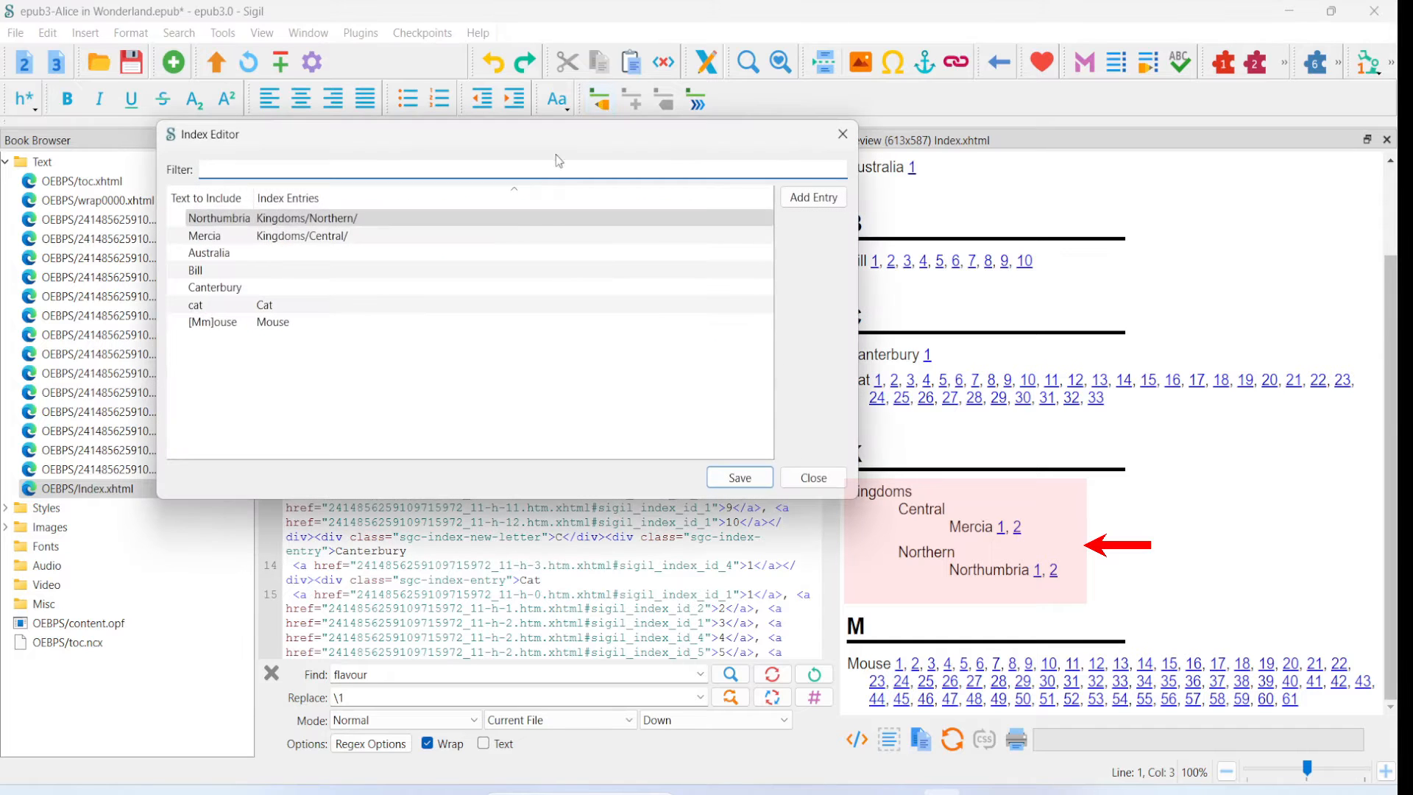
click(268, 222)
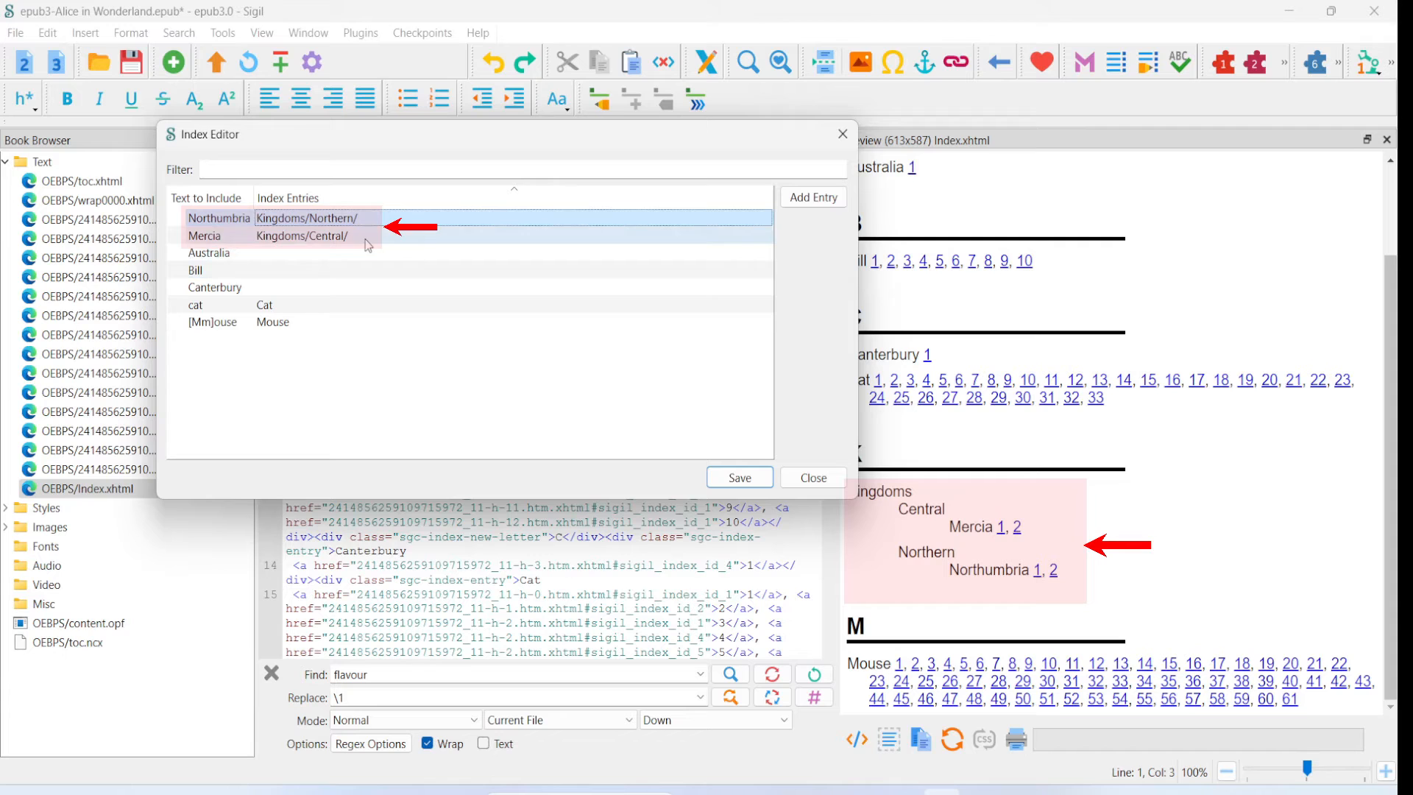
click(98, 287)
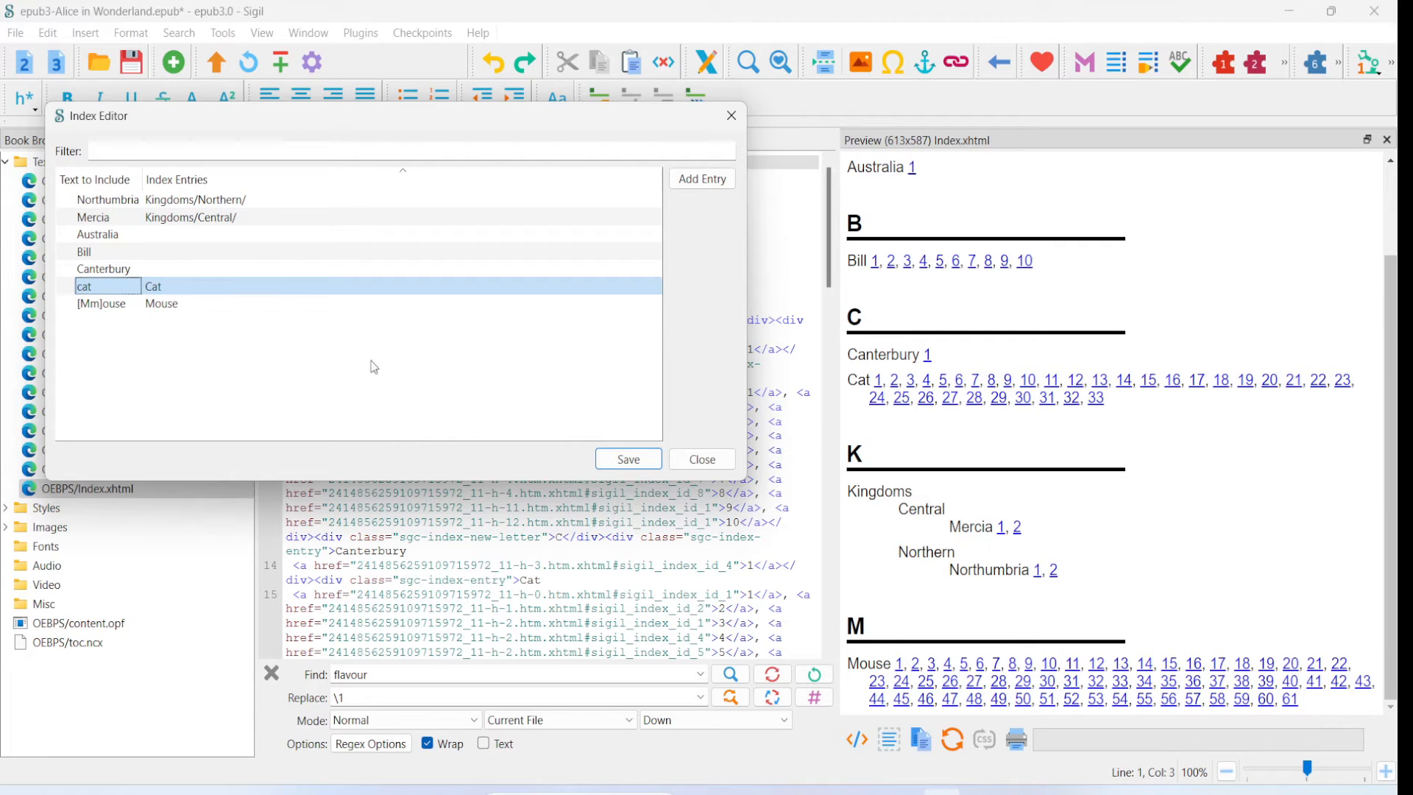
click(87, 294)
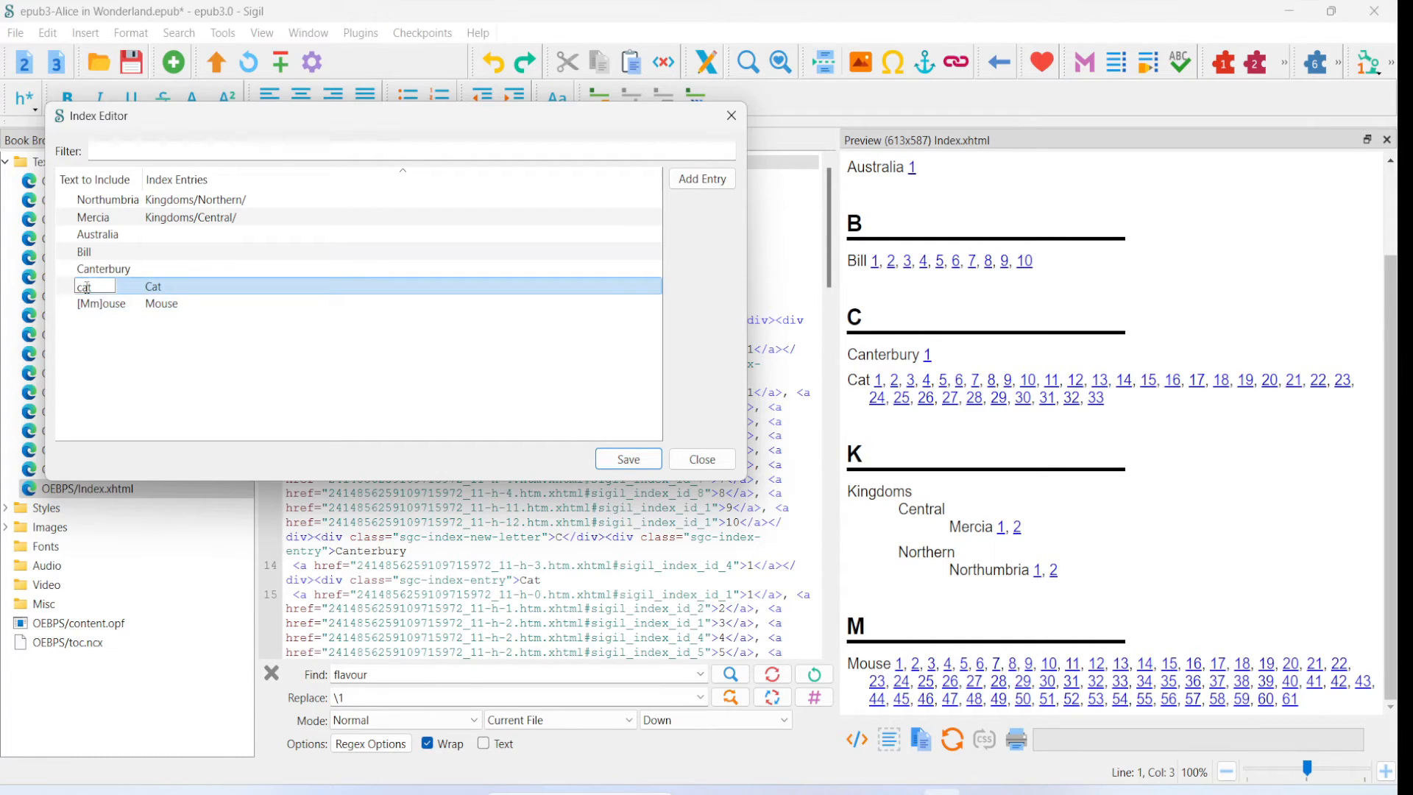
key(BackSpace)
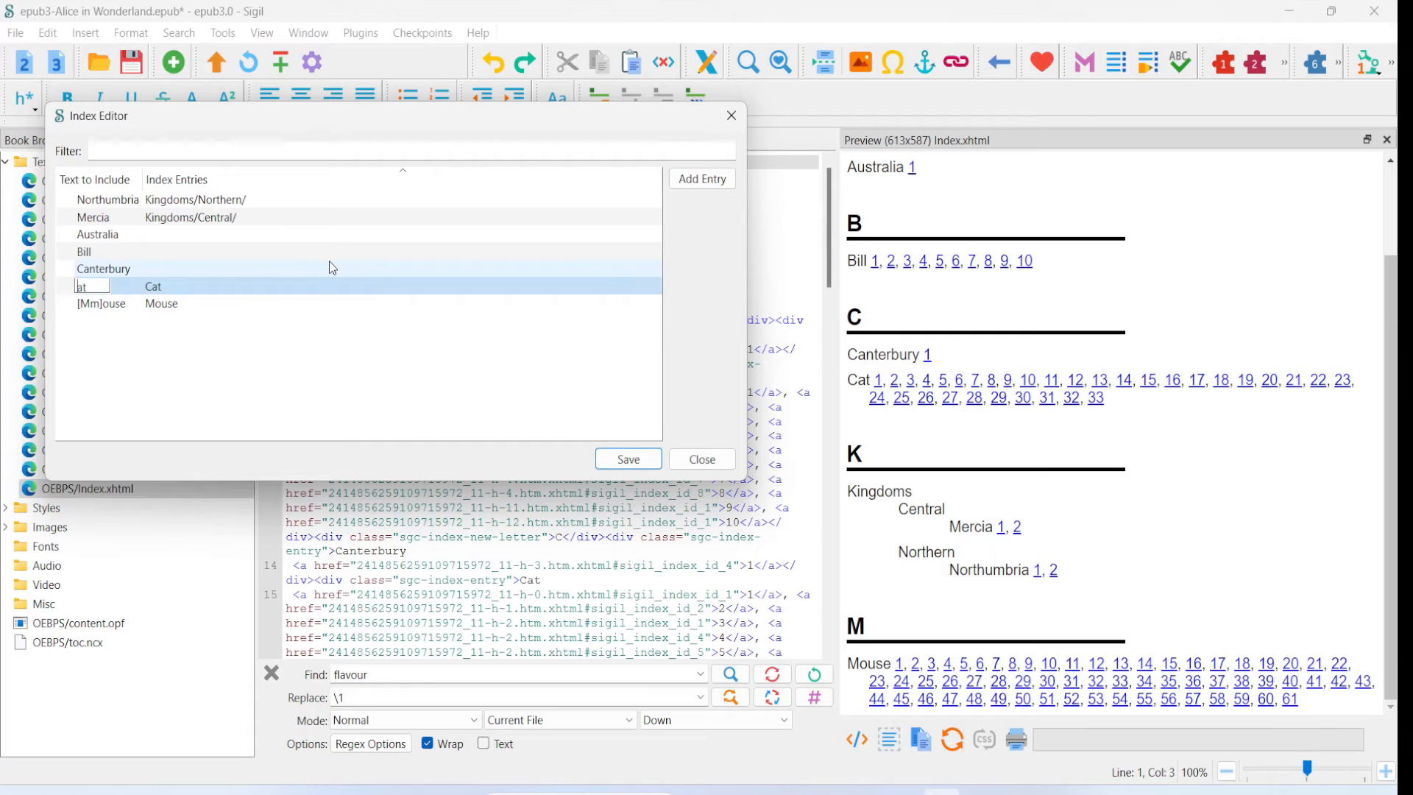
text([Cc])
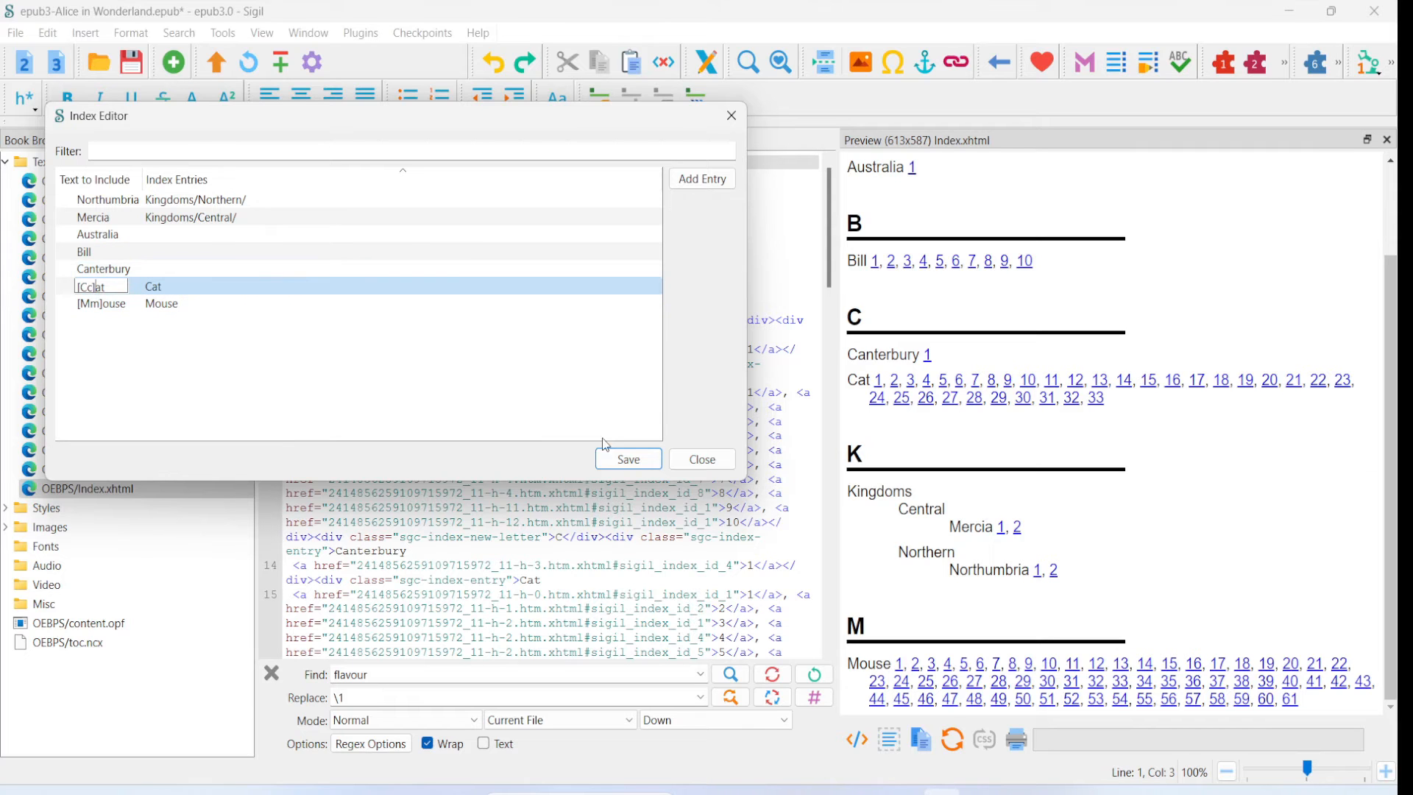
- Save the changed Cat pattern, close the editor and regenerate the index, overwriting Index.xhtml
click(625, 459)
click(701, 462)
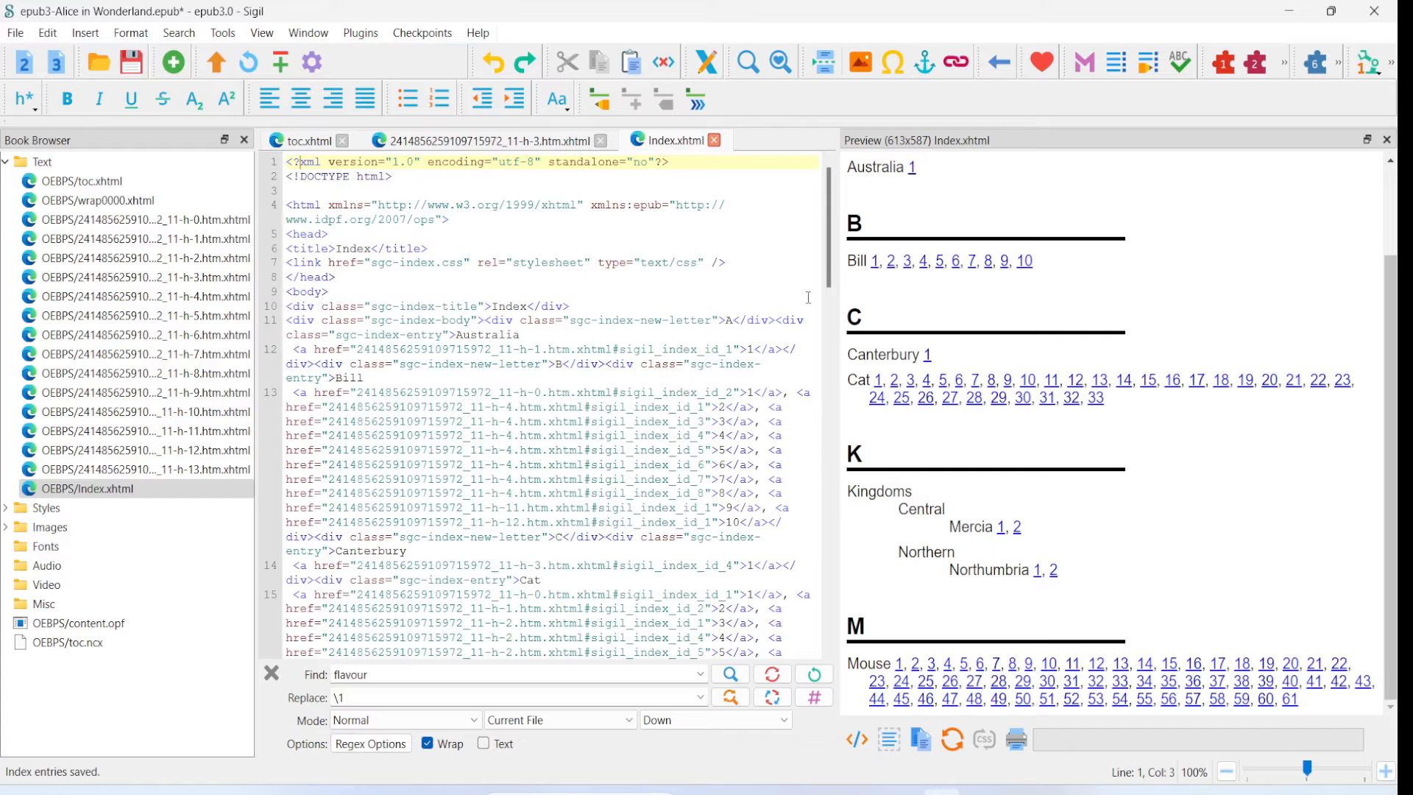
click(701, 111)
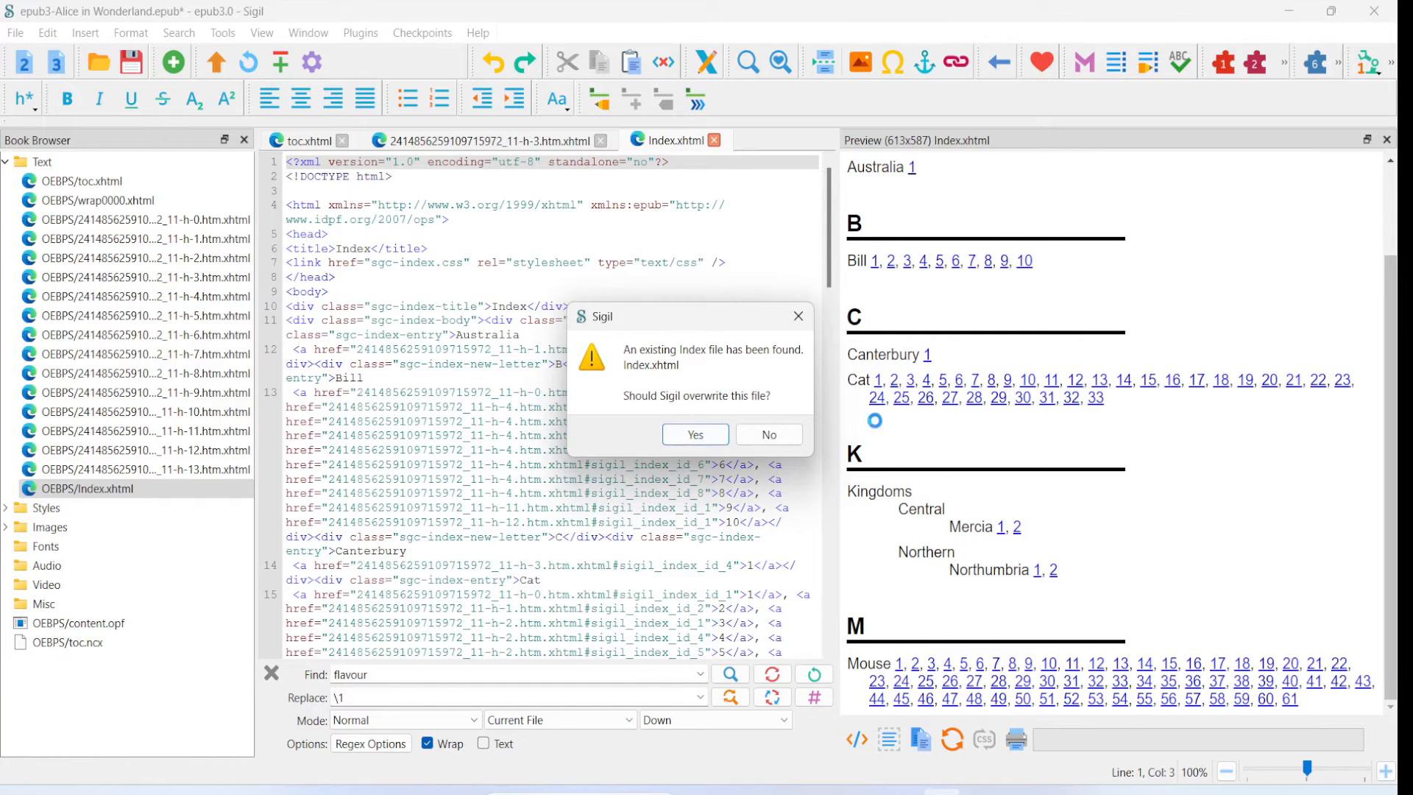
click(695, 434)
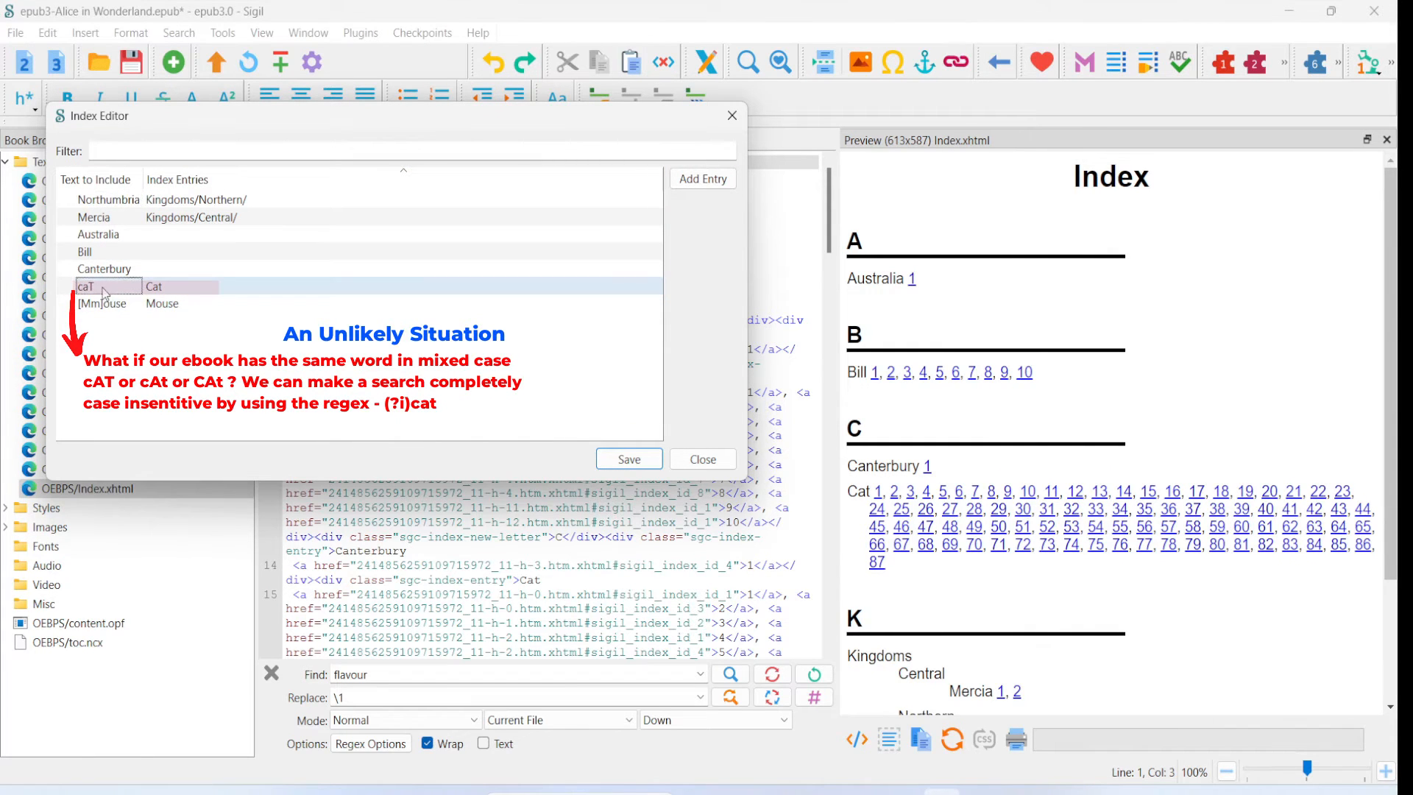
- Change the Cat row's text to include to the case-insensitive pattern (?i)cat
click(106, 292)
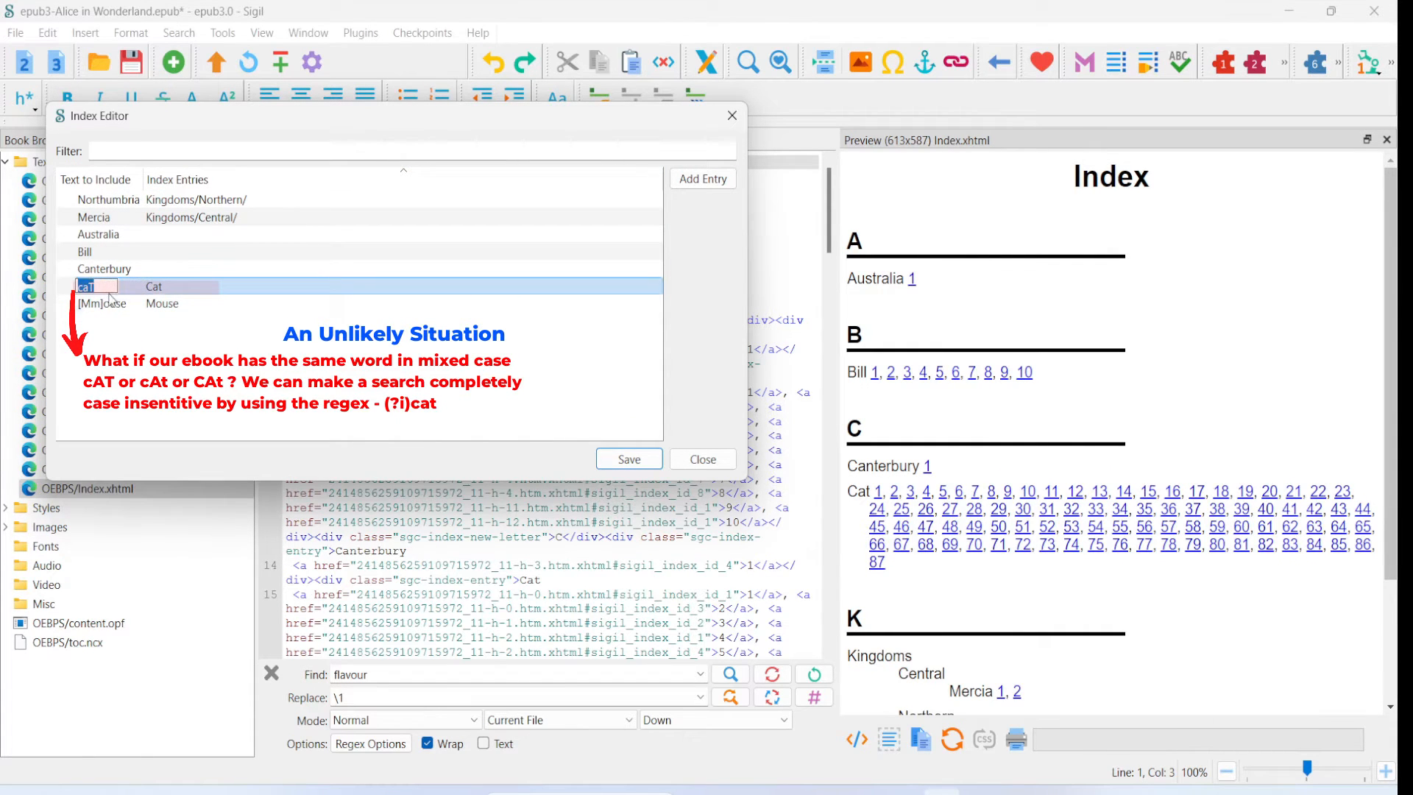
double_click(108, 295)
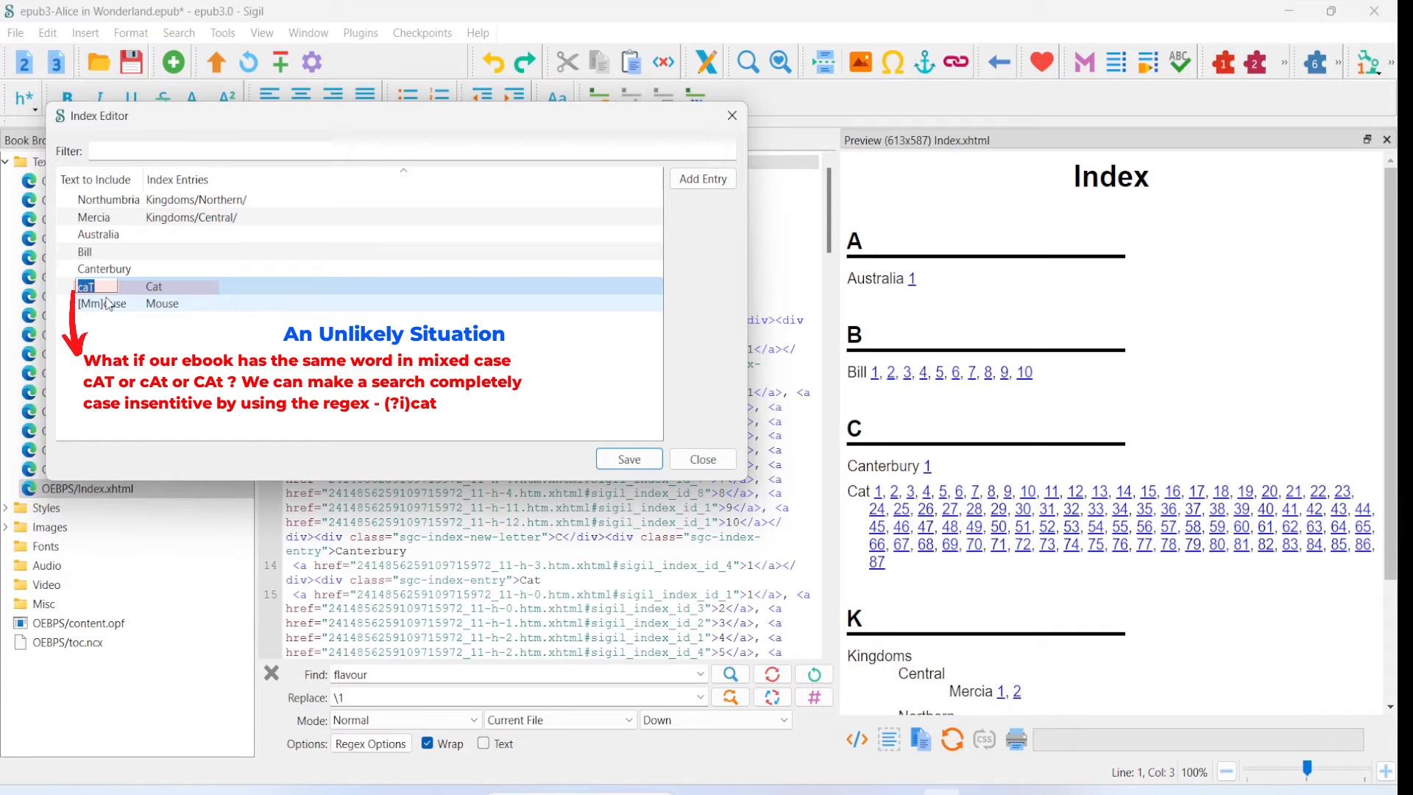
text(()
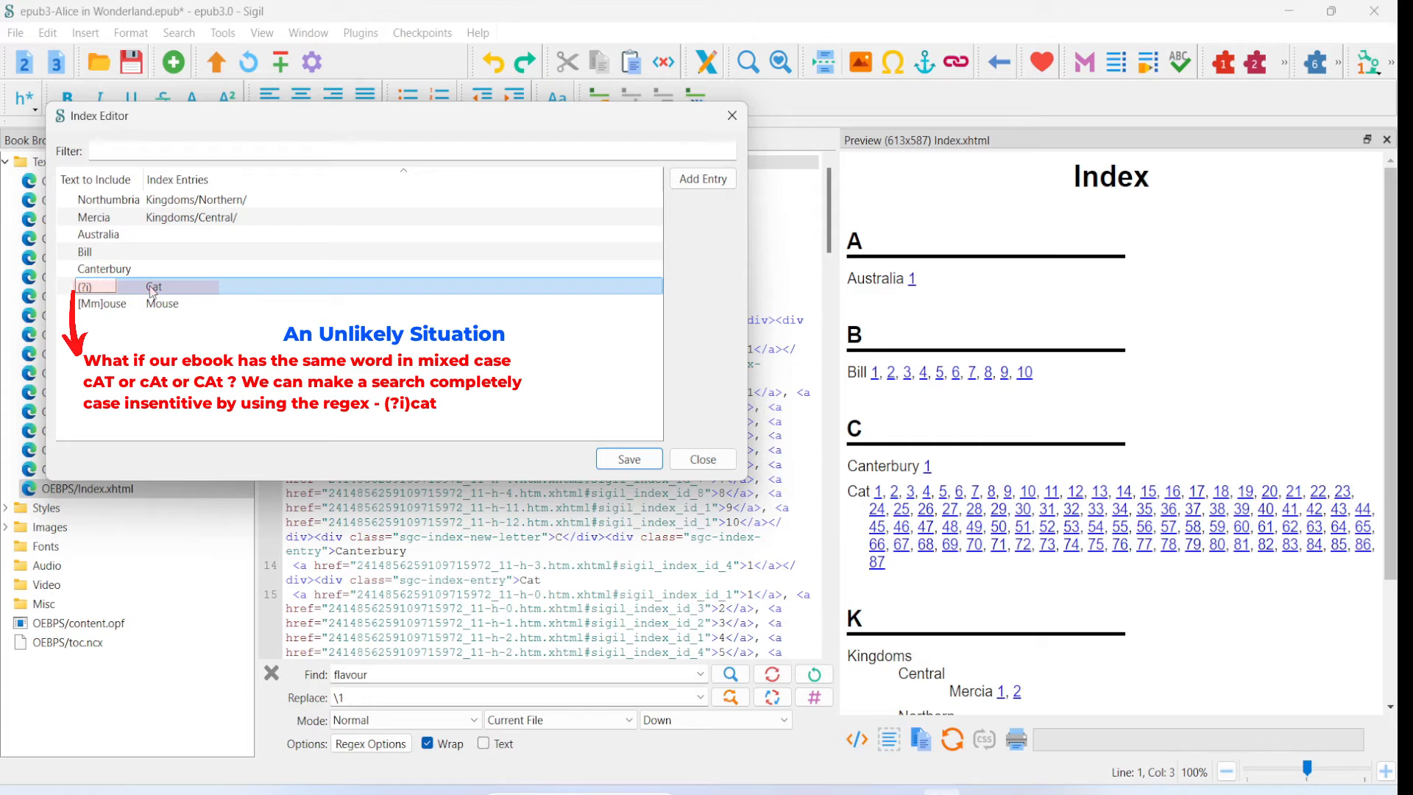
text(t)
click(188, 337)
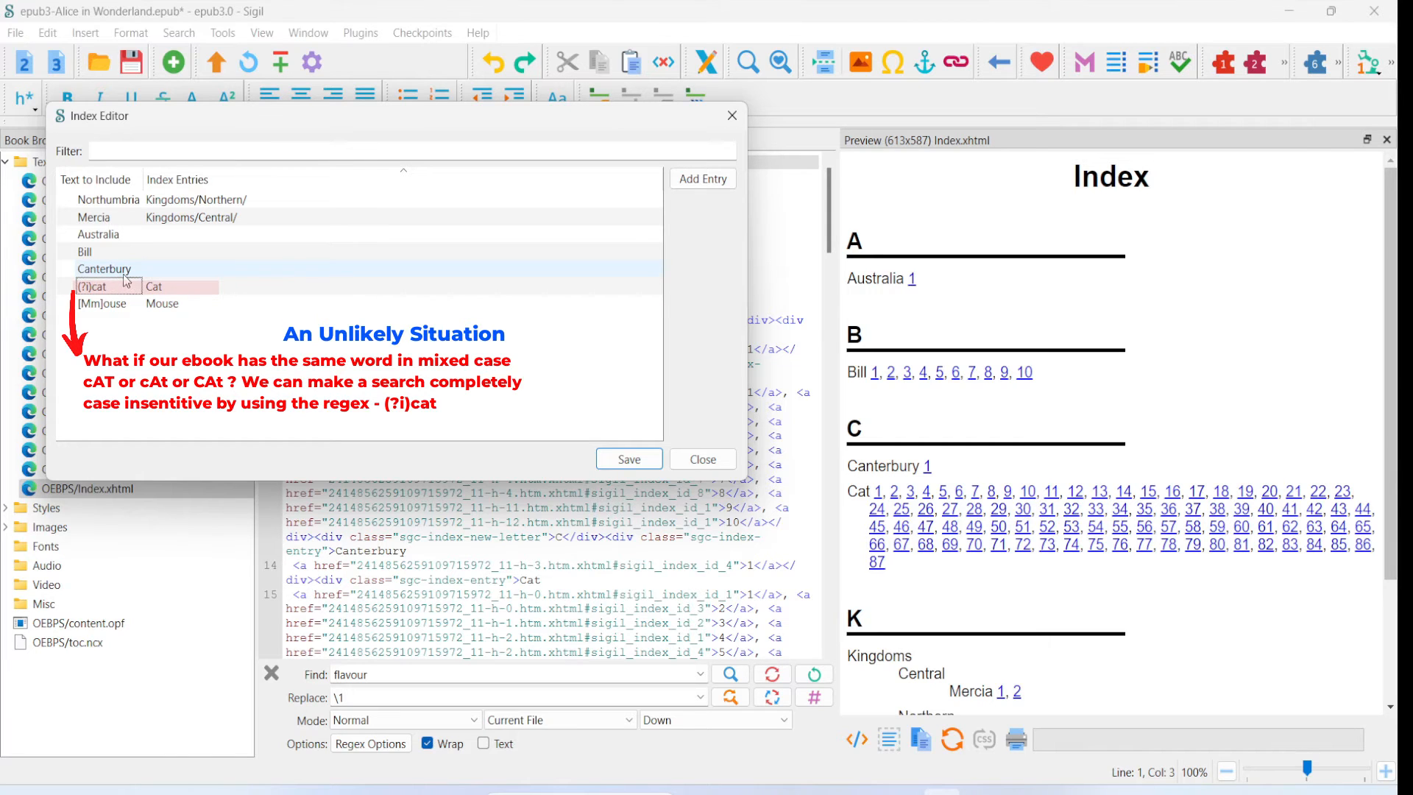
click(140, 293)
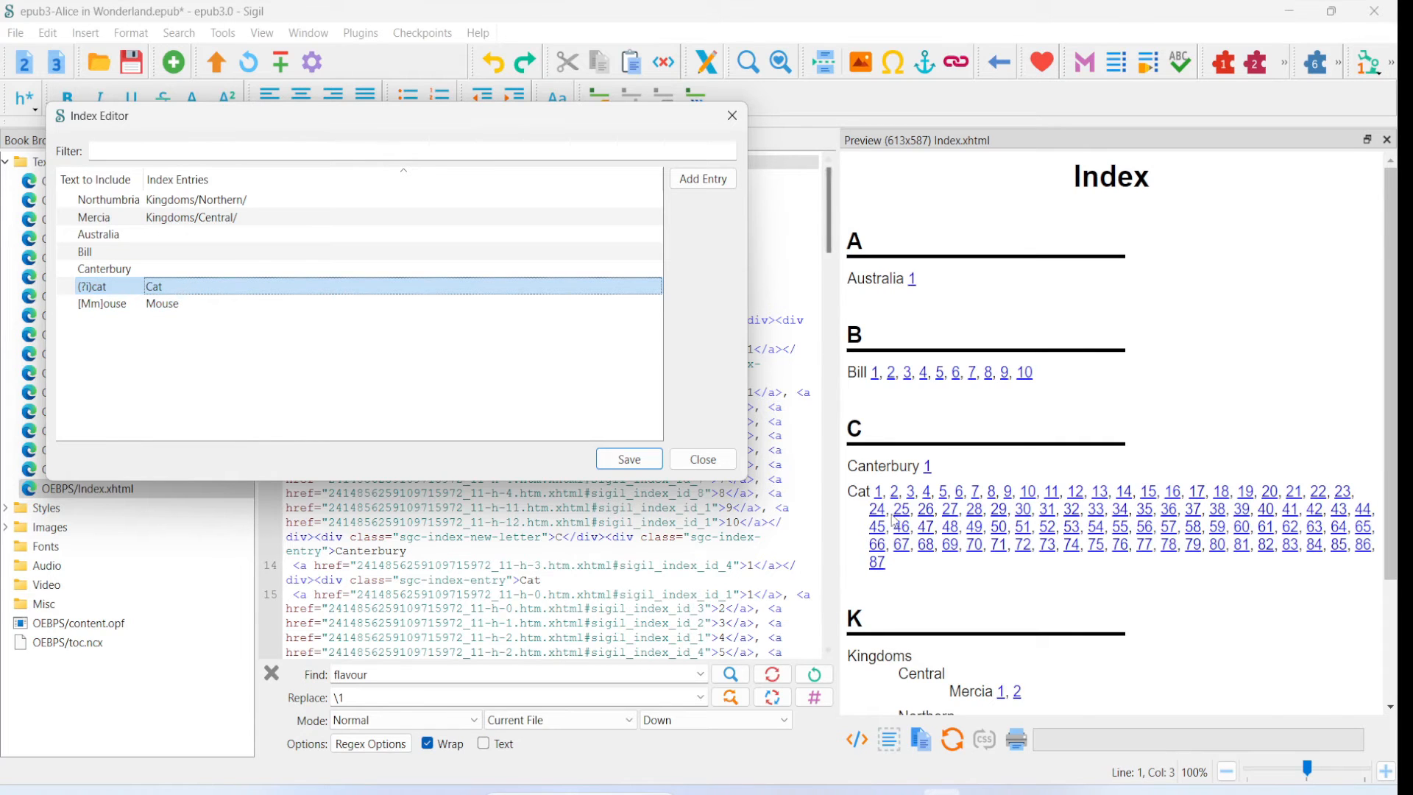
- Save the case-insensitive Cat pattern, close the editor and regenerate the index, overwriting Index.xhtml
click(626, 460)
click(697, 460)
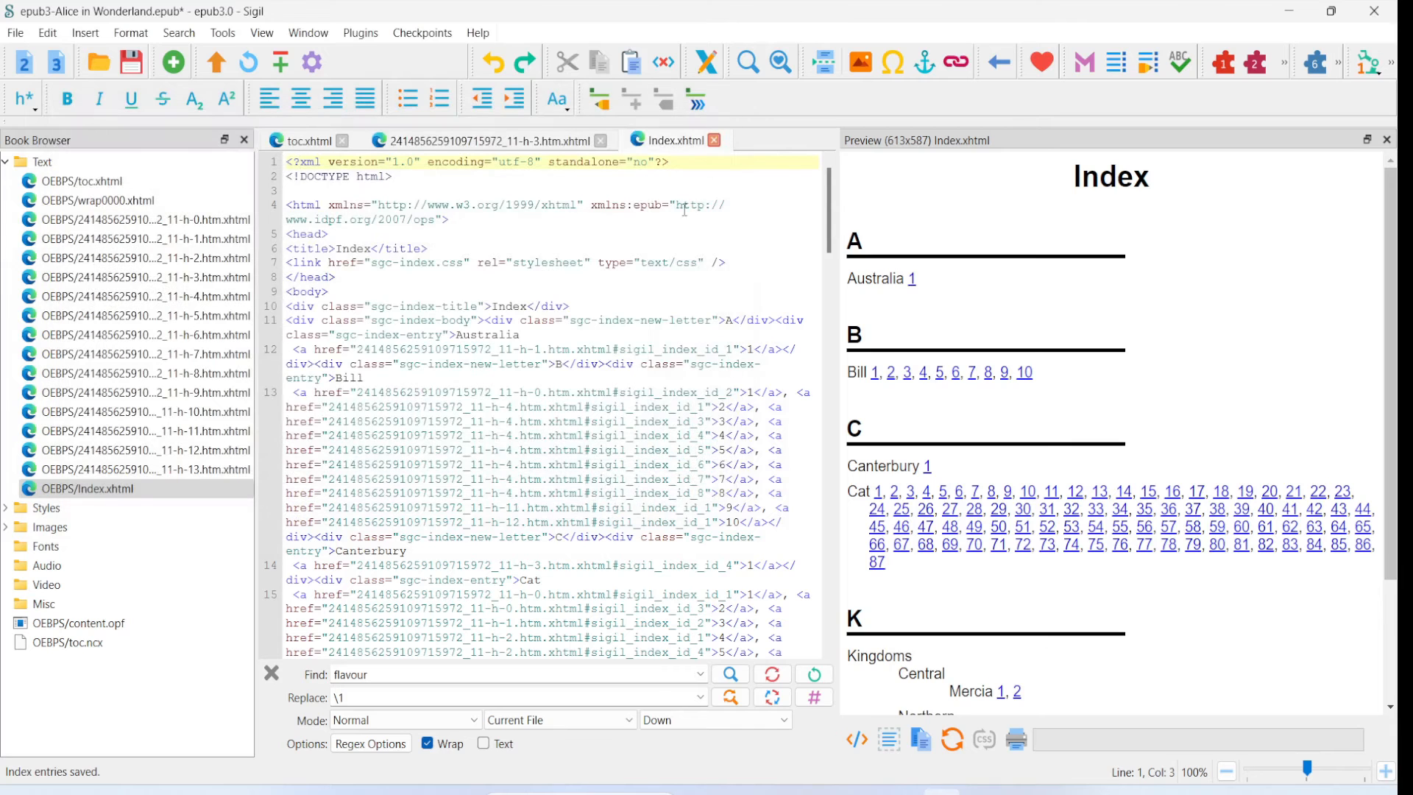
click(698, 101)
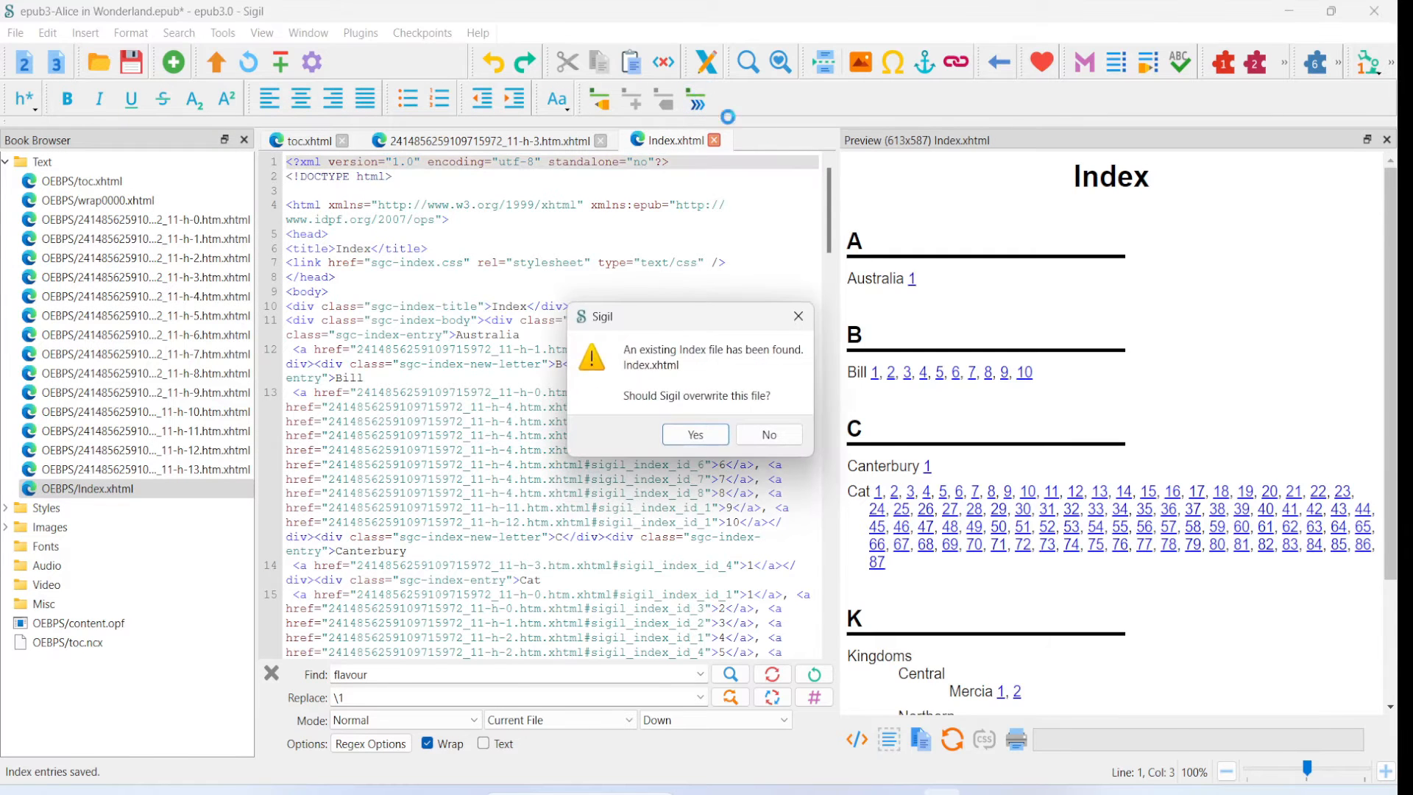
click(696, 437)
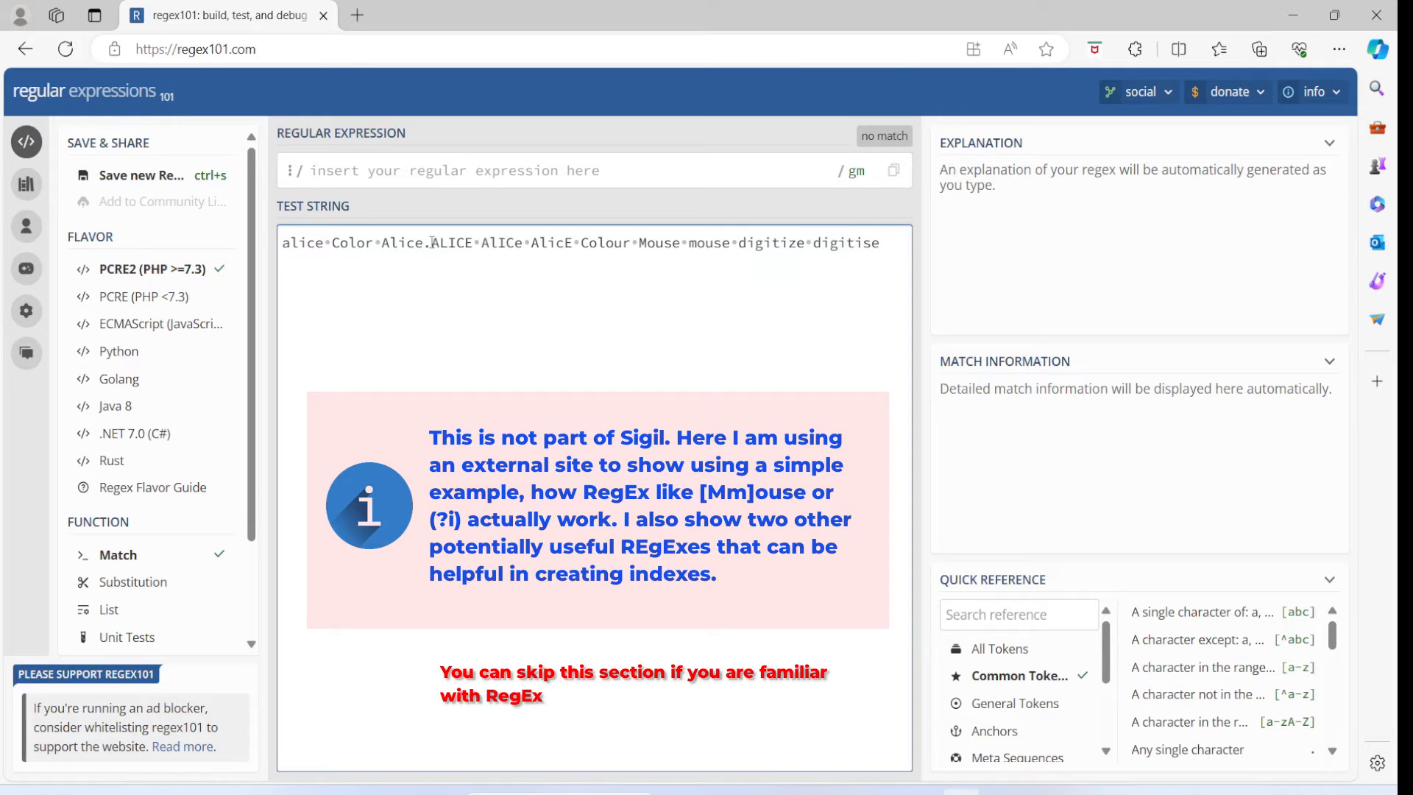
- Switch to regex101 and examine the case and spelling variants of Alice, Color, Mouse and digitize in the test string
drag(481, 243, 574, 243)
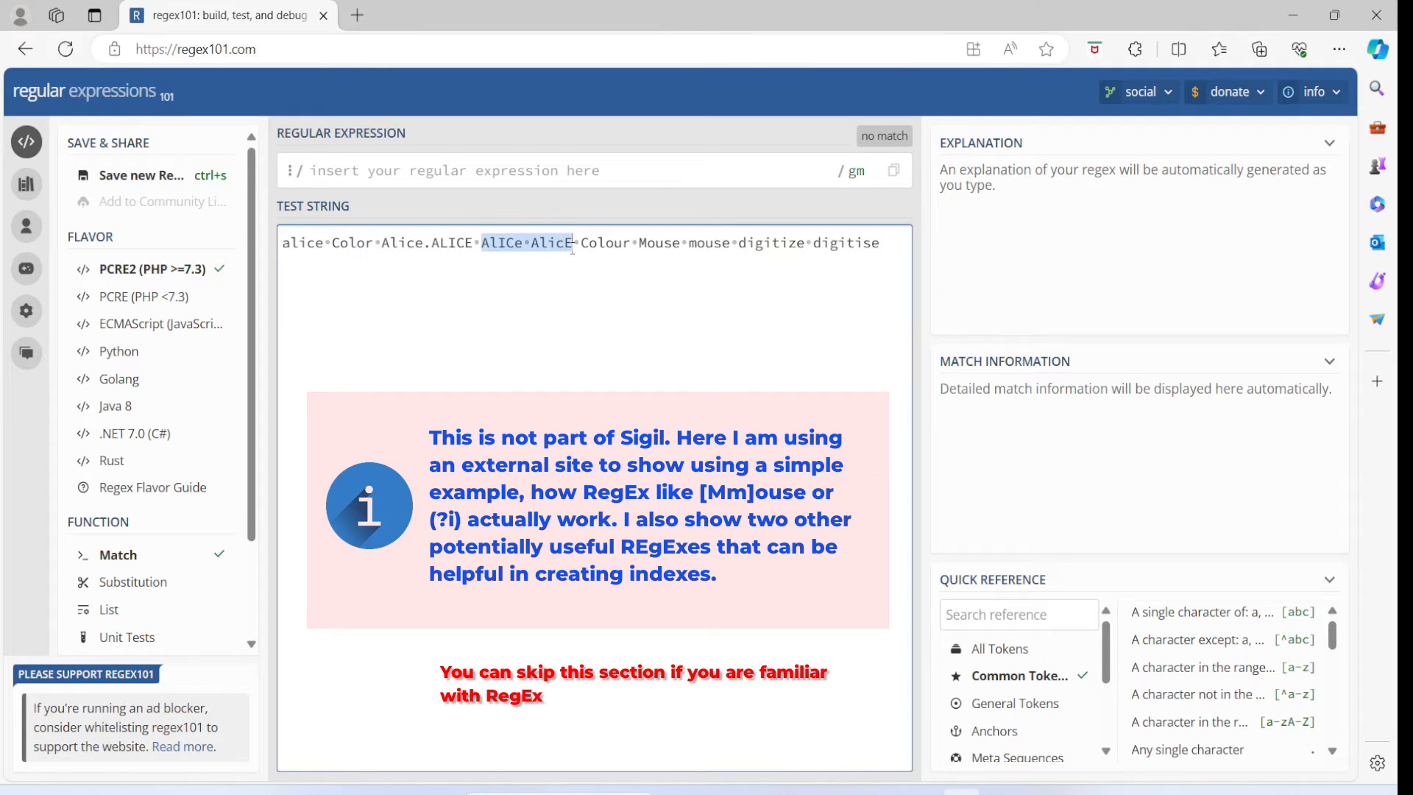
click(573, 289)
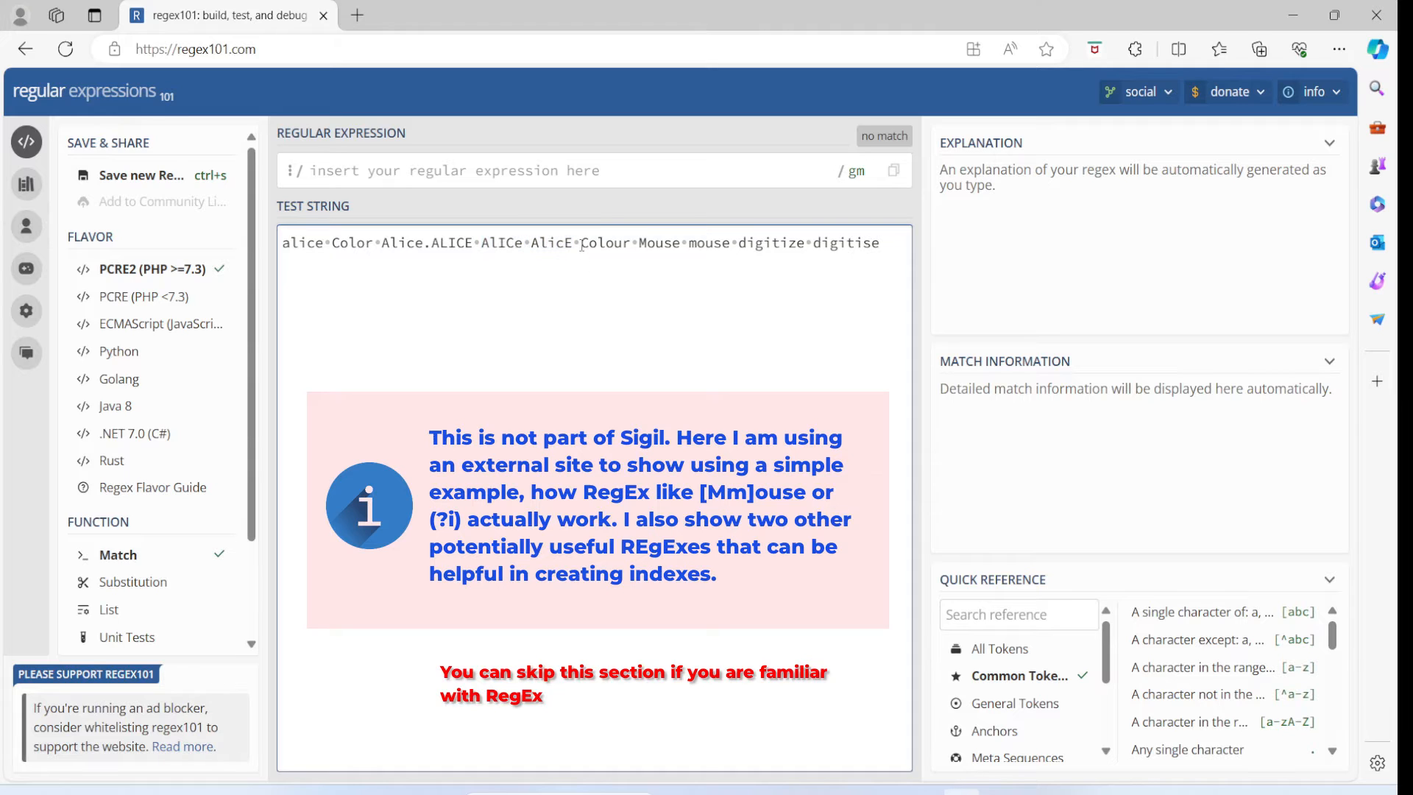
drag(581, 243, 630, 243)
drag(332, 243, 370, 243)
drag(581, 243, 629, 245)
click(631, 287)
drag(633, 243, 679, 244)
click(680, 289)
drag(689, 243, 881, 244)
click(720, 276)
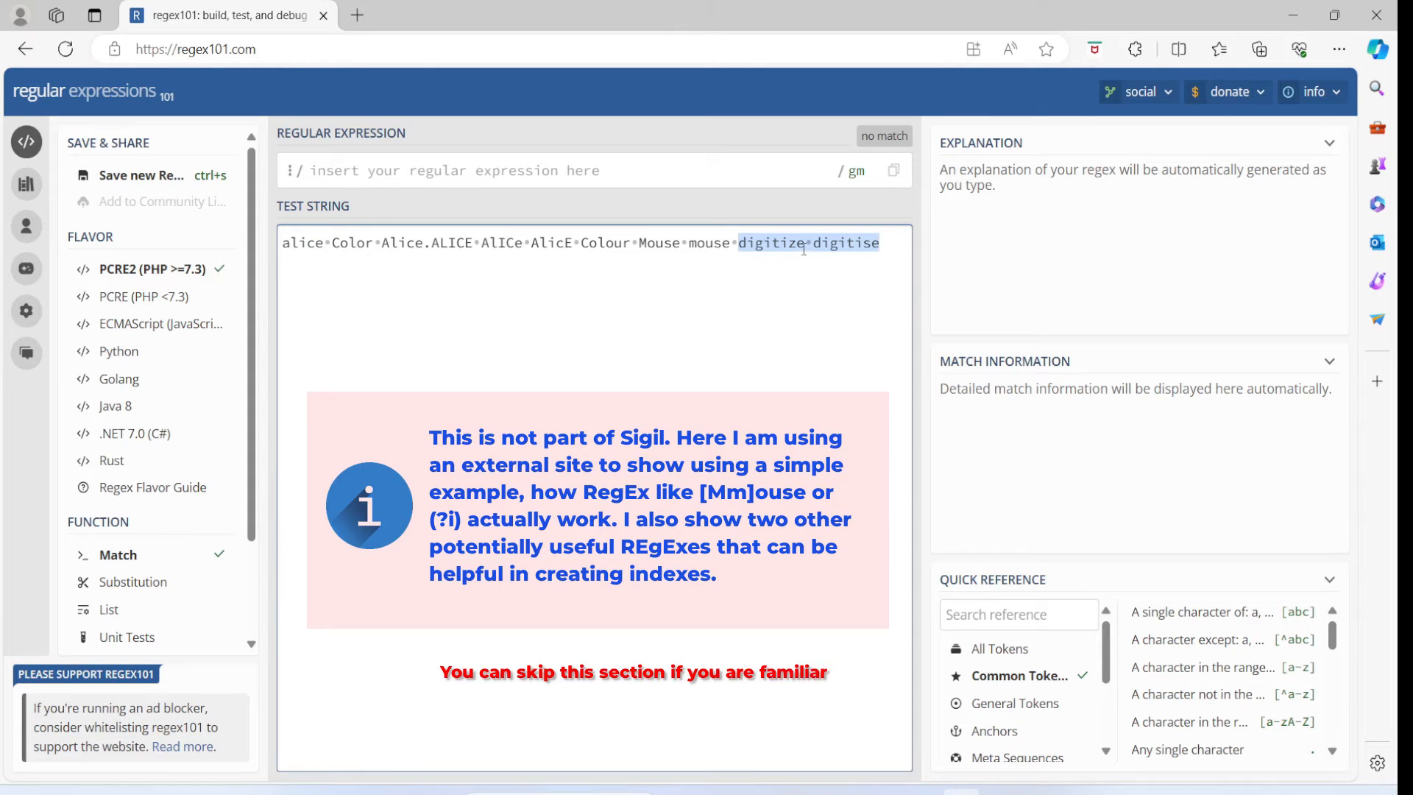
click(801, 273)
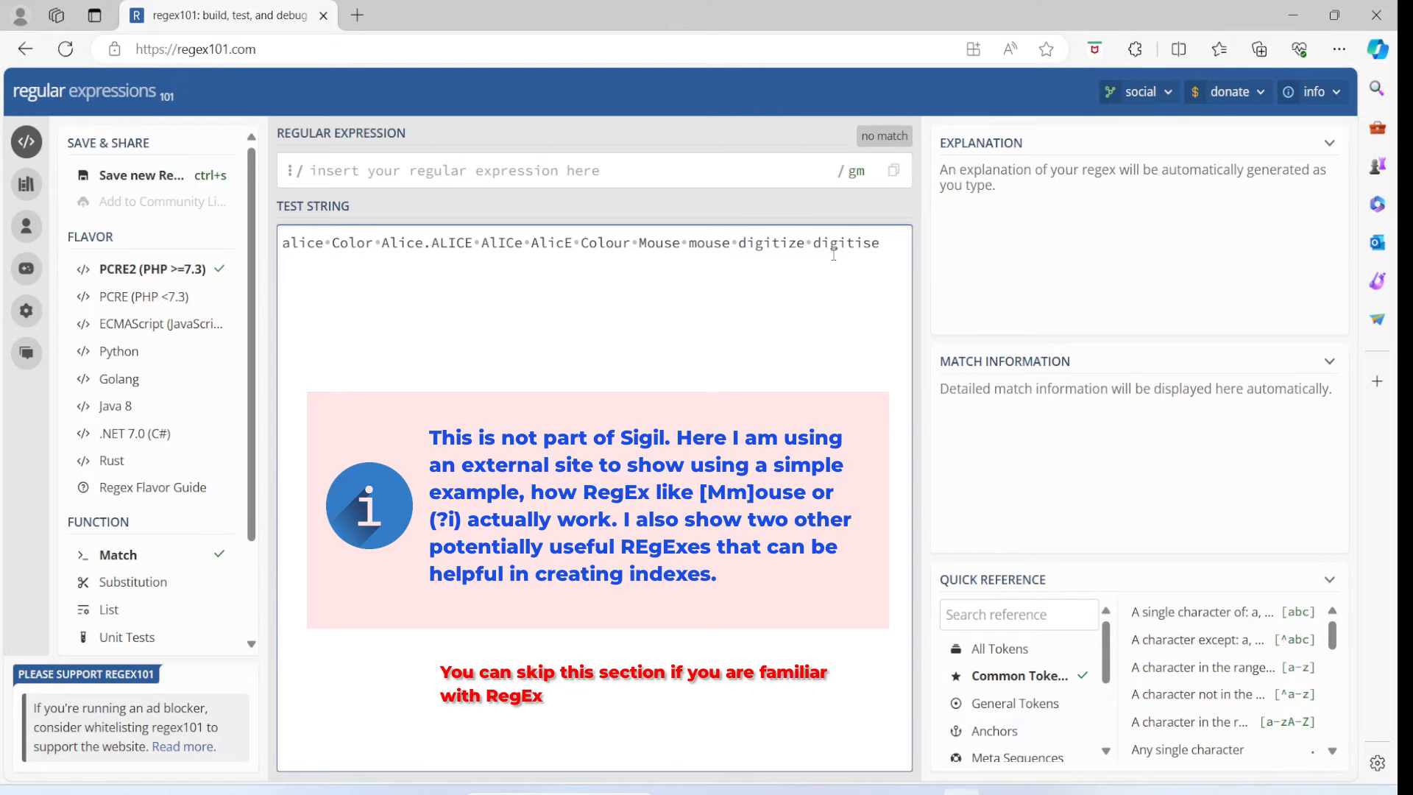
drag(814, 242, 887, 246)
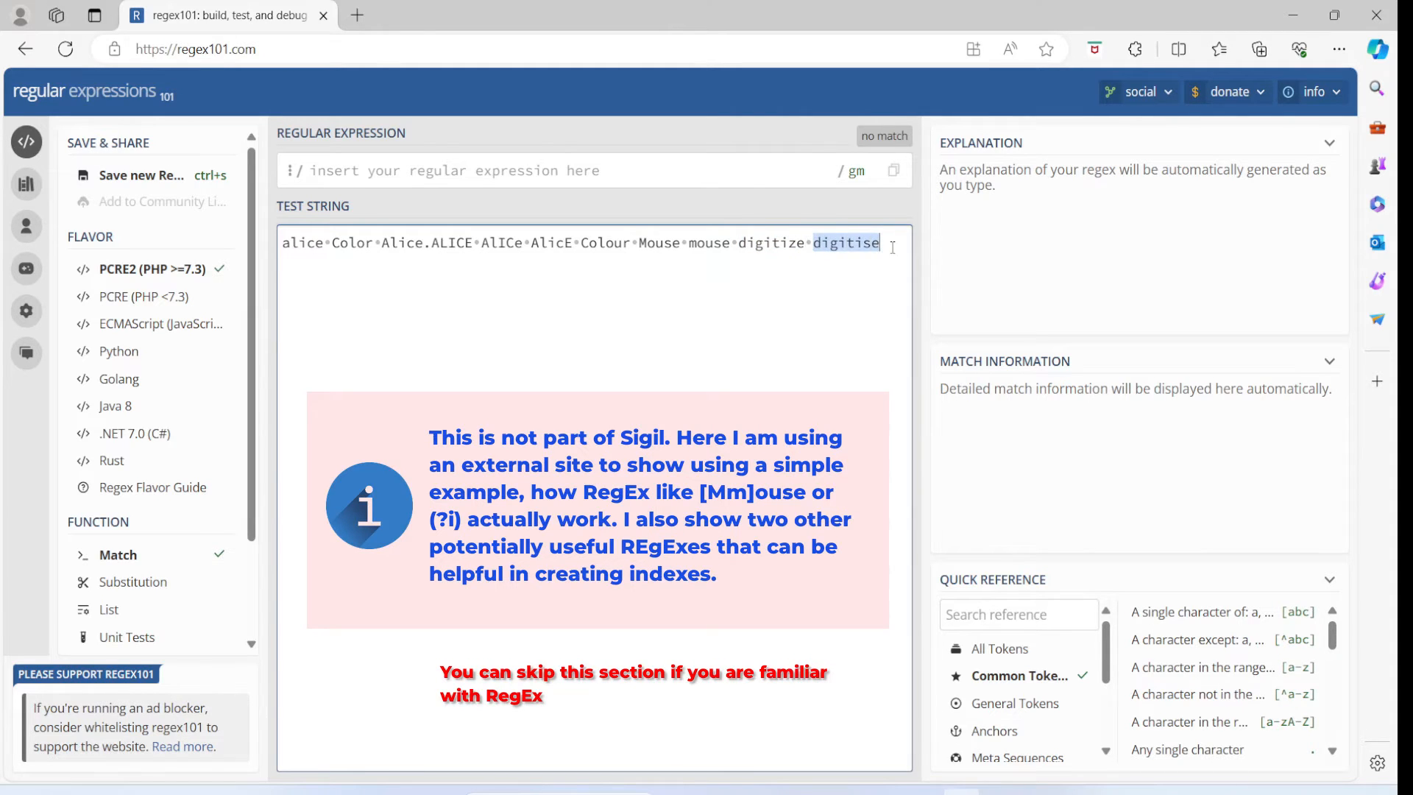
click(852, 287)
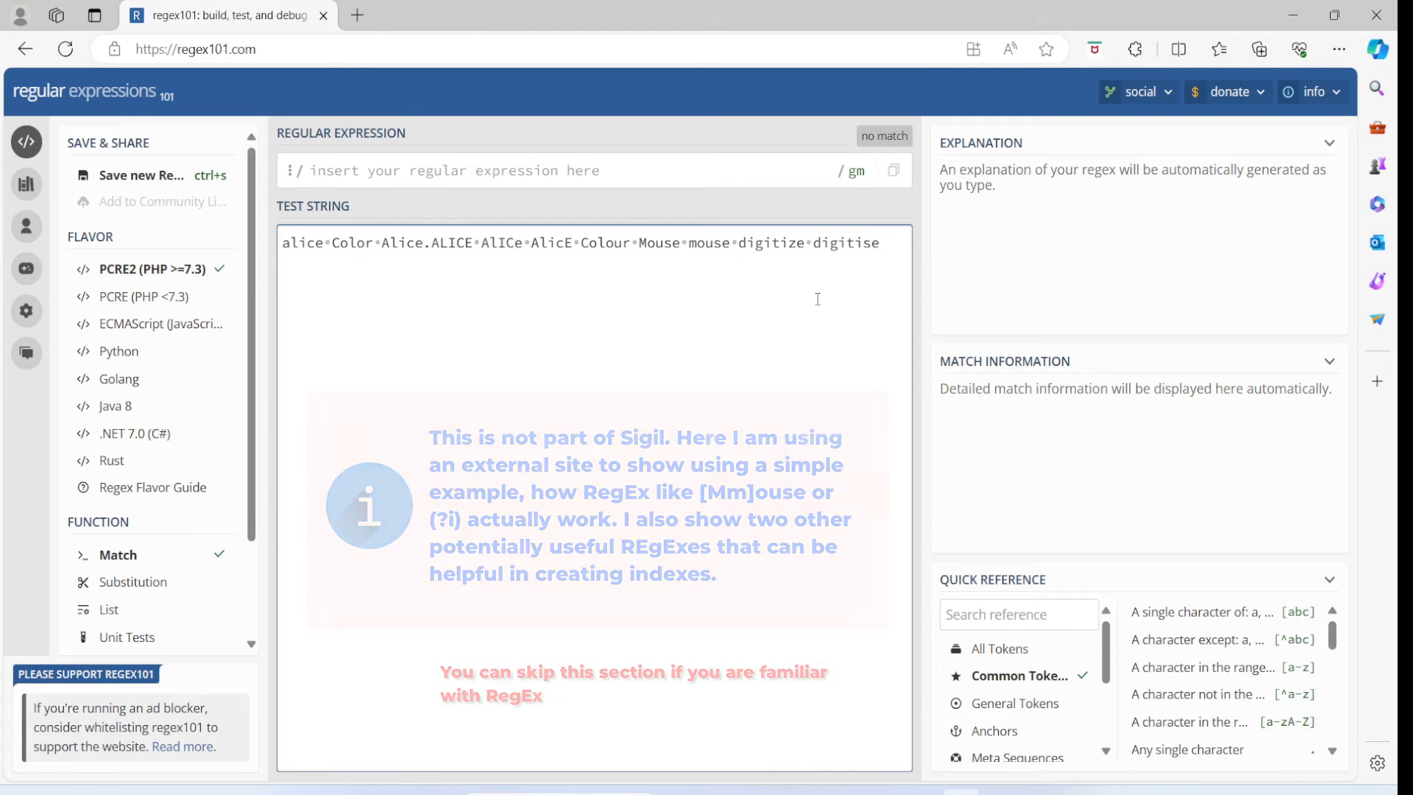
- Test the regular expression mouse against the test string and check the capitalized Mouse
click(401, 175)
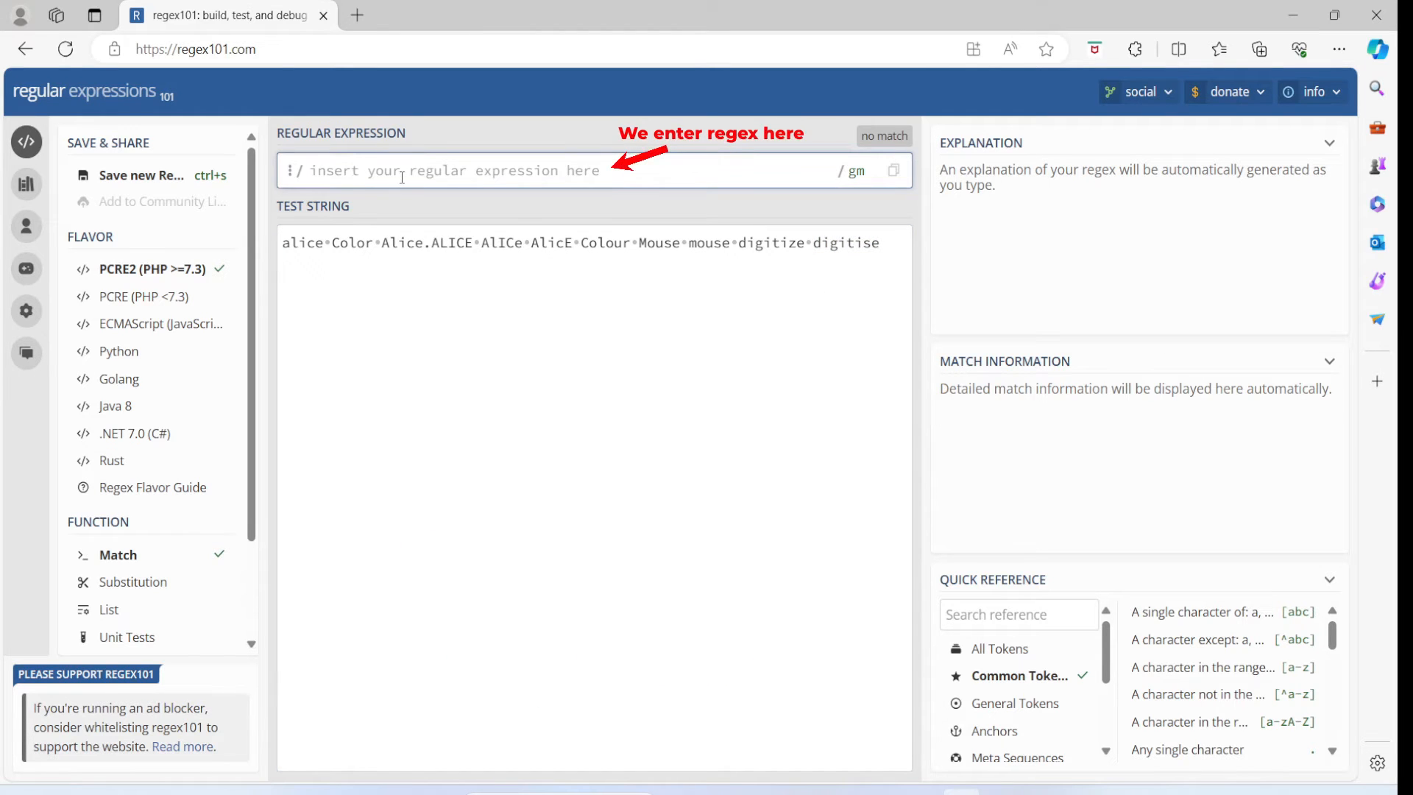
text(mouse)
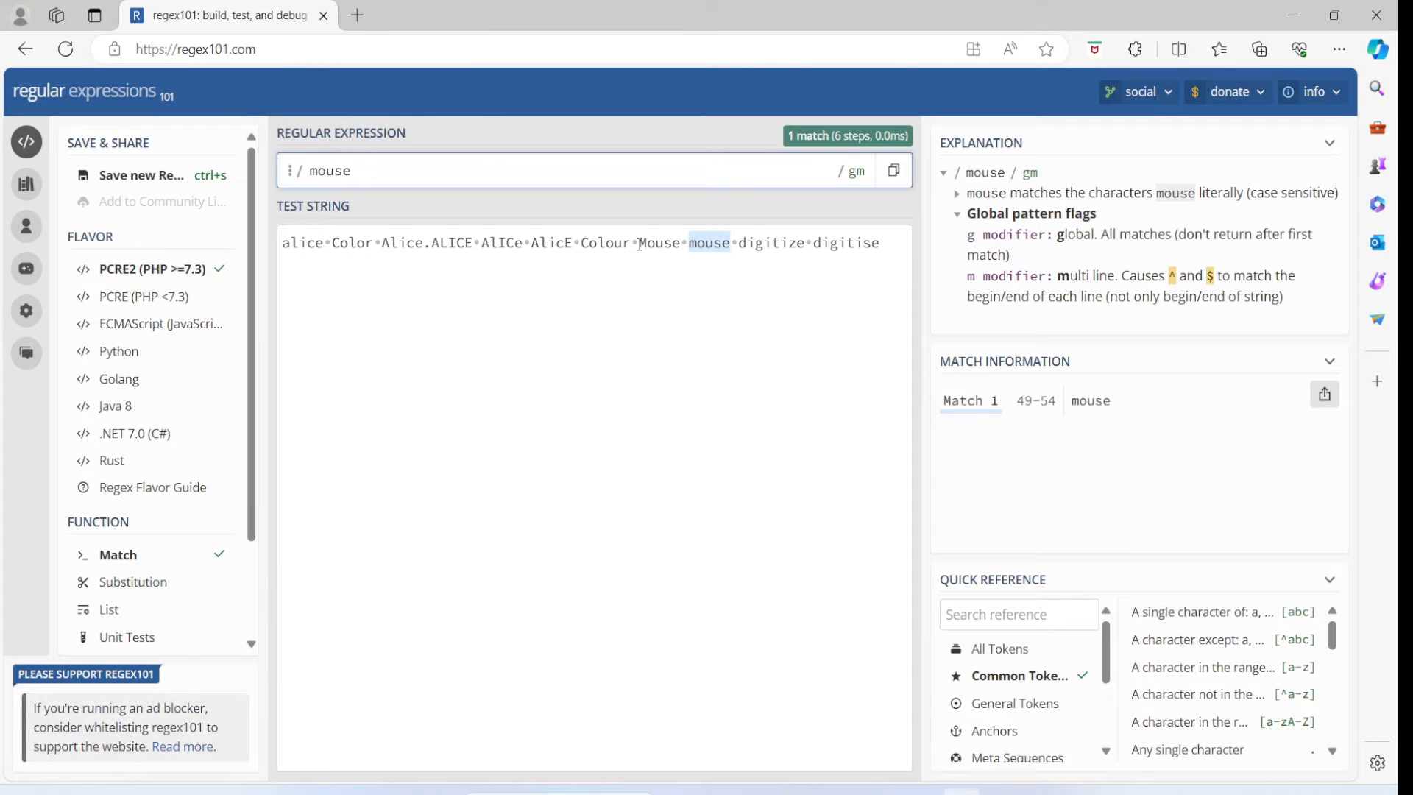
drag(639, 243, 684, 251)
- Change the regular expression to [Mm]ouse and inspect the character class and its matches in the test string
click(352, 171)
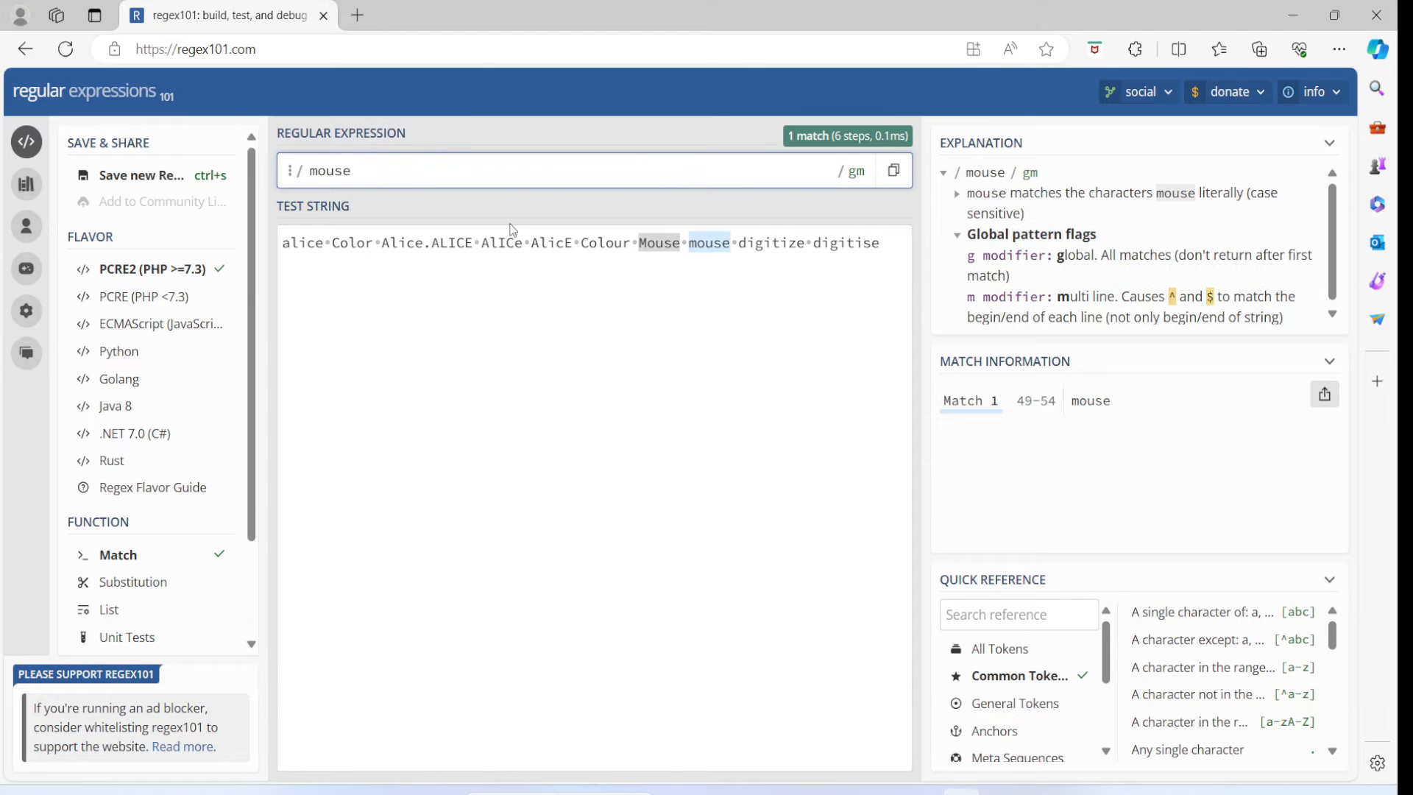
text([)
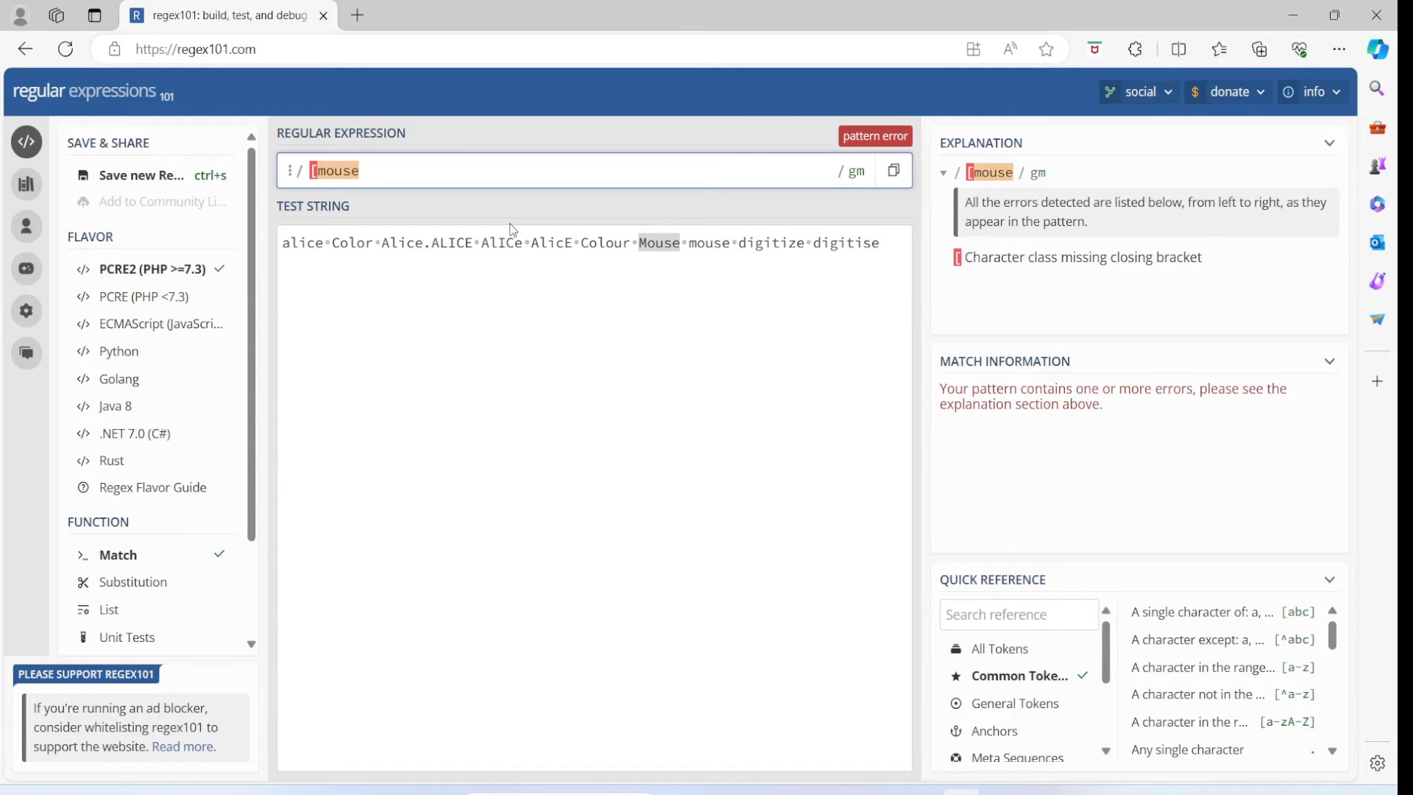
text(Mm)
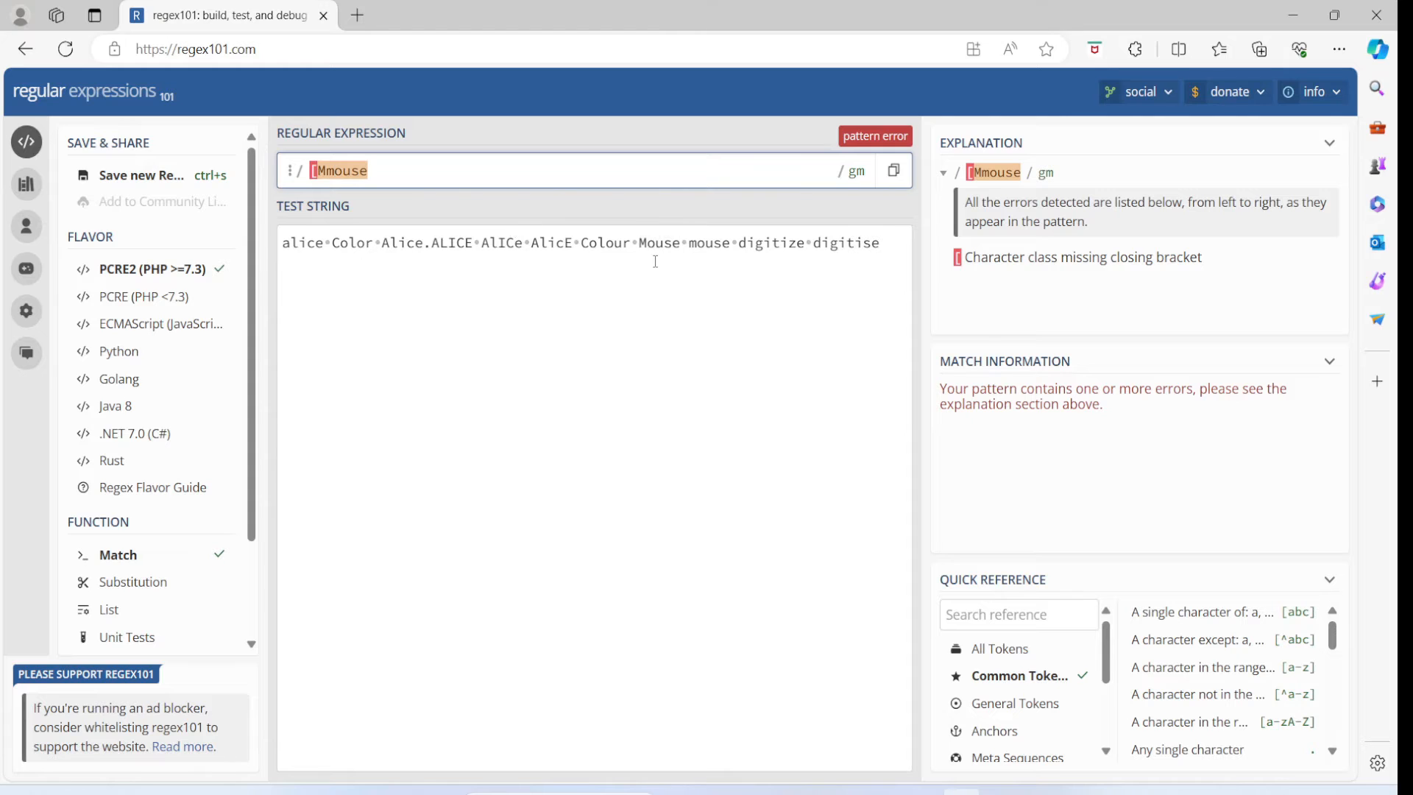
text(])
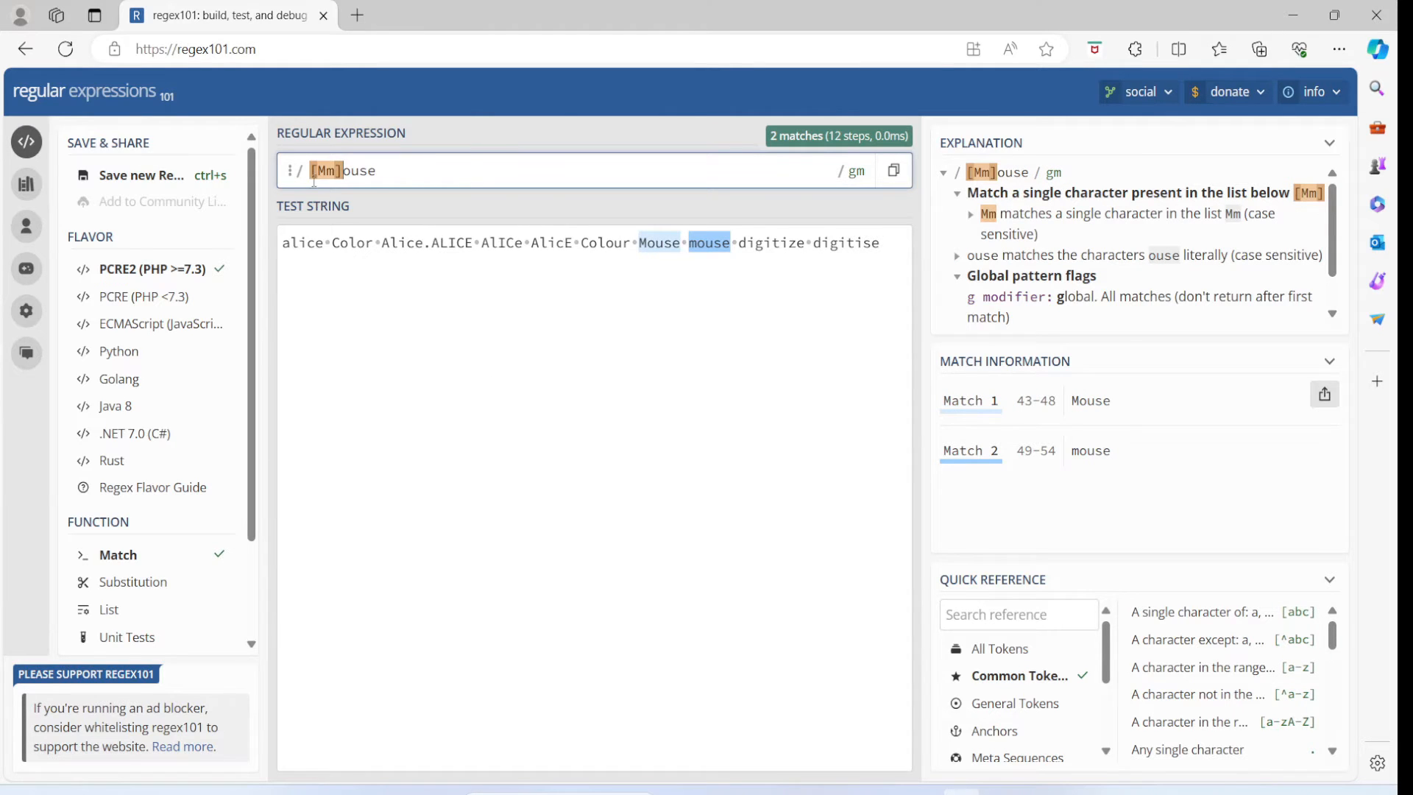
mouse_move(343, 177)
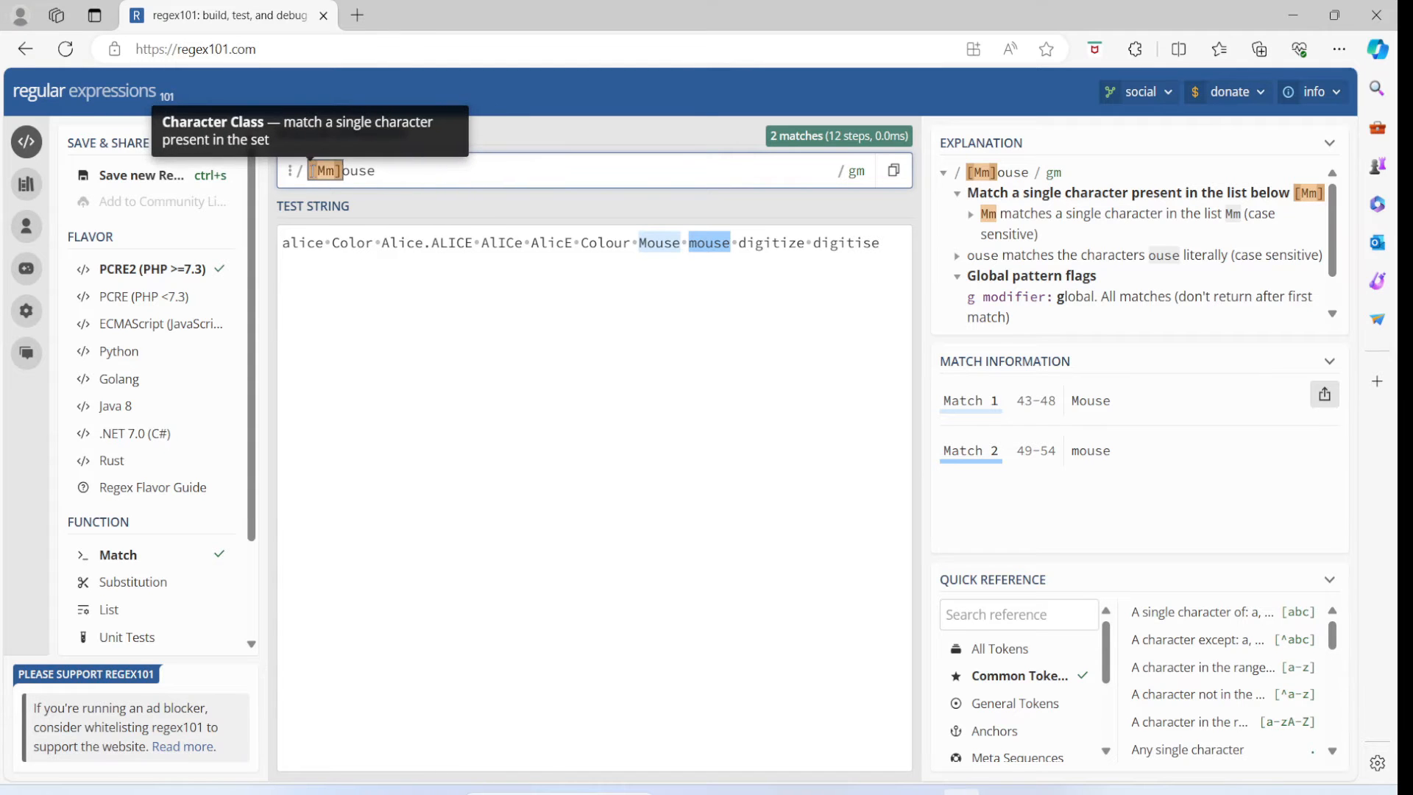
mouse_move(653, 249)
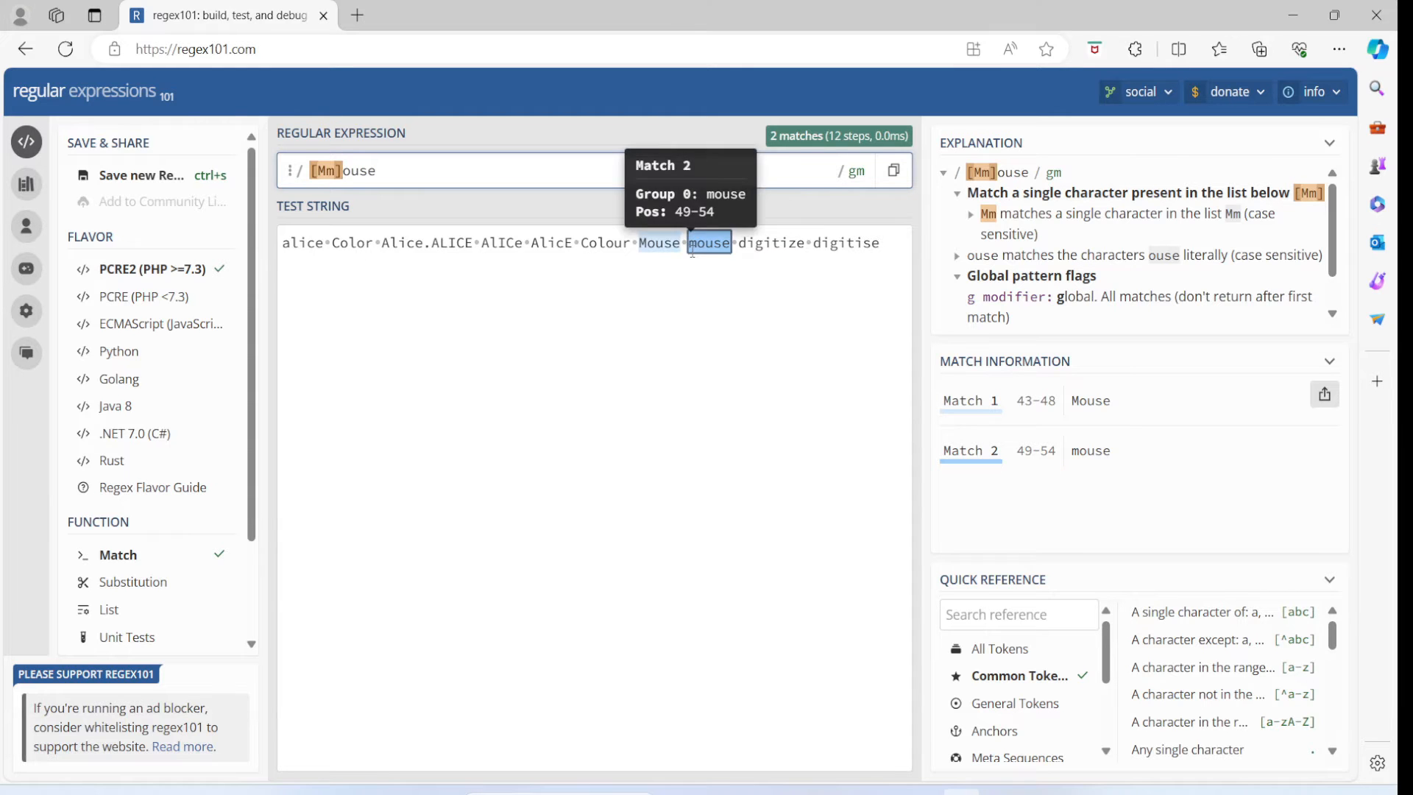
- Replace the regular expression with alice and prefix it with the case-insensitive modifier to test (?i)alice
key(BackSpace)
key(BackSpace)
key(BackSpace)
key(BackSpace)
key(BackSpace)
key(BackSpace)
key(BackSpace)
key(BackSpace)
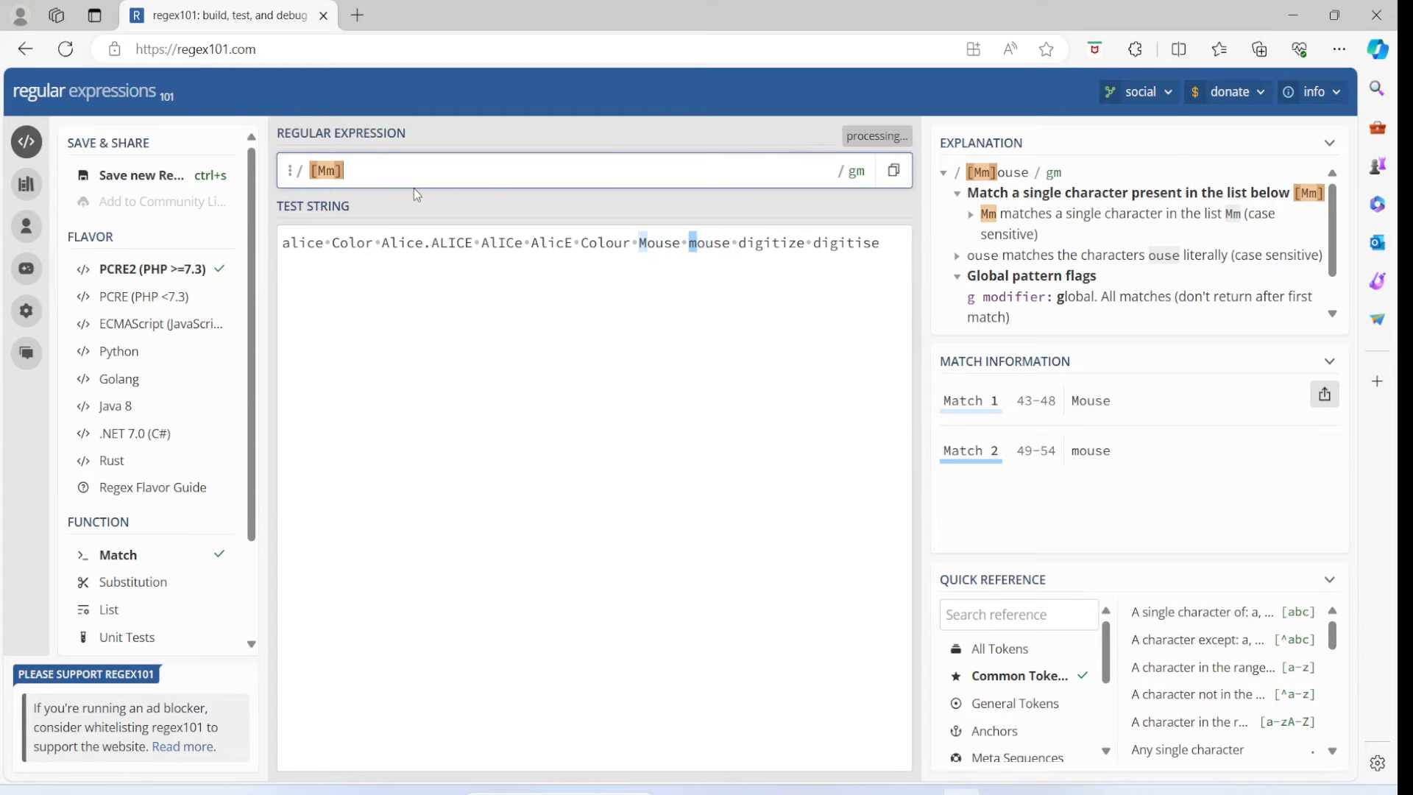
text(alice)
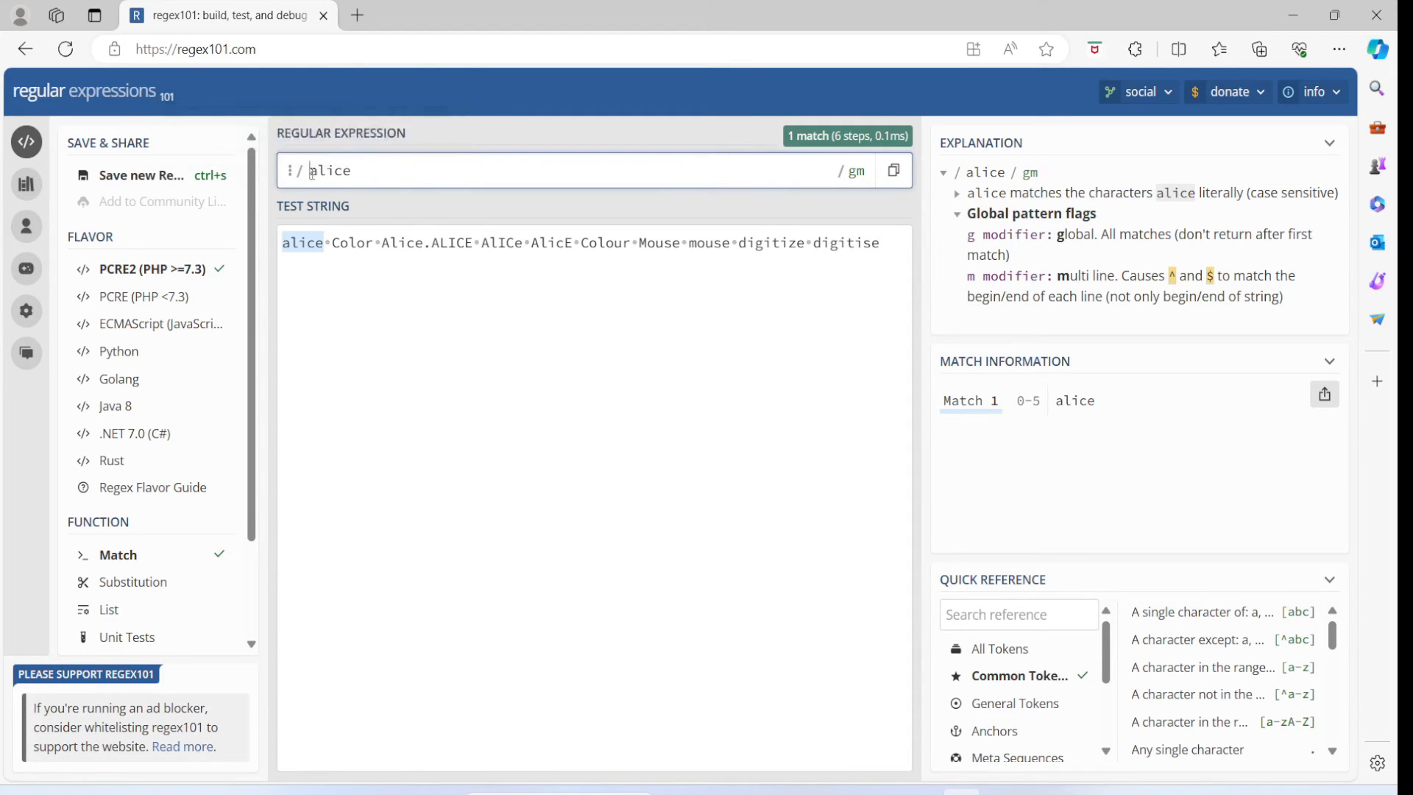
text(()
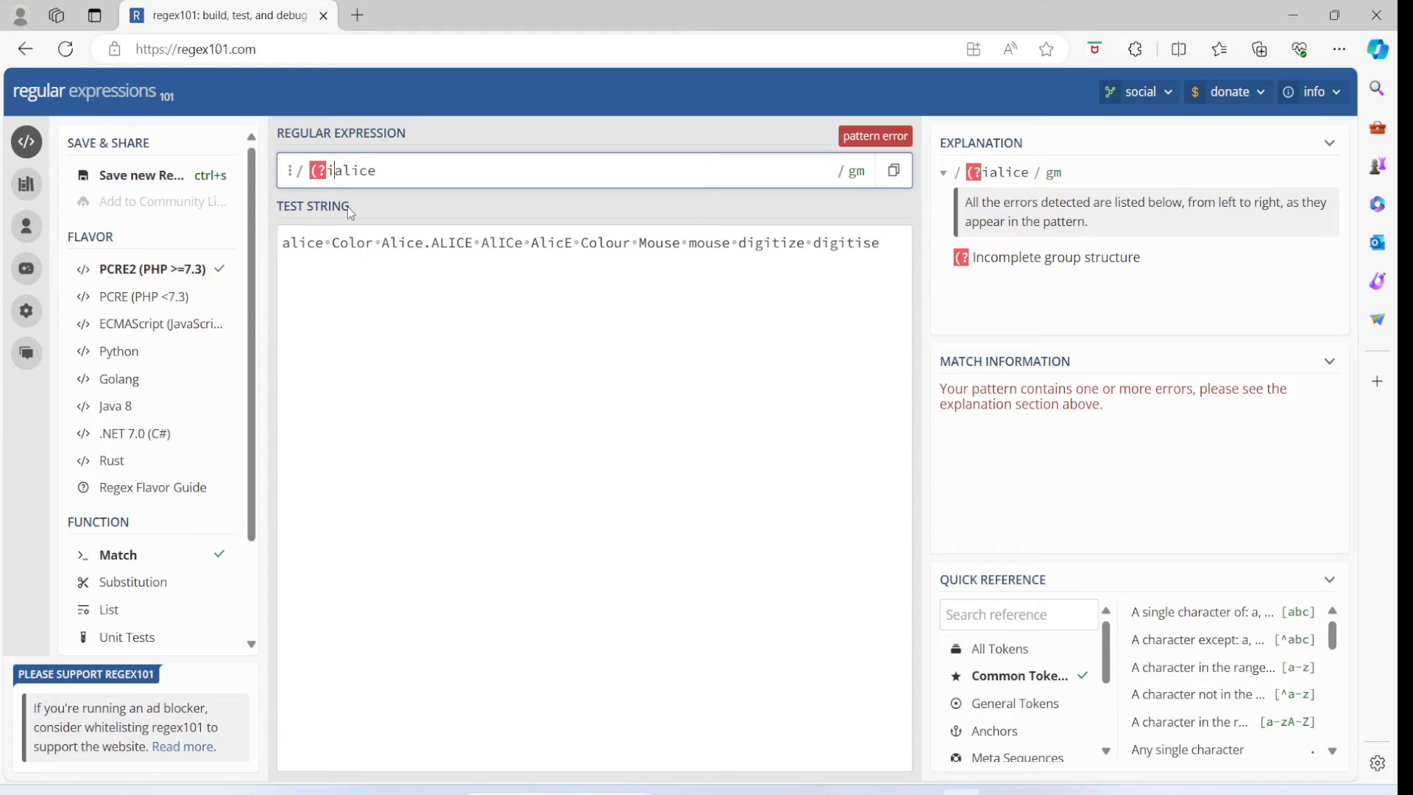
text())
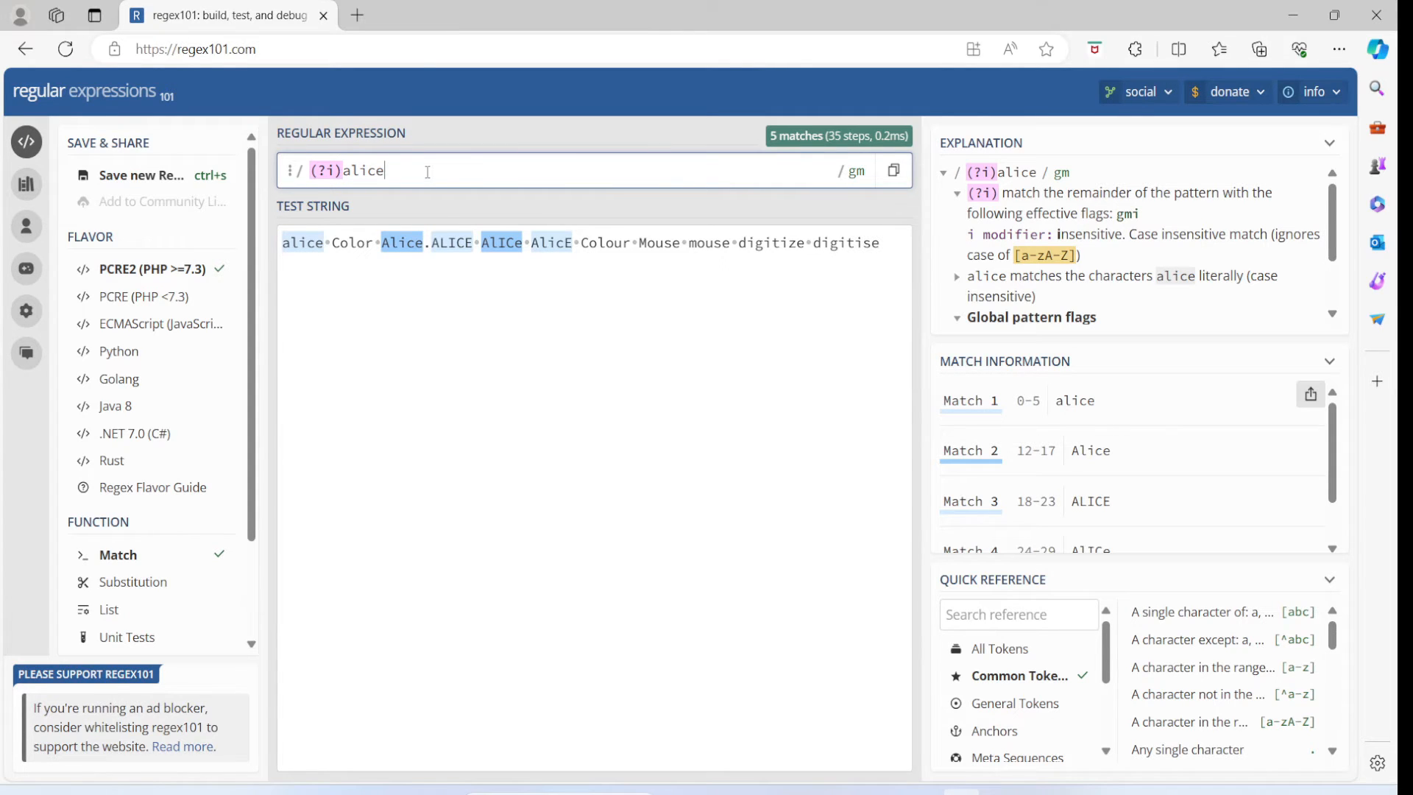
- Clear the regular expression and test Color against the test string
key(BackSpace)
key(BackSpace)
key(BackSpace)
key(BackSpace)
key(BackSpace)
key(BackSpace)
key(BackSpace)
key(BackSpace)
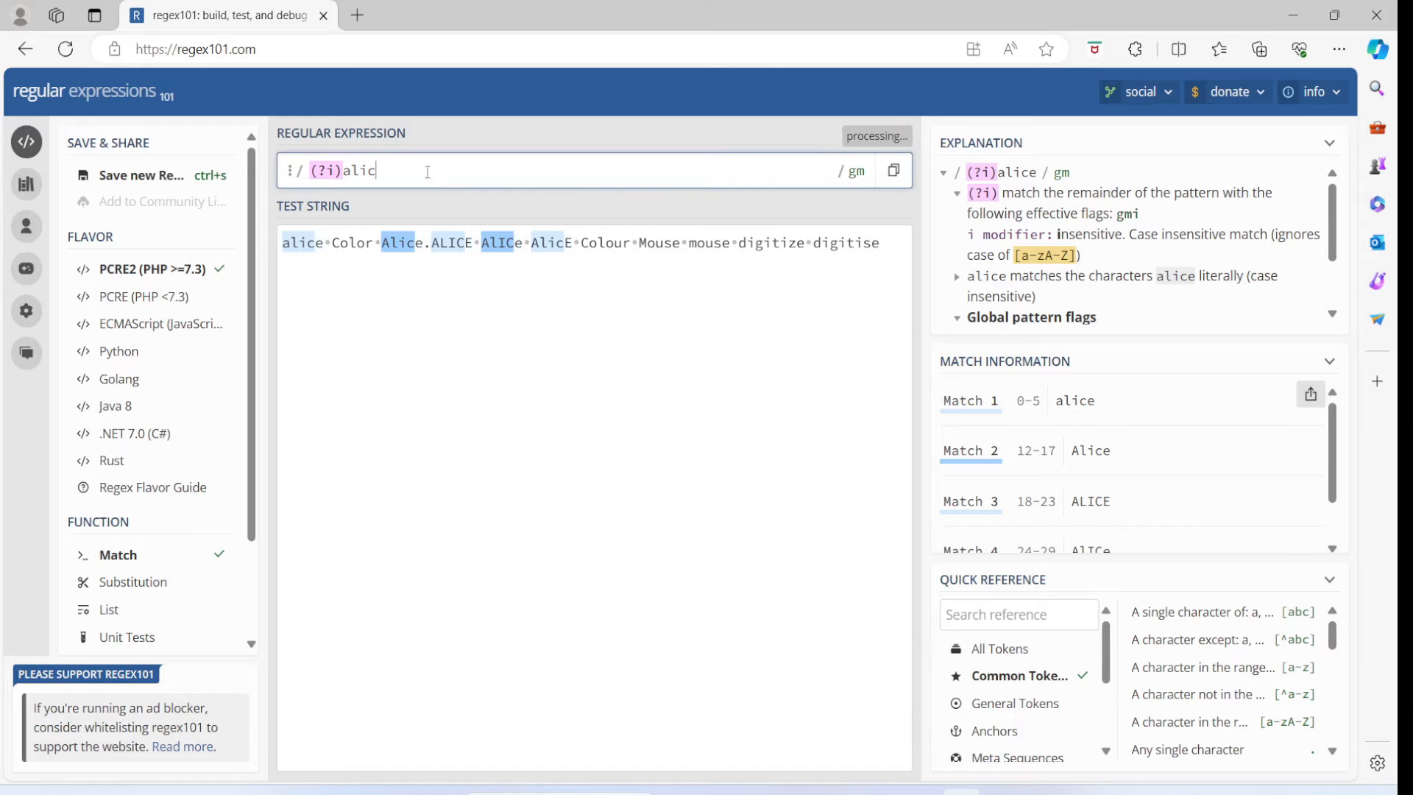
key(BackSpace)
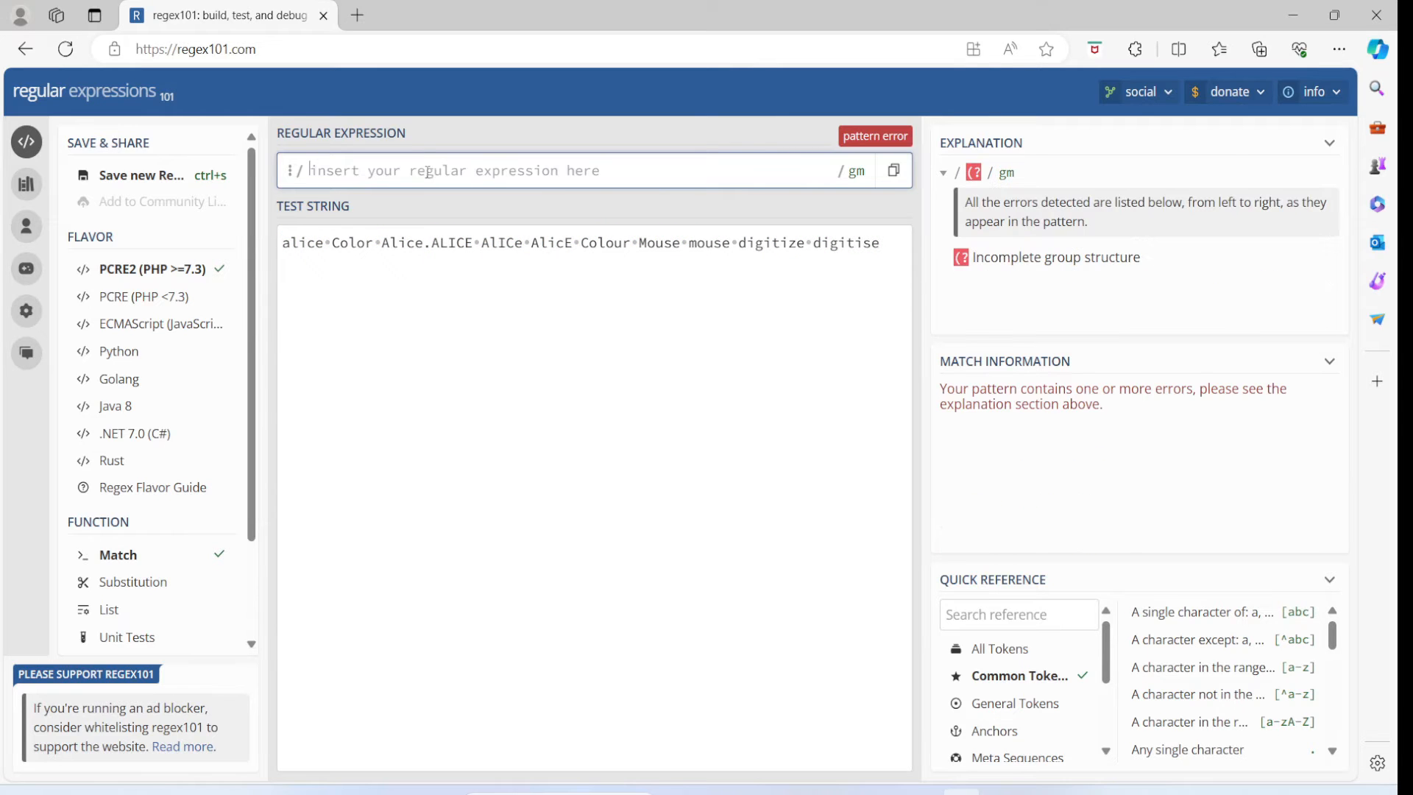
text(Color)
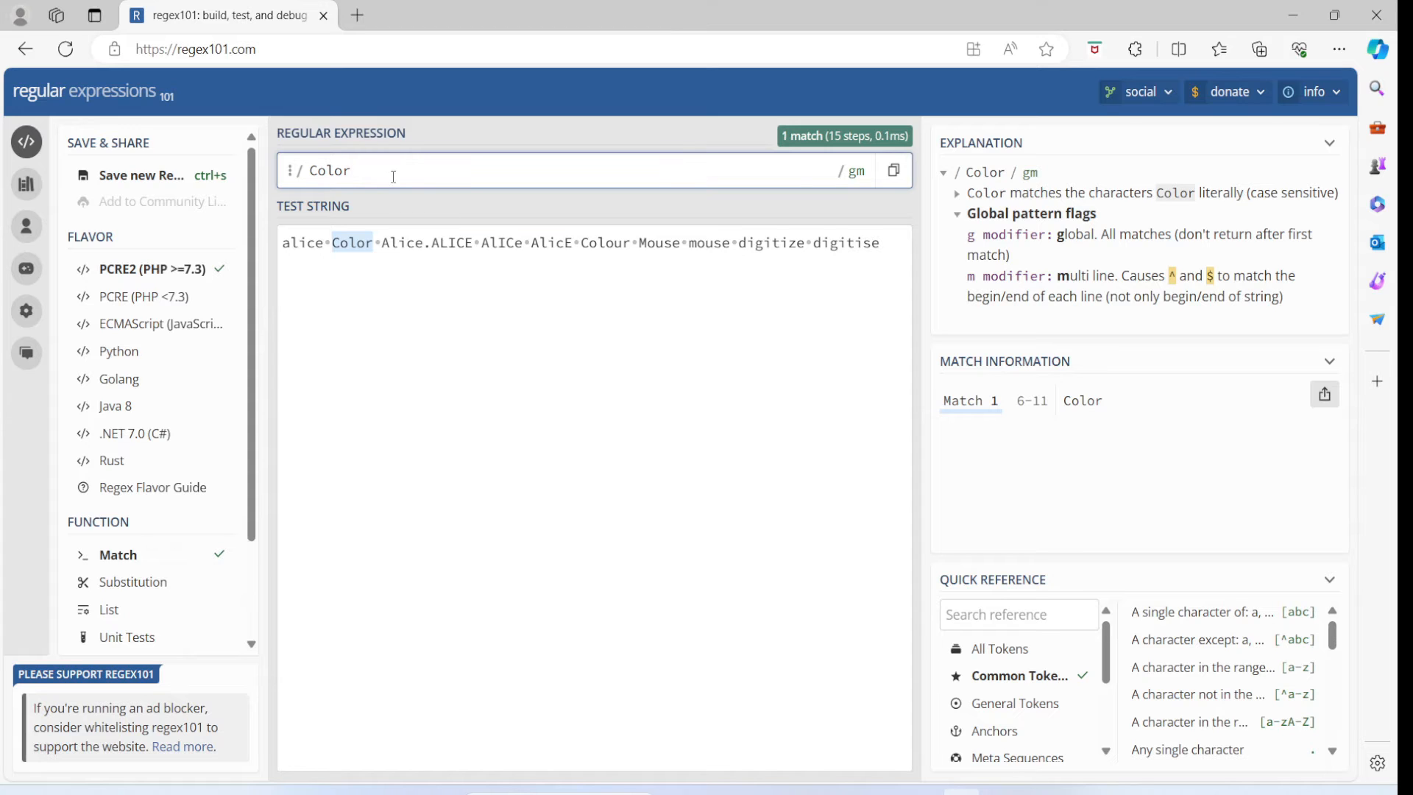
- Change the regular expression to Colour, then make the u optional with Colou?r and inspect the matches
key(BackSpace)
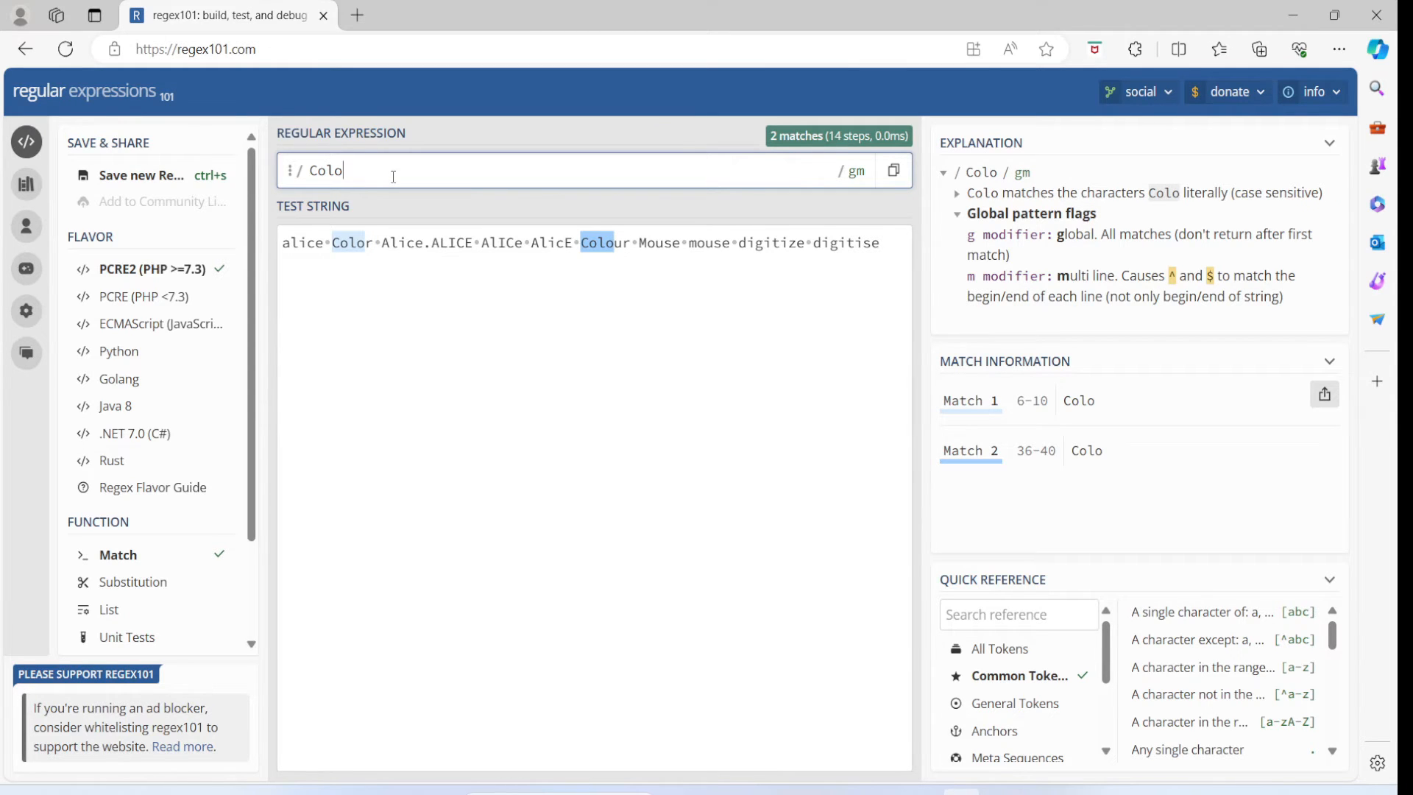
text(ur)
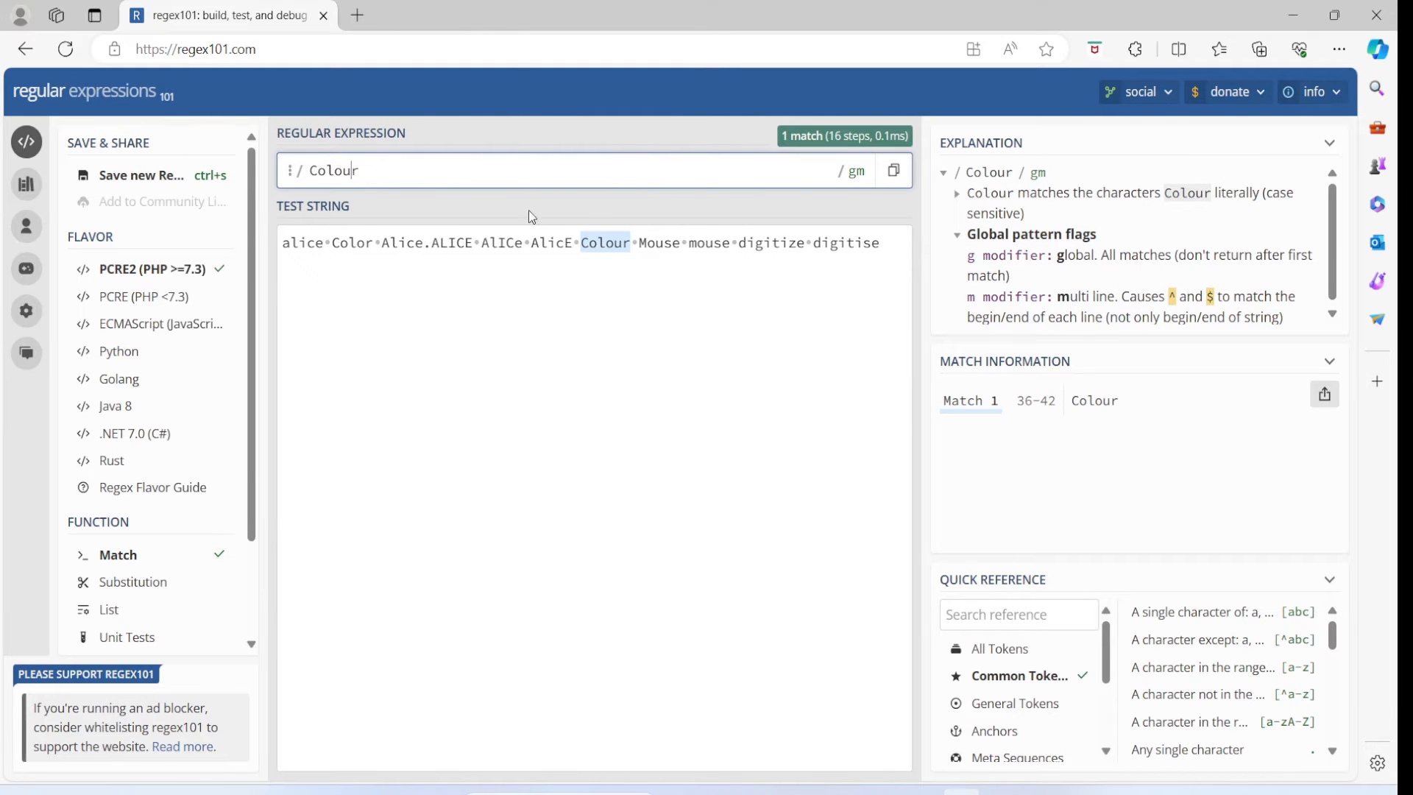
text(?)
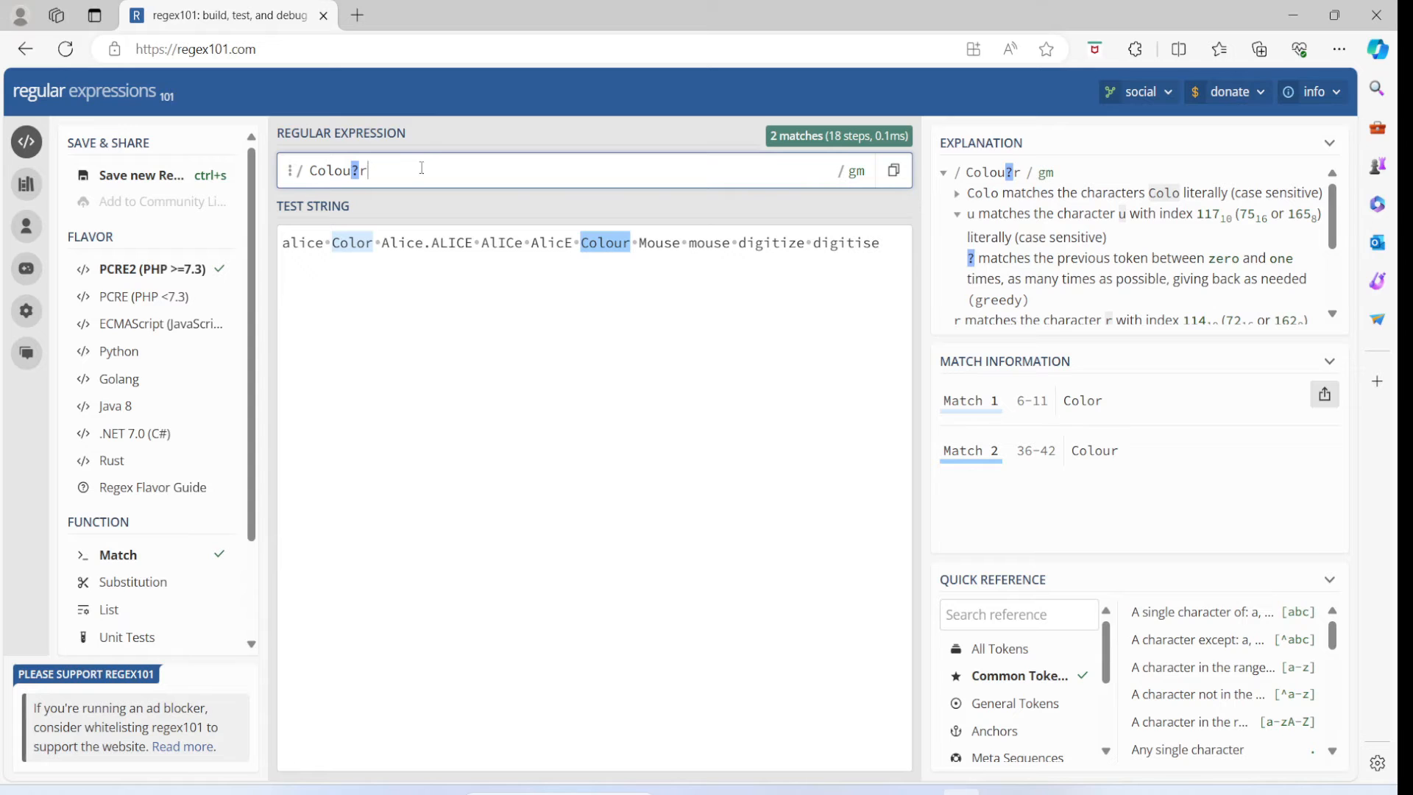
mouse_move(362, 170)
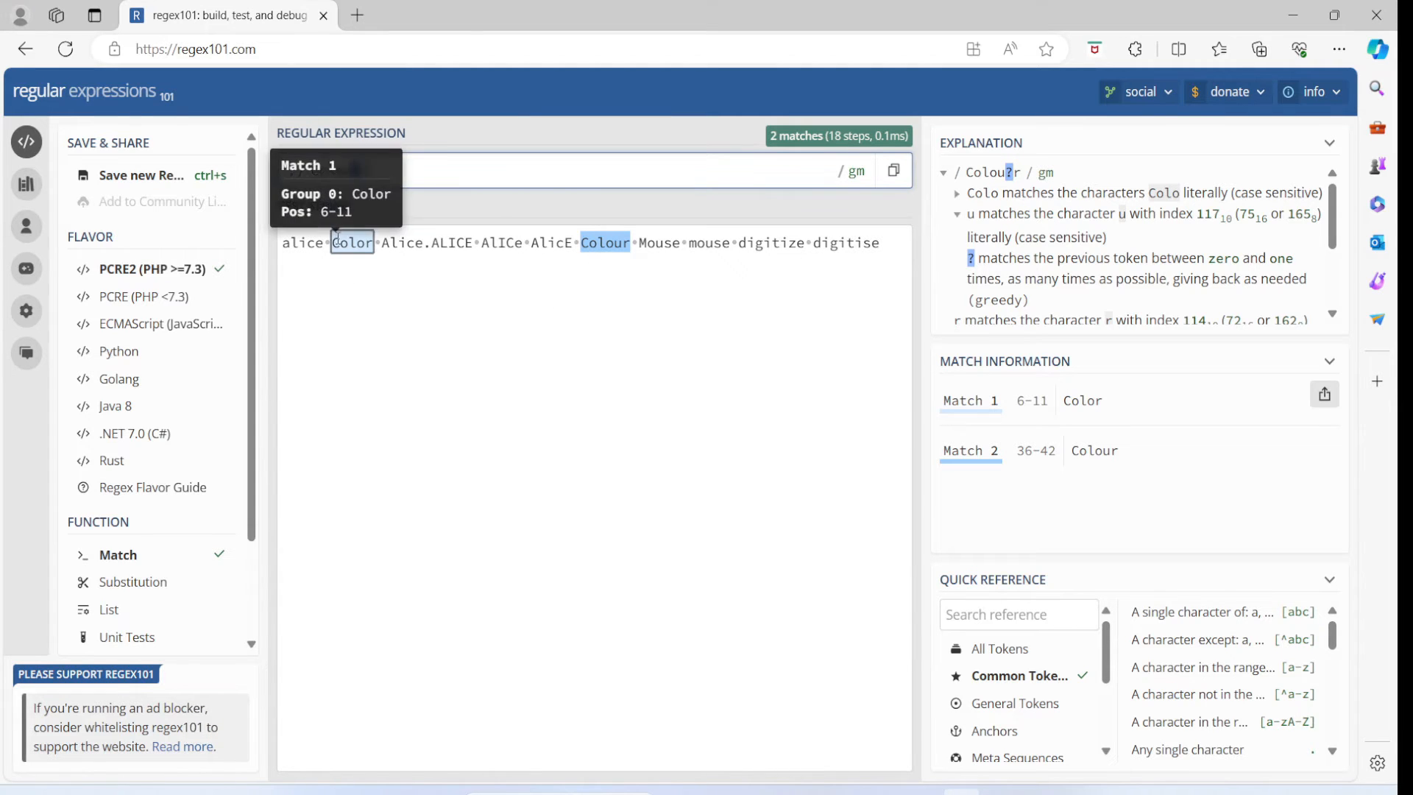
click(597, 316)
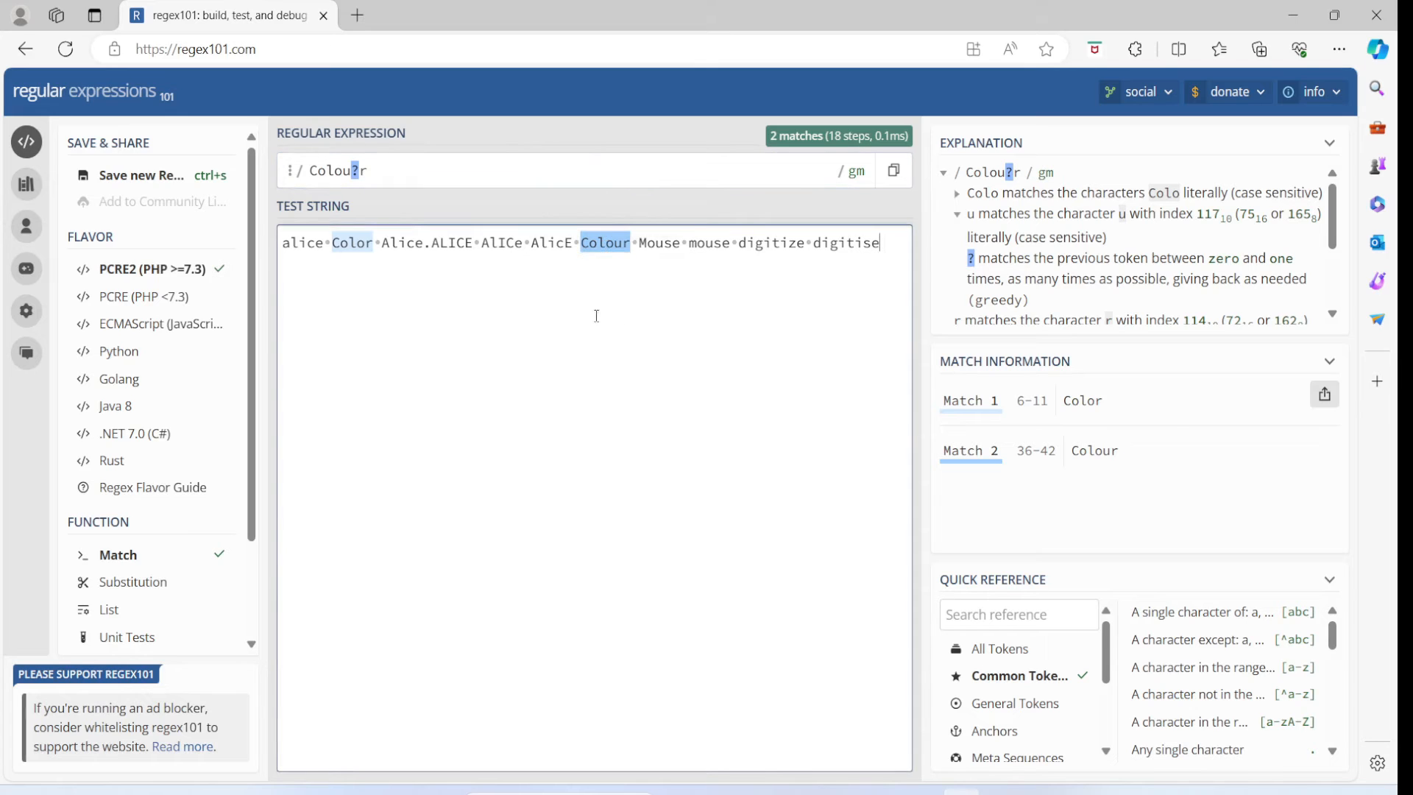
click(383, 175)
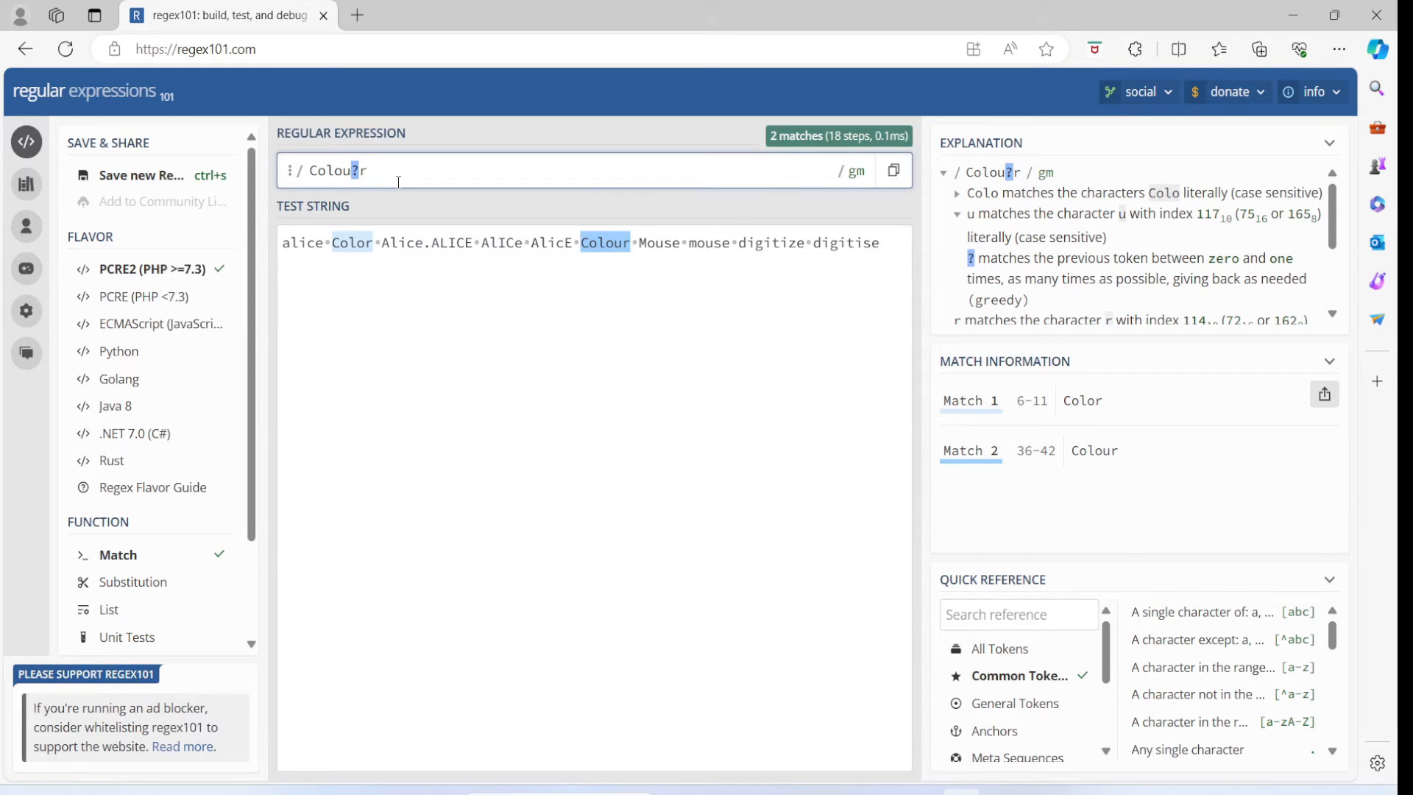
- Clear the regular expression and test digitize against the test string
key(BackSpace)
key(BackSpace)
key(BackSpace)
key(BackSpace)
key(BackSpace)
key(BackSpace)
key(BackSpace)
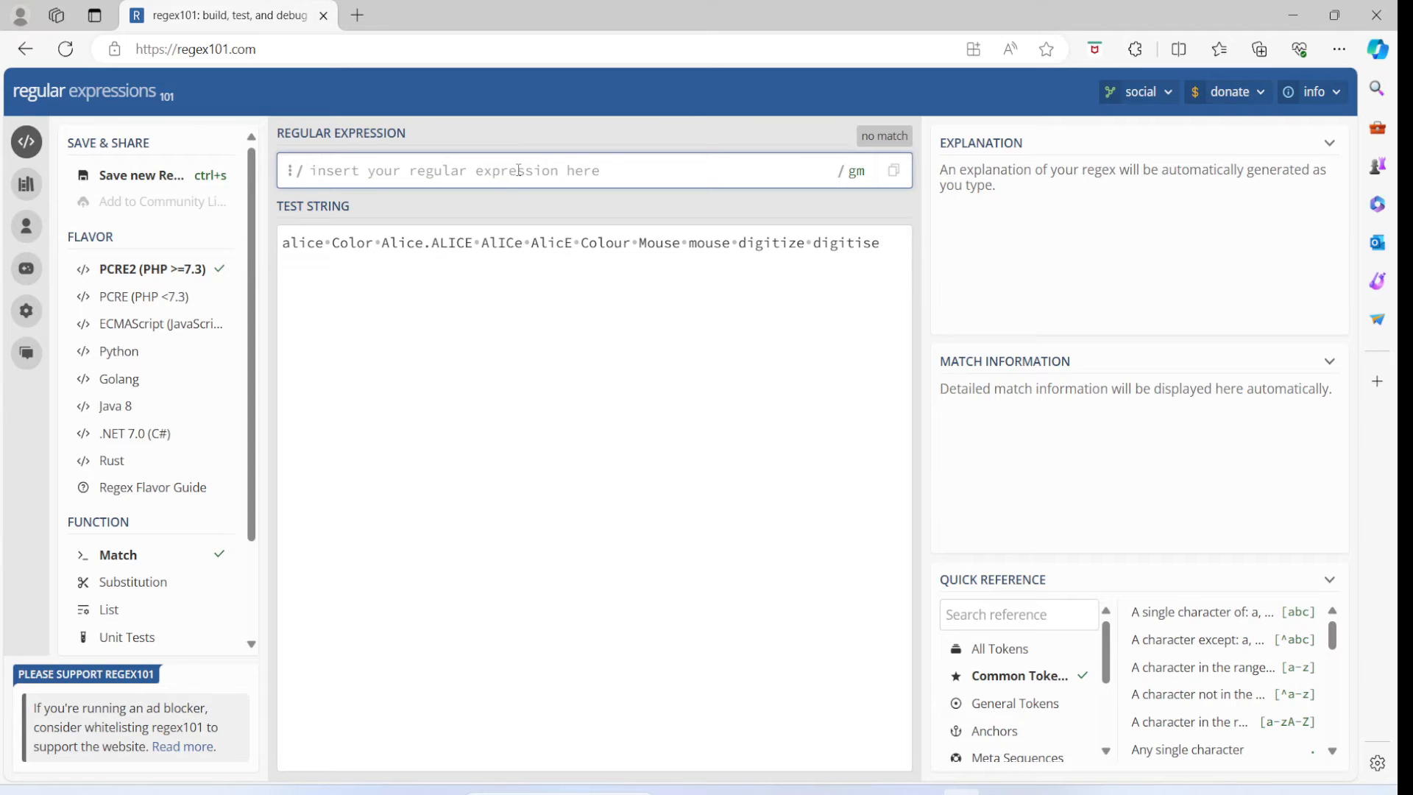
text(dig)
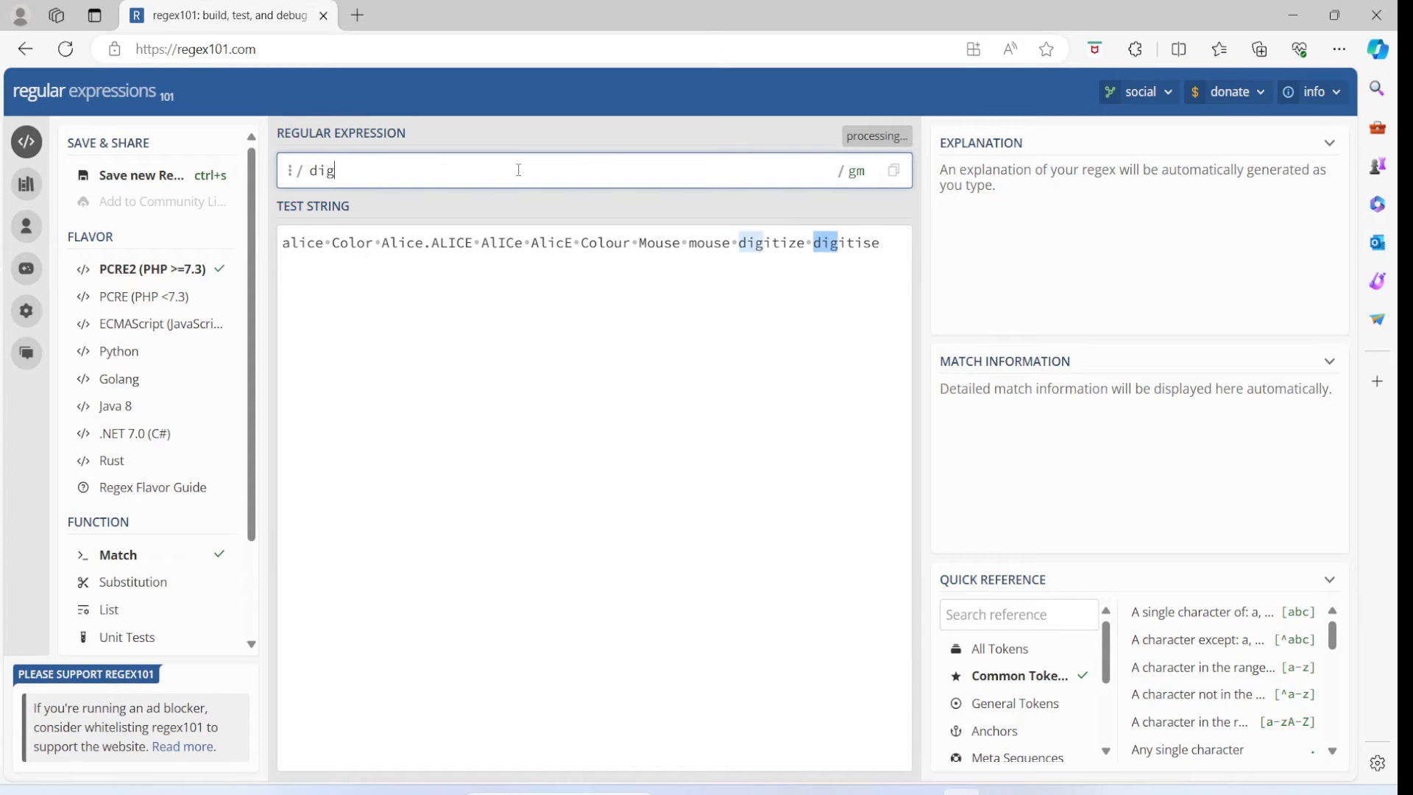
text(itize)
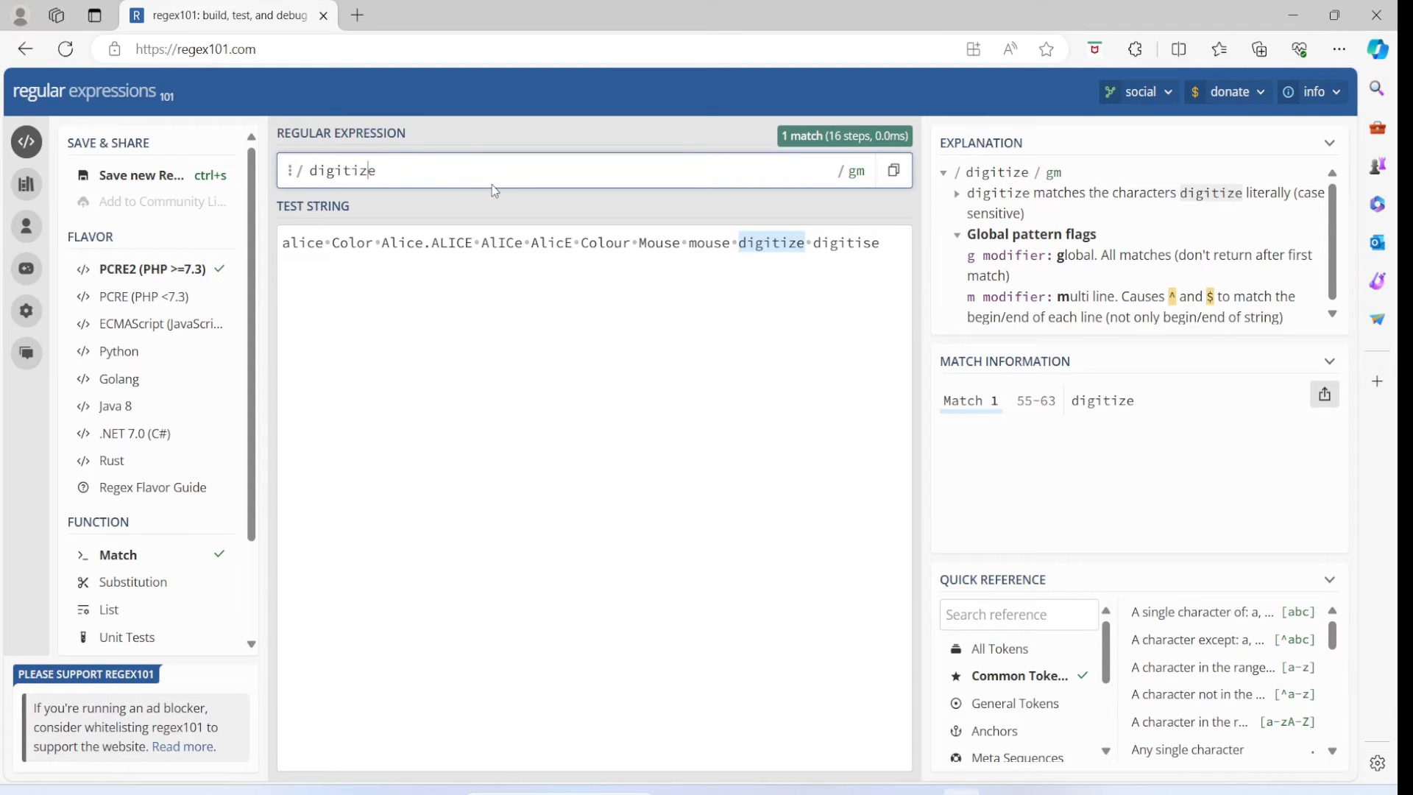
- Replace the z with a wildcard dot to test digiti.e, and inspect how the dot token is explained
key(Left)
key(BackSpace)
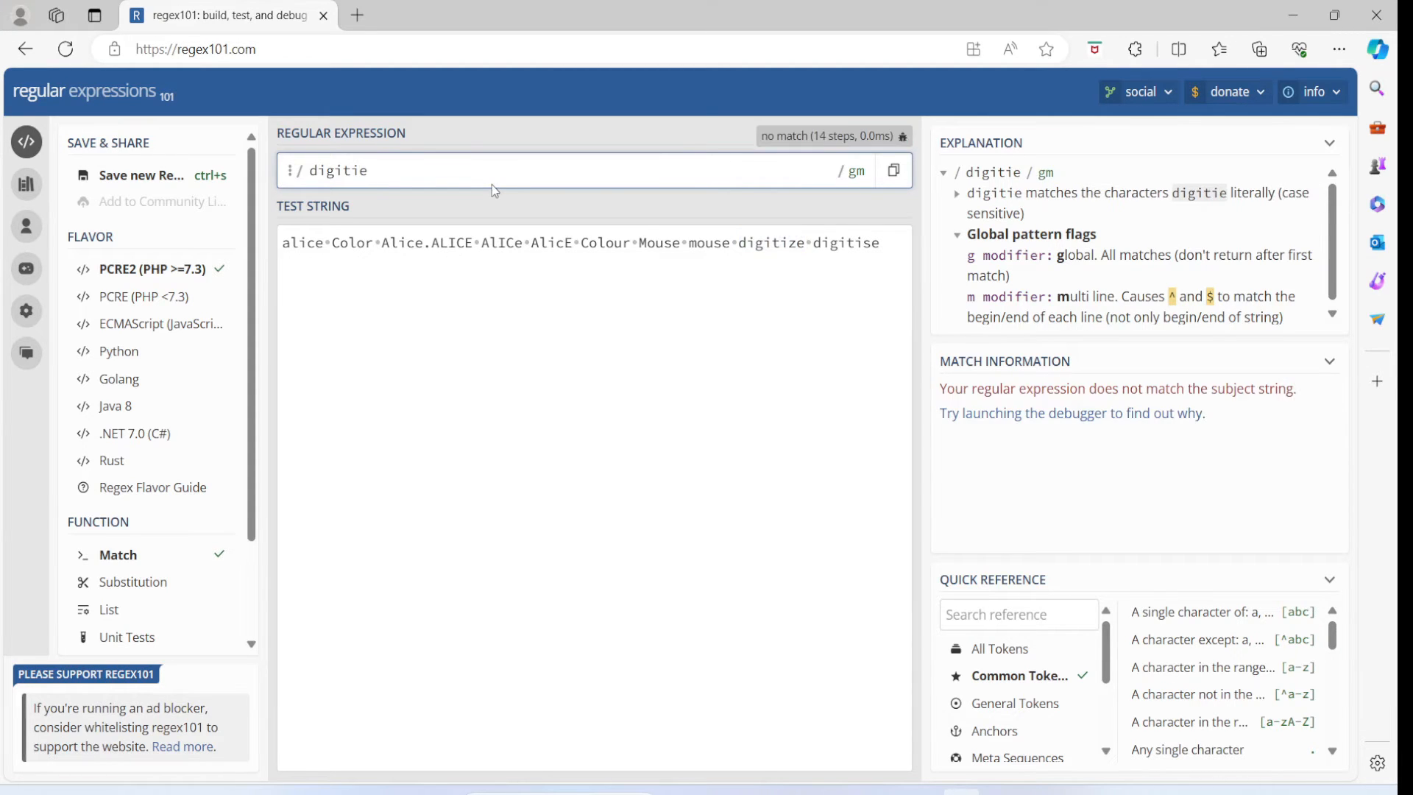
text(.)
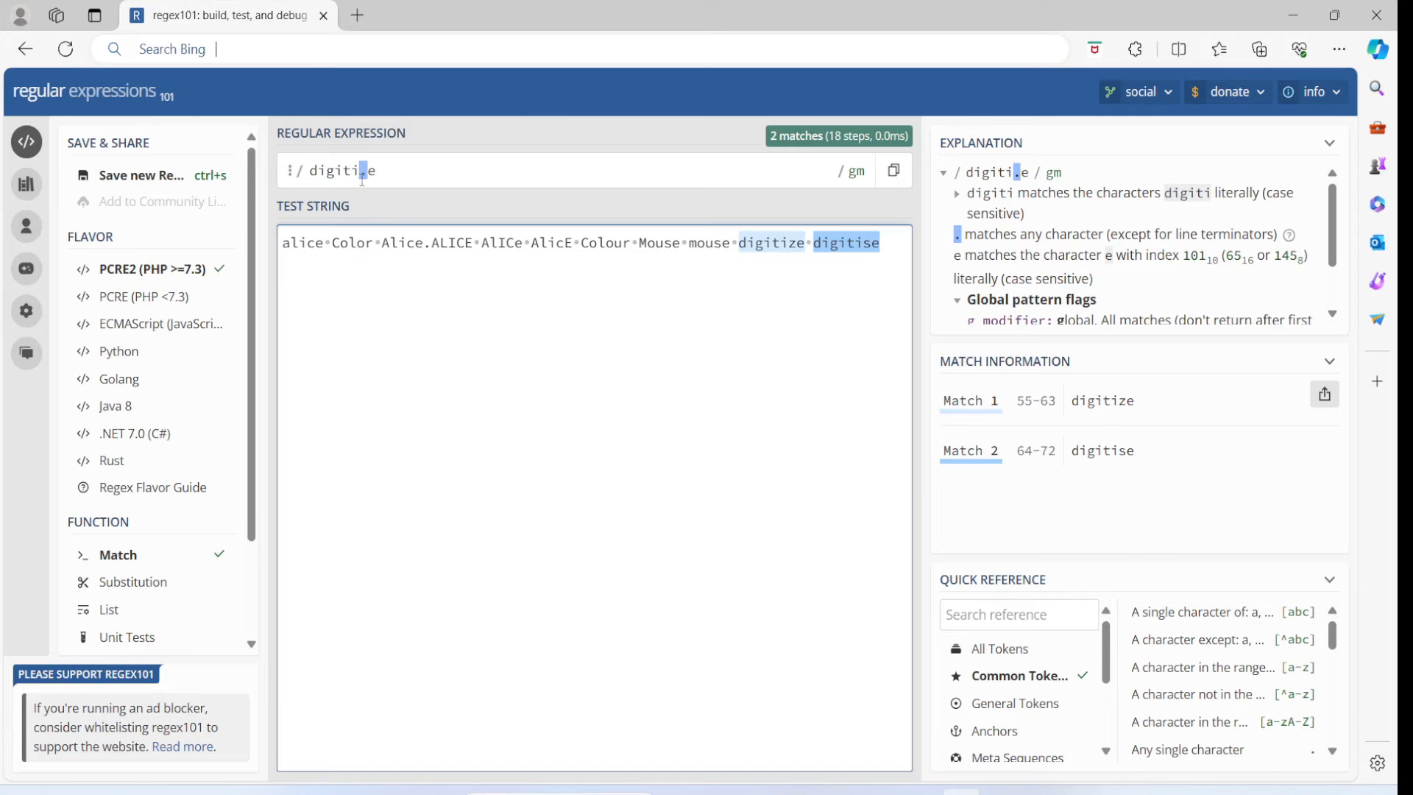
mouse_move(362, 176)
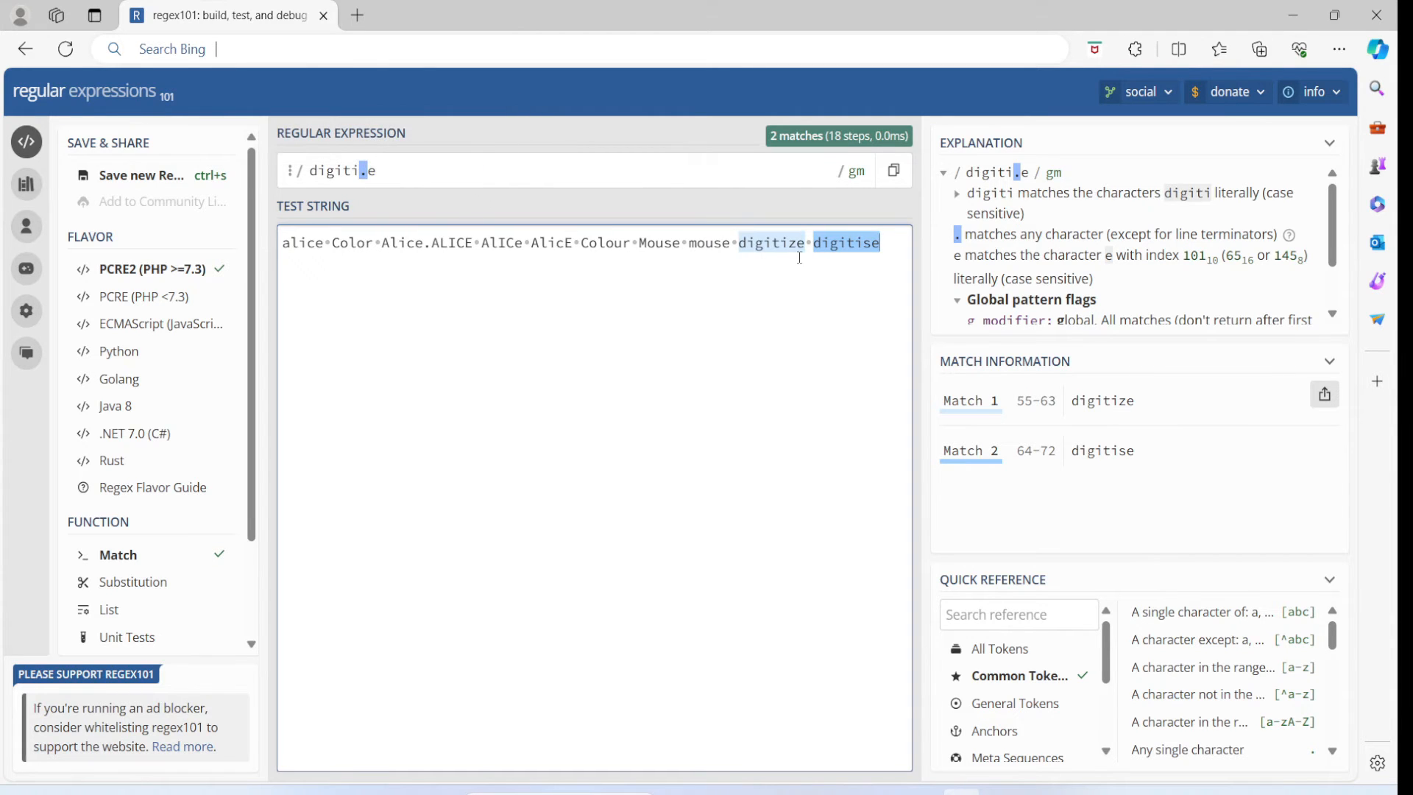
click(363, 174)
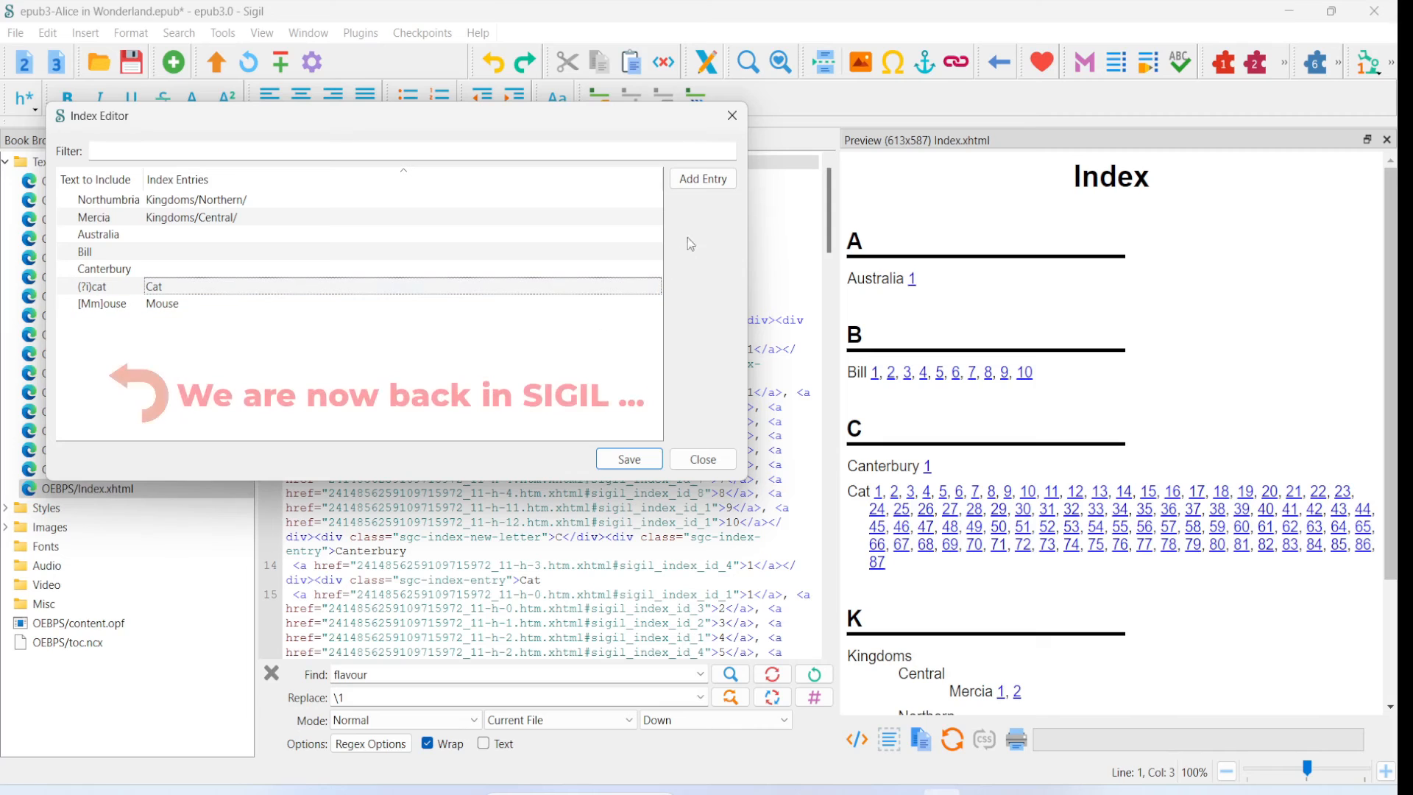
- In Sigil's Index Editor, add an entry with blank text to include and the index entry Turtle, then save and close the editor
click(709, 182)
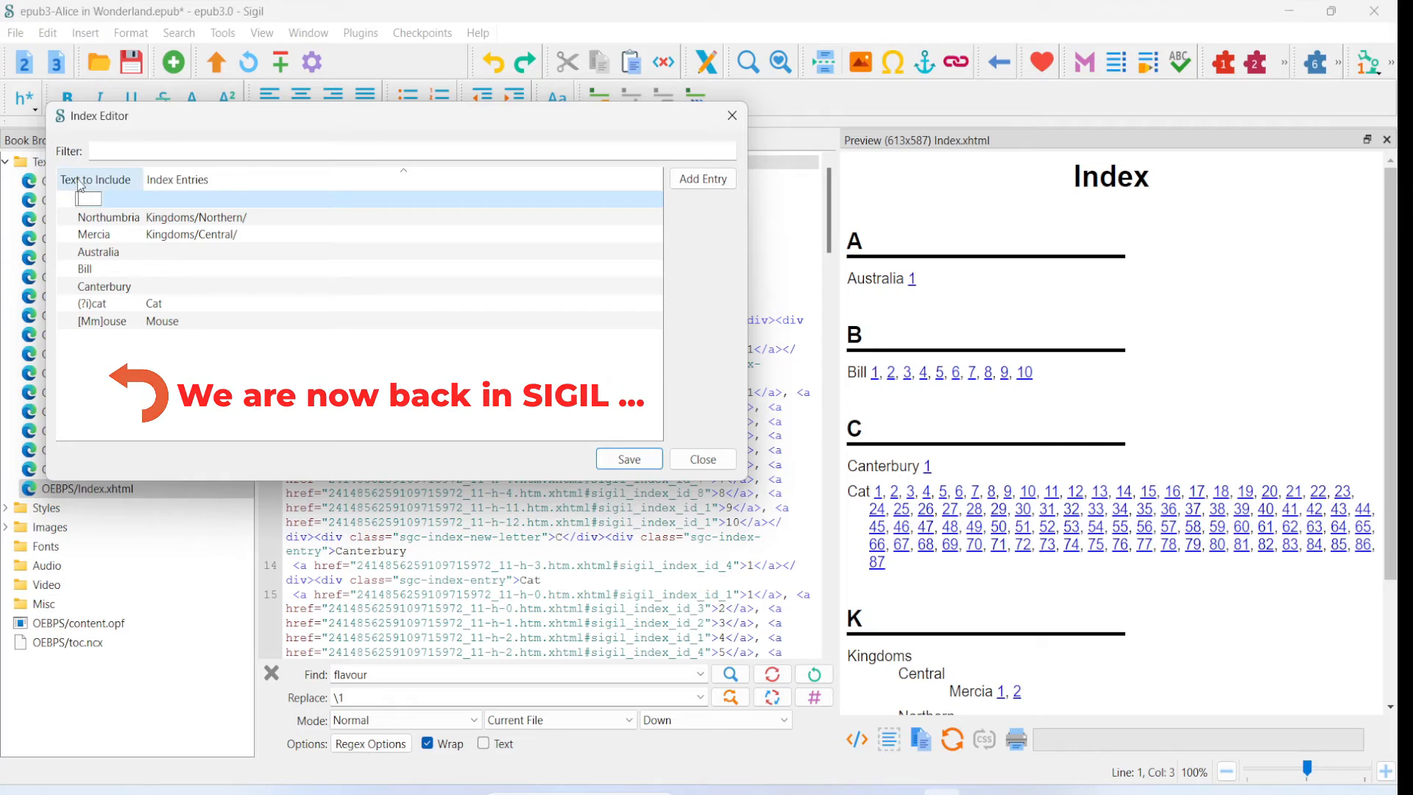
click(464, 199)
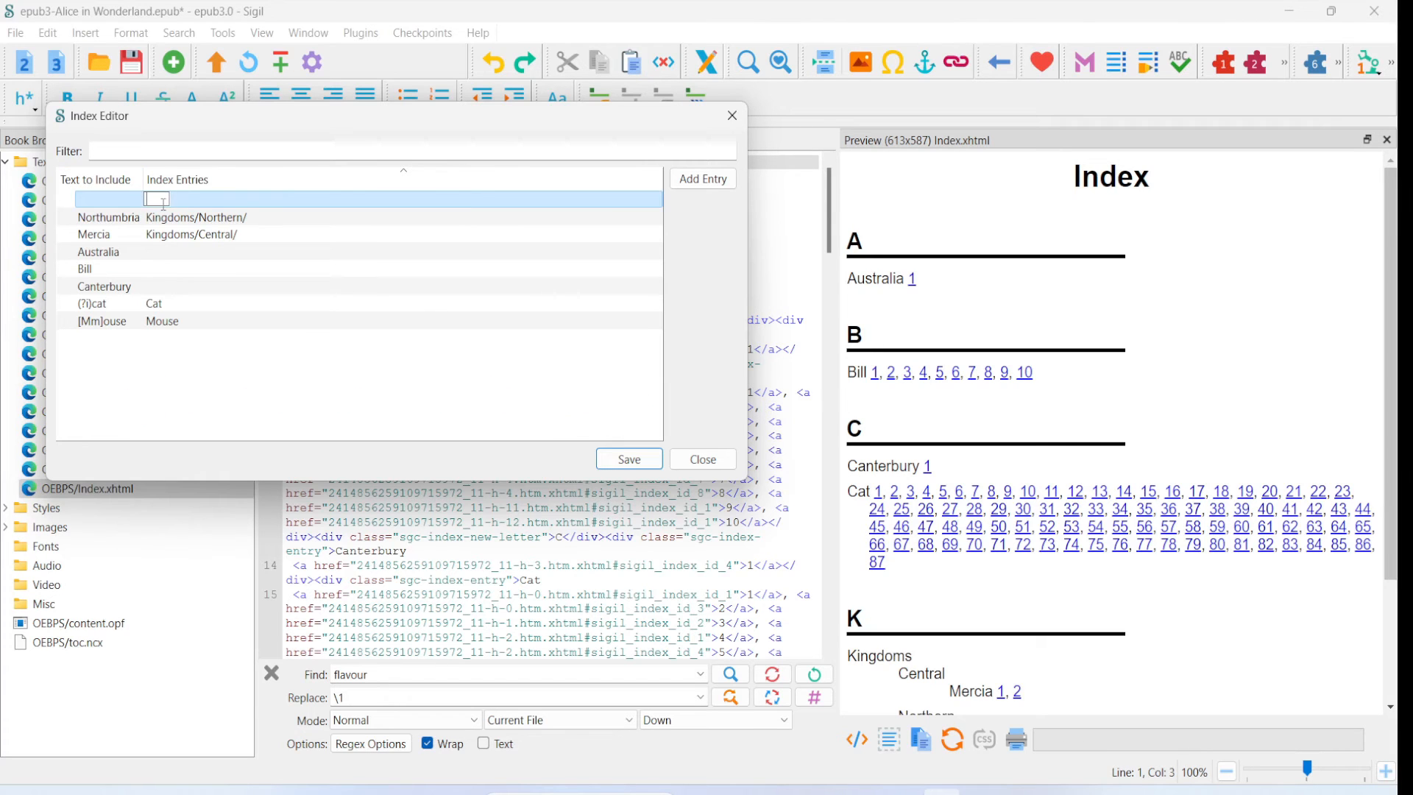
text(Turtle)
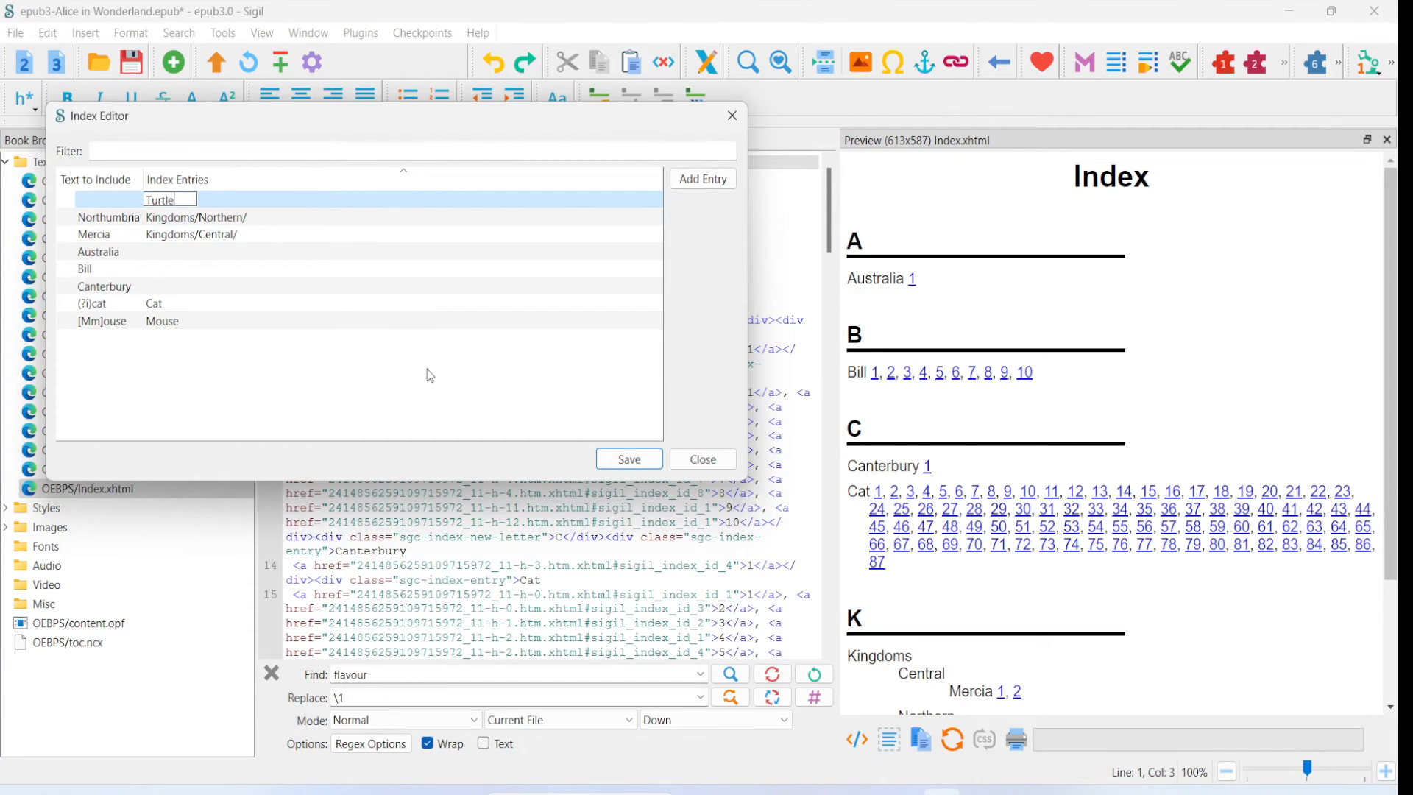
key(Return)
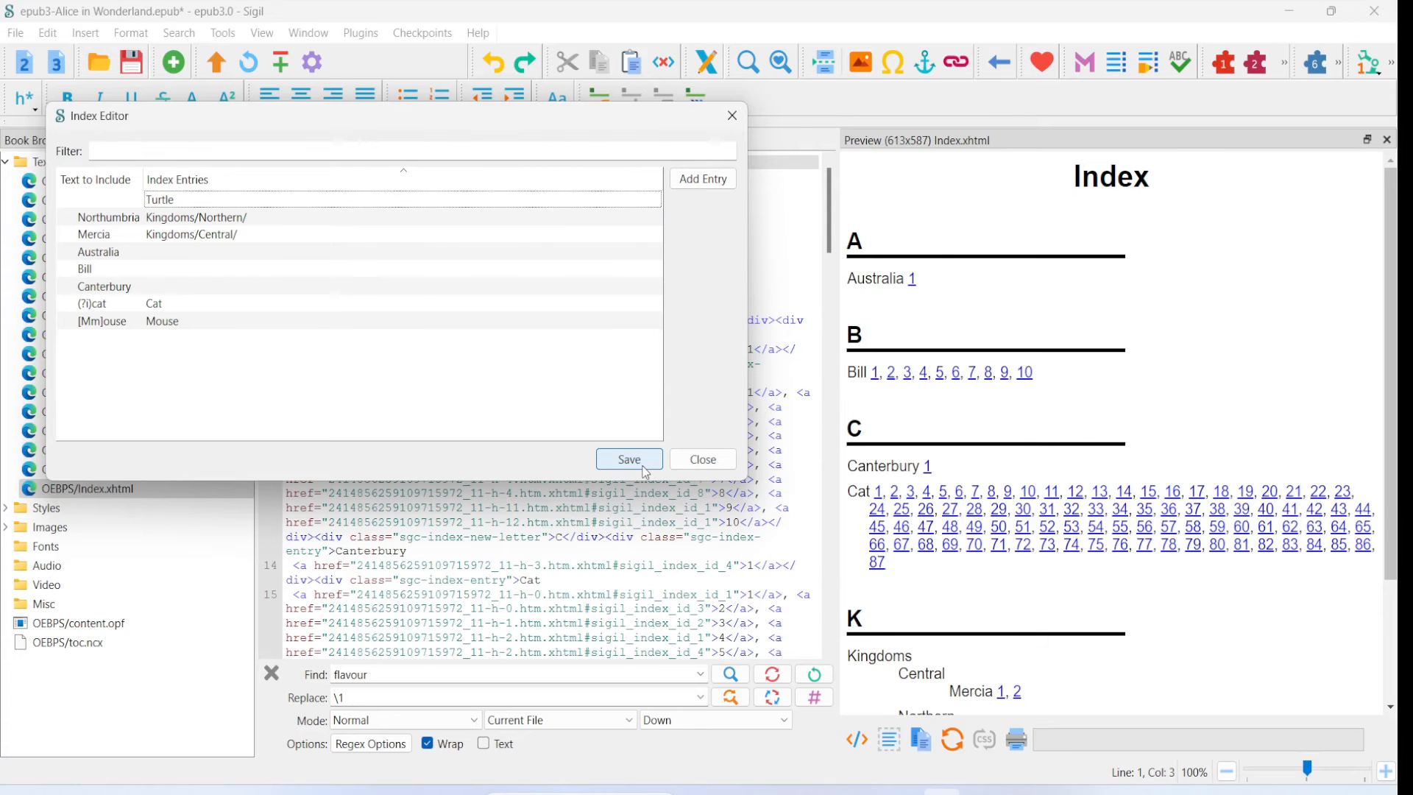
click(644, 469)
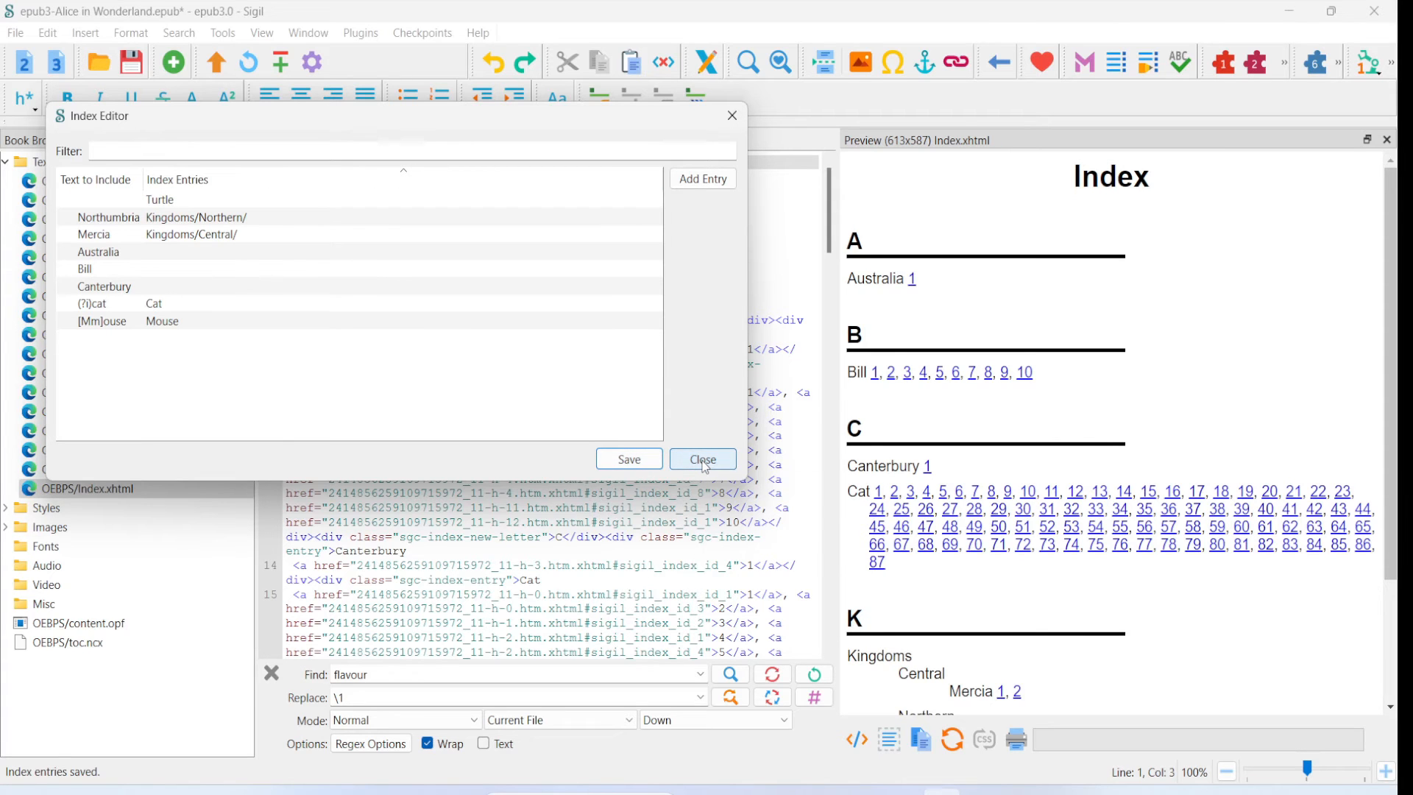
click(704, 460)
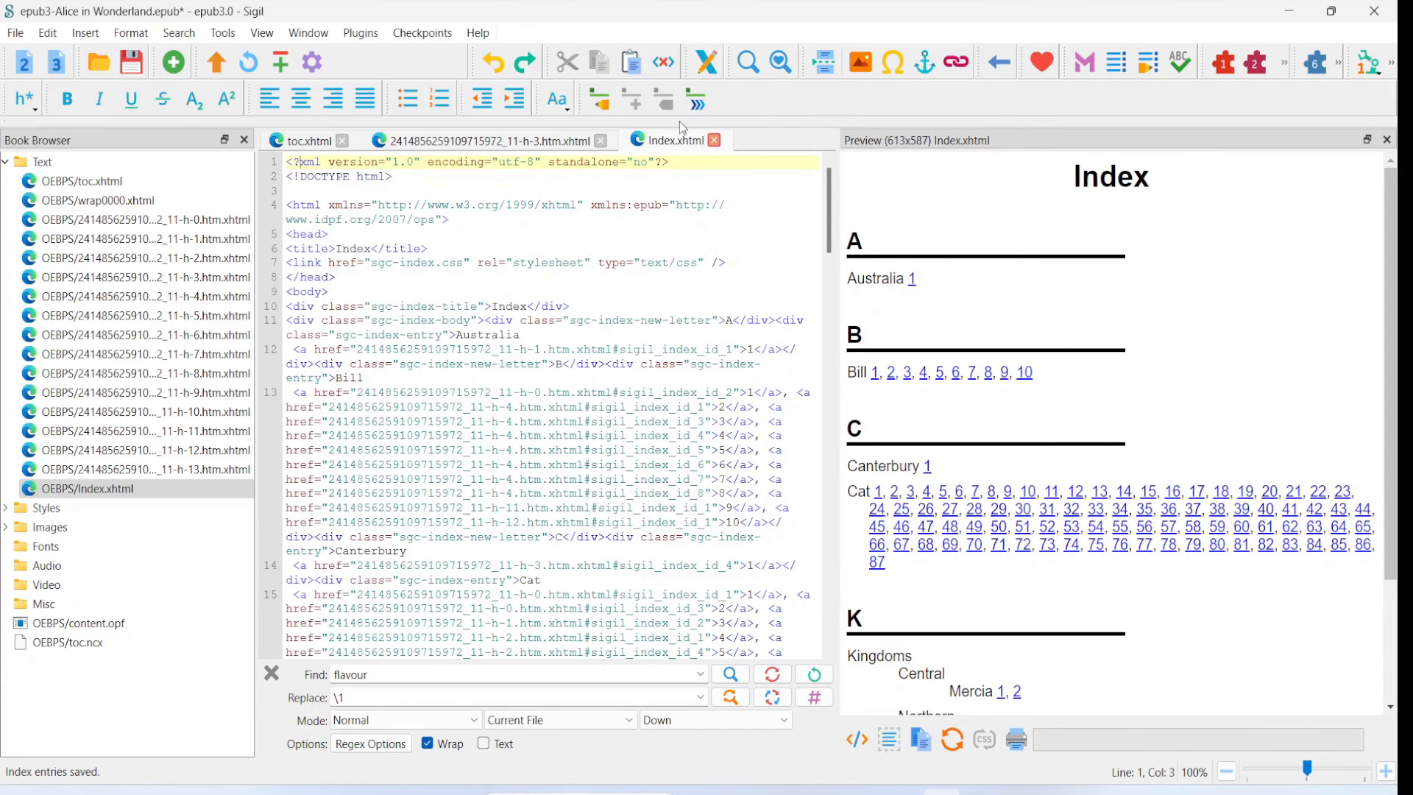
- Regenerate the index, overwriting the existing Index.xhtml, and check the preview for a Turtle entry
click(696, 100)
click(687, 432)
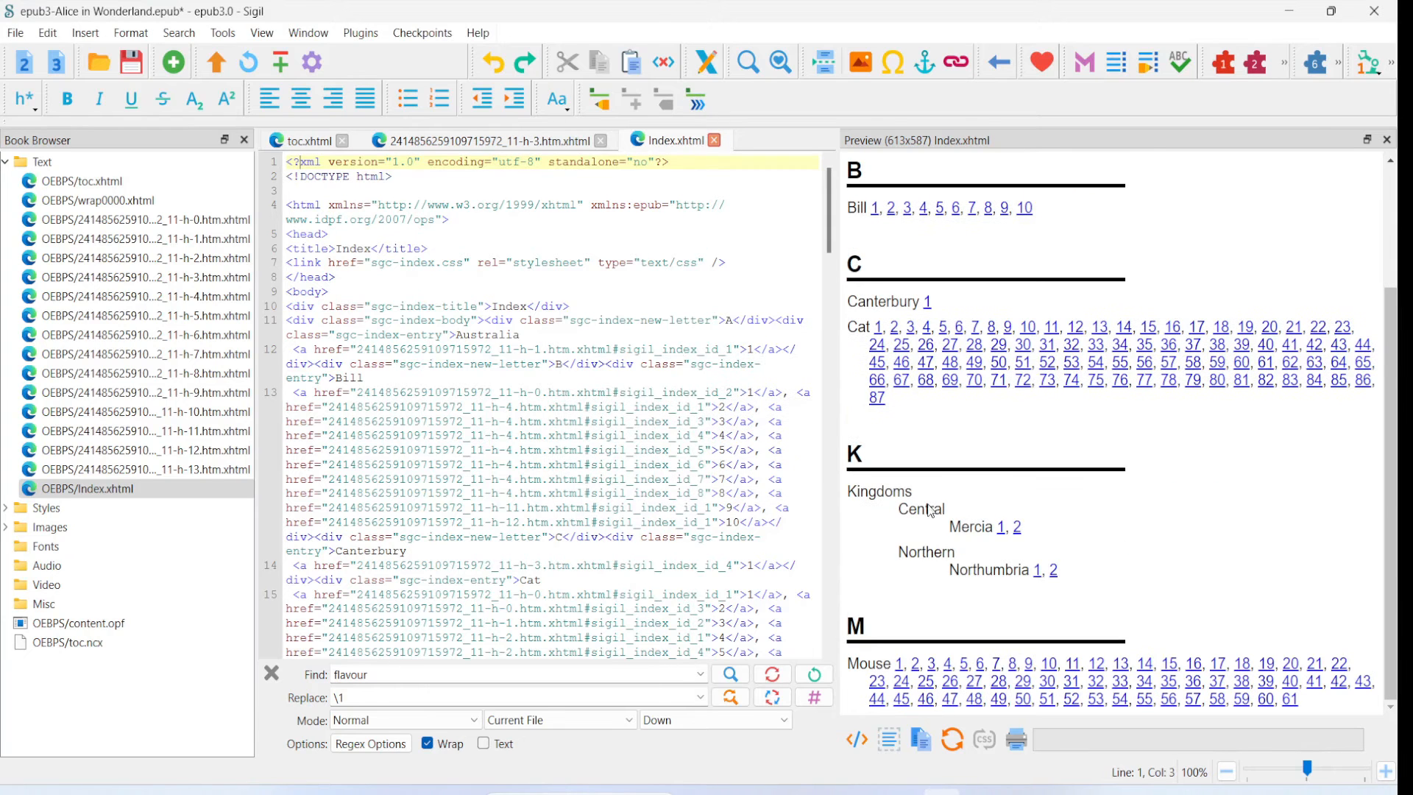
scroll(935, 633, up, 2)
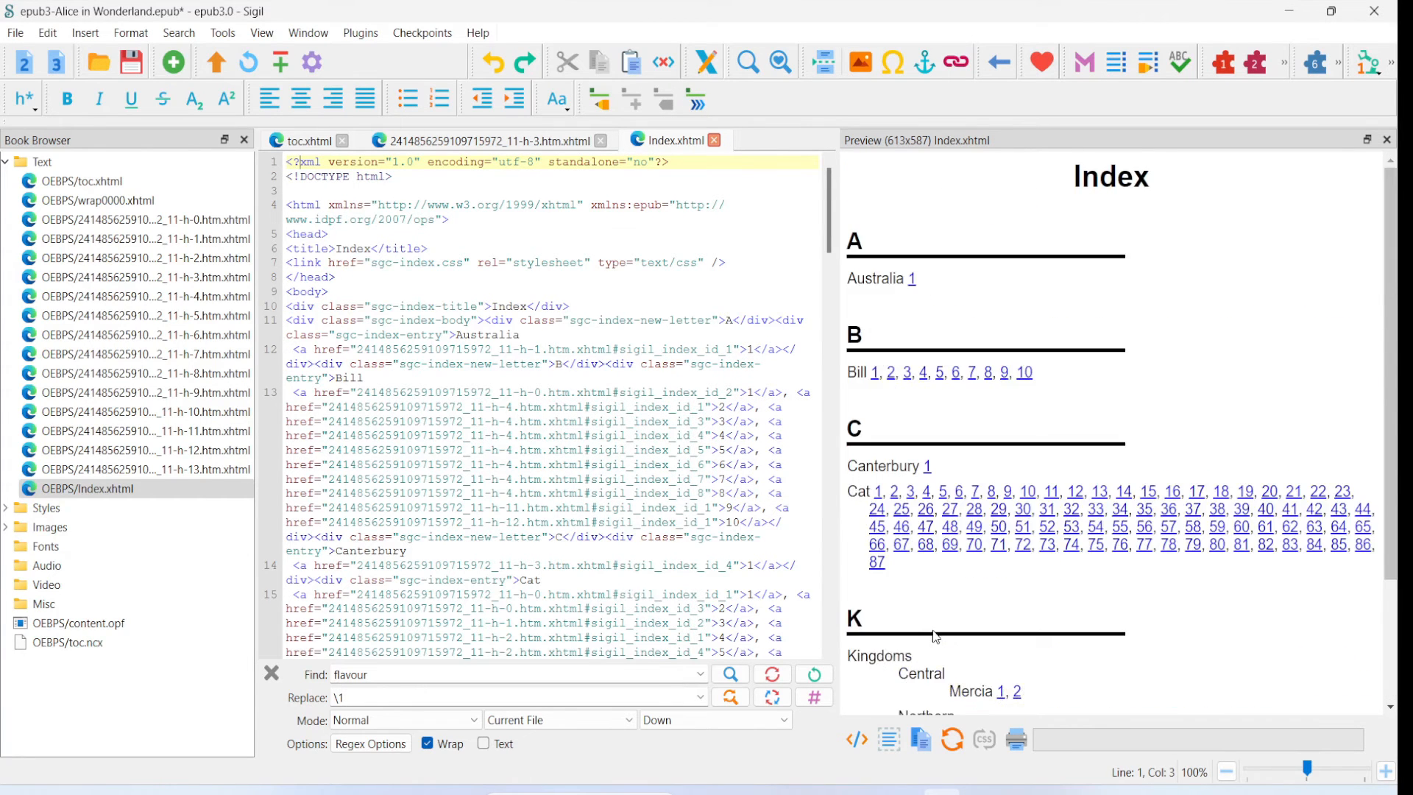
scroll(935, 635, down, 2)
scroll(925, 625, up, 2)
- Add an index entry with Tiger as the text to include and a blank index entry, then save and close the editor
click(599, 97)
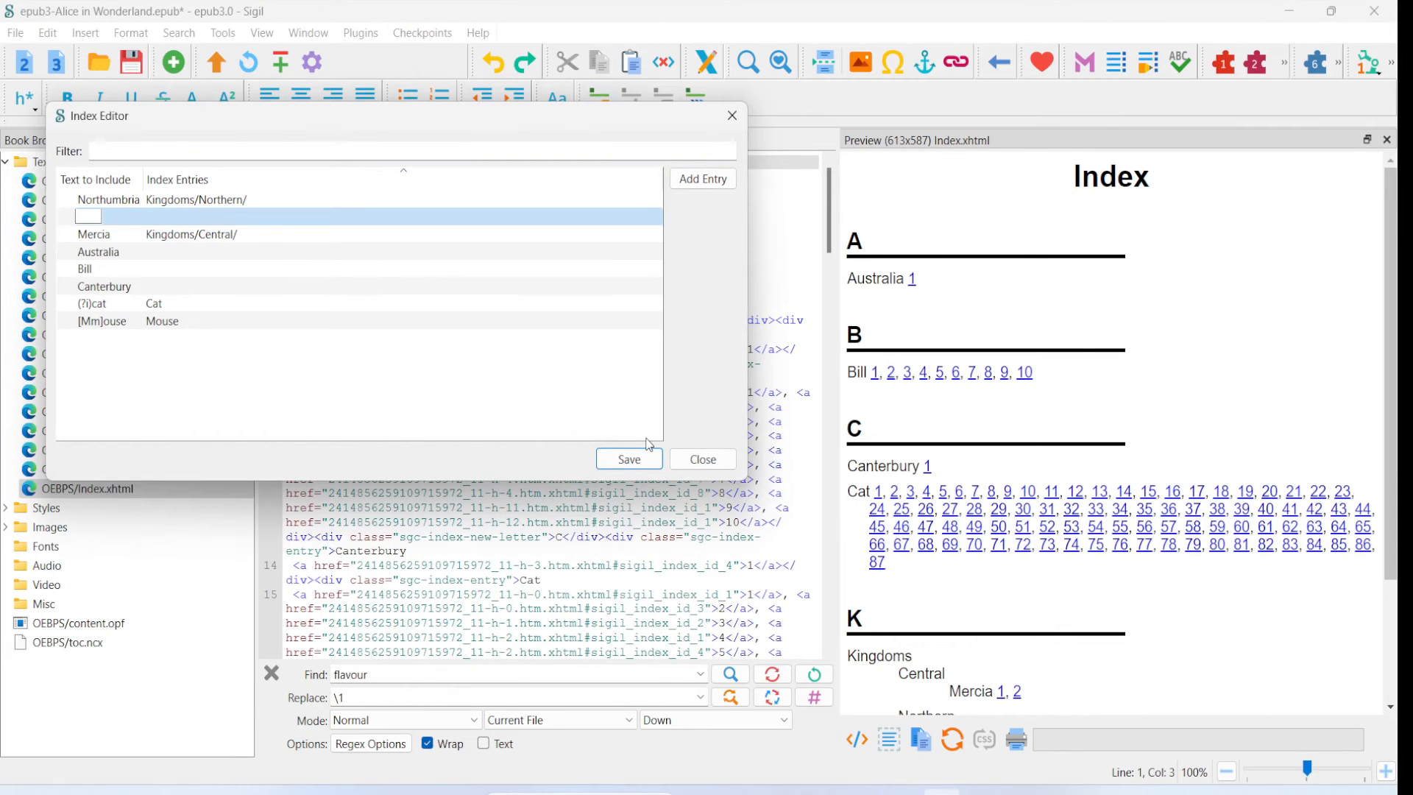
text(Tiger)
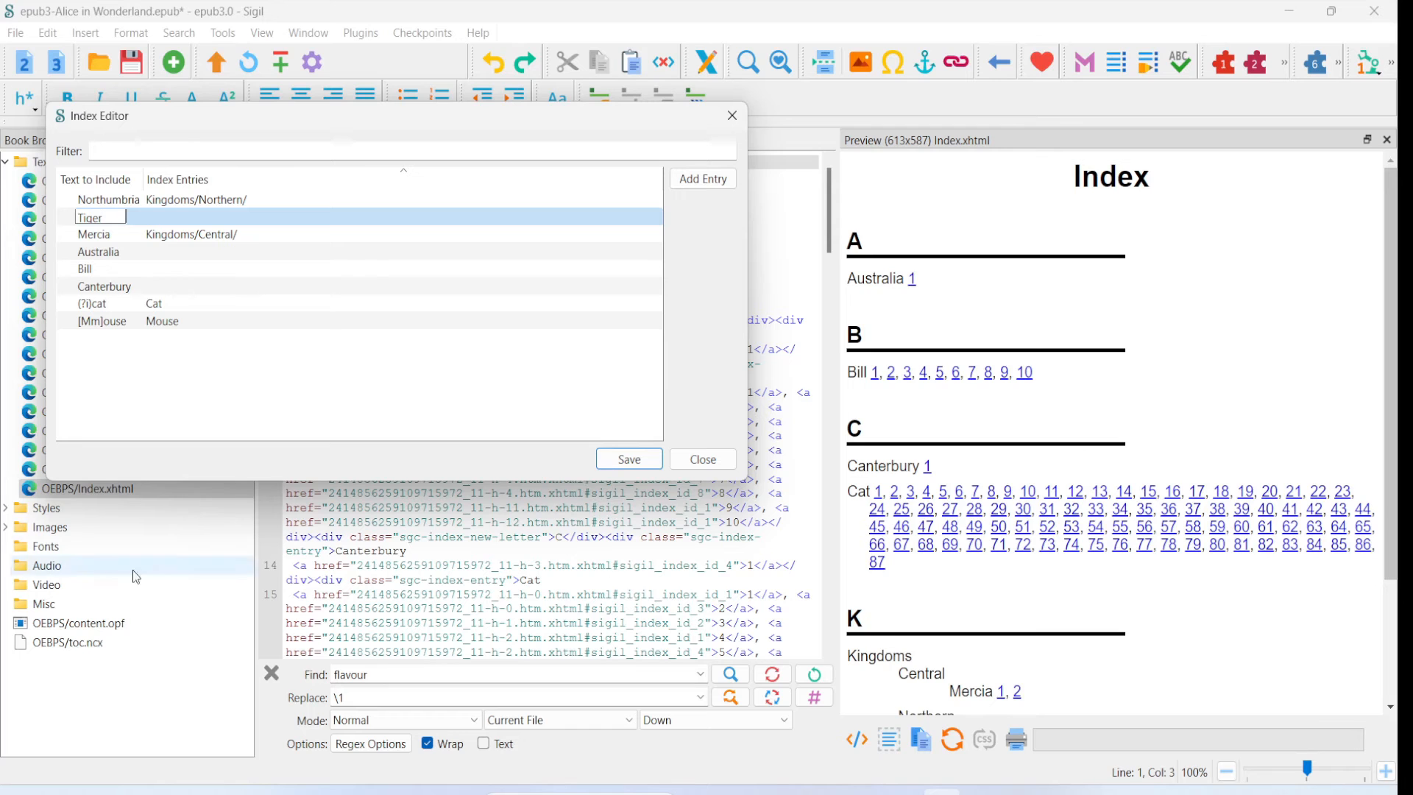
click(148, 426)
click(626, 458)
click(702, 460)
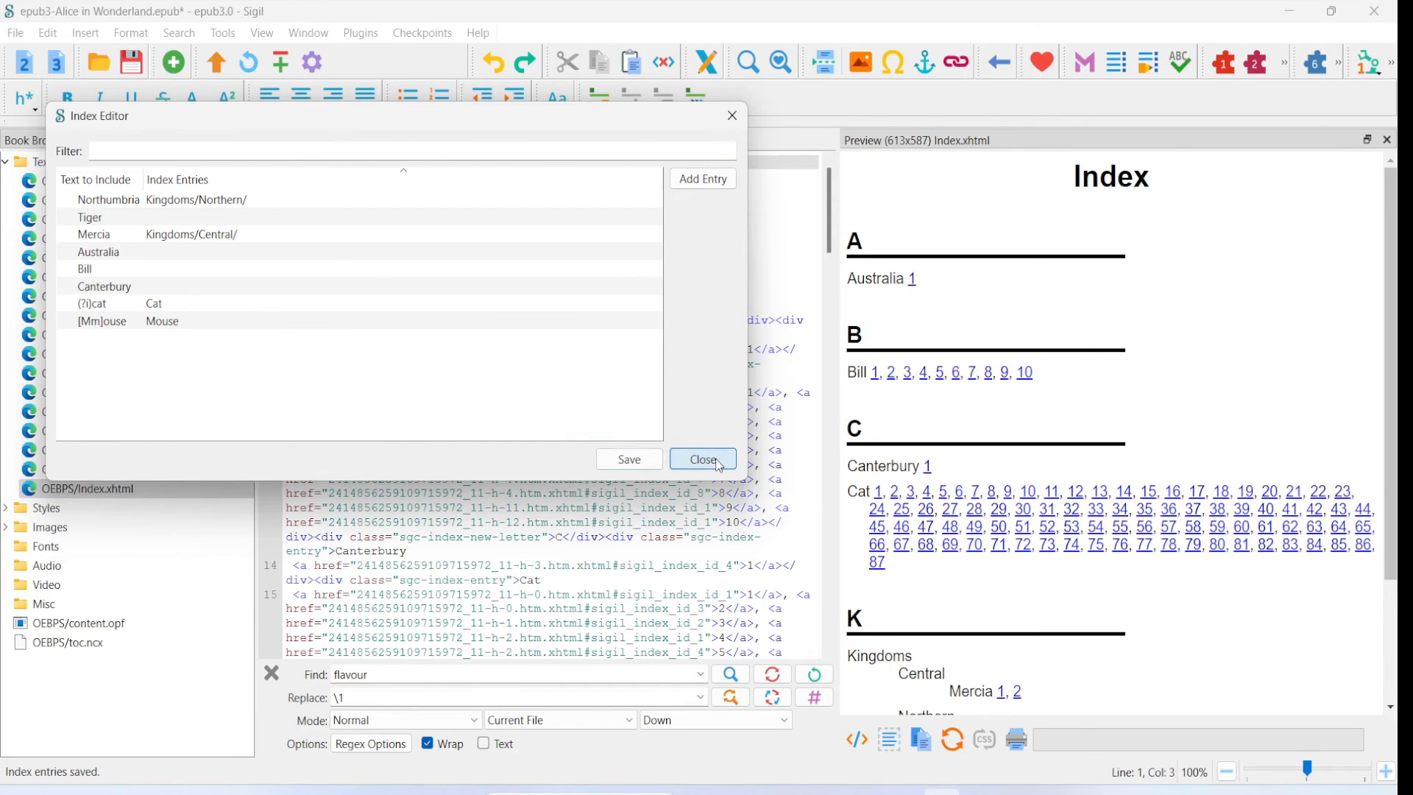
- Create the index again, overwriting Index.xhtml, and look through the preview for Tiger
click(697, 100)
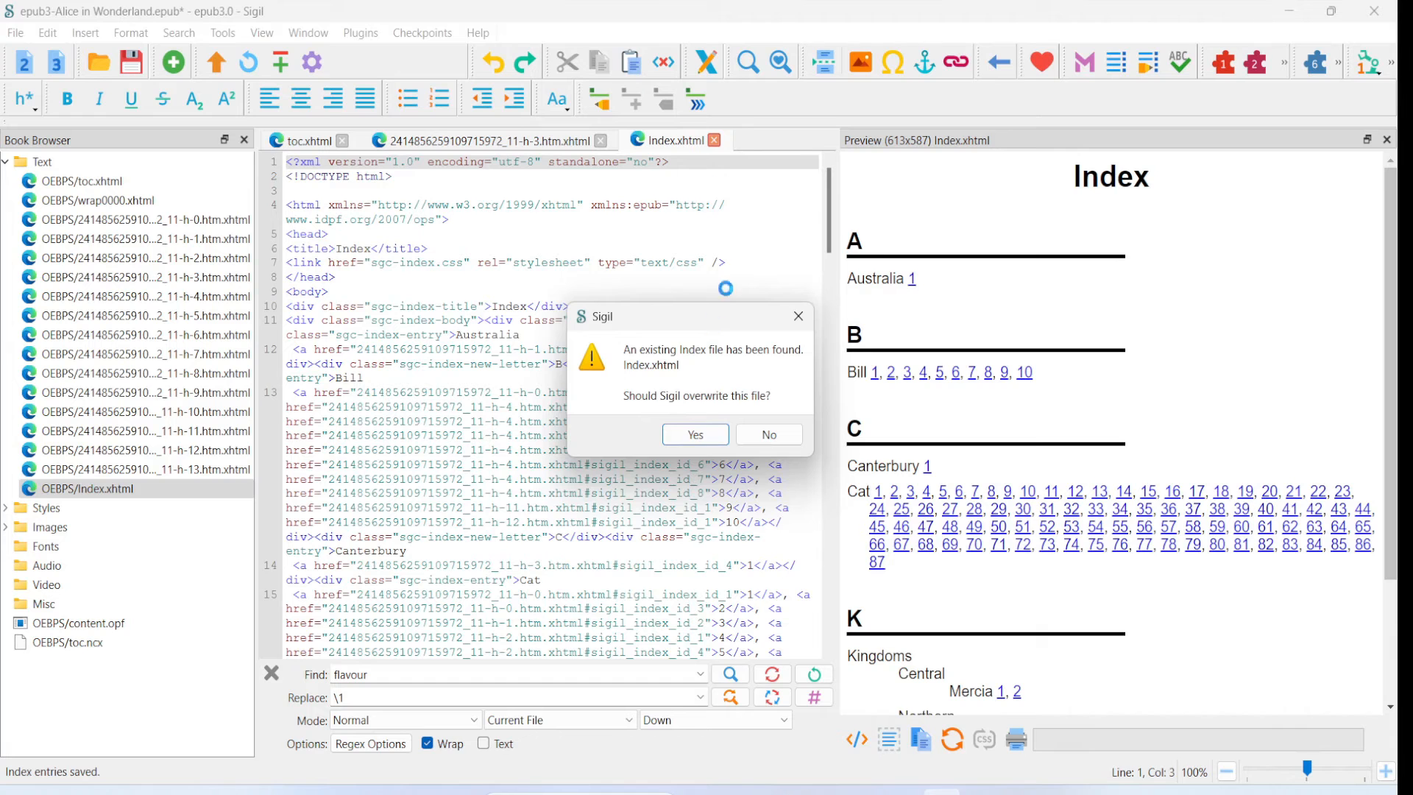
click(689, 433)
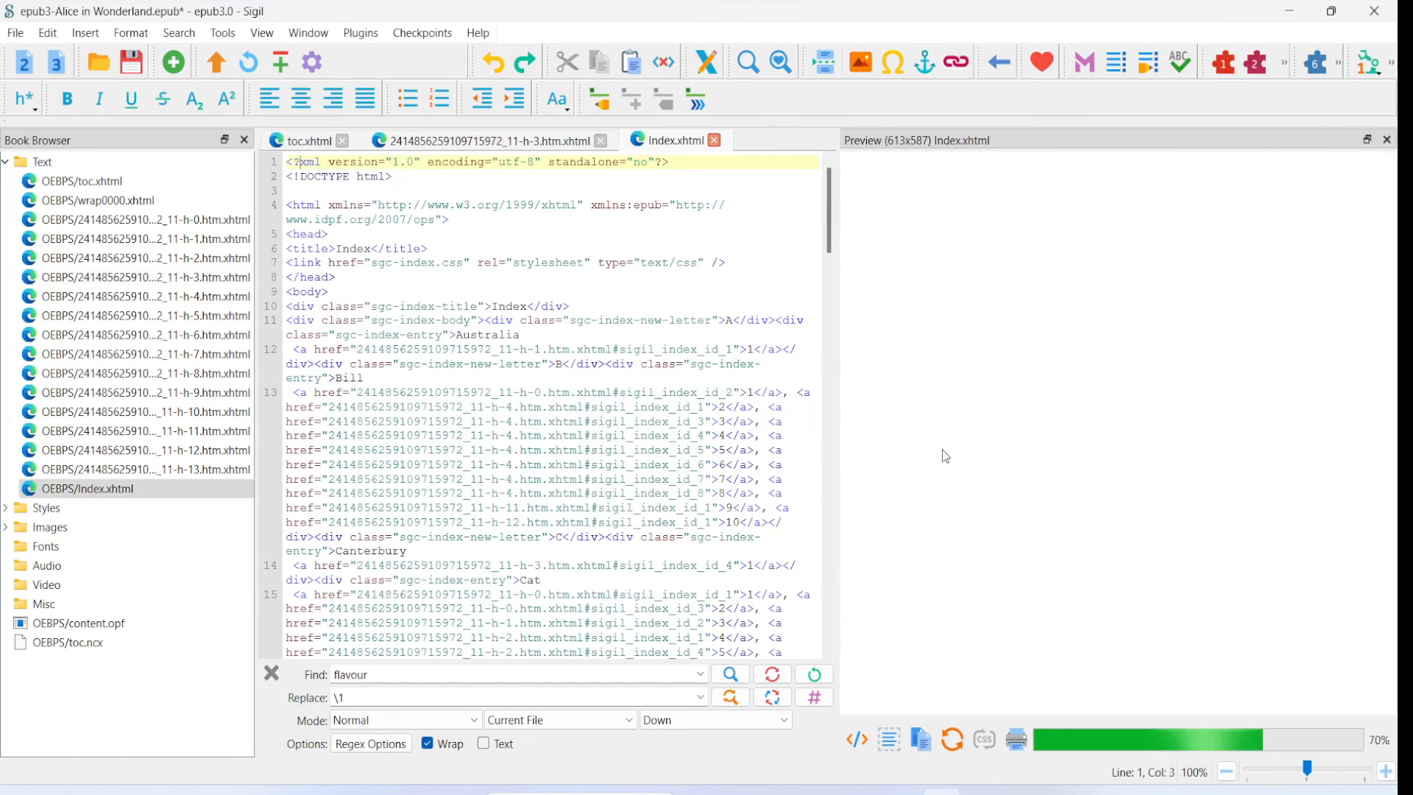
scroll(985, 438, down, 3)
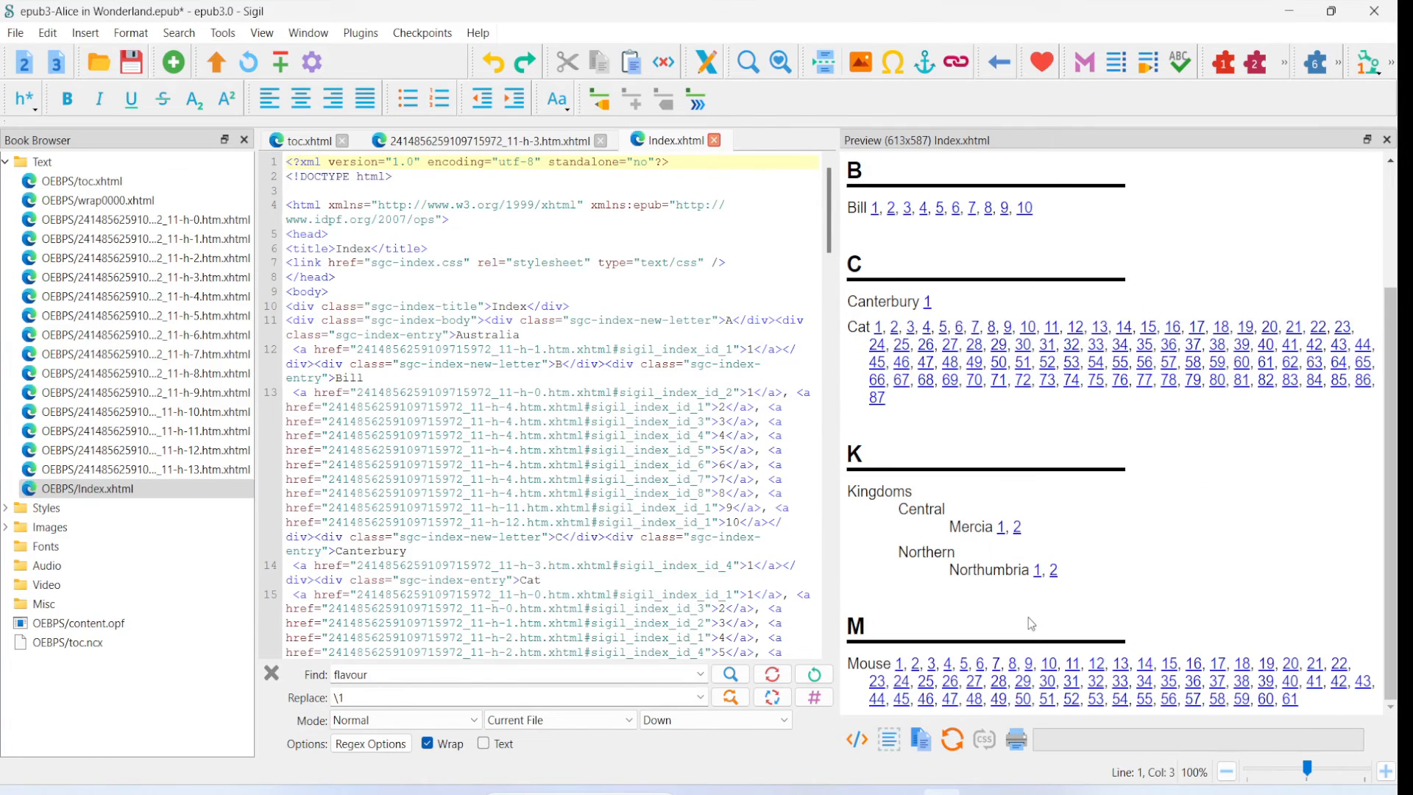
scroll(1019, 580, up, 3)
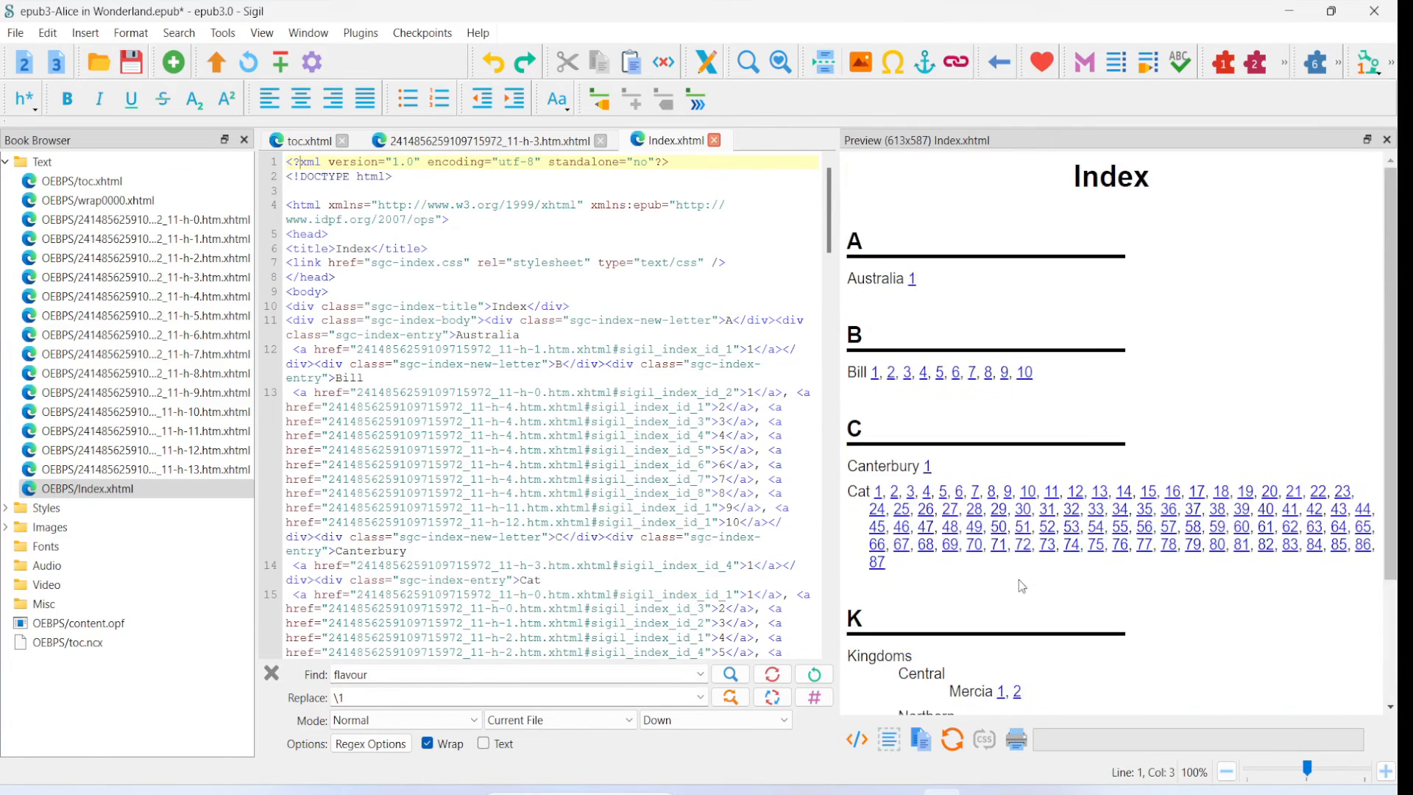
- Reopen the Index Editor, compare the Tiger entry with the index preview, and delete that entry
click(602, 101)
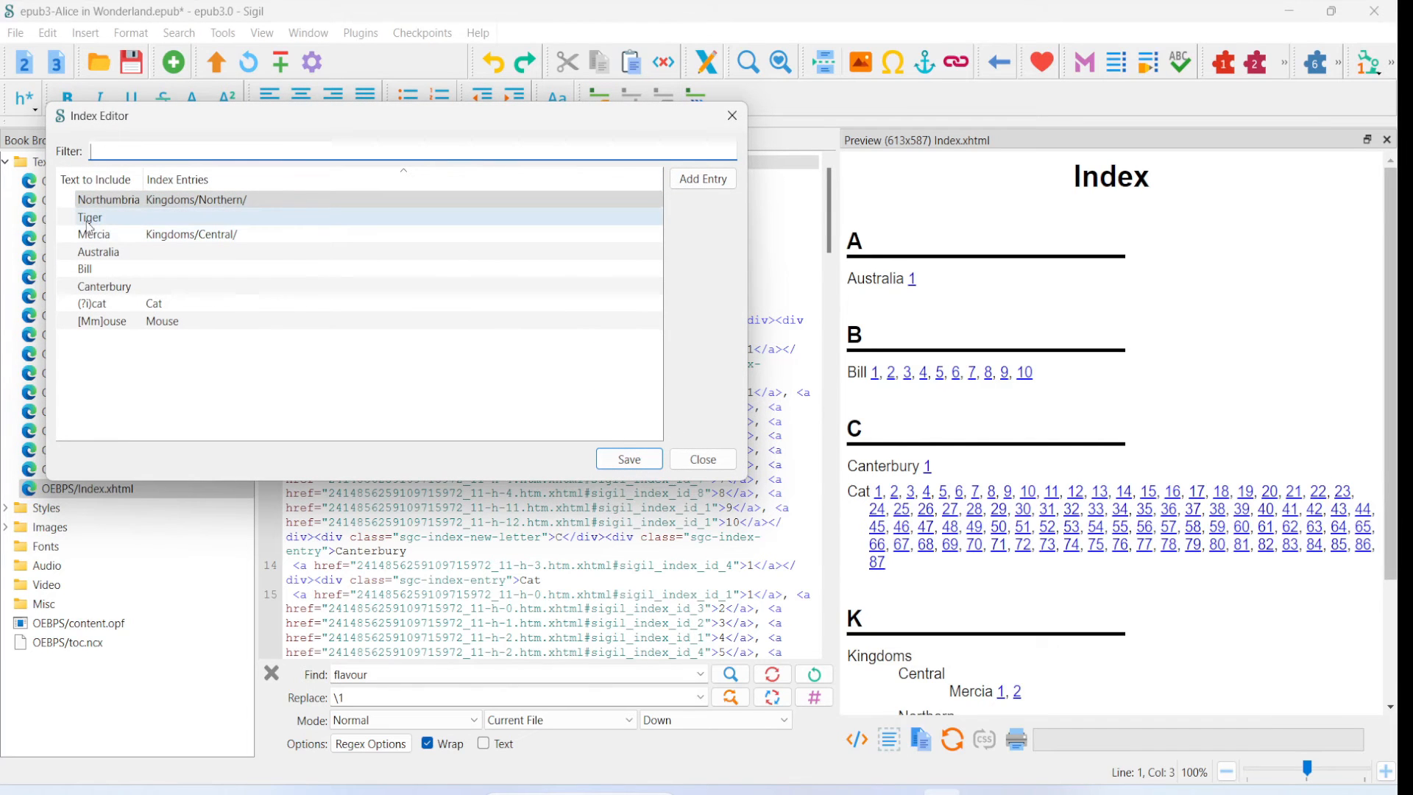
click(89, 221)
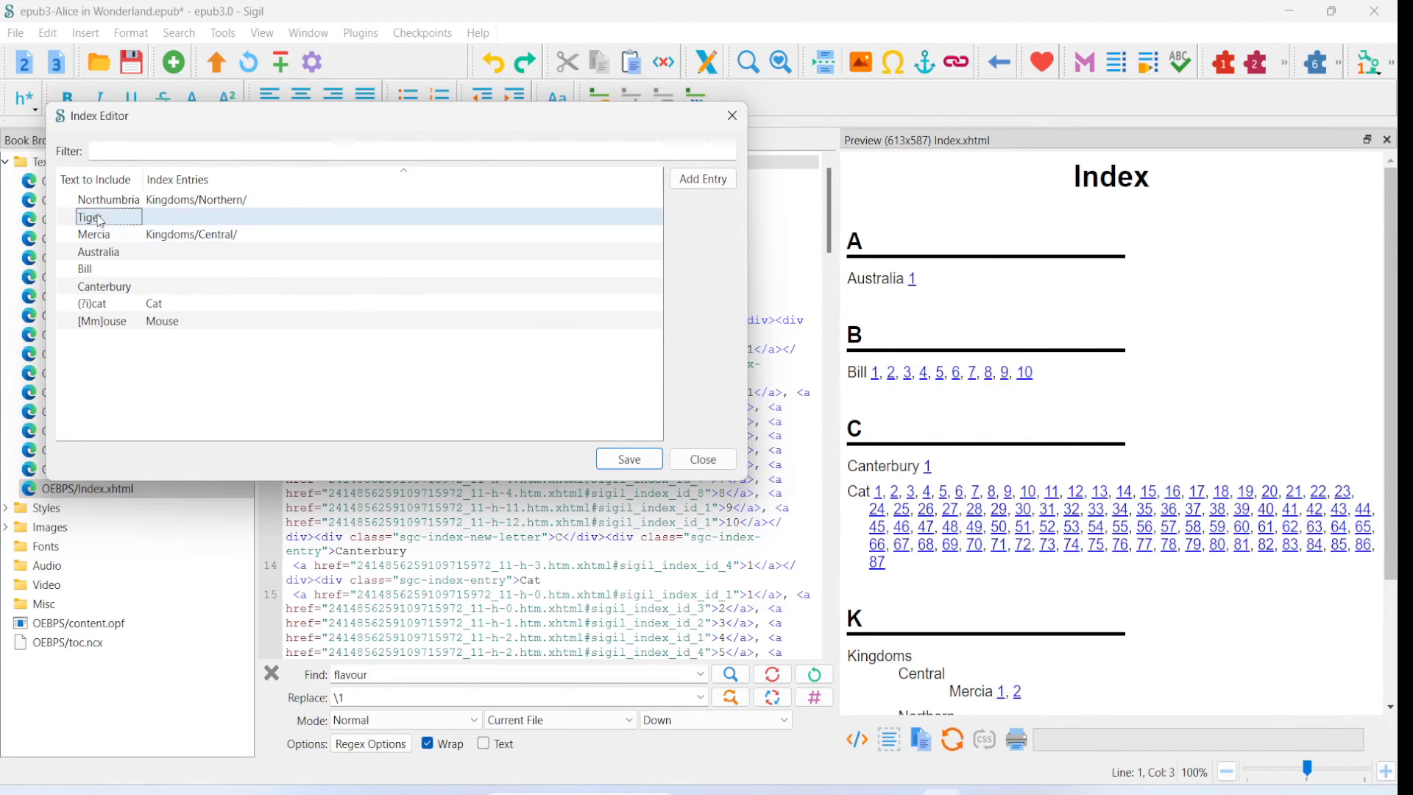
drag(243, 117, 313, 84)
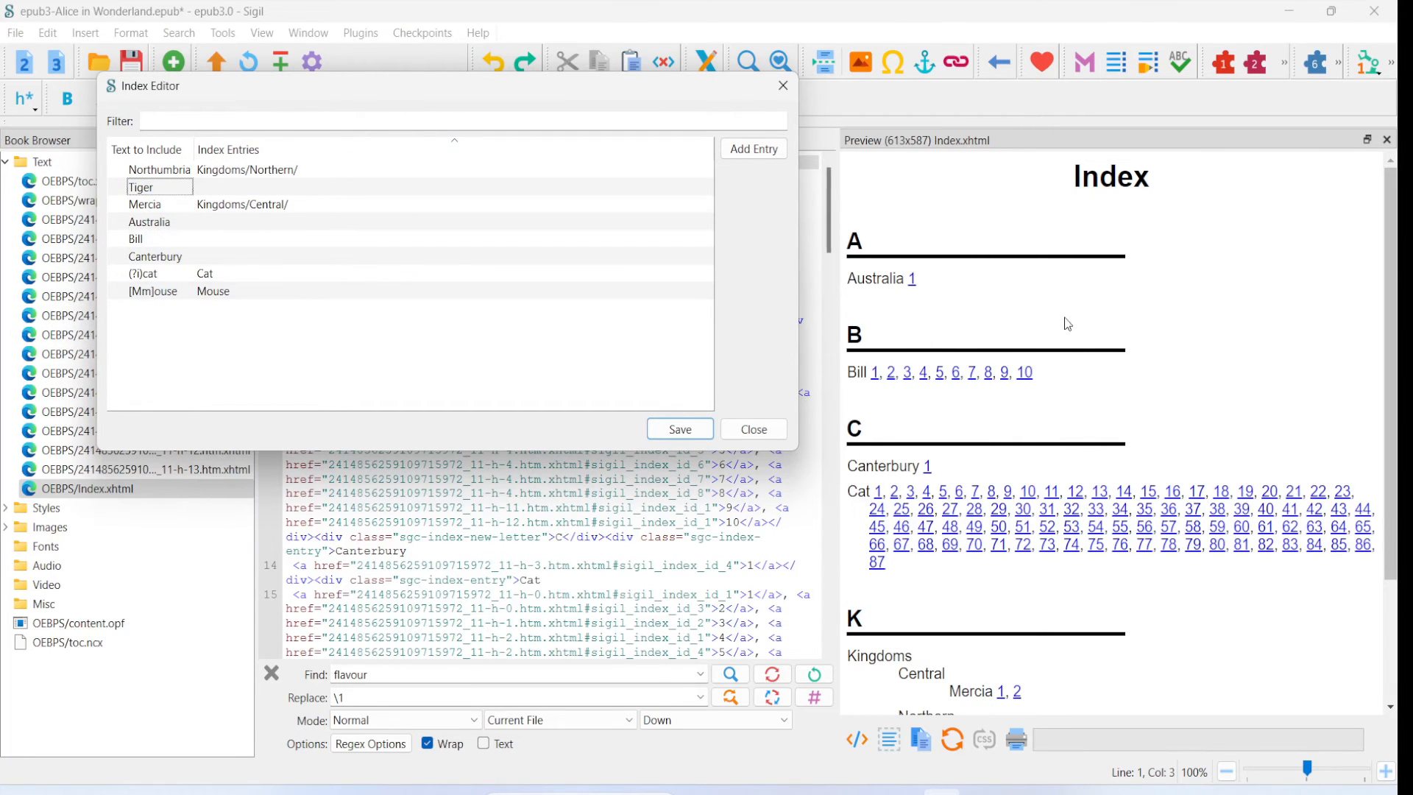
scroll(1068, 331, down, 2)
scroll(1085, 392, up, 2)
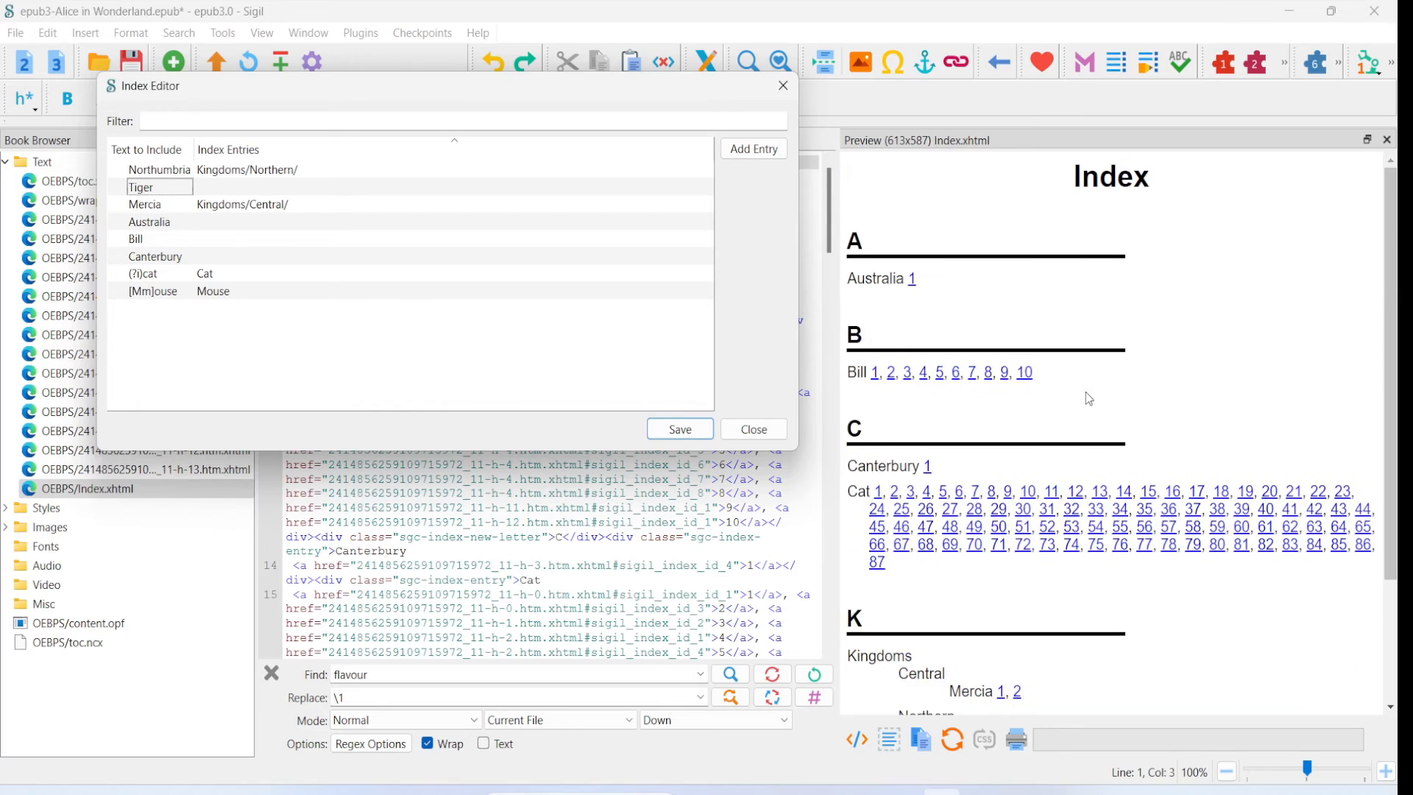
double_click(228, 188)
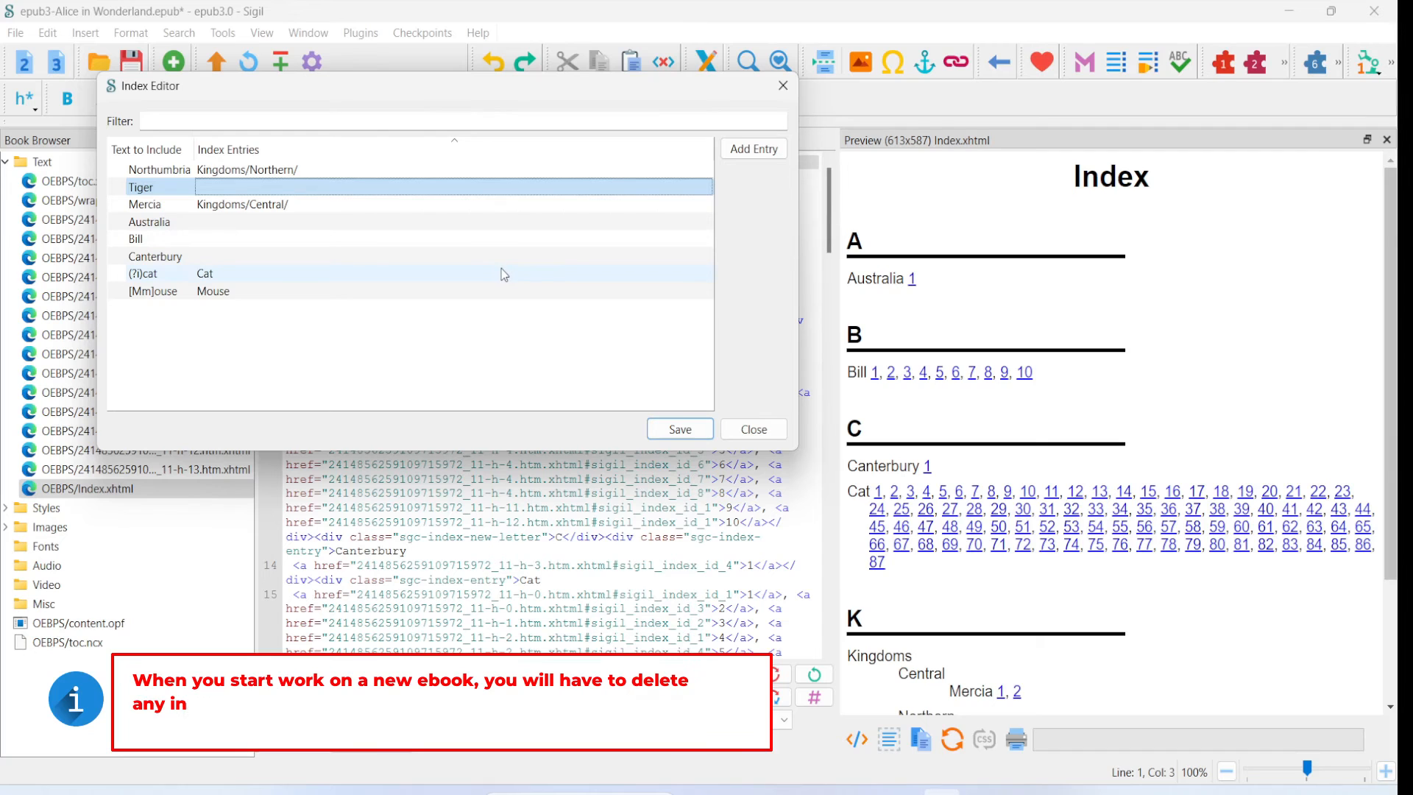
key(Delete)
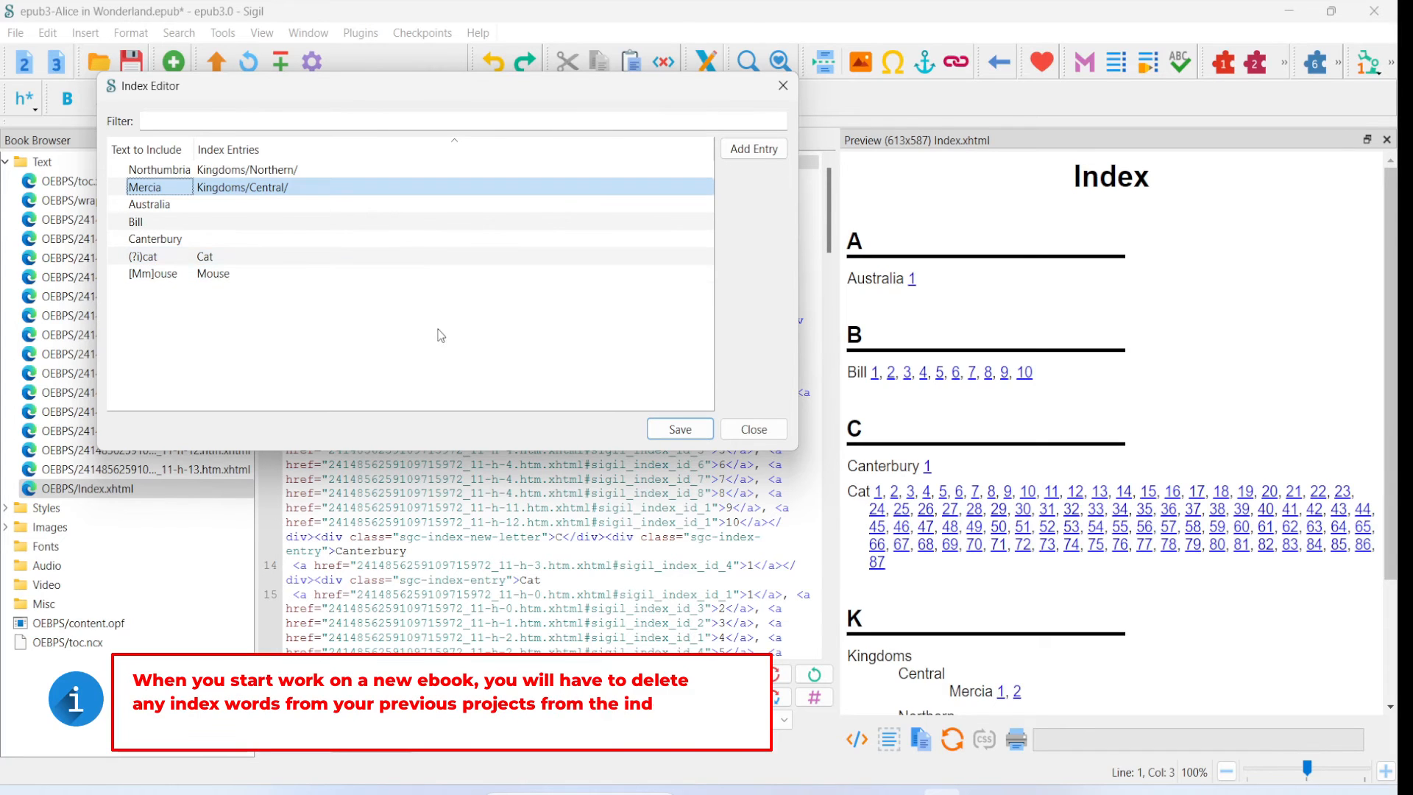
- Try to delete the index entries from Mercia through [Mm]ouse together
drag(158, 190, 196, 277)
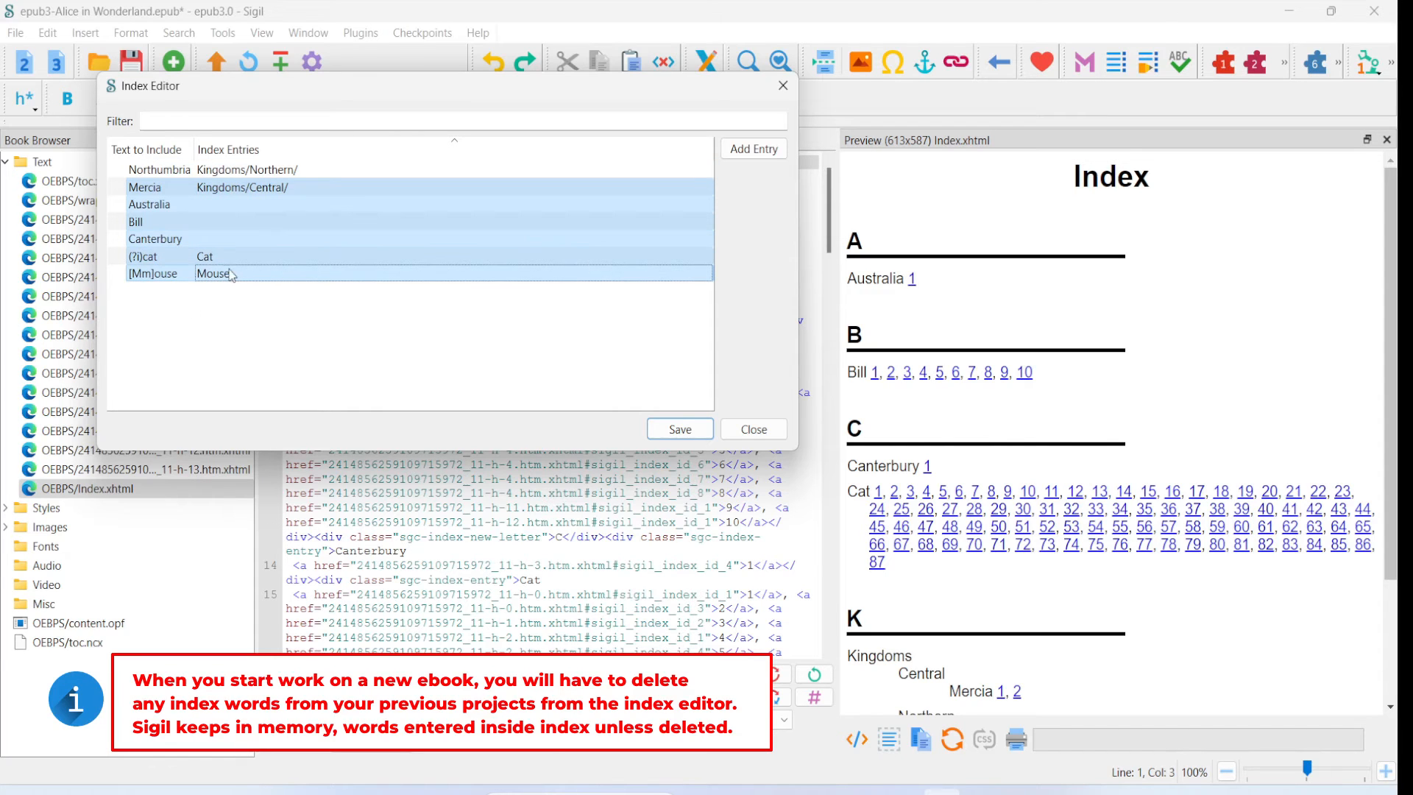
right_click(303, 211)
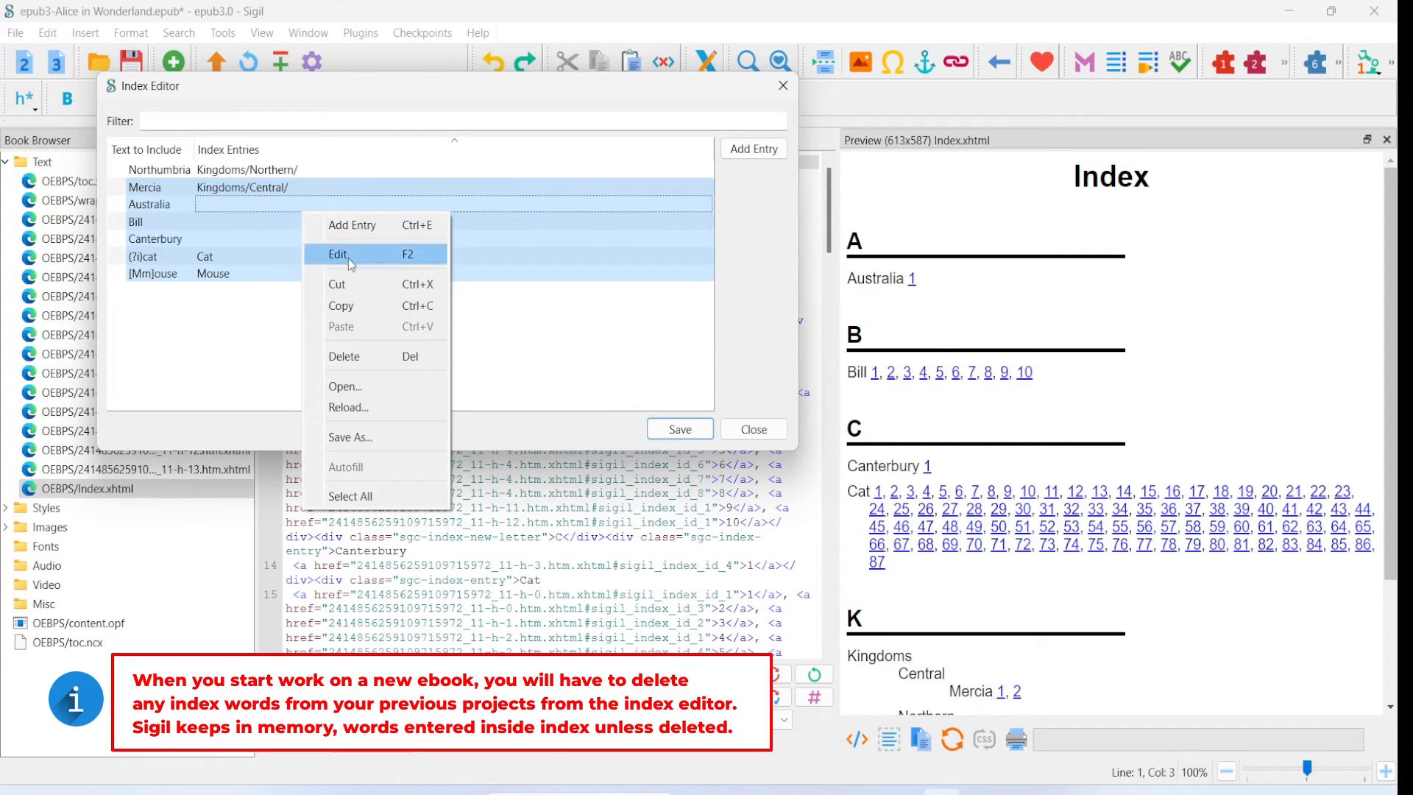
click(356, 358)
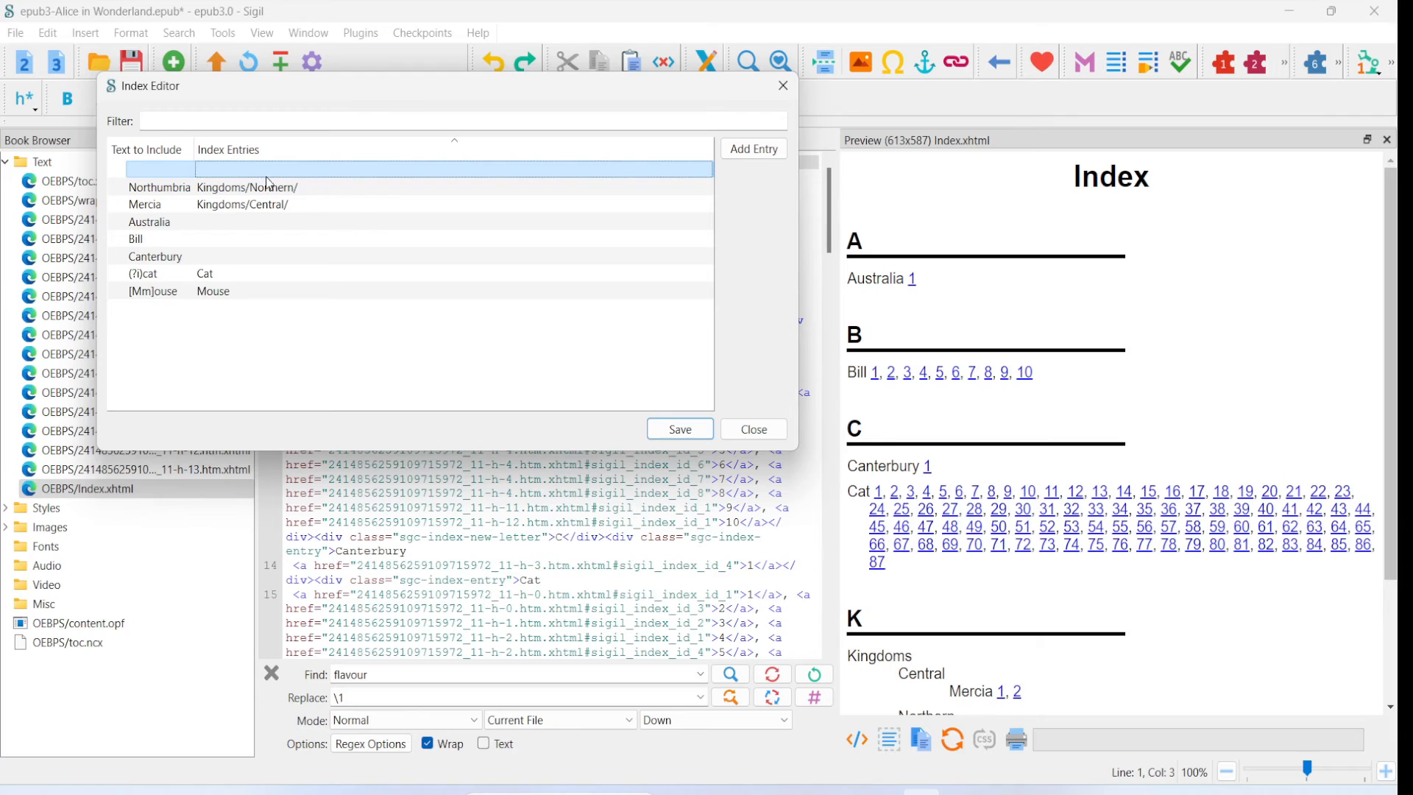
- Delete every entry in the Index Editor, including the blank row, then save the emptied list and close the editor
shift+click(231, 291)
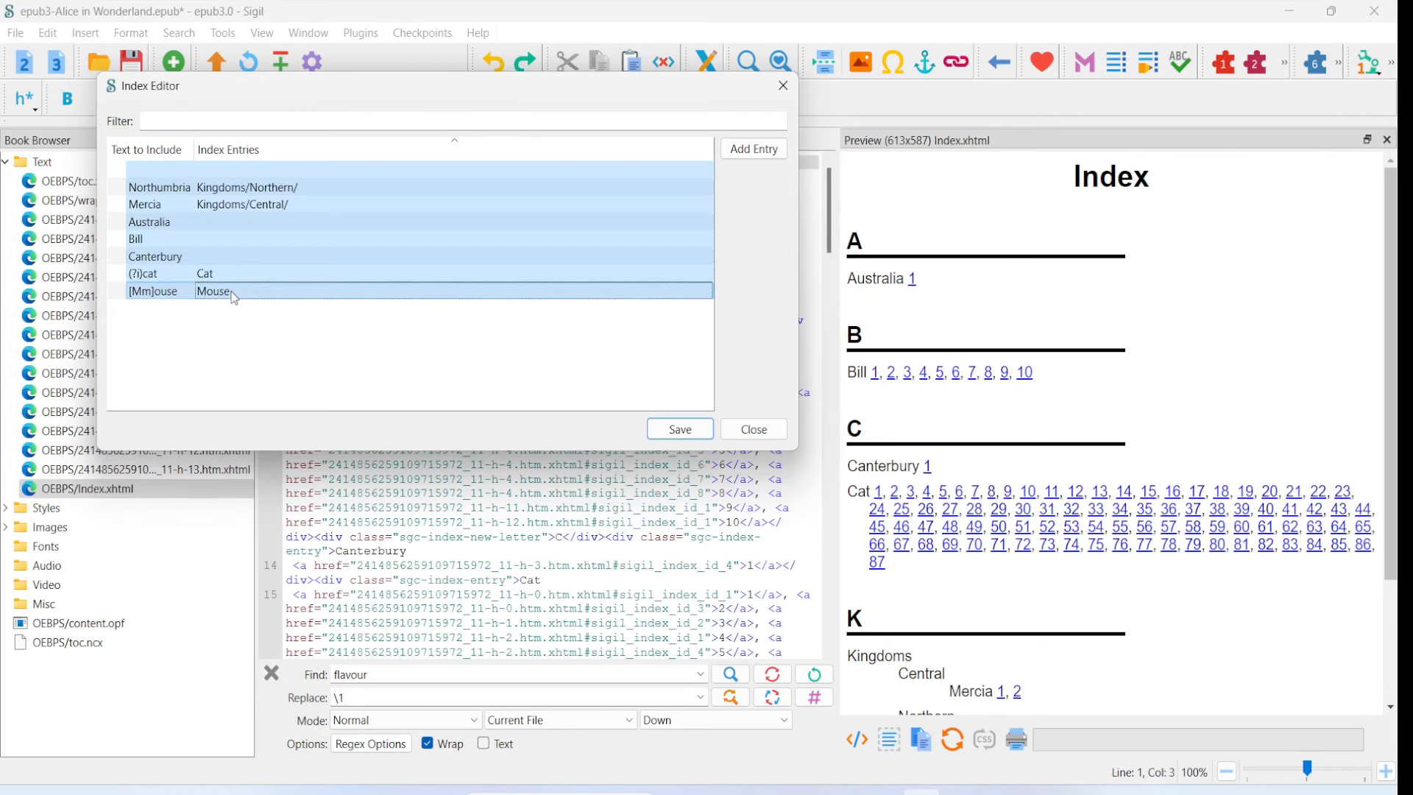
right_click(332, 286)
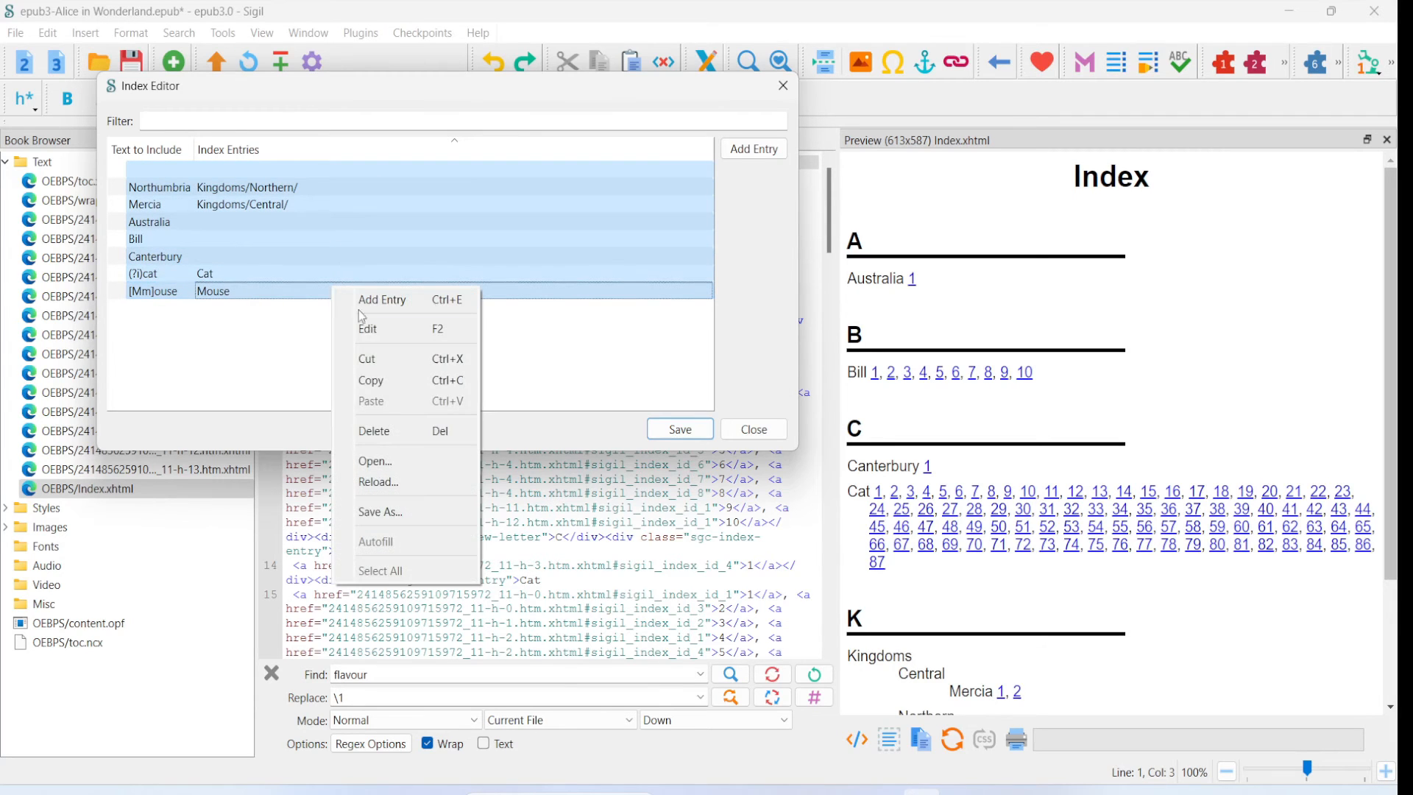
click(372, 432)
click(678, 429)
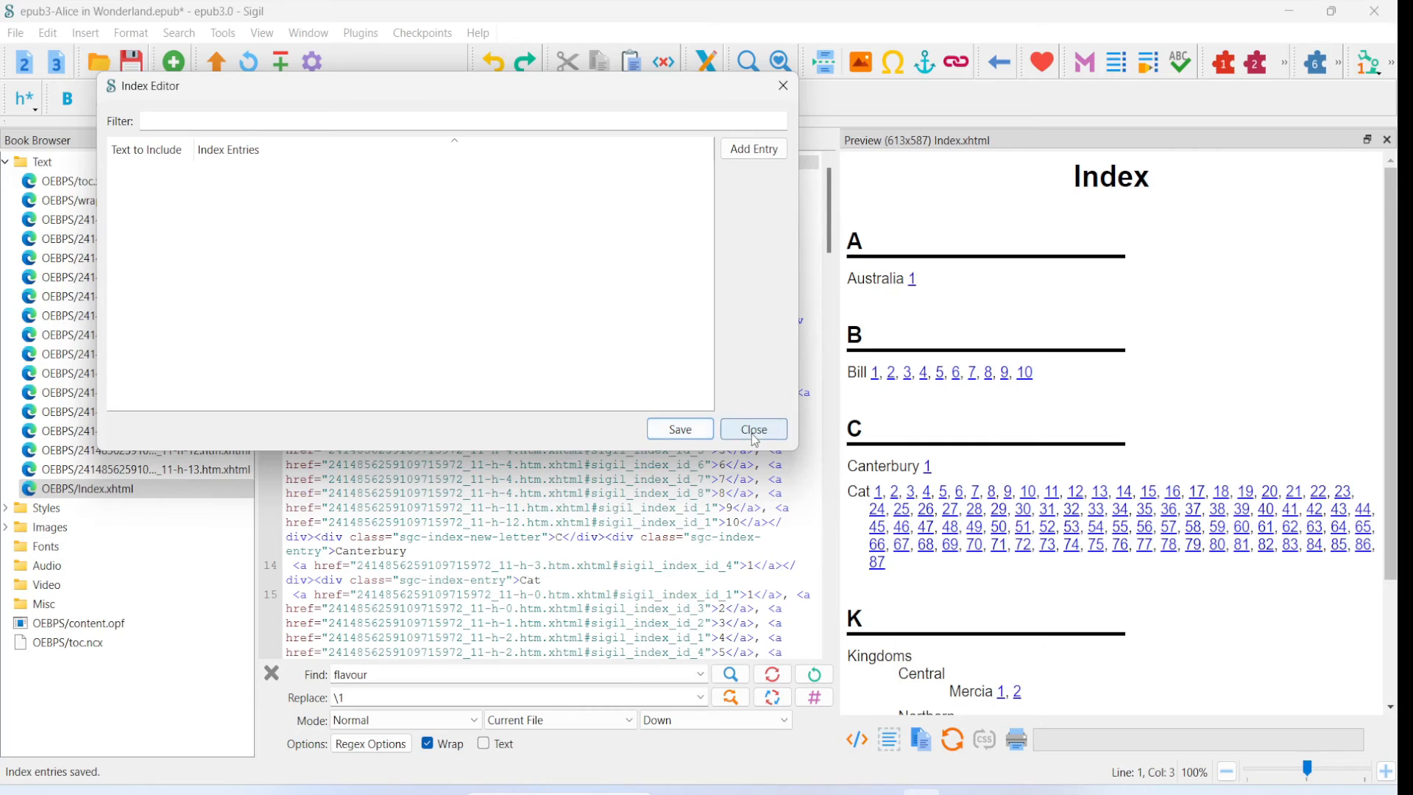
click(753, 429)
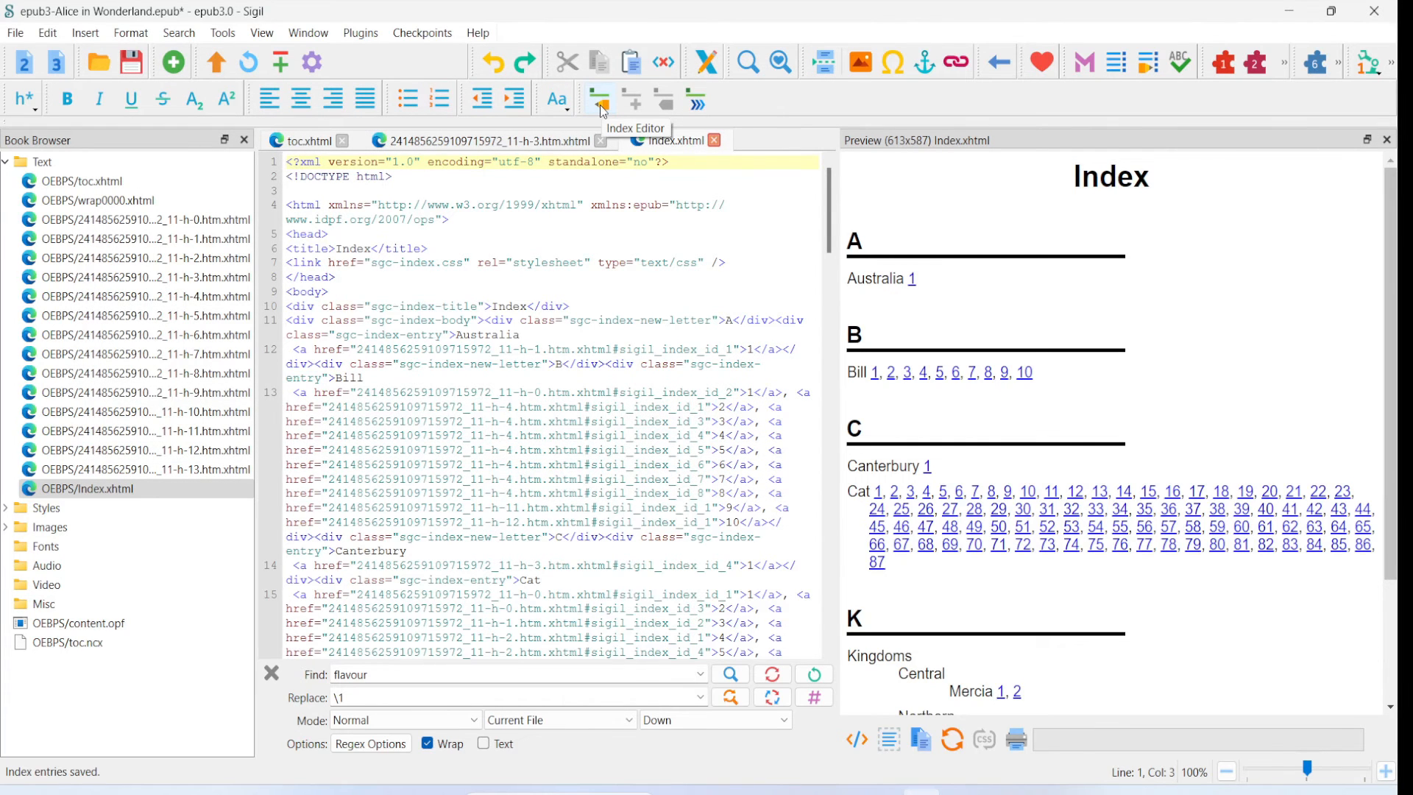
- Delete OEBPS/Index.xhtml from the book and look back through the remaining chapter text
right_click(133, 491)
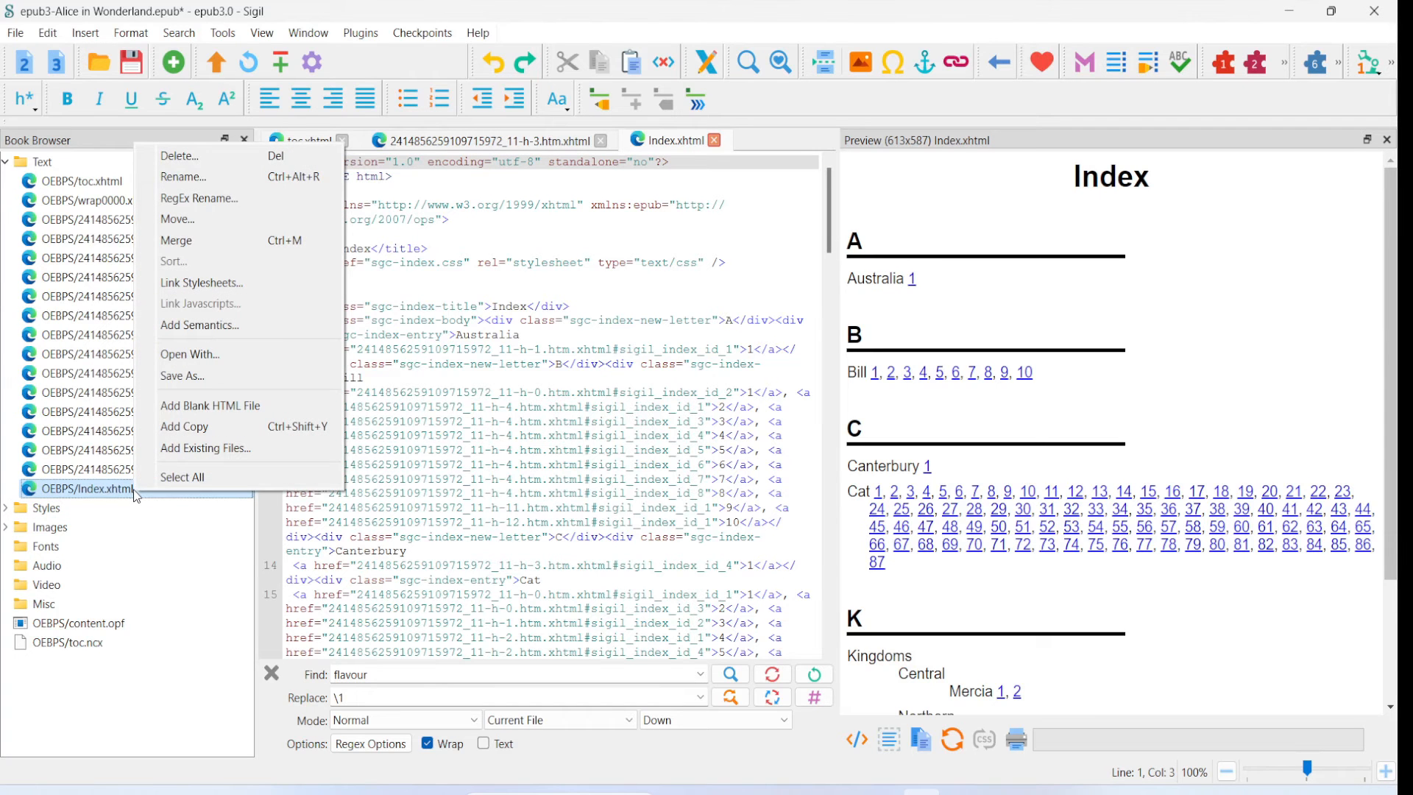
click(176, 156)
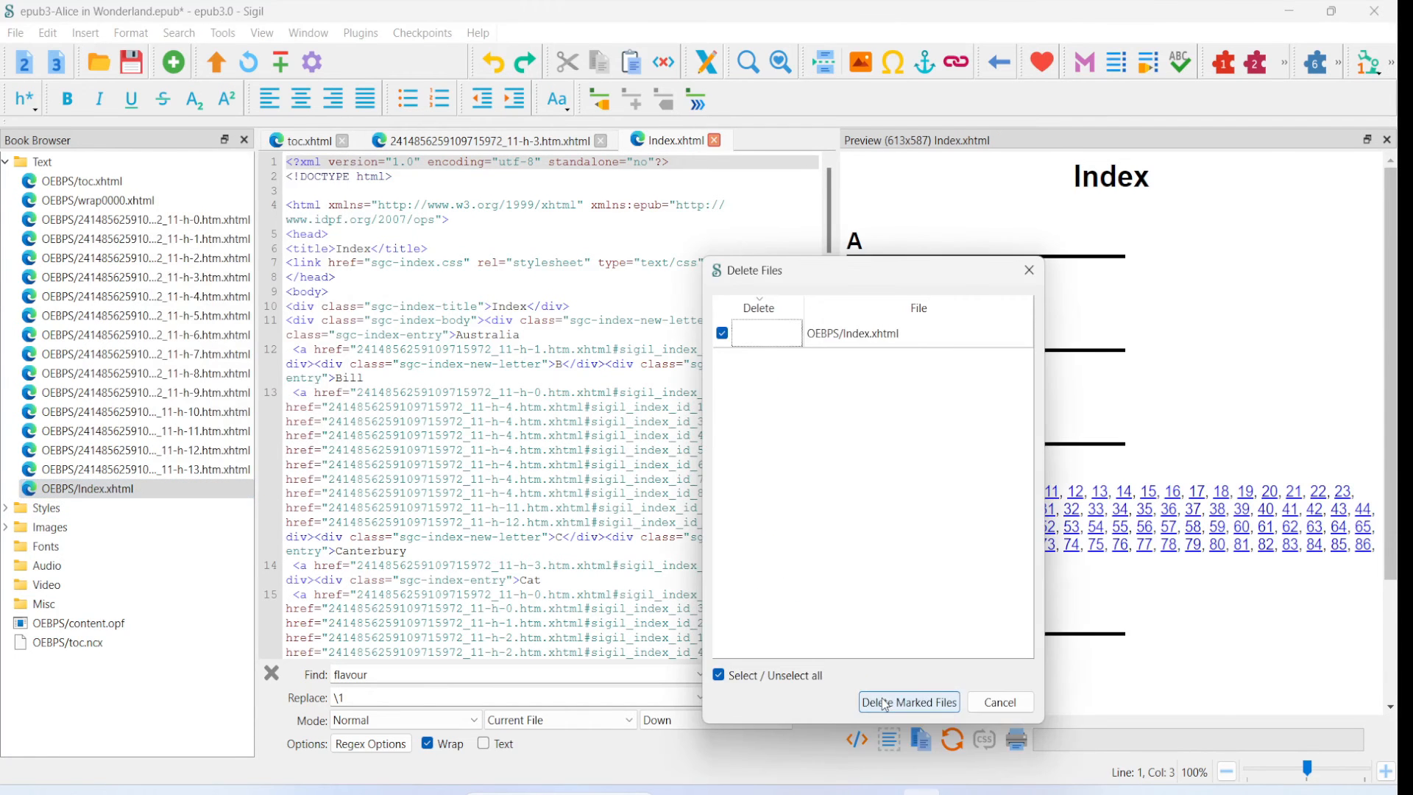
click(883, 695)
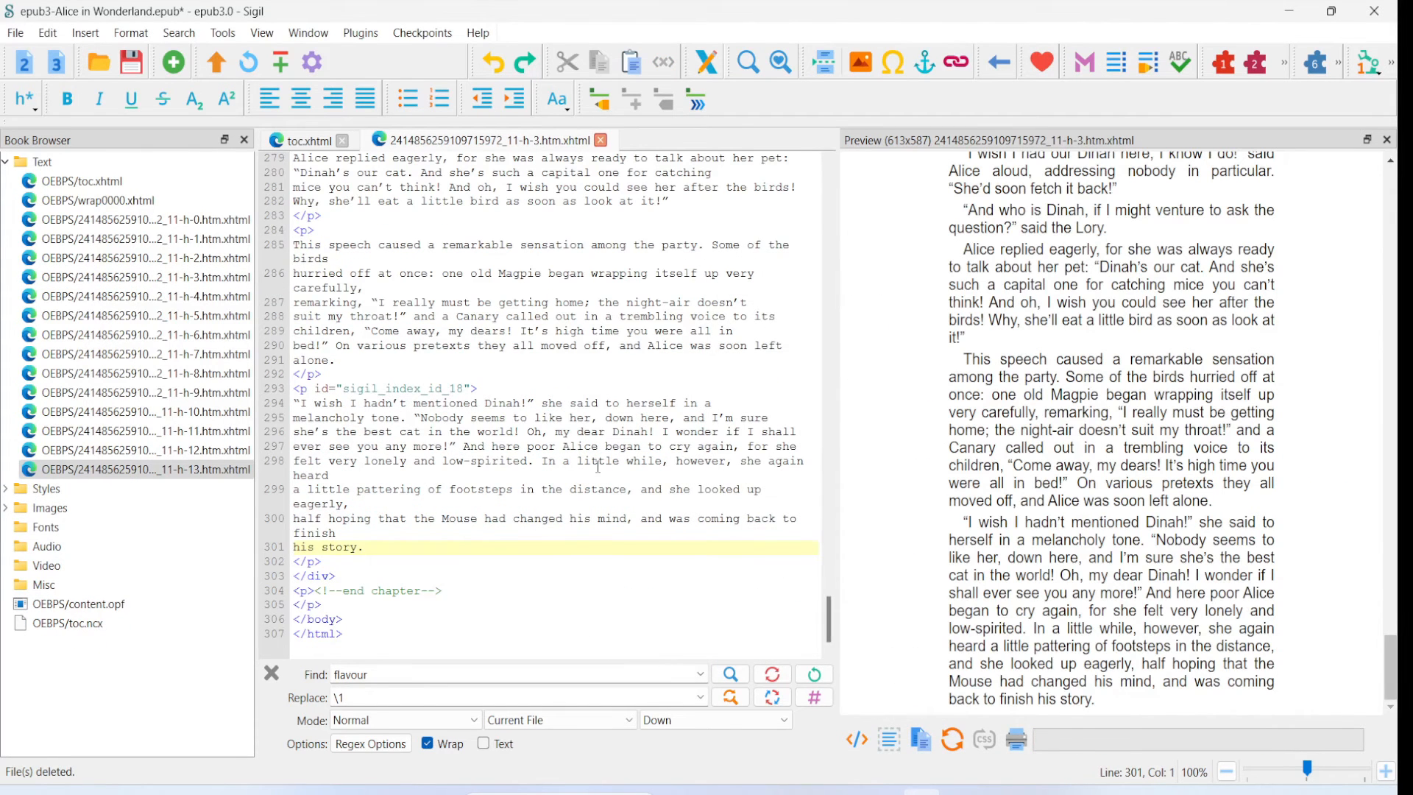
scroll(594, 469, up, 20)
scroll(872, 418, up, 10)
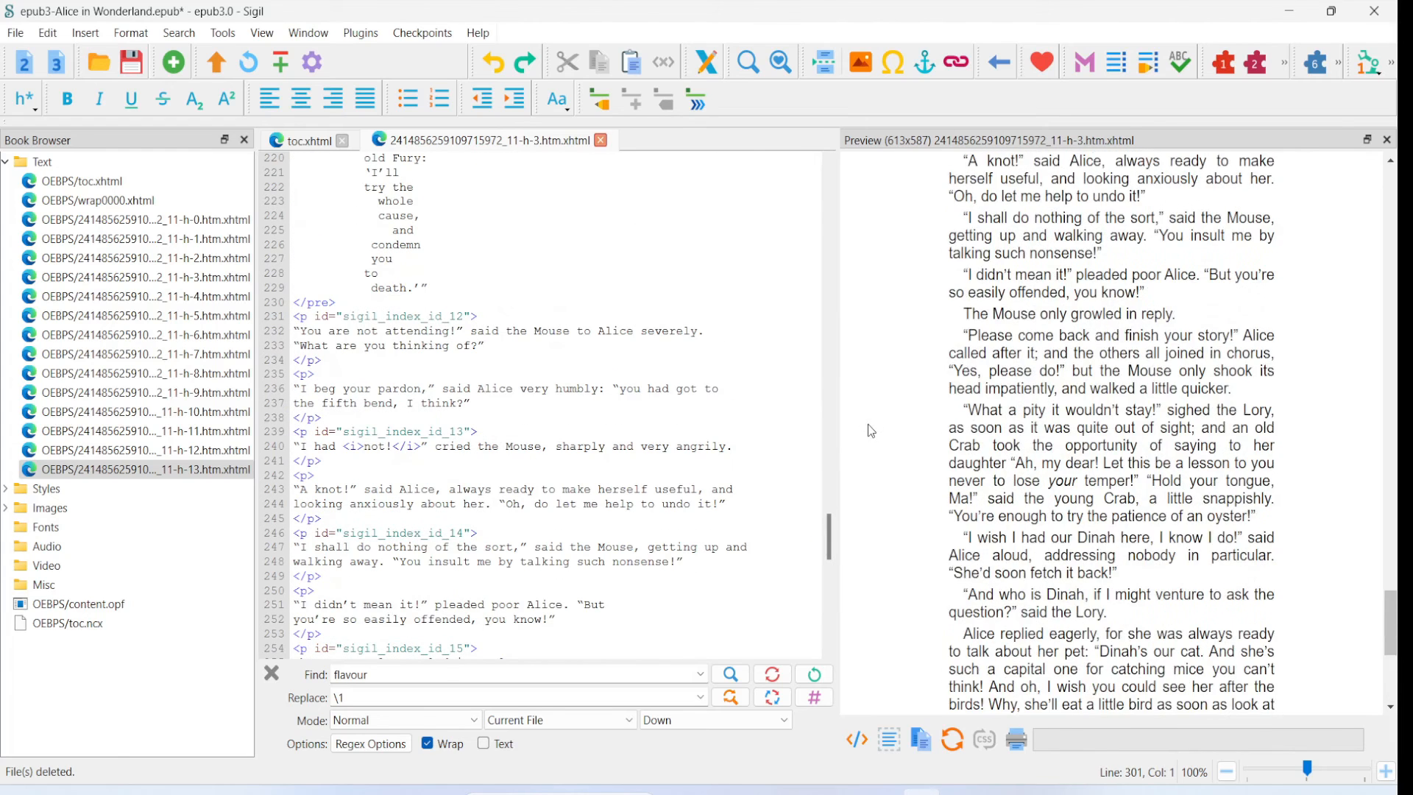
scroll(869, 434, up, 3)
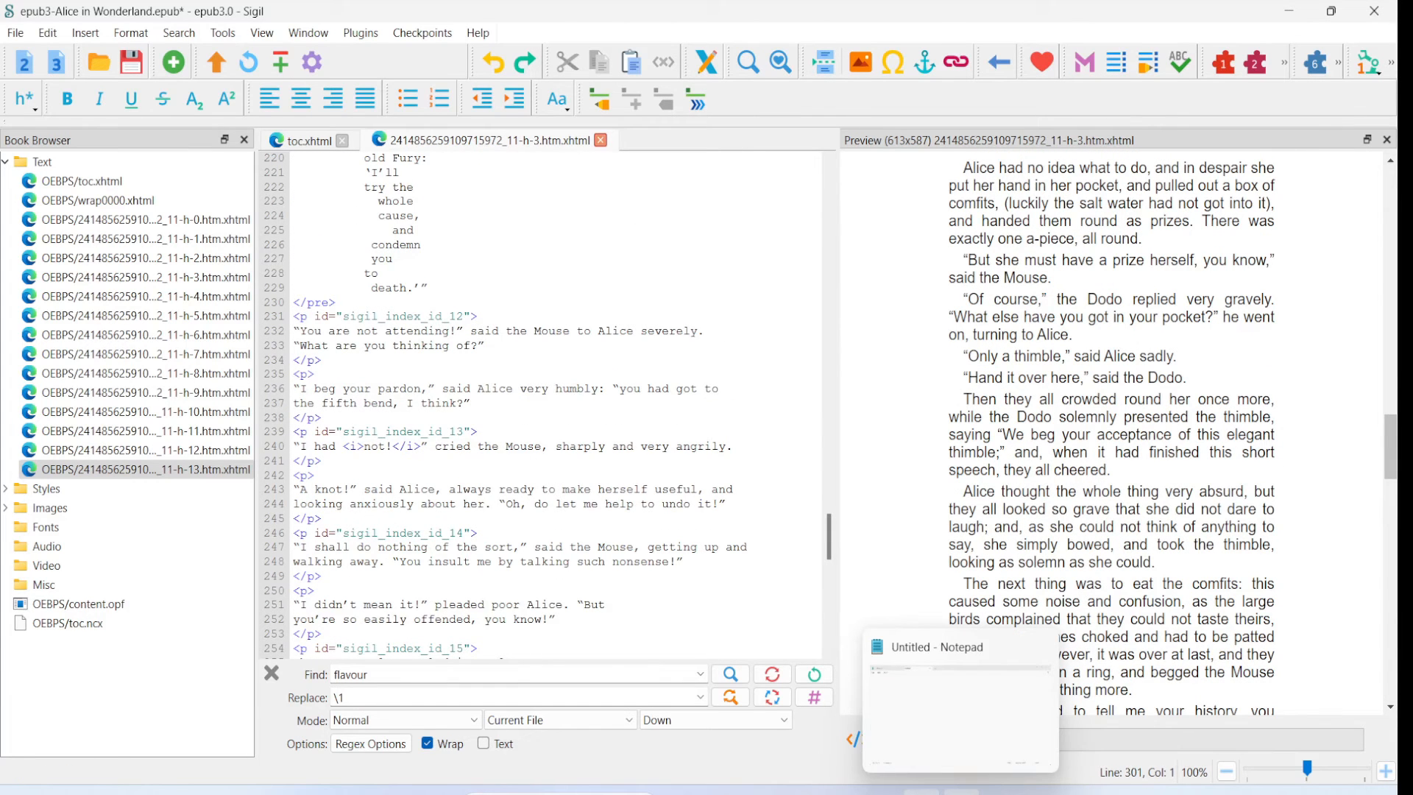
- Switch to Notepad and enter Australia as the first line of the blank document, checking the Index Editor's columns beforehand
click(962, 789)
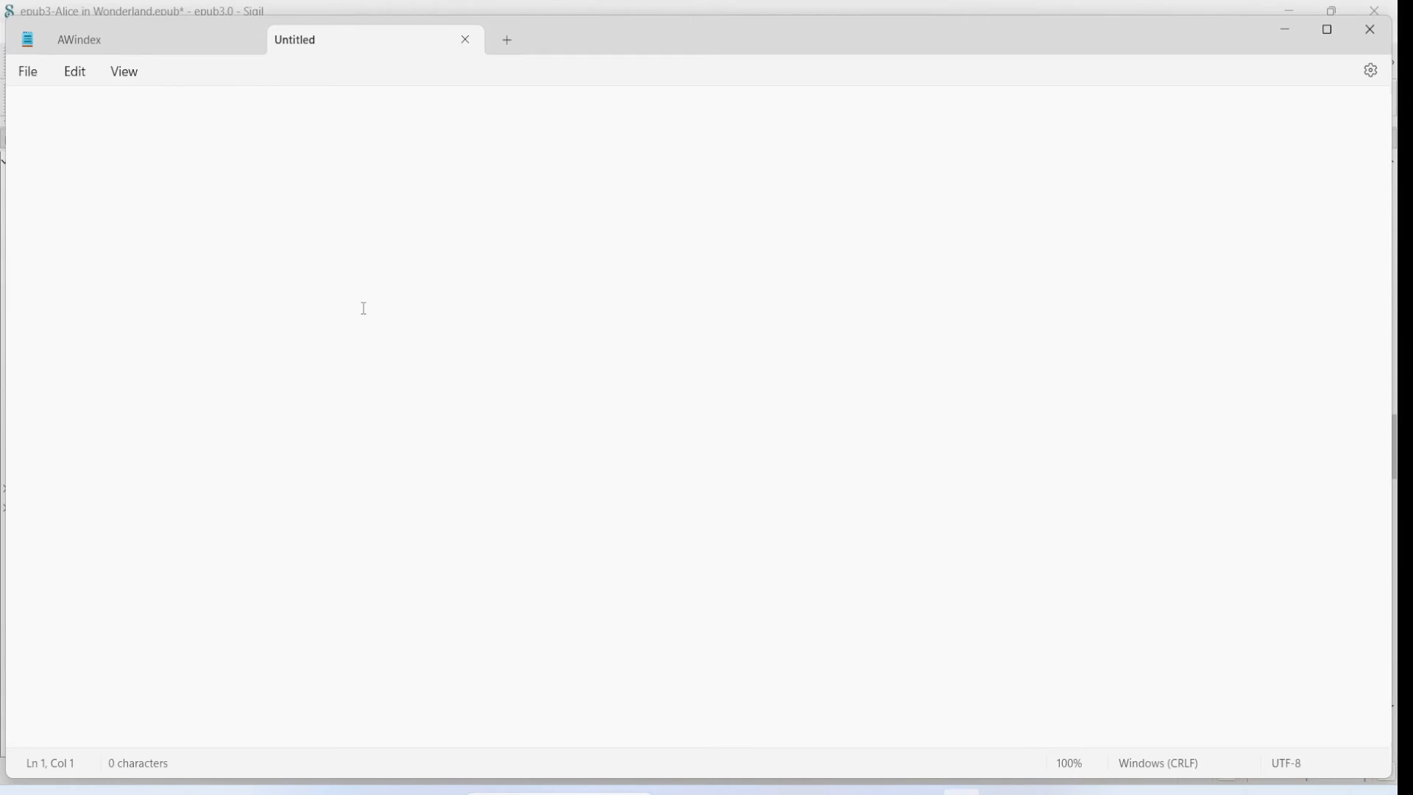
key(alt+Tab)
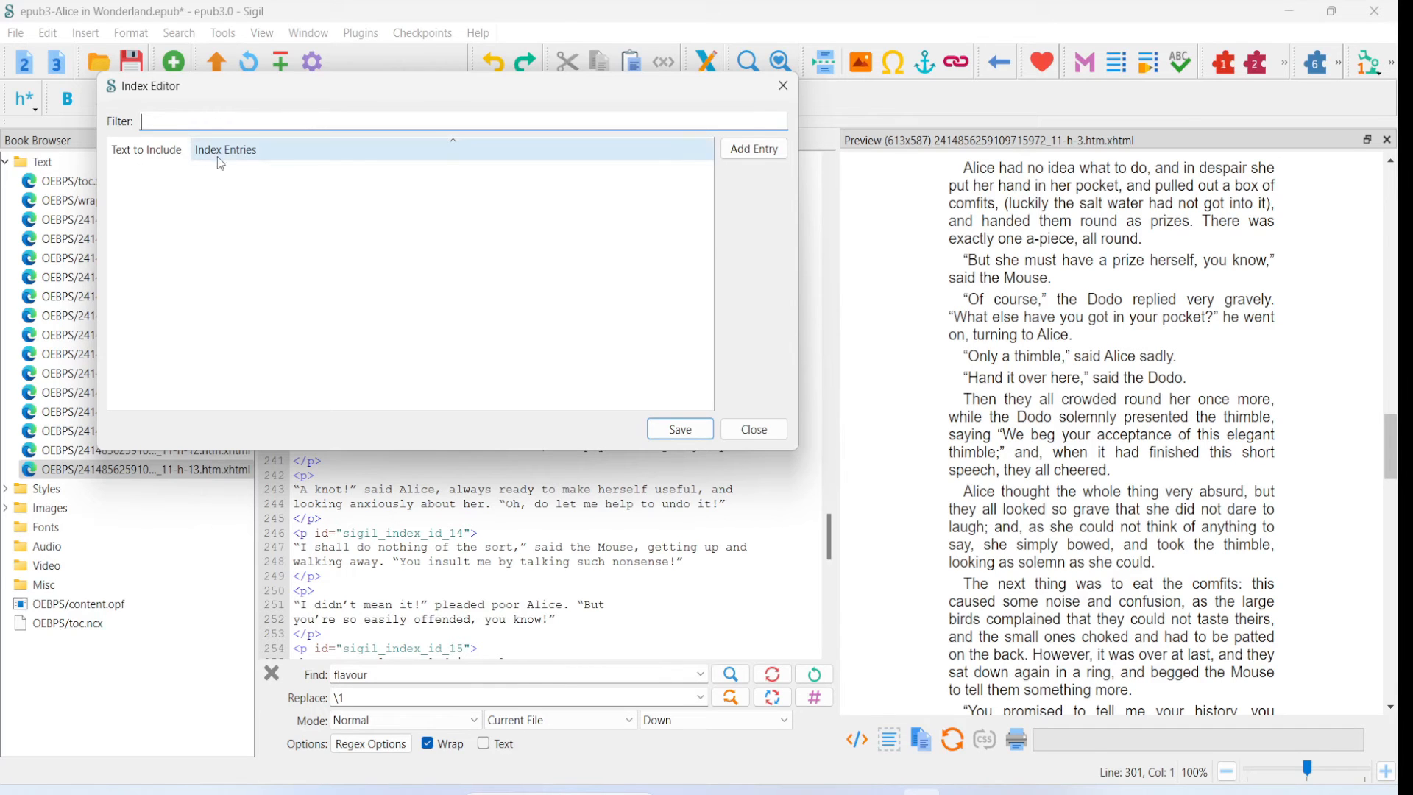
key(alt+Tab)
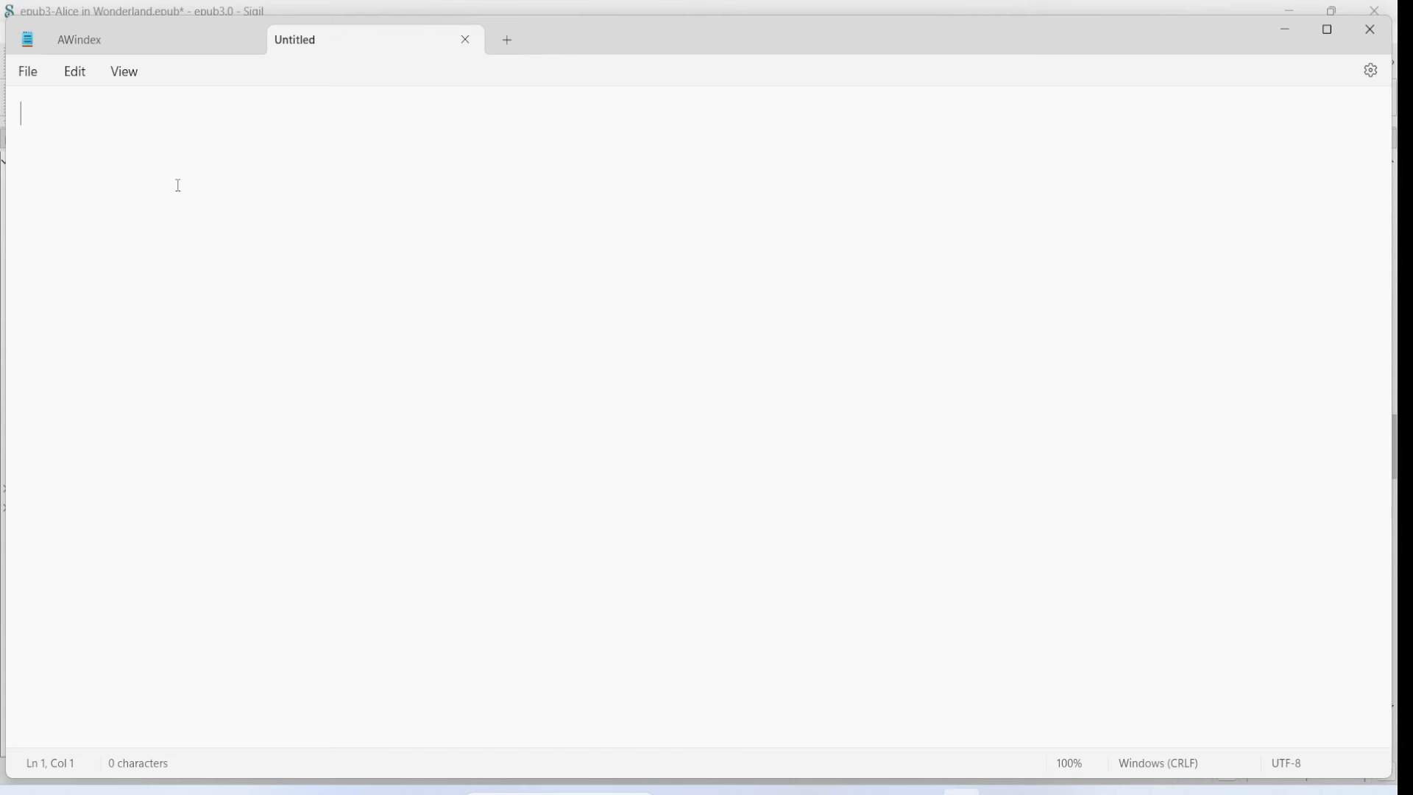
text(Australia)
key(Return)
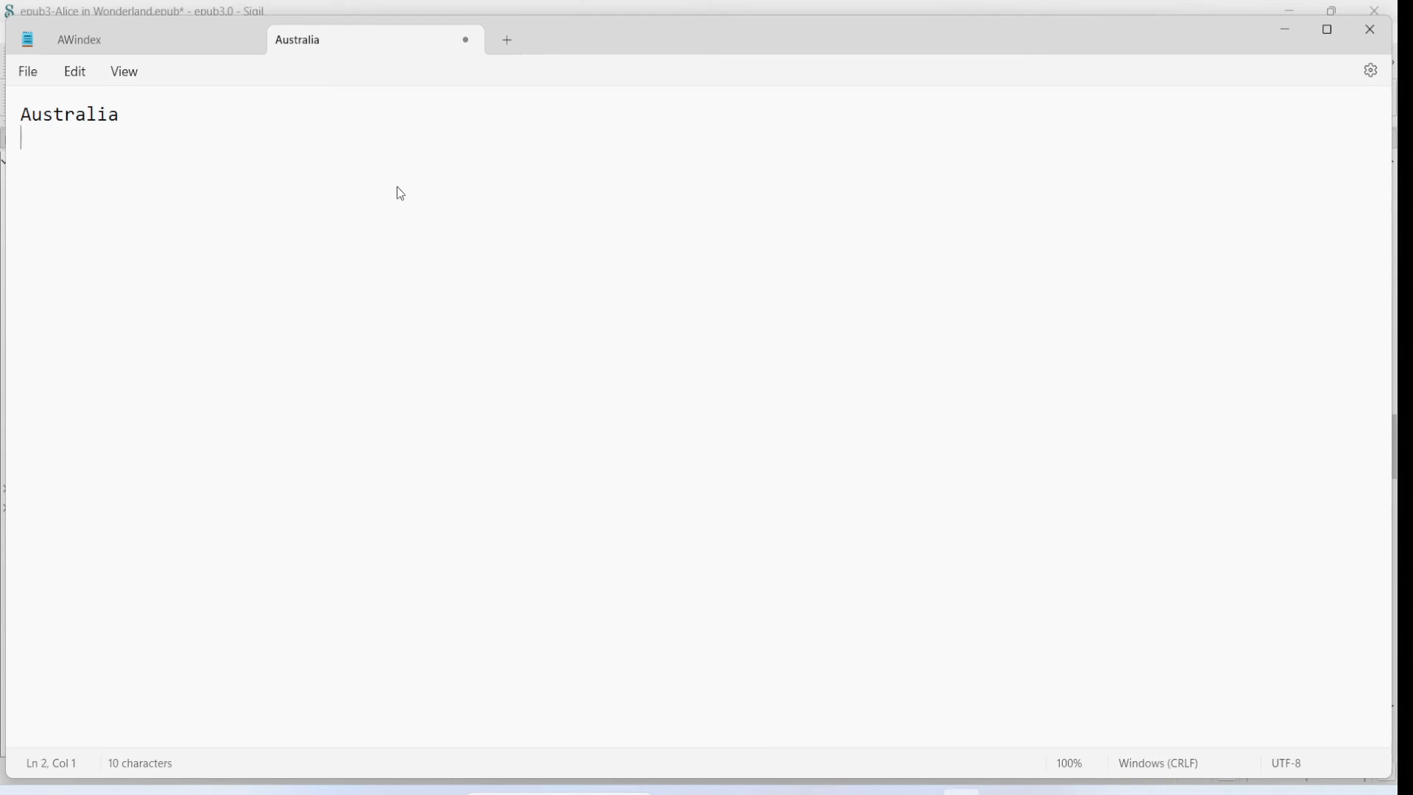
- Add Bill, Dodo, Canterbury and Hare to the Notepad list, each on its own line
text(Bill )
text(D)
text(odo)
key(Return)
text(Canterbur)
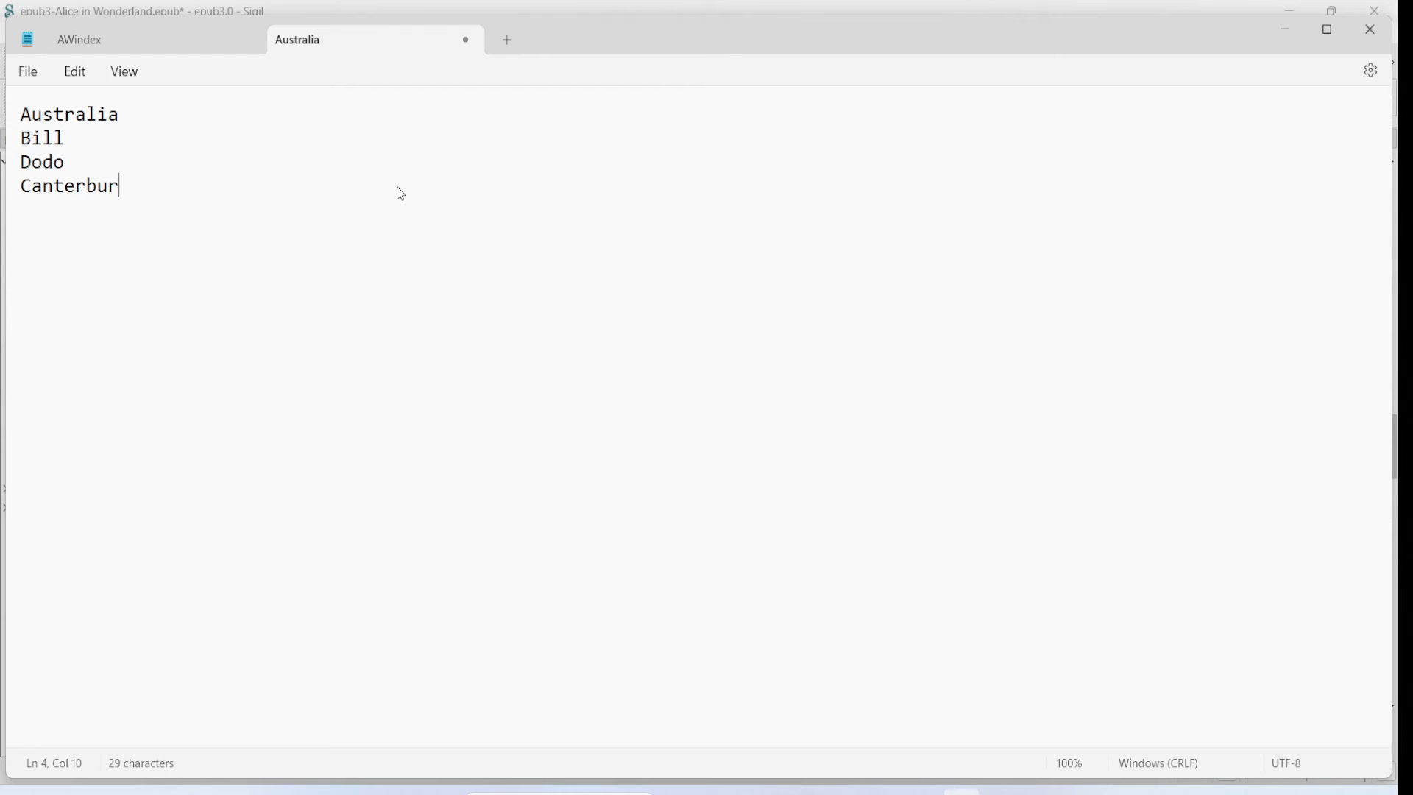
text(y)
key(Return)
text(Hare)
- Check the Index Editor's columns, then extend the Hare line in Notepad with the tab-separated index entry Hare,March Hare
key(alt+Tab)
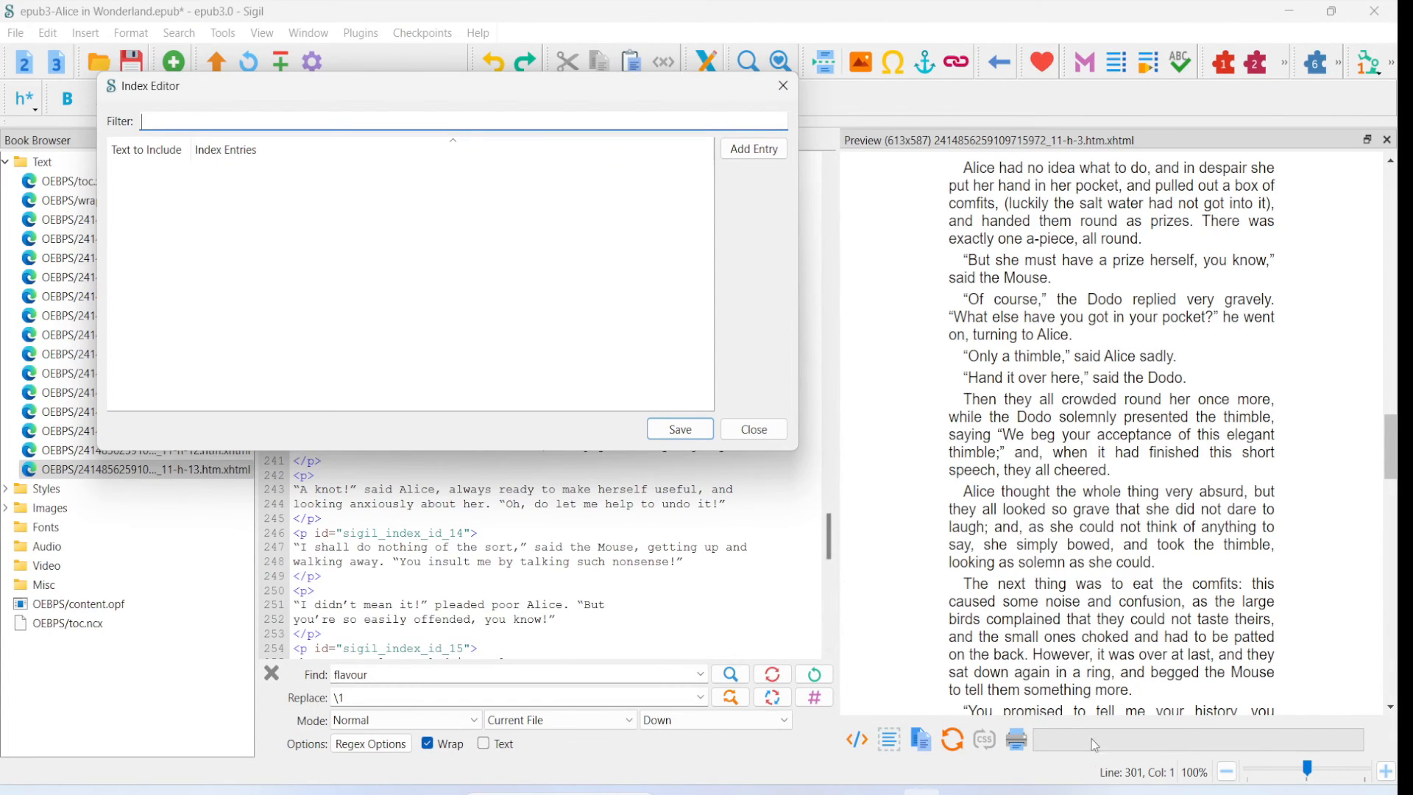
click(962, 790)
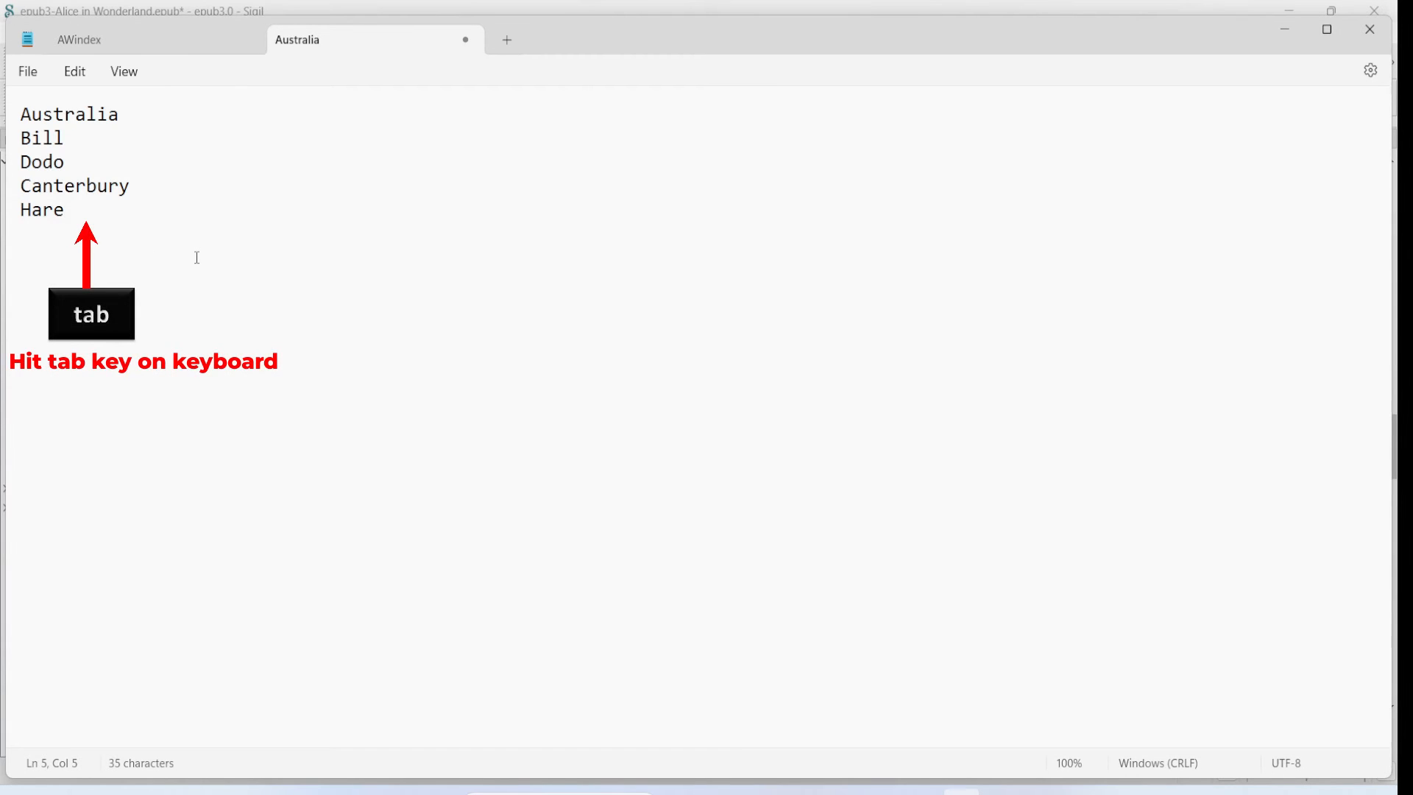
key(Tab)
text(Hare,March Hare)
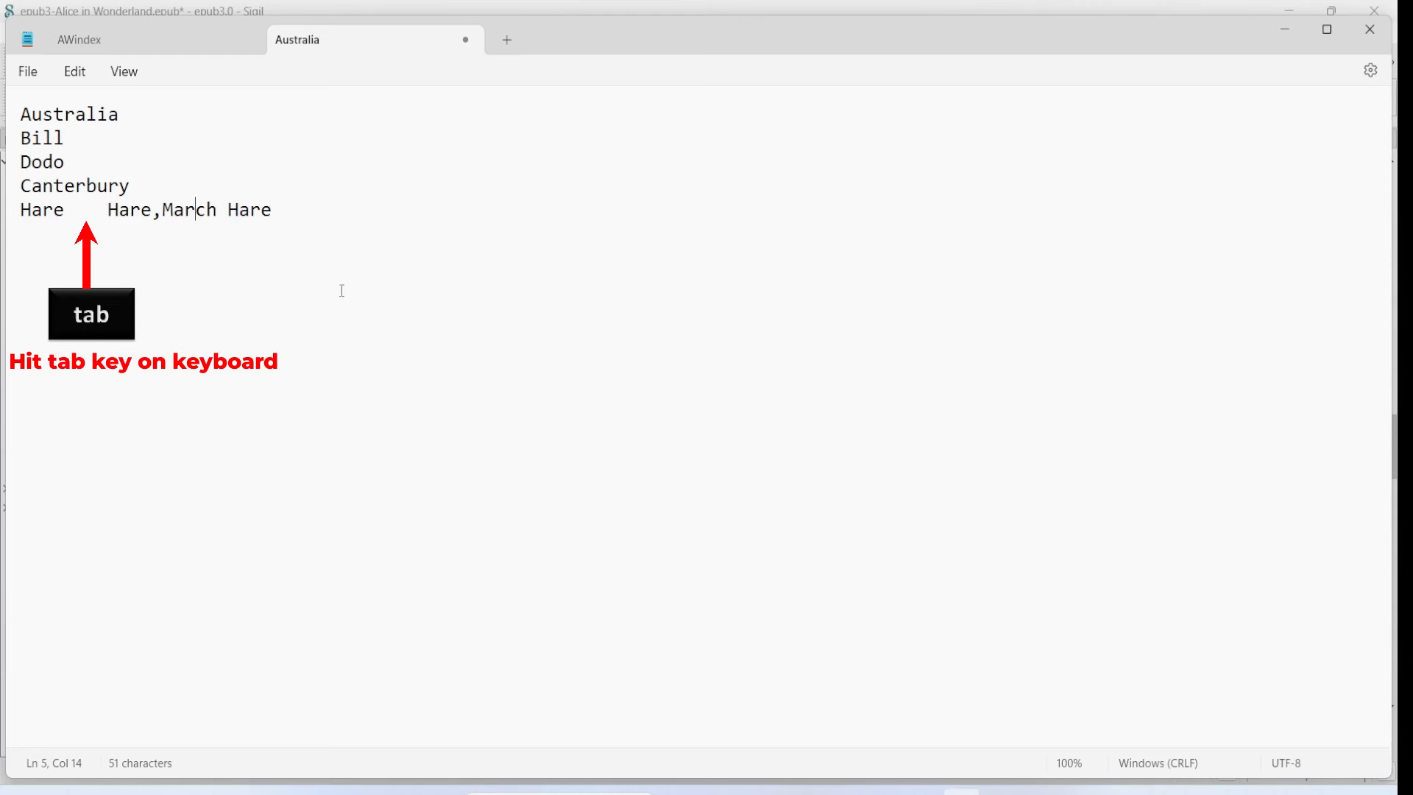
click(66, 213)
click(152, 212)
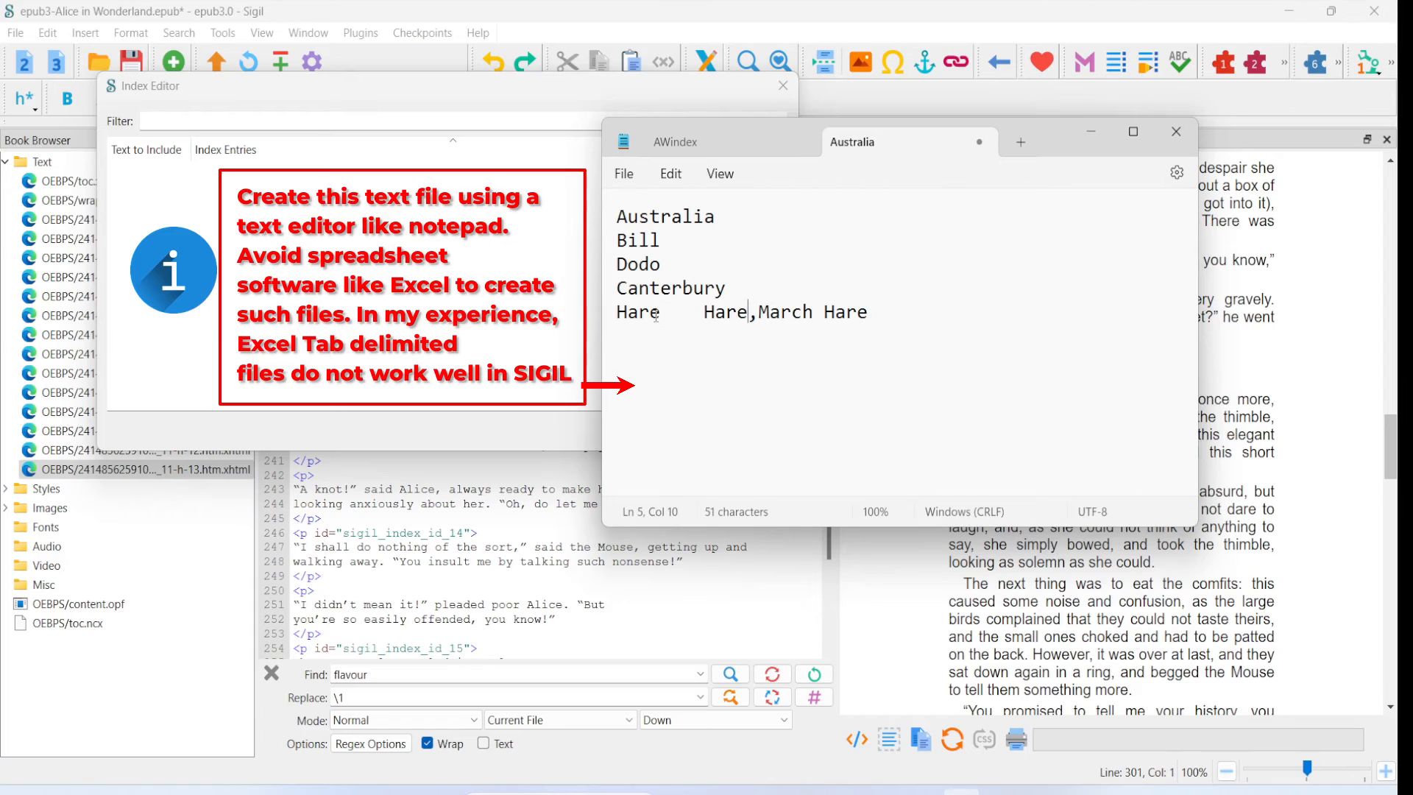
drag(704, 319, 869, 322)
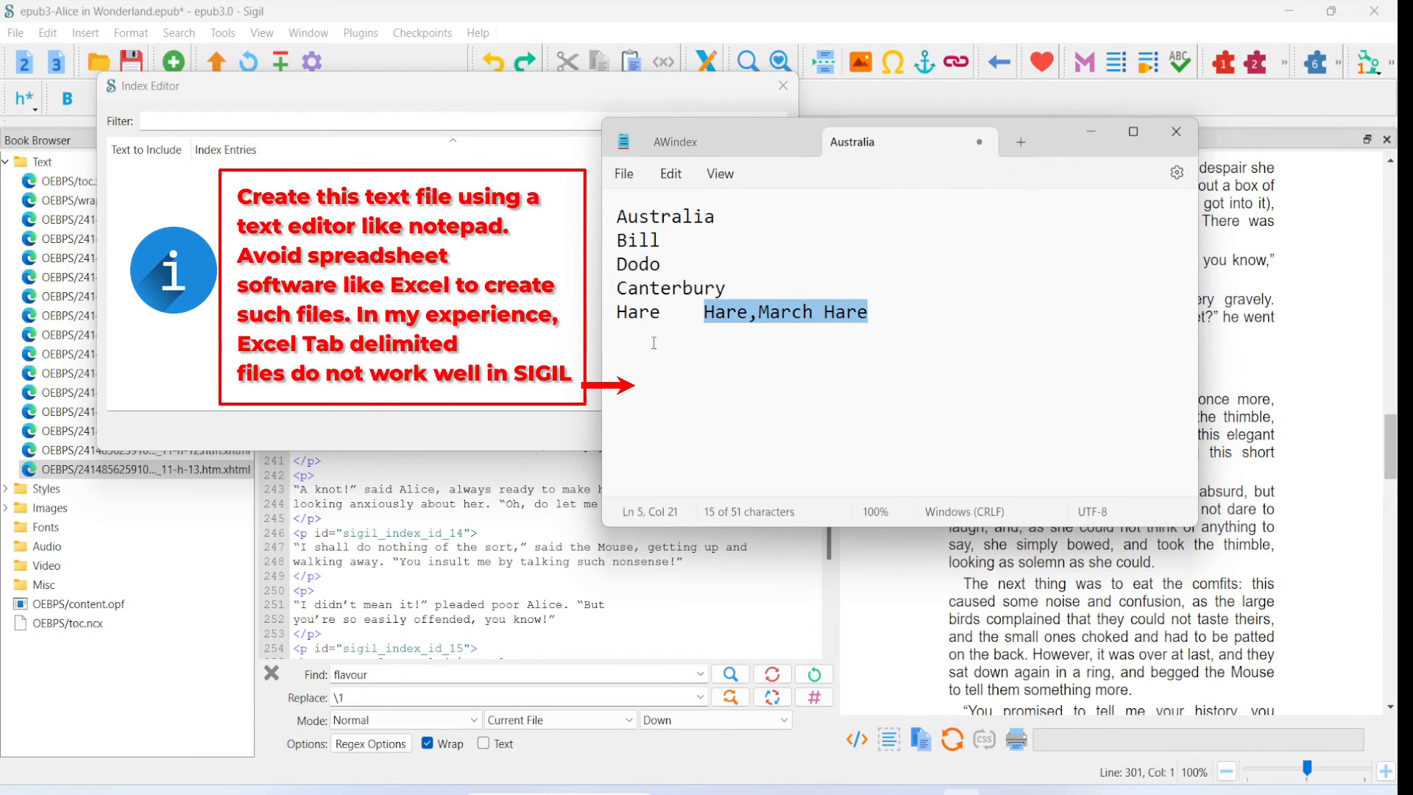
click(871, 332)
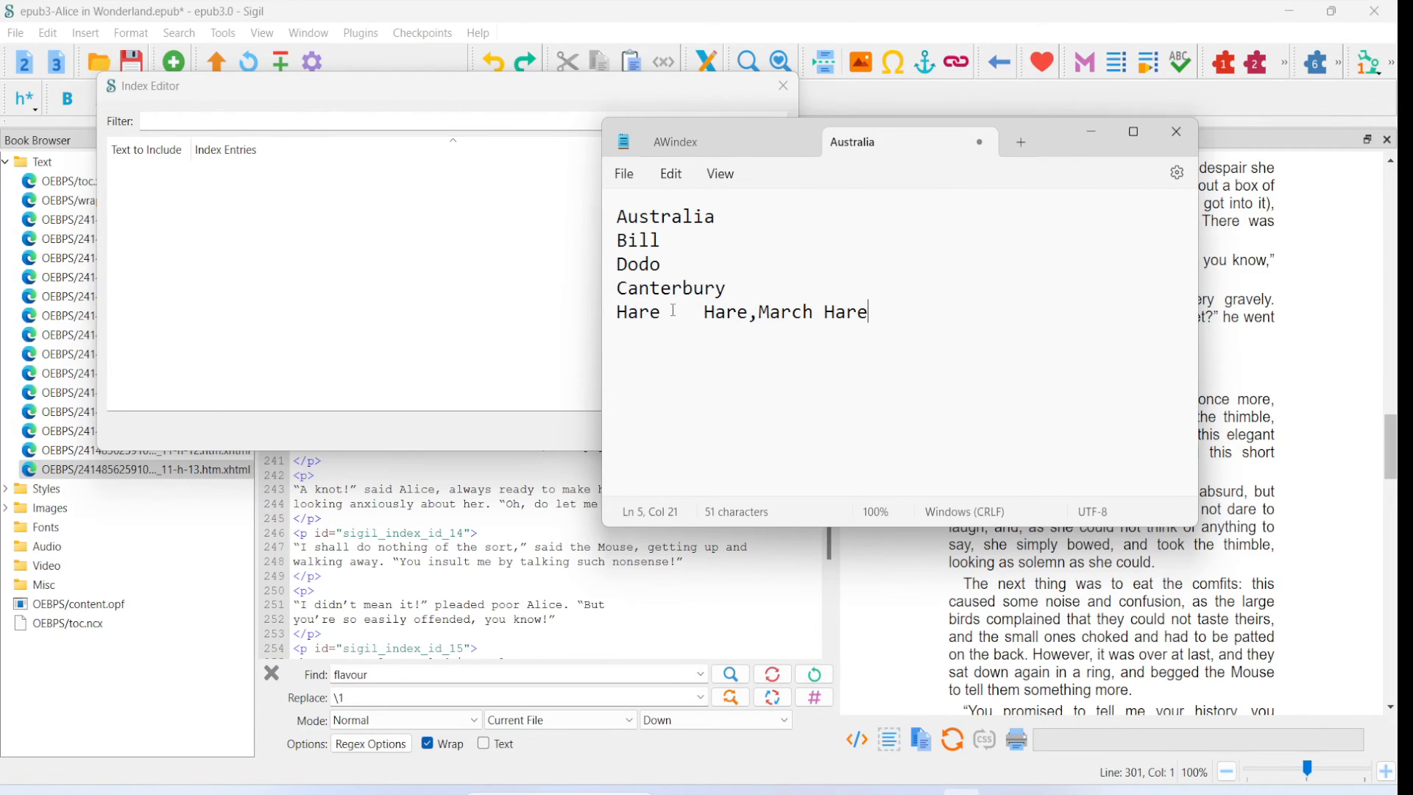
- Add lines for Mercia and Northumbria, each followed by a tab and the index entry Kingdoms/
key(Return)
text(Mercia)
key(Tab)
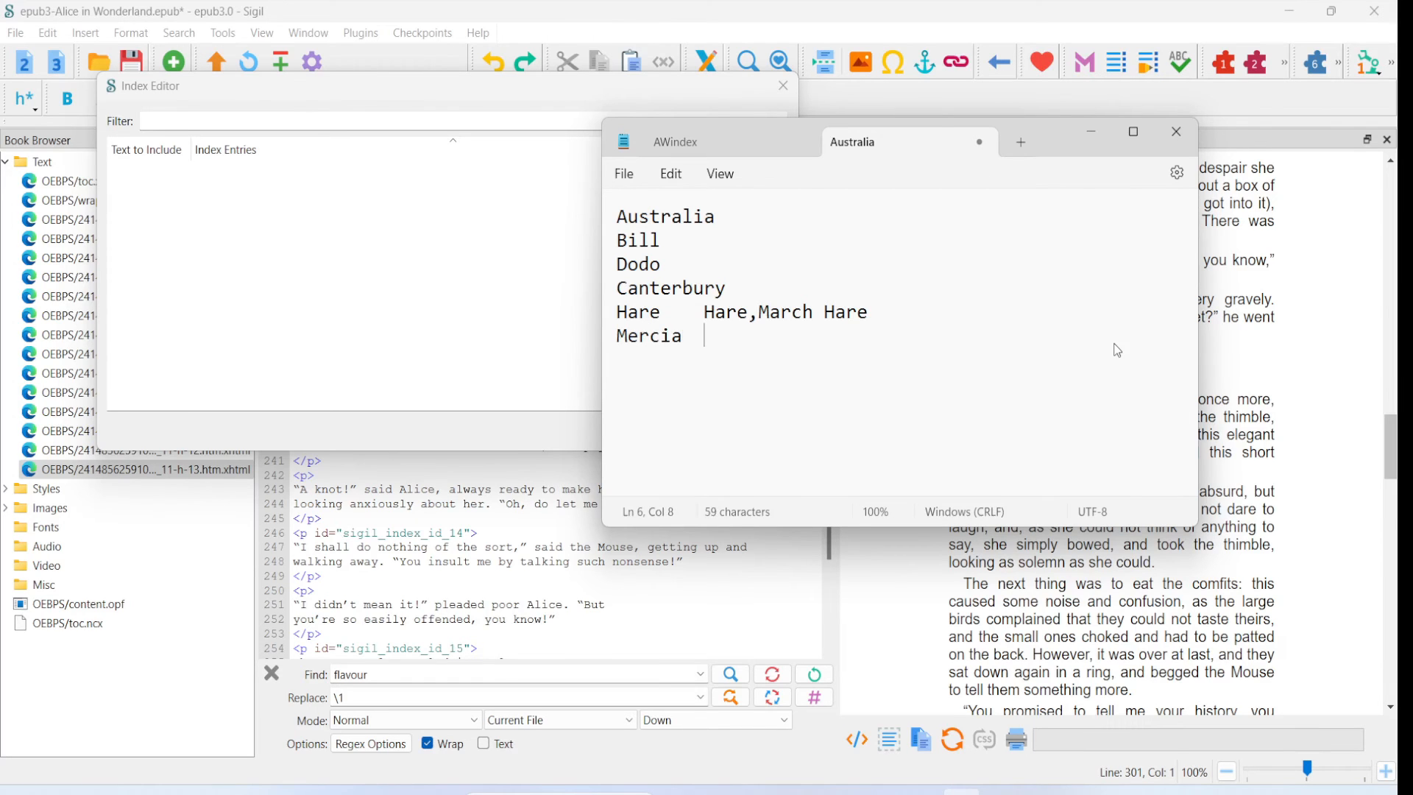
text(Kingdoms/ Northumbria)
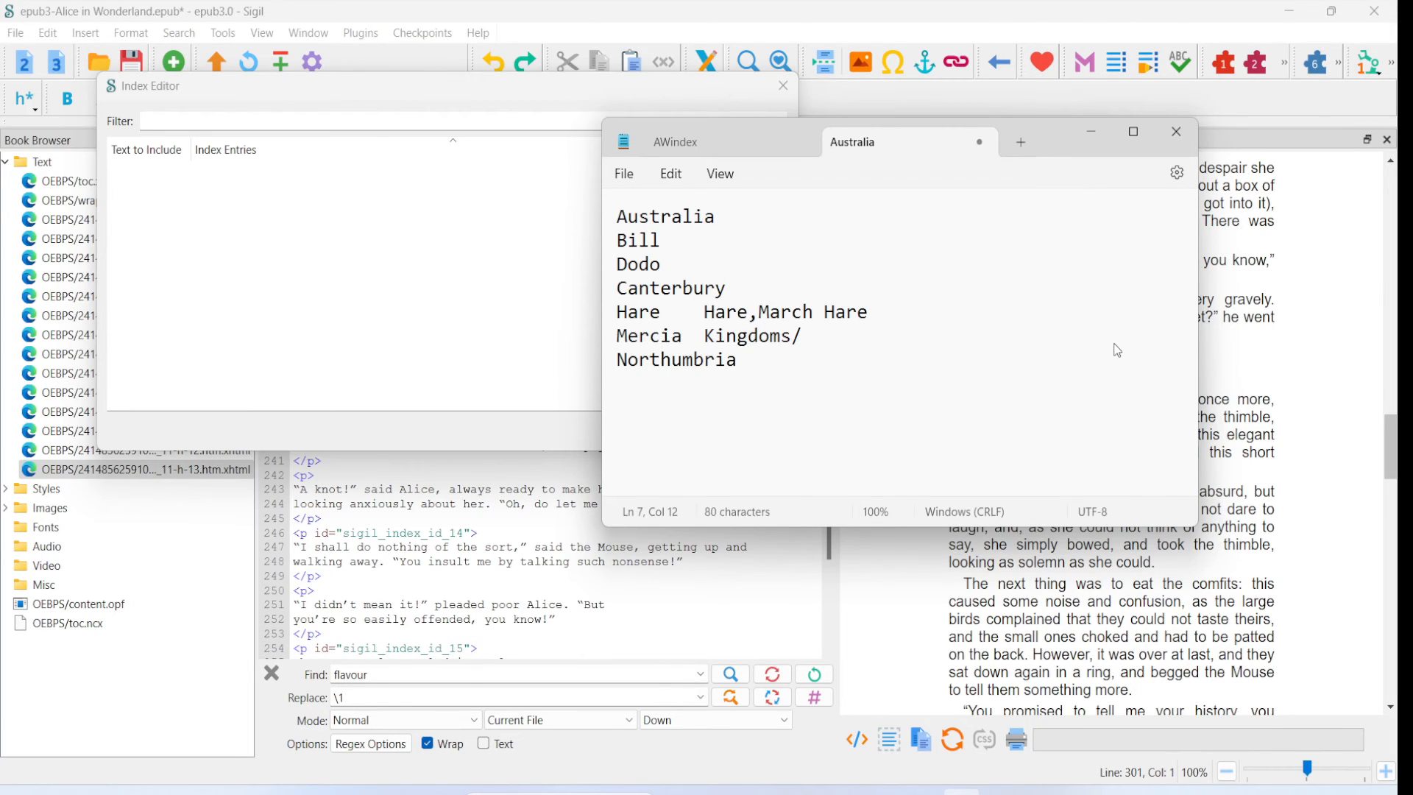
key(Tab)
text(Kingdoms/)
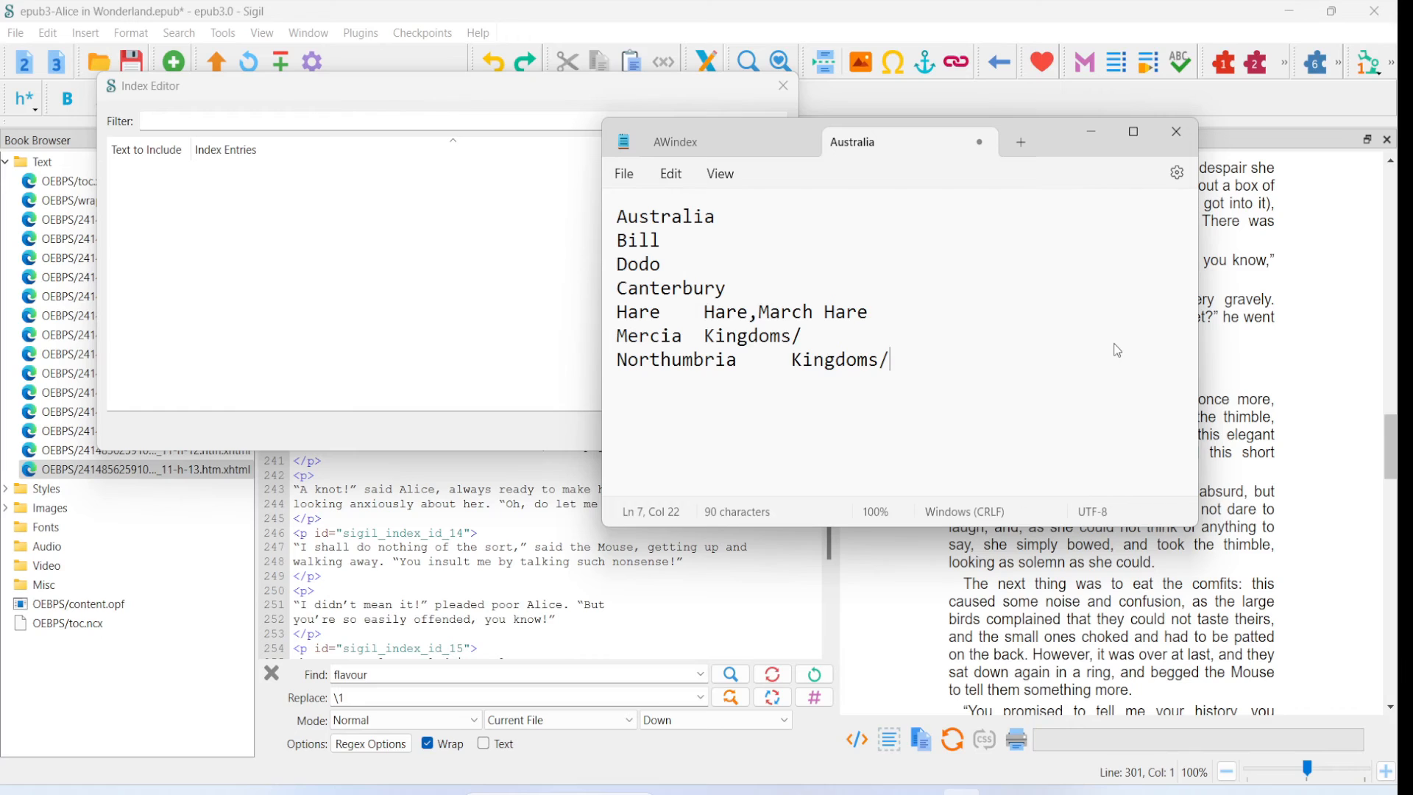
- Add a line with the pattern [Mm]ouse and the tab-separated index entry Mouse
key(Return)
click(882, 360)
key(Return)
text([Mm]ouse)
key(Tab)
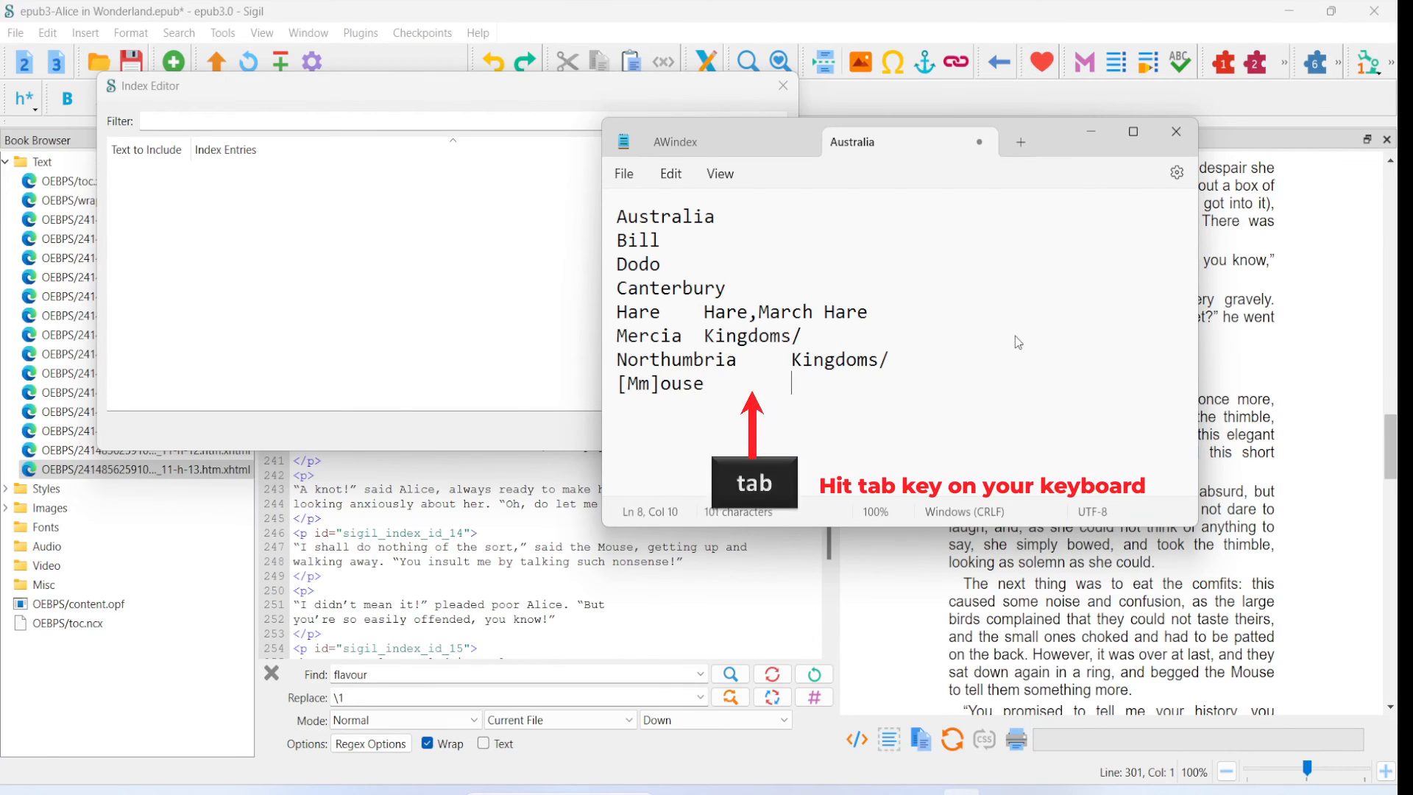
text(Mouse)
- Add a line with the pattern (?i)cat and the tab-separated index entry Cat, ending with a new line
text(()
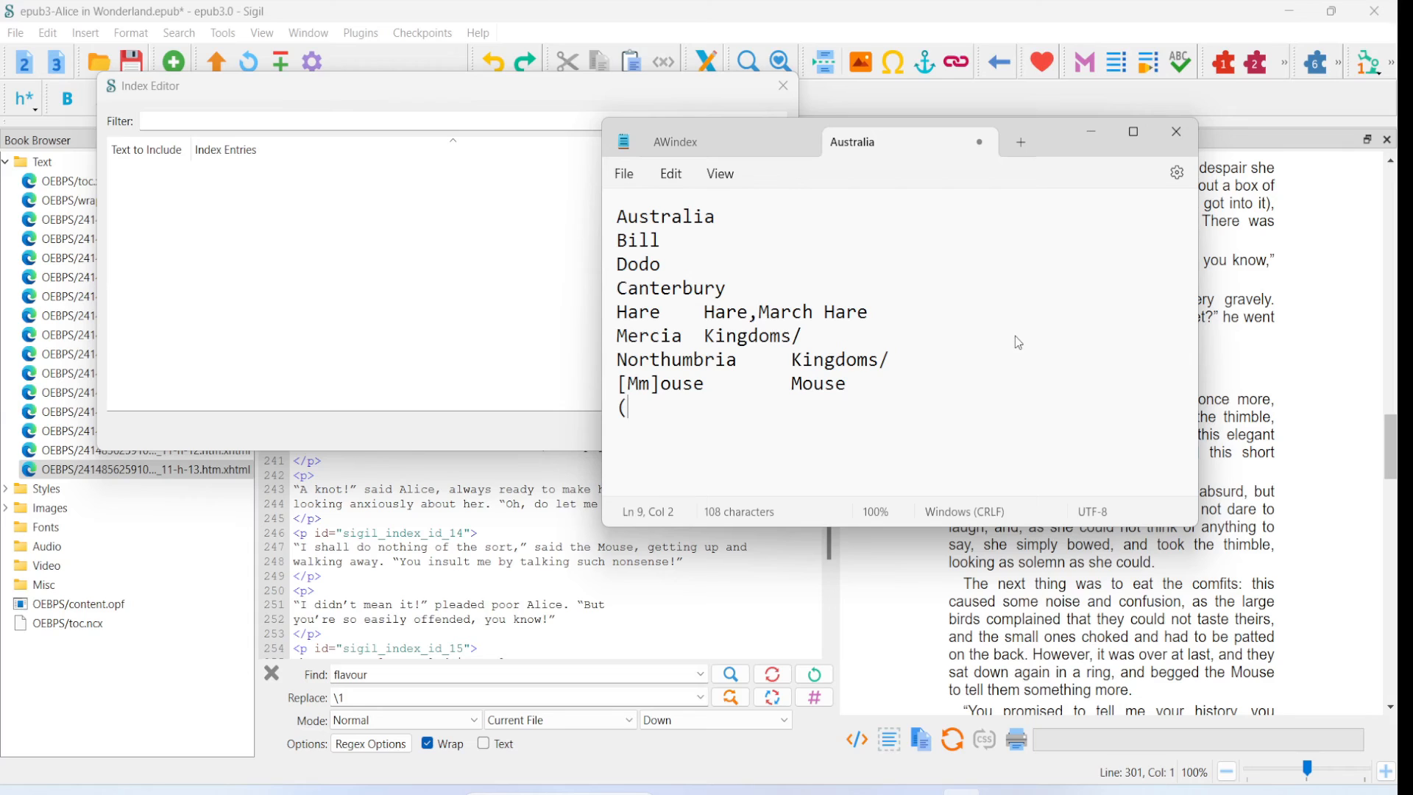
text(?i)cat	)
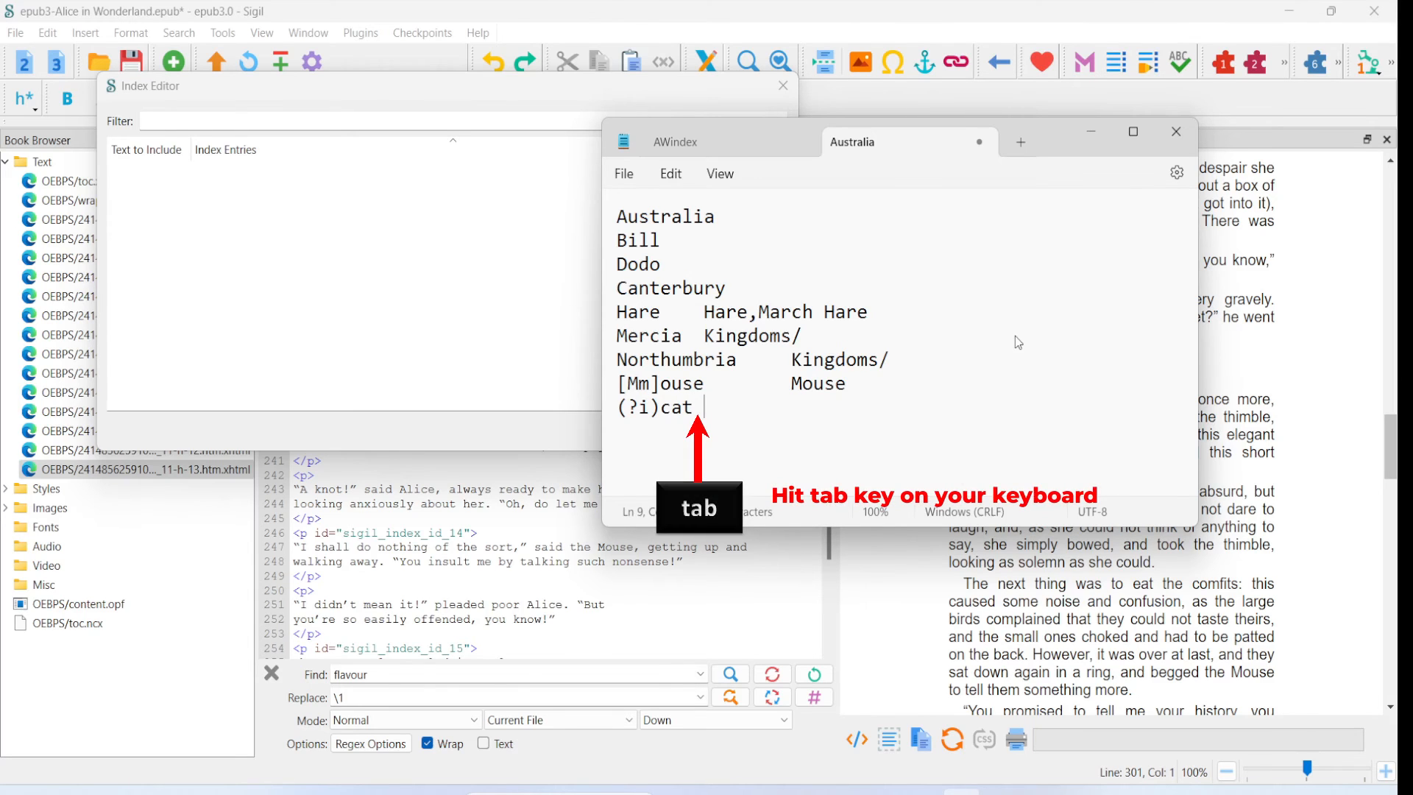
text(Cat)
key(Return)
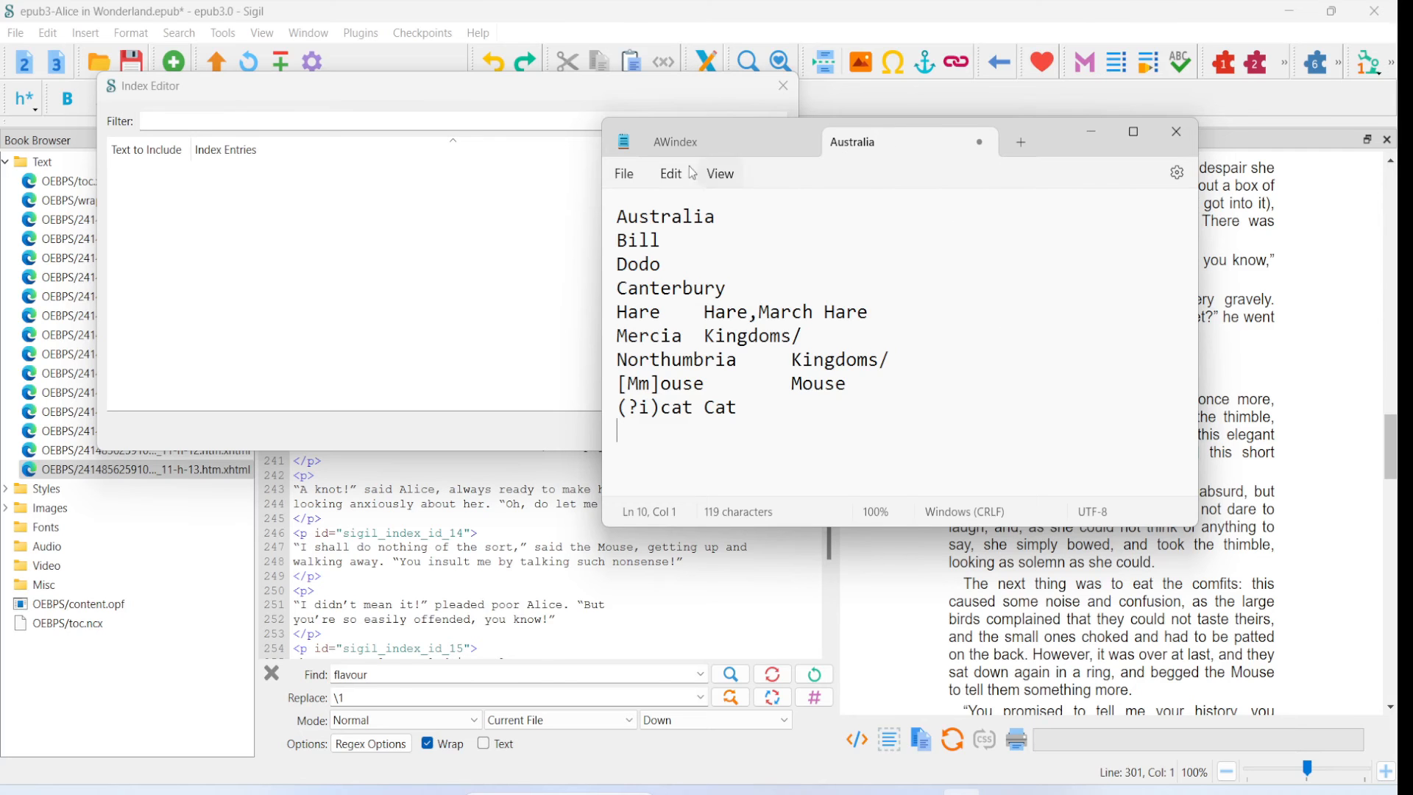
- Examine the prepared AWindex text file, reading through its search terms and tab-separated index entries
click(677, 144)
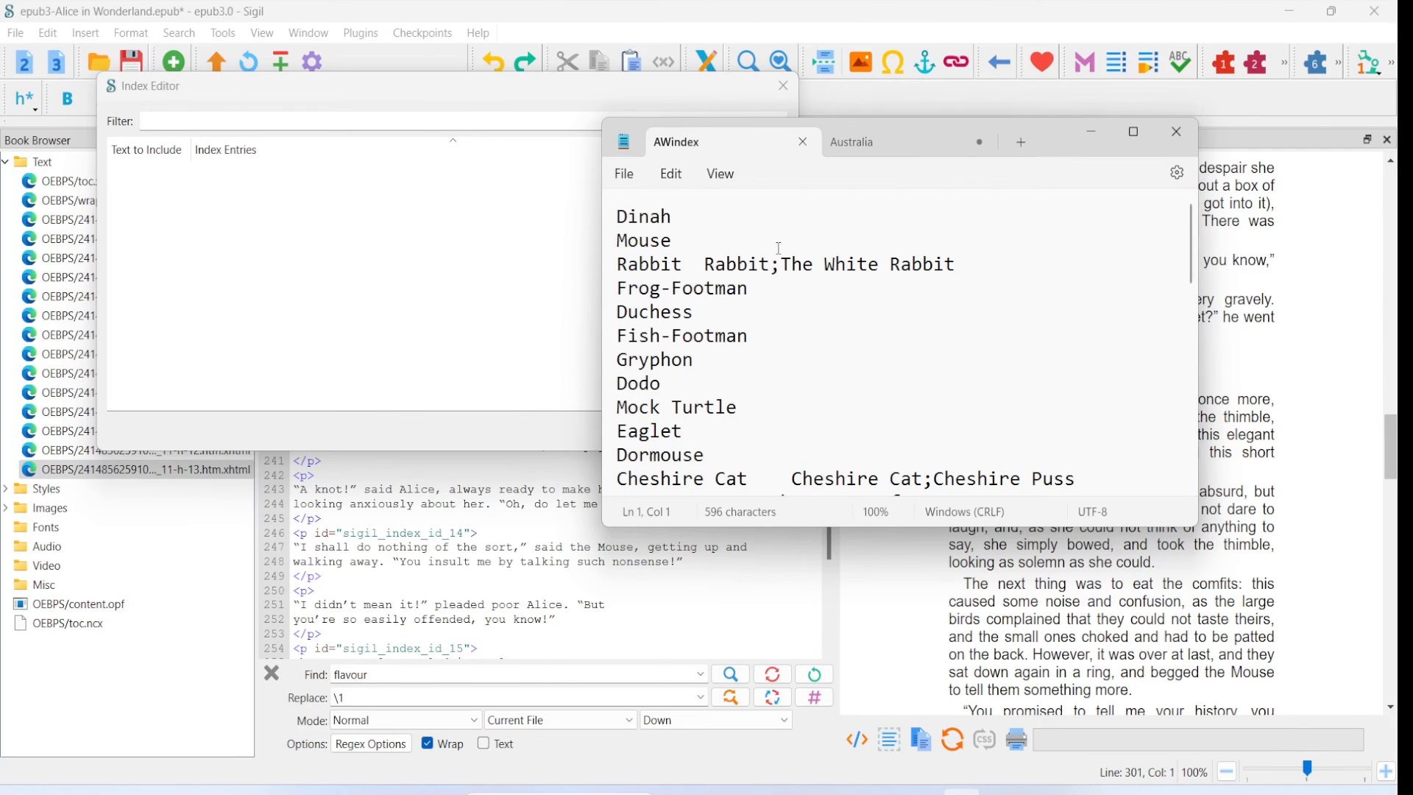
scroll(789, 280, down, 7)
scroll(794, 285, down, 3)
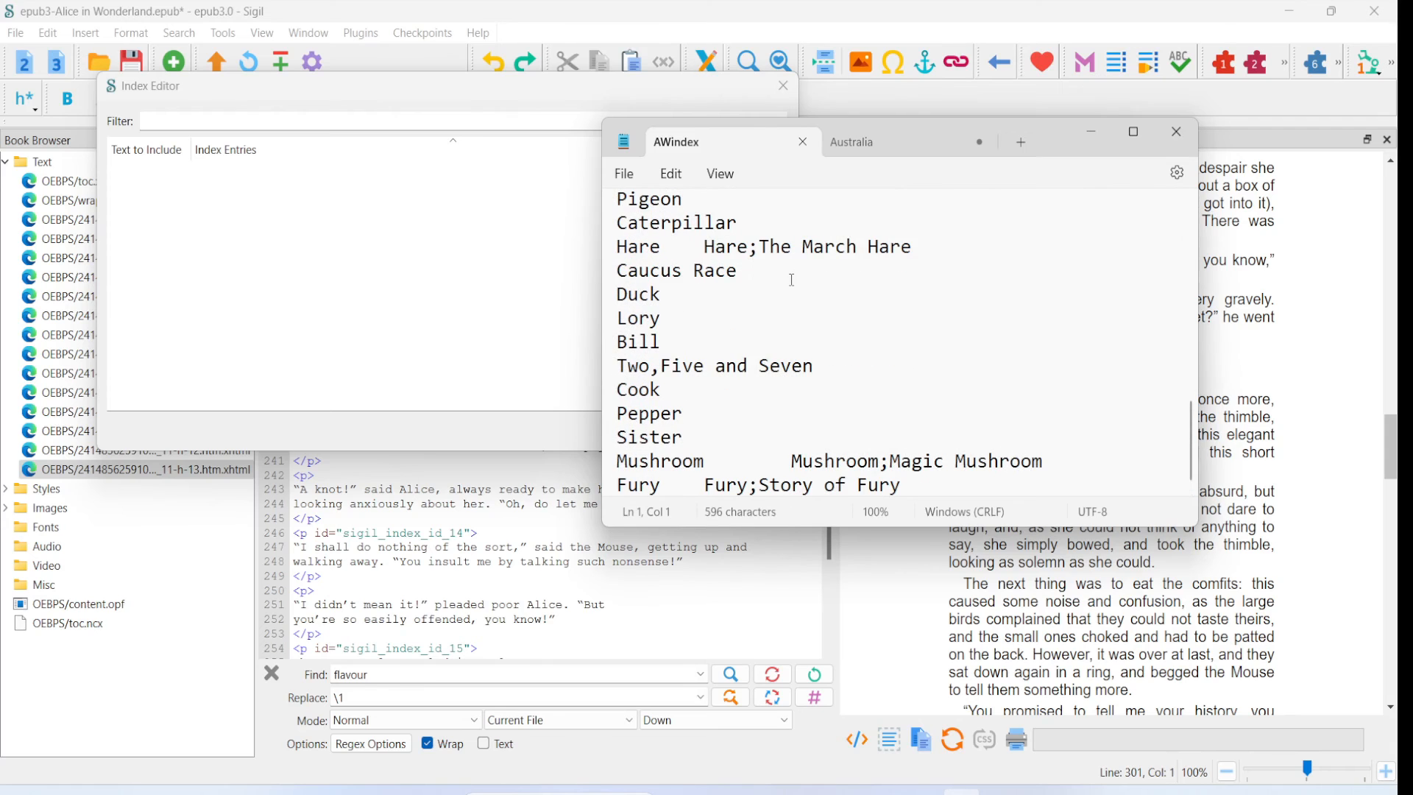
scroll(792, 282, up, 10)
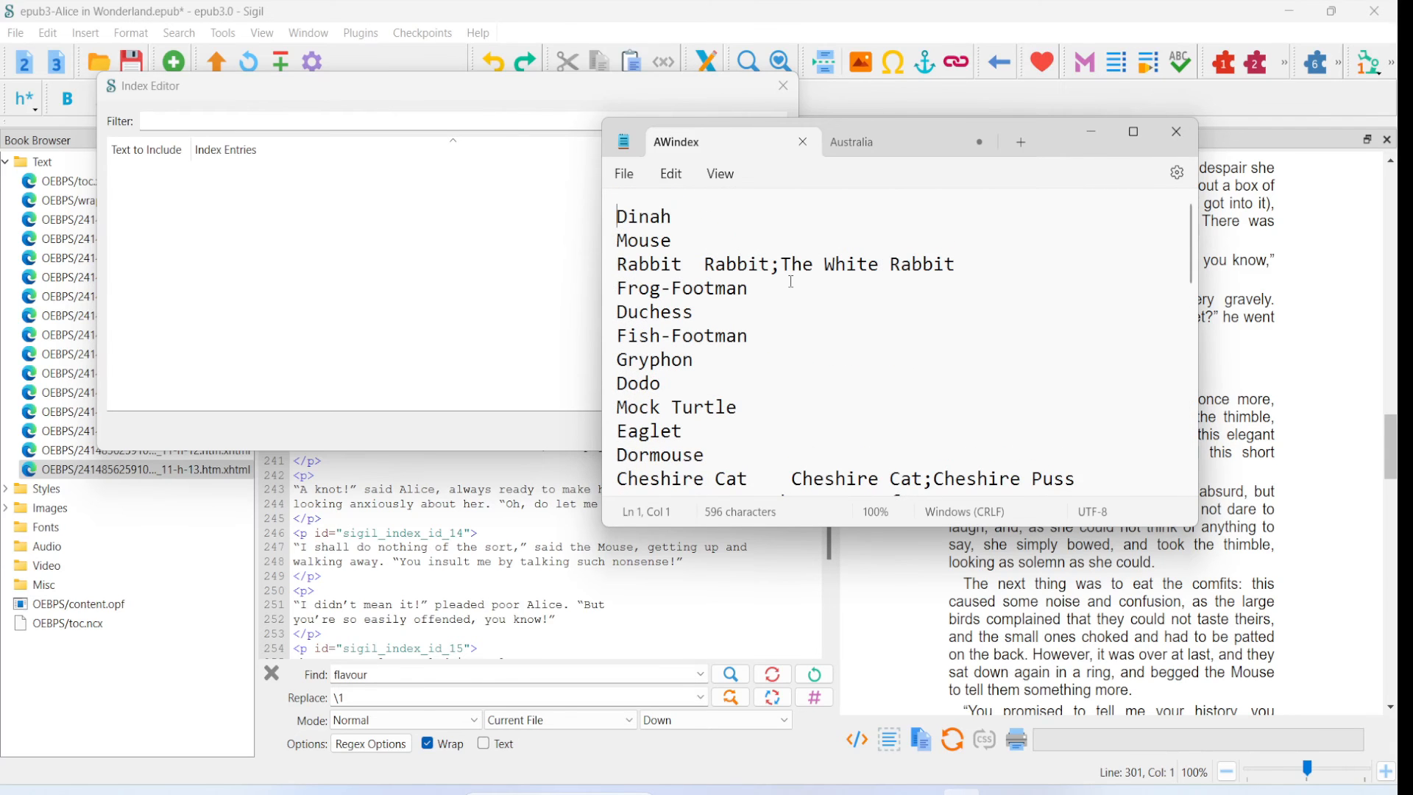
scroll(686, 264, down, 10)
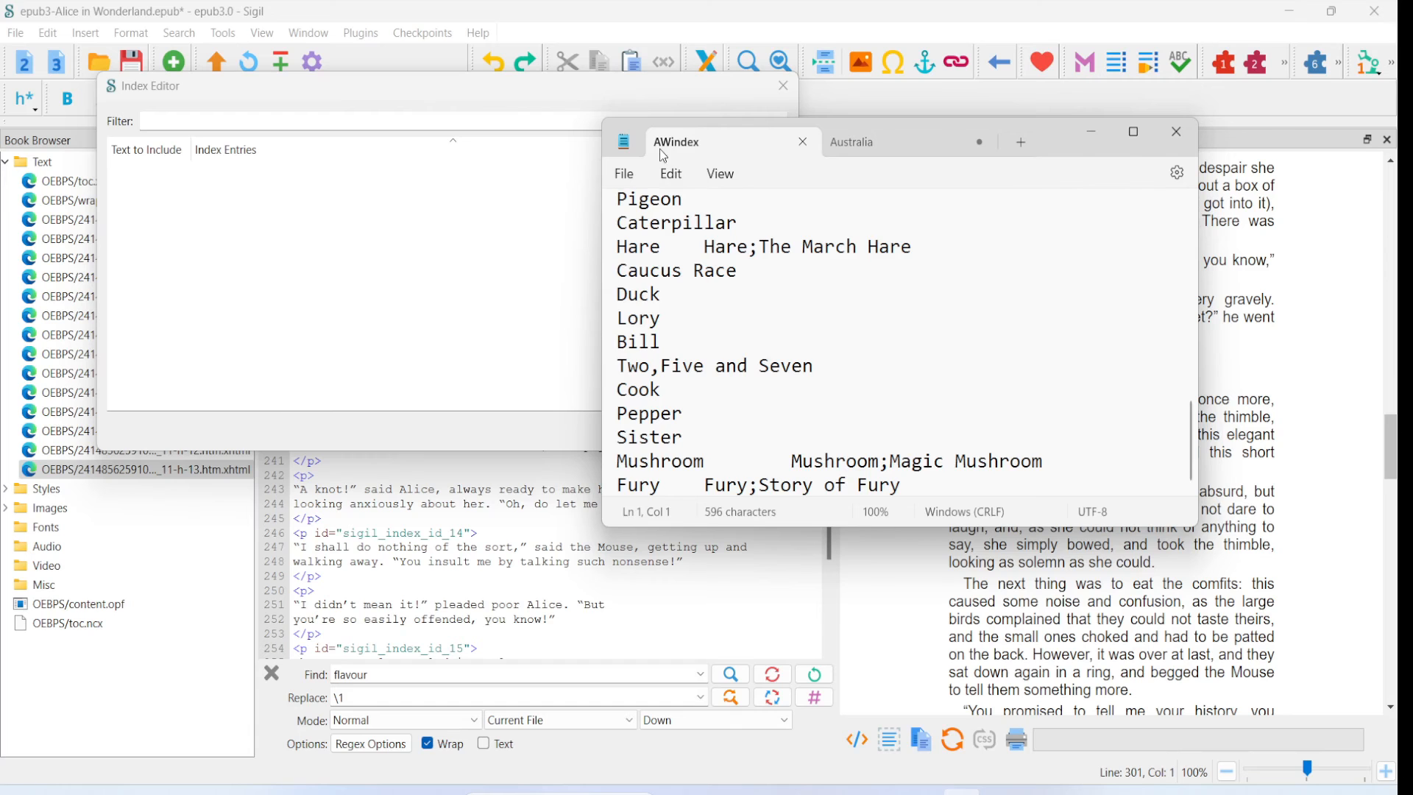
scroll(752, 321, up, 1)
scroll(751, 321, up, 10)
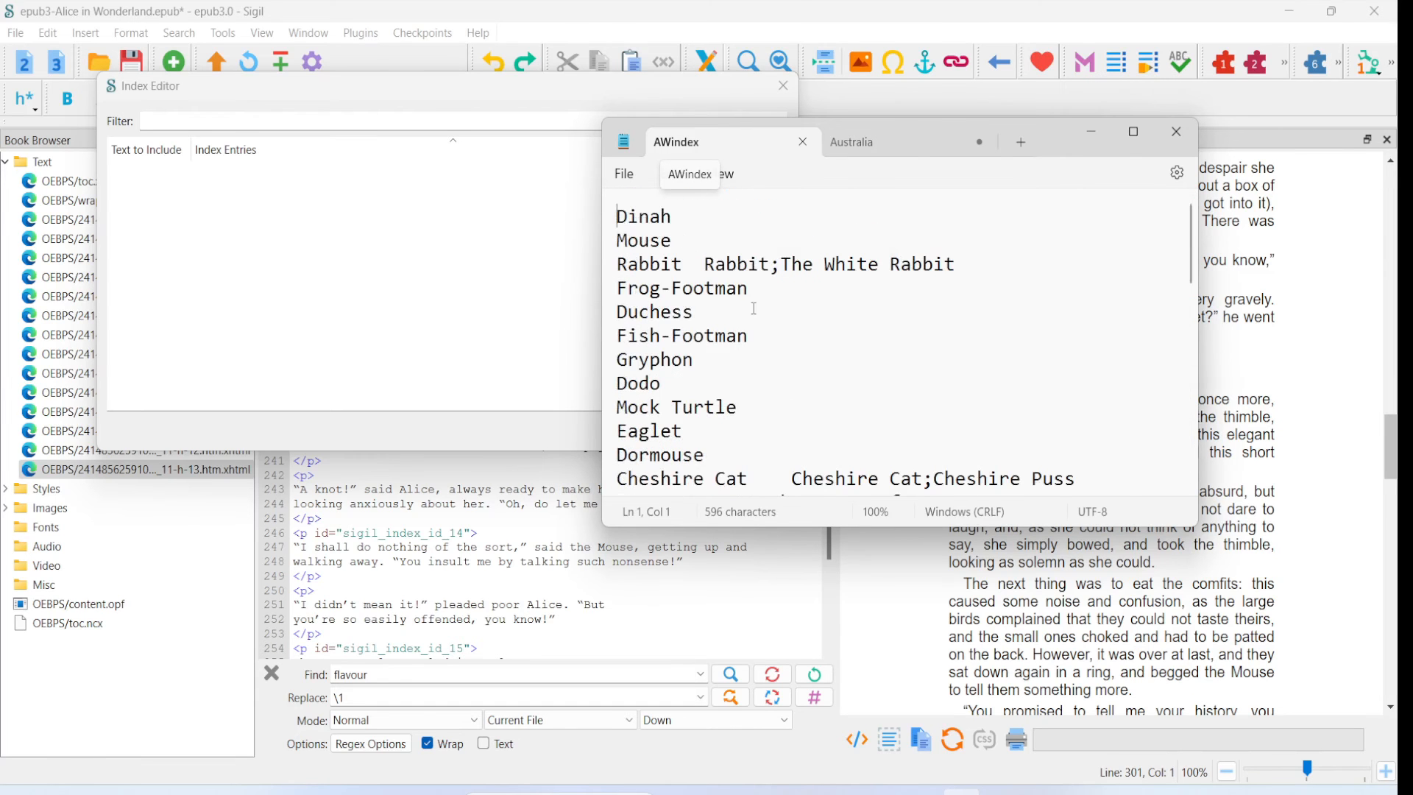
scroll(739, 331, down, 10)
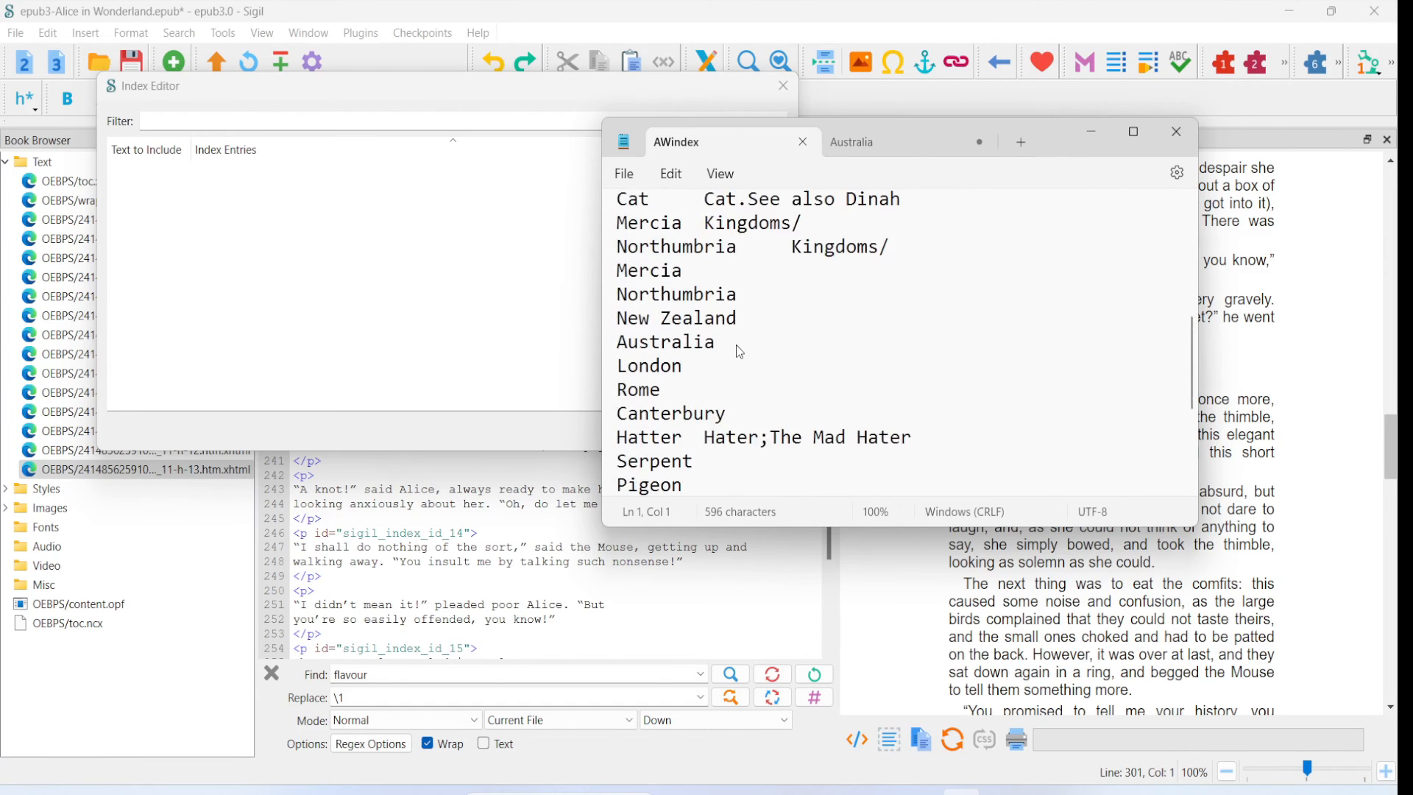
- Close and reopen the Index Editor, and load its entries from the AWindex text file
click(783, 86)
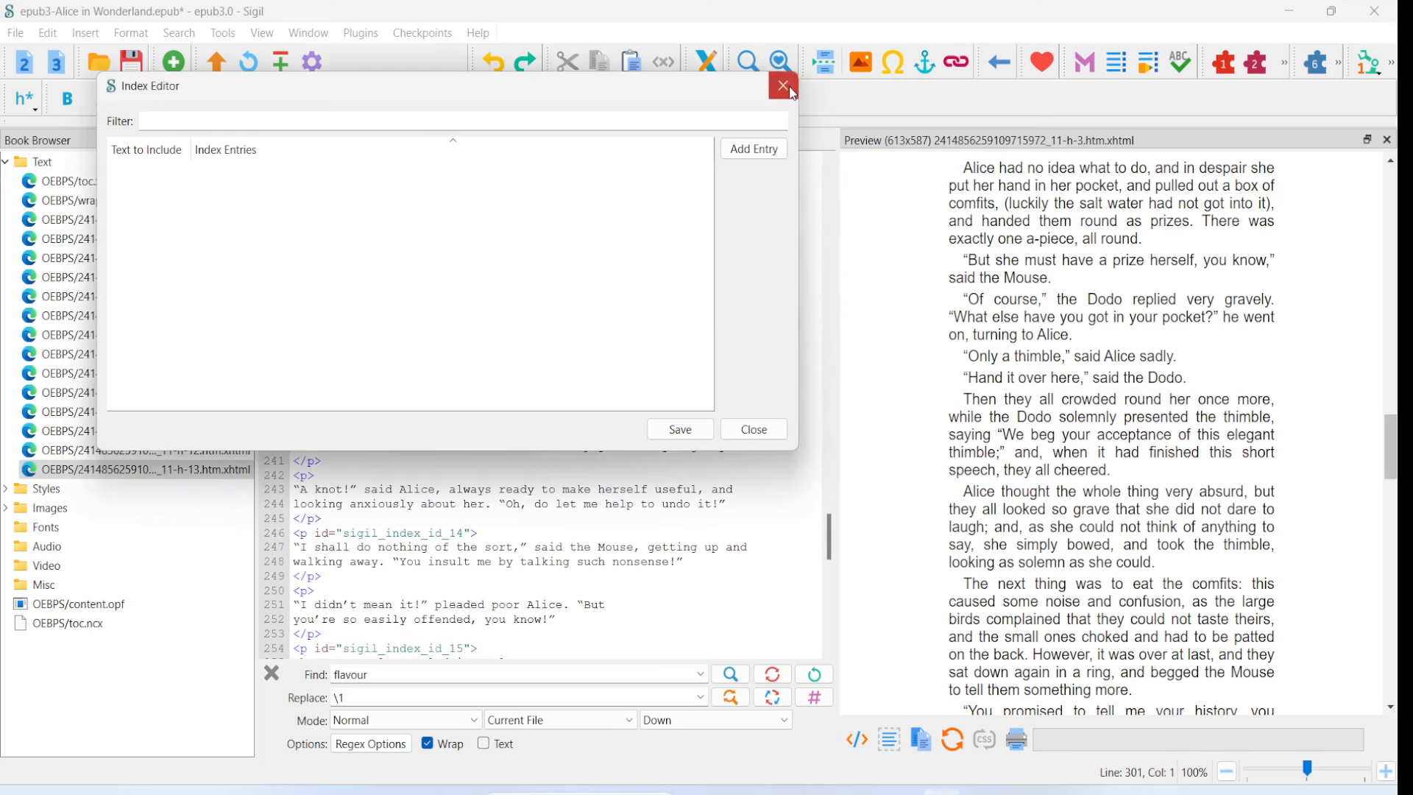
click(783, 85)
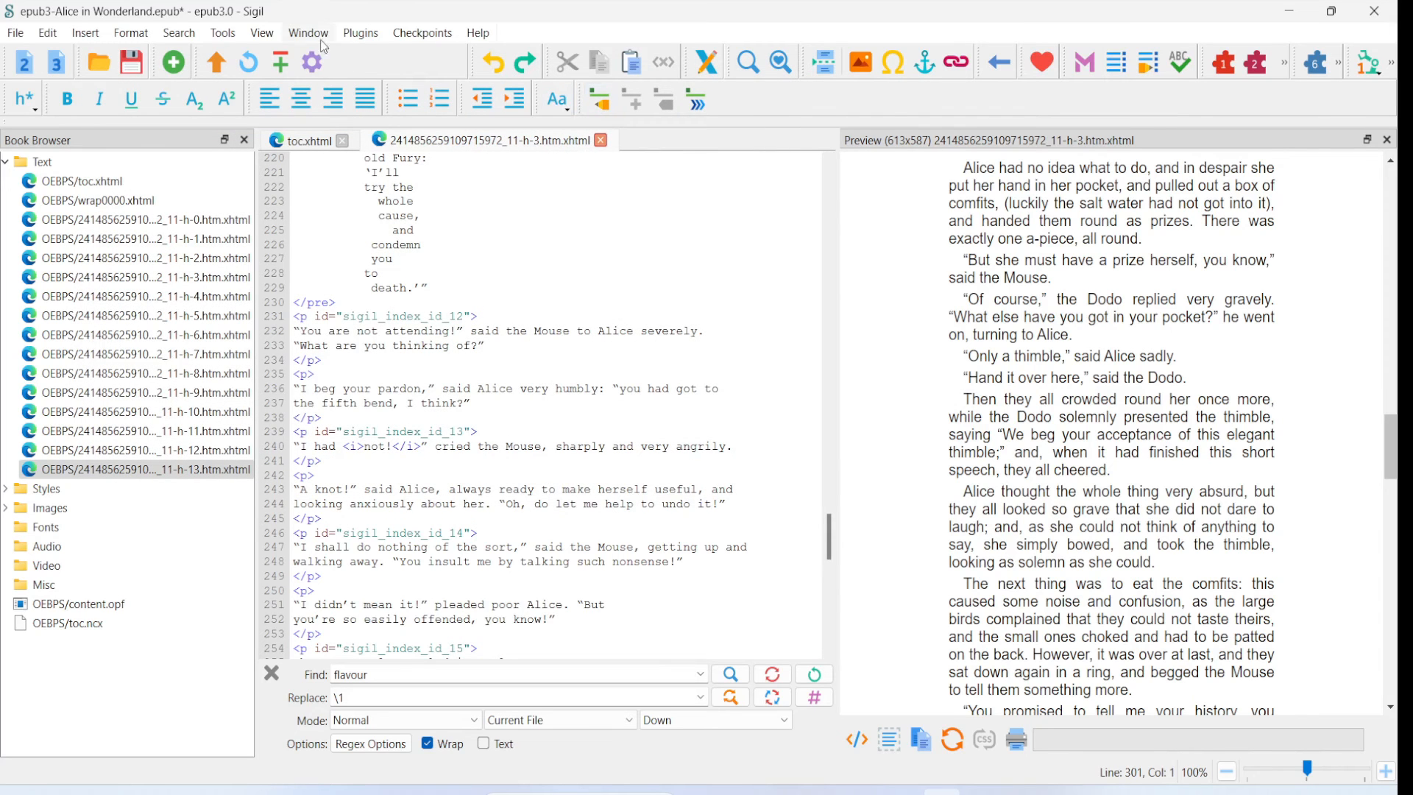
click(221, 34)
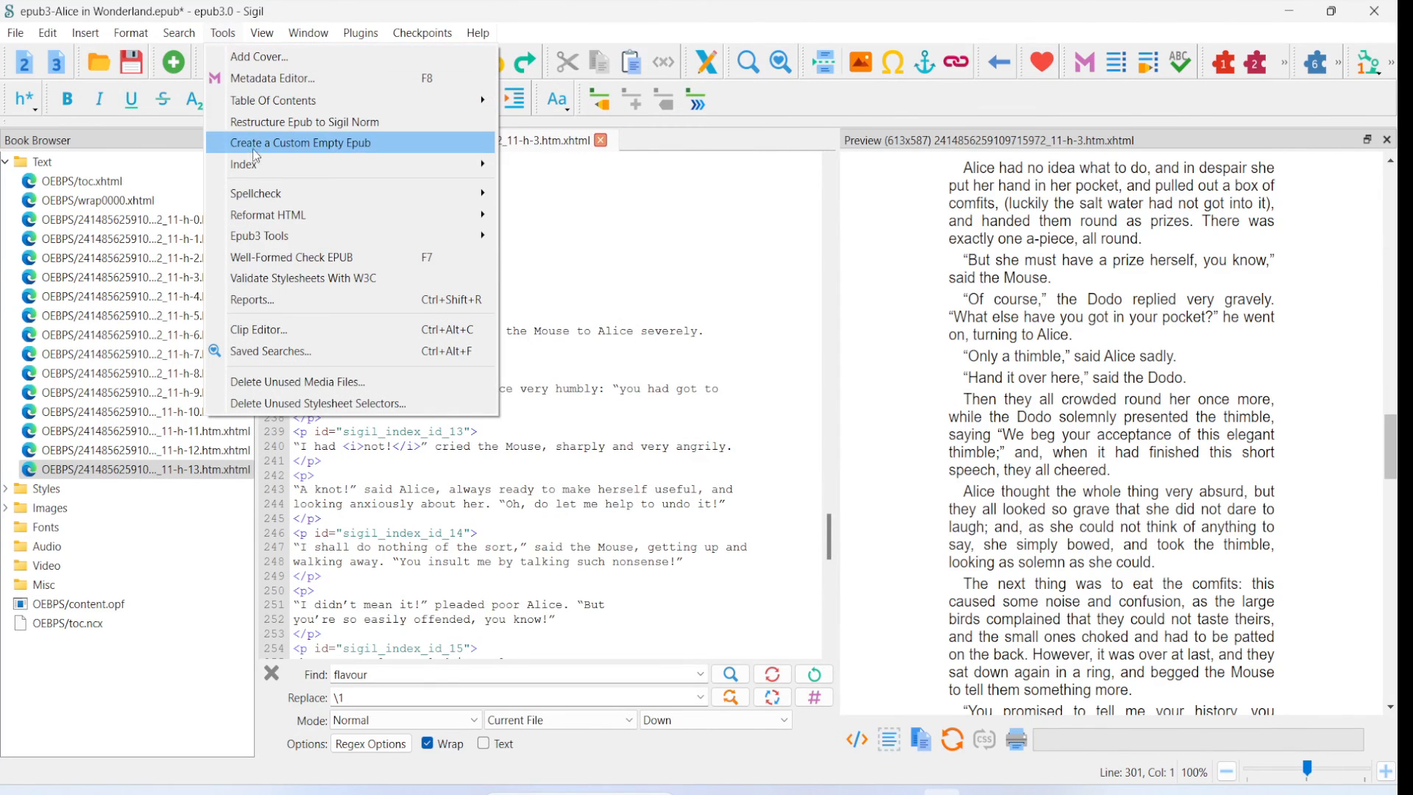
mouse_move(472, 164)
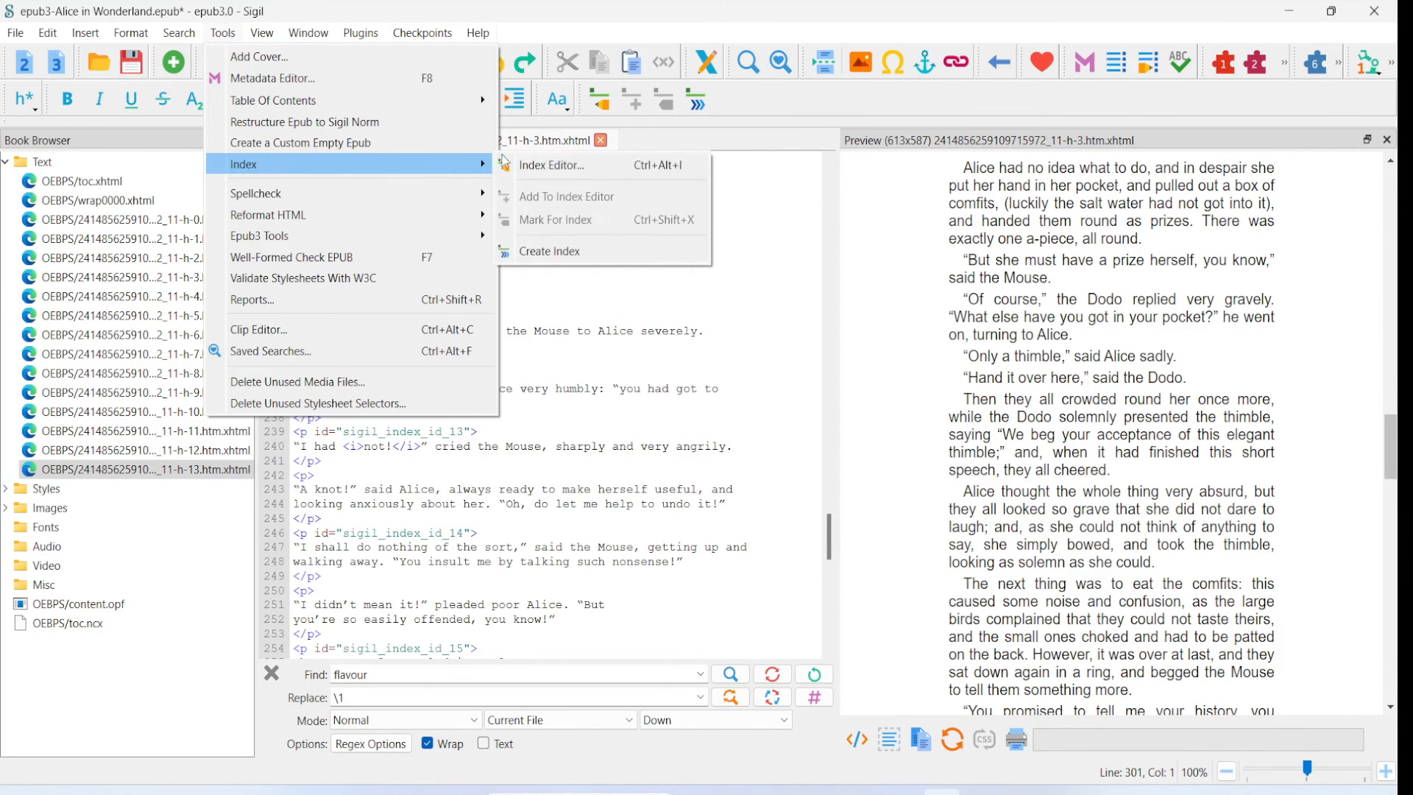
click(578, 175)
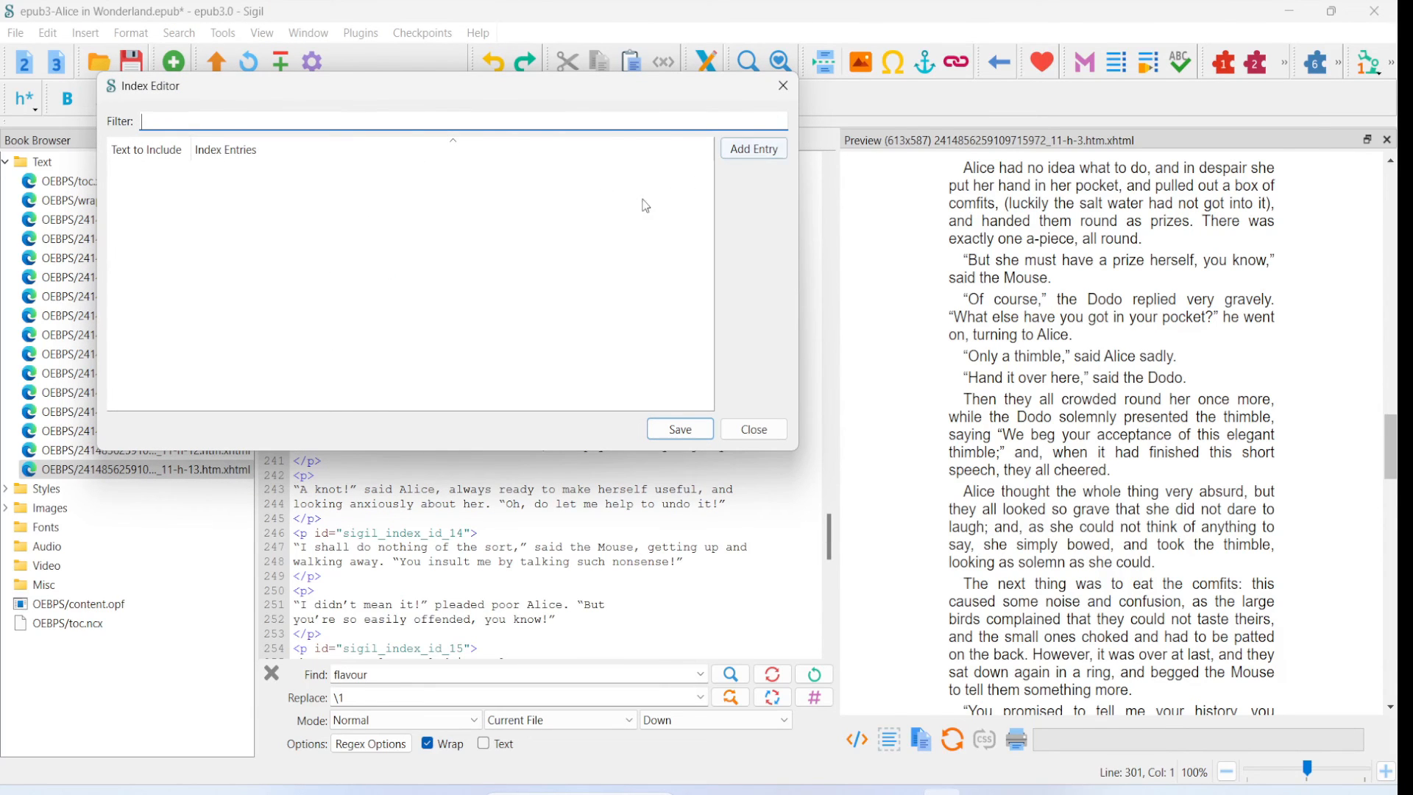
right_click(593, 254)
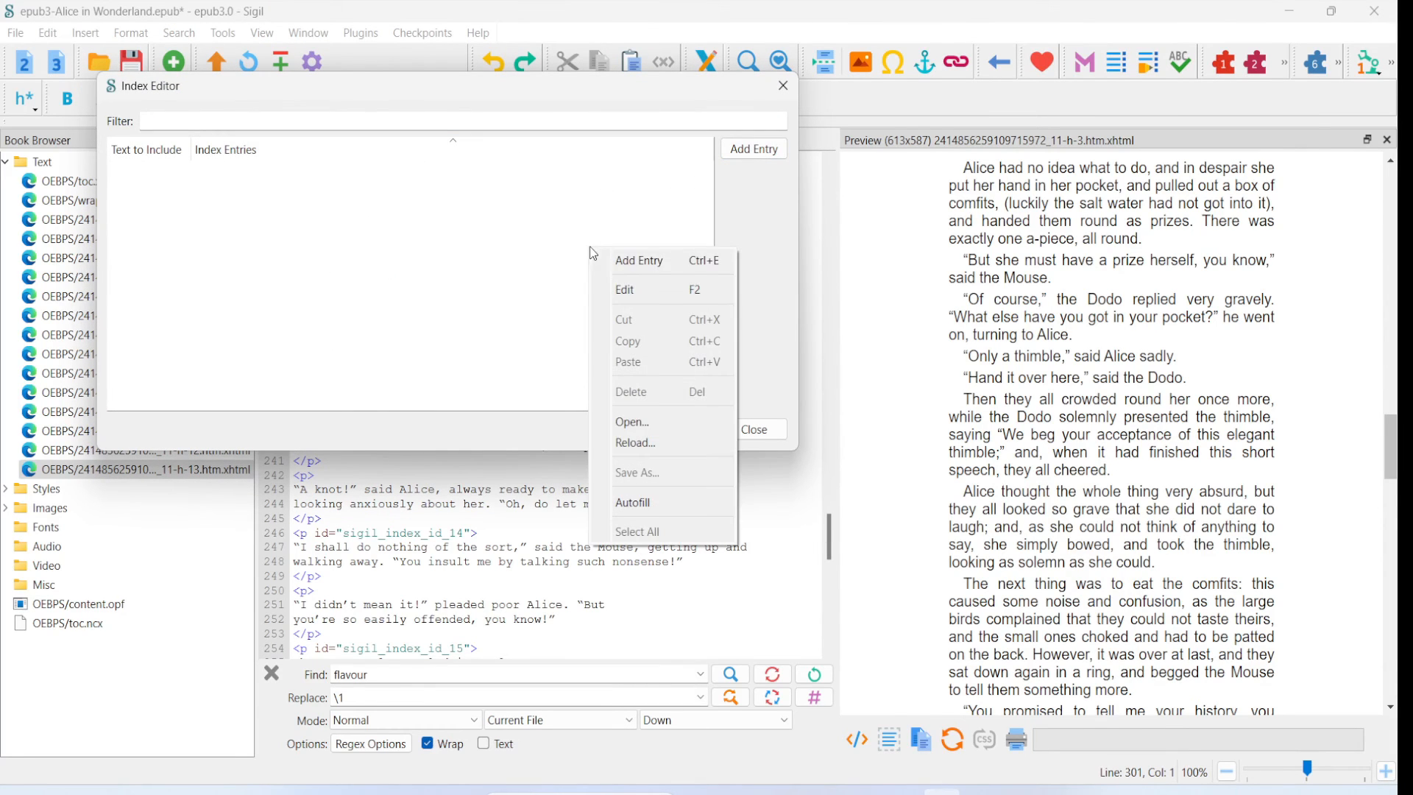
click(653, 422)
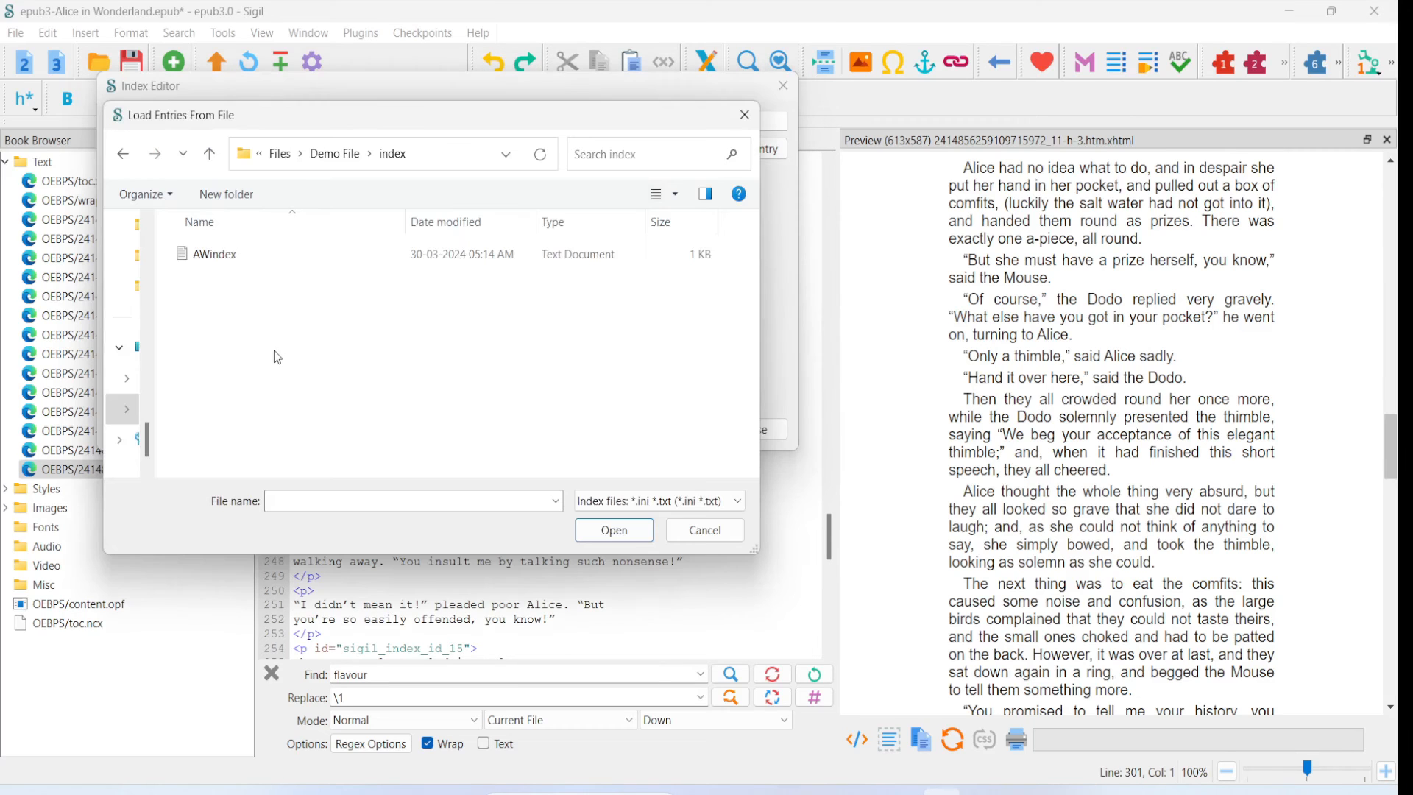
click(211, 257)
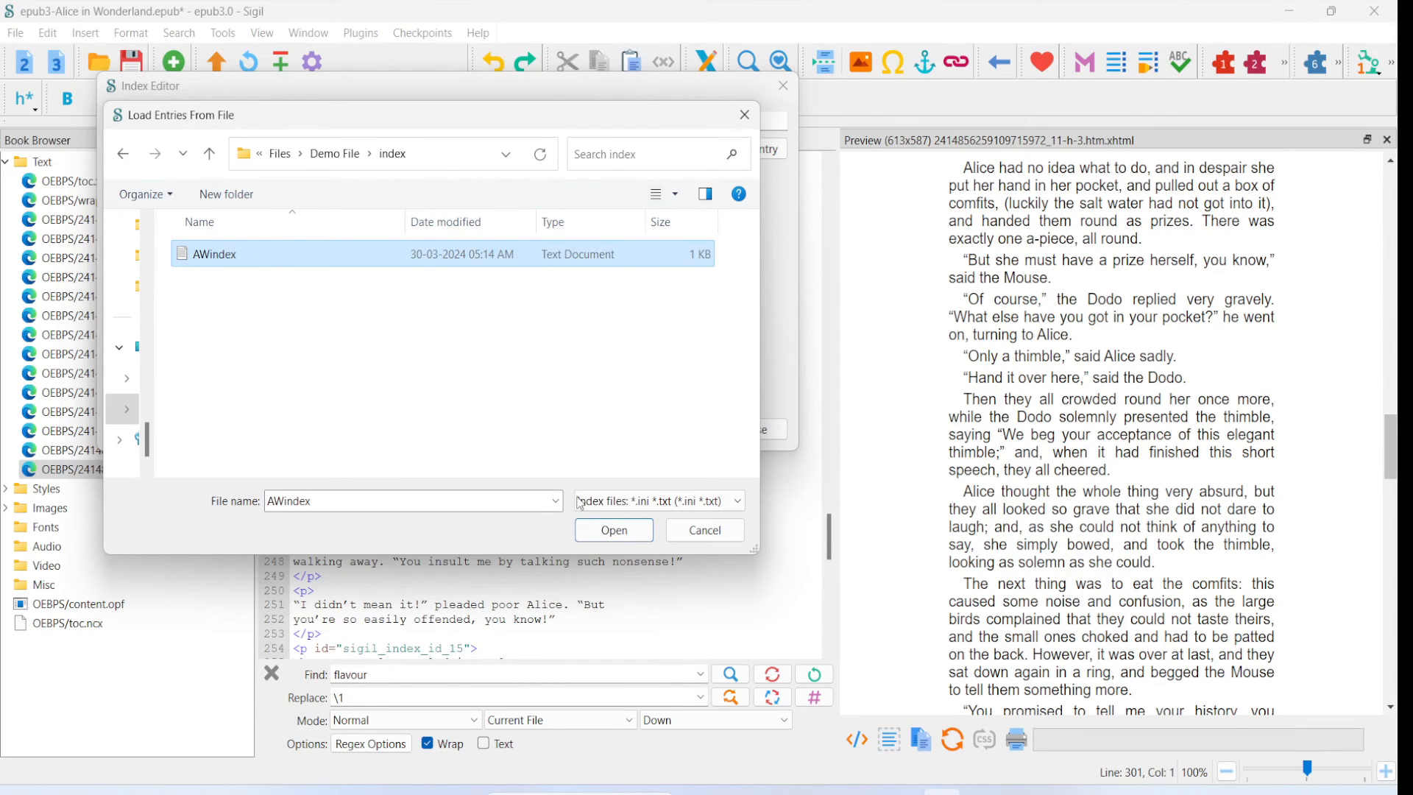
click(615, 530)
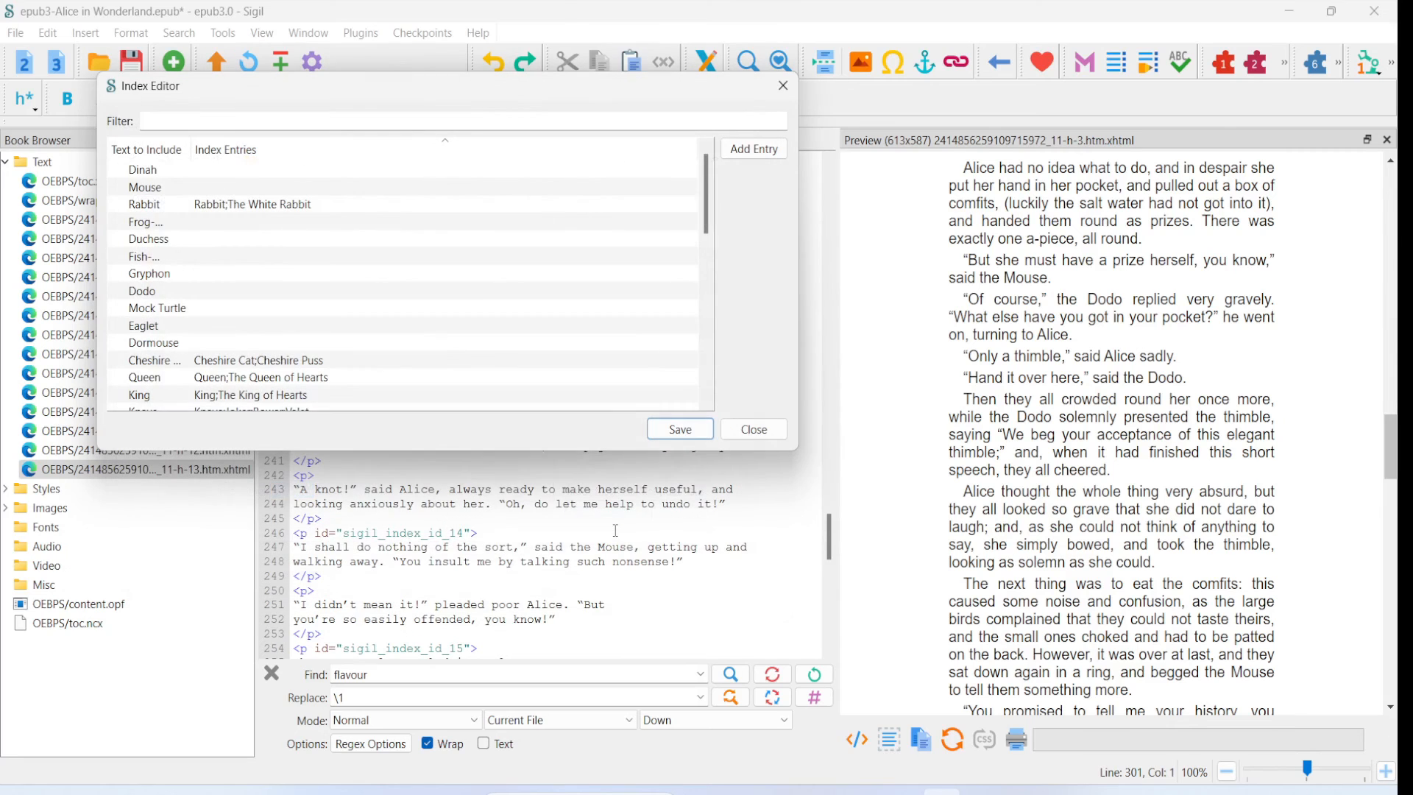
- Look through the loaded index entries, save them and close the Index Editor
scroll(692, 296, down, 8)
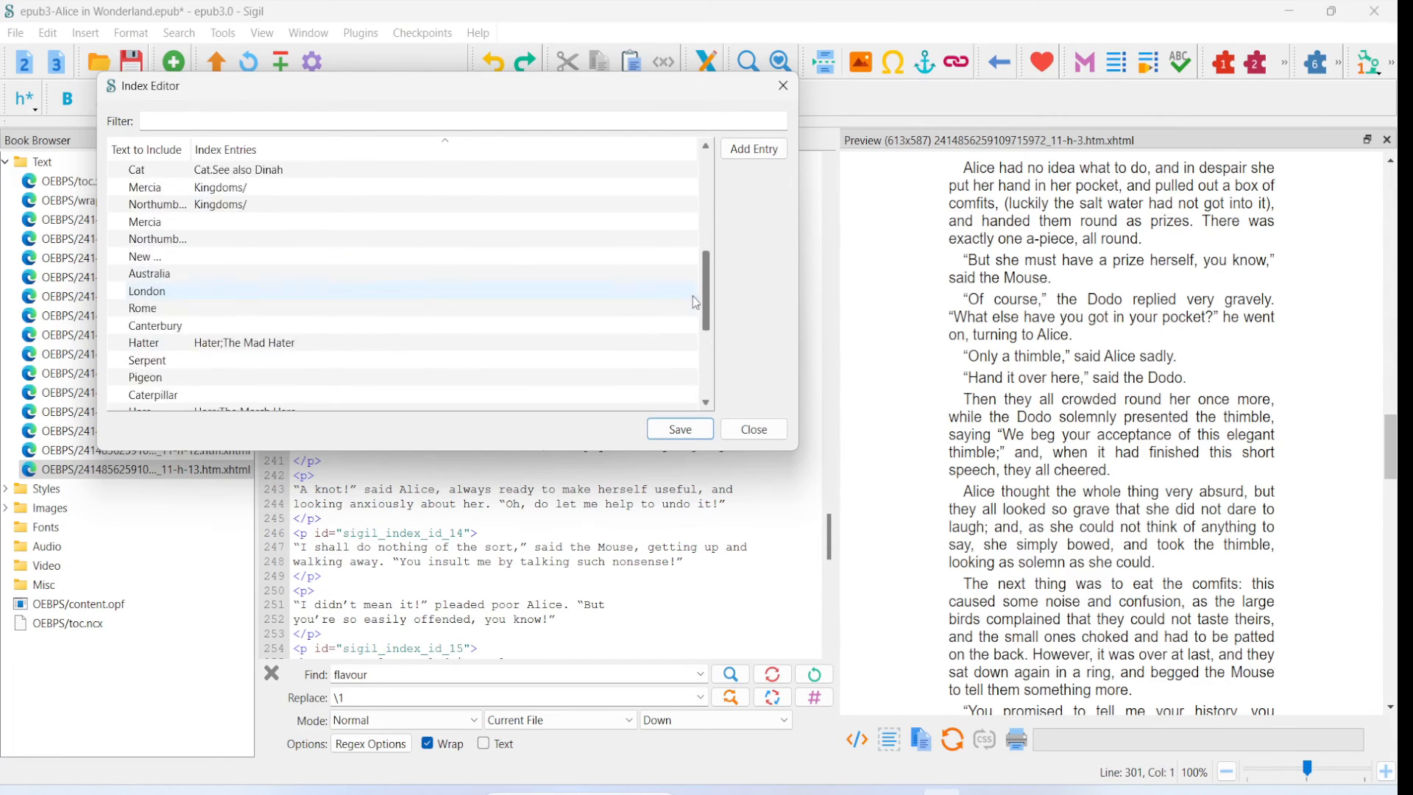
scroll(682, 330, up, 8)
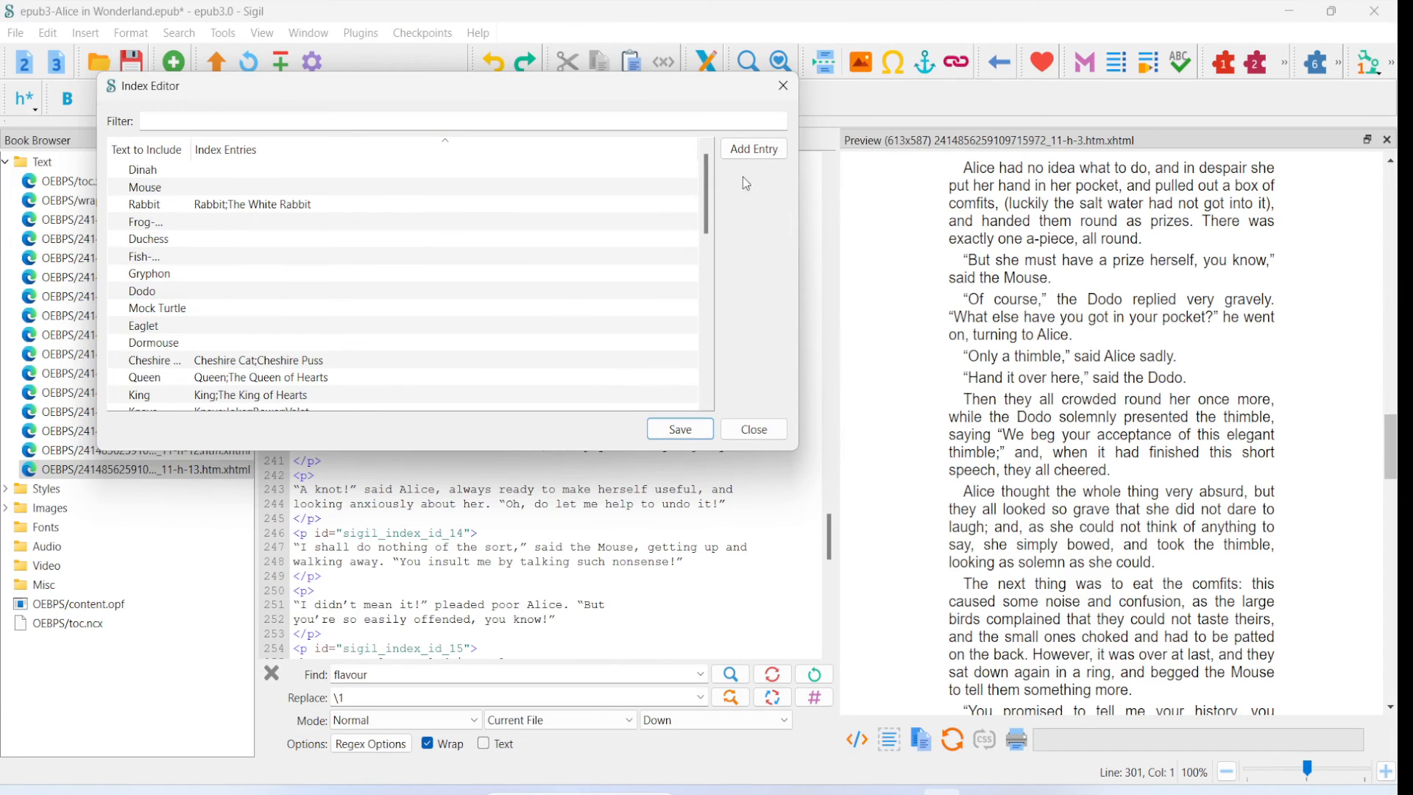
click(680, 429)
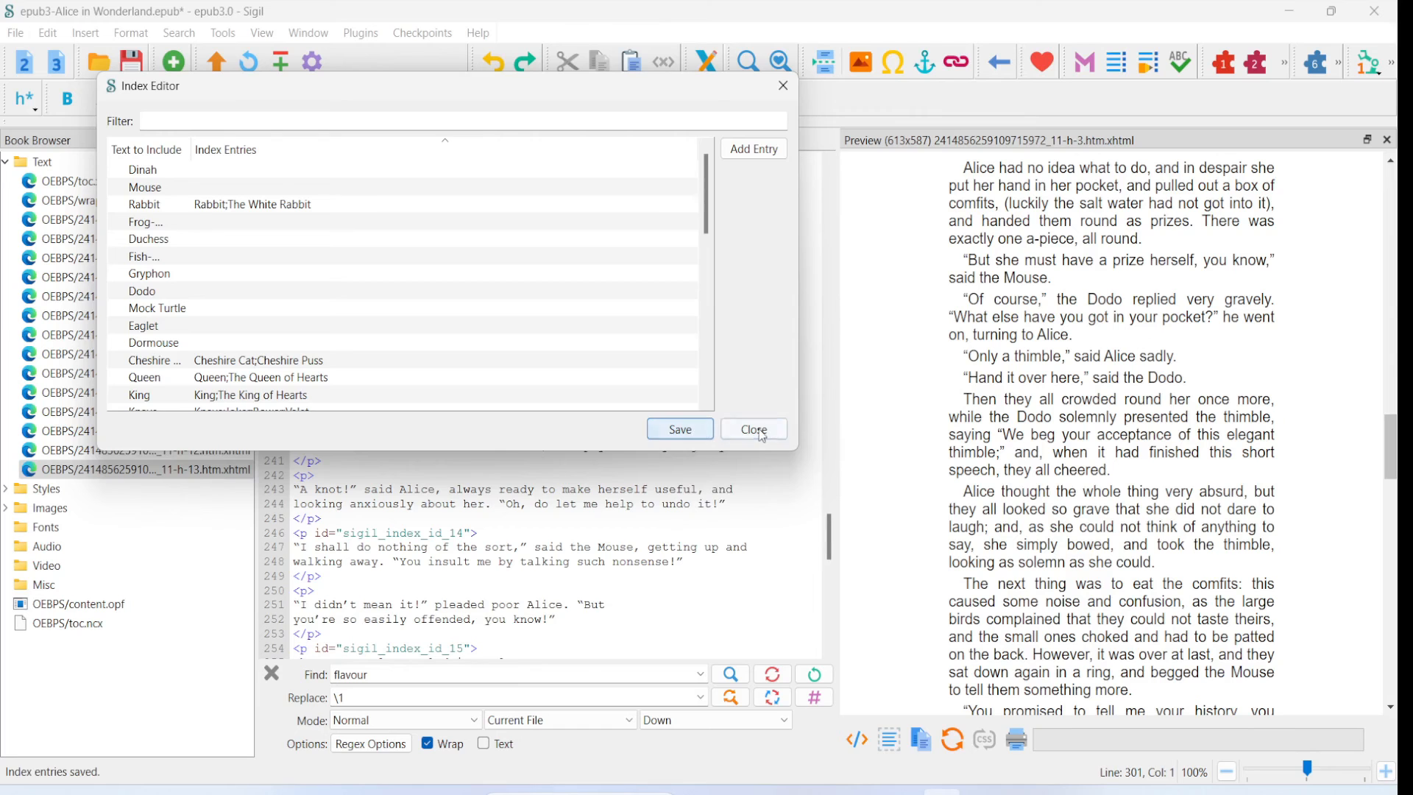
click(754, 429)
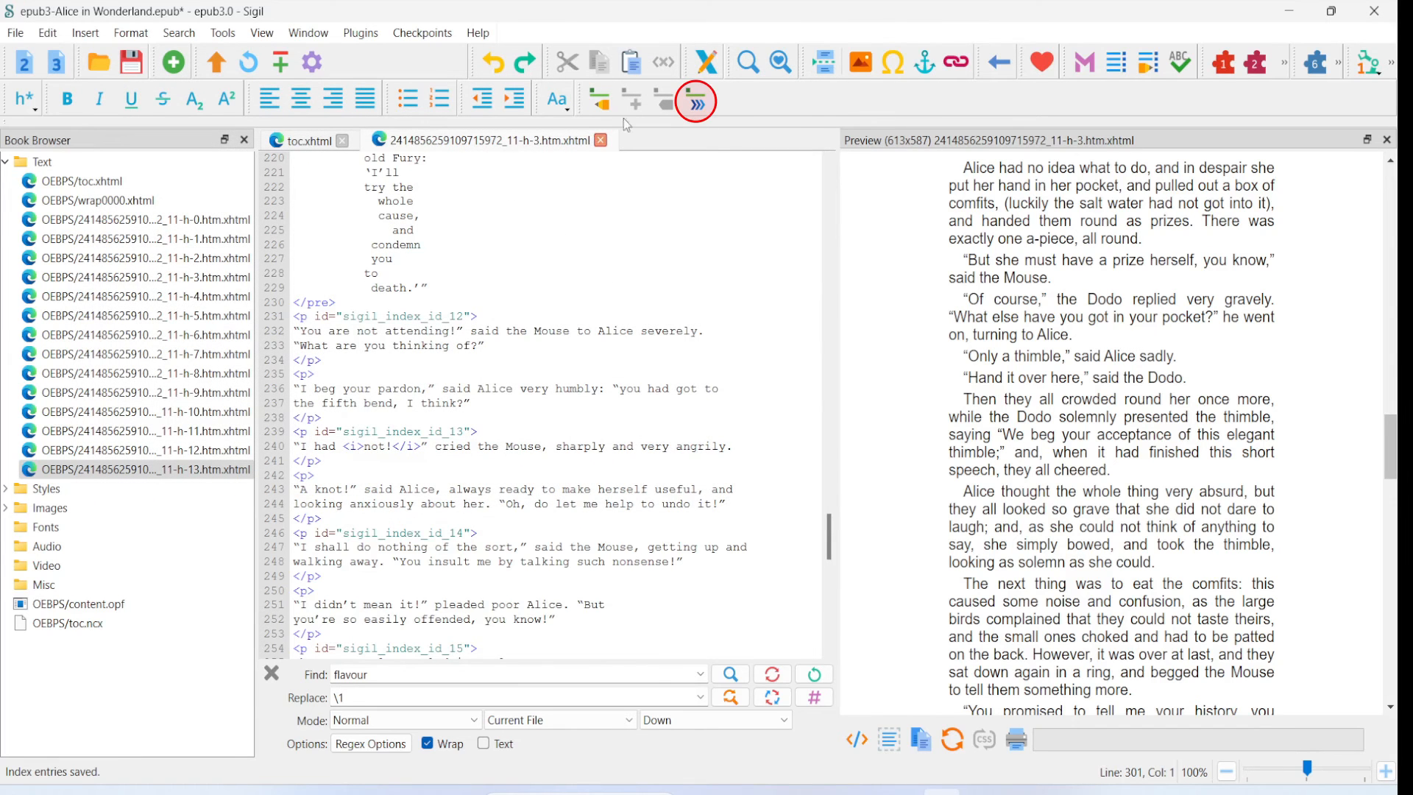
- Create the index from the saved entries and look over the generated page in the preview
click(697, 106)
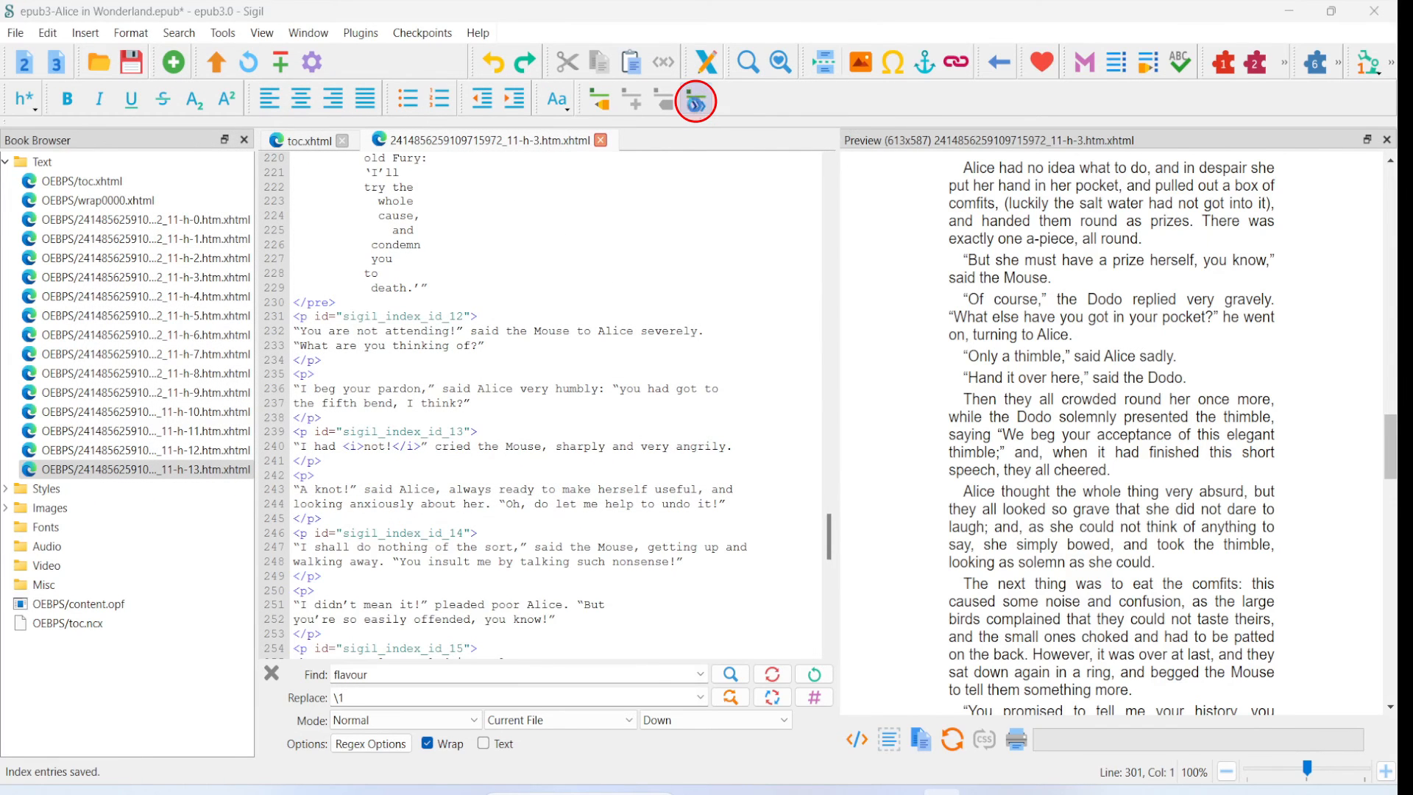
scroll(1137, 304, down, 15)
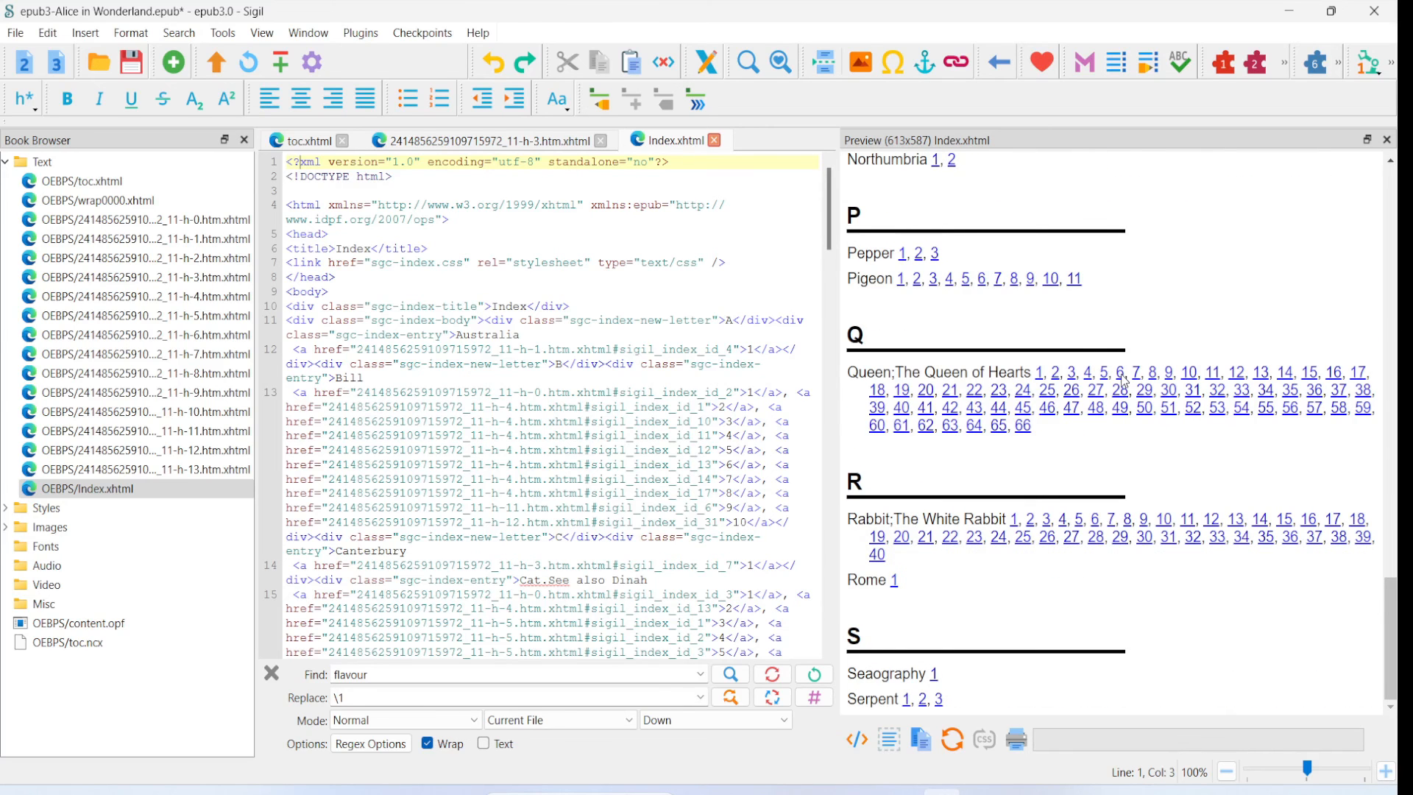
scroll(1124, 381, up, 15)
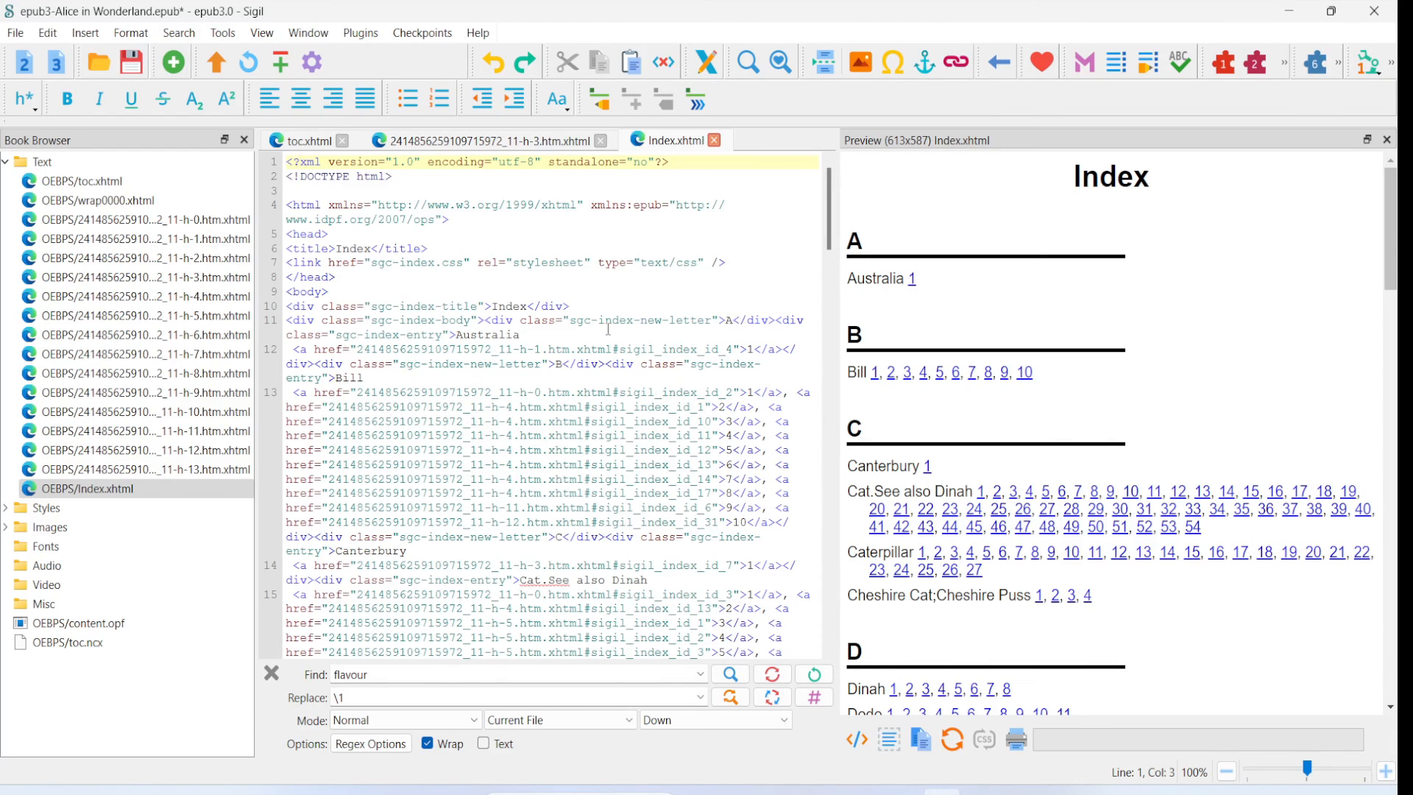
- Reopen the Index Editor, browse its entries down to the last one and close it
click(600, 101)
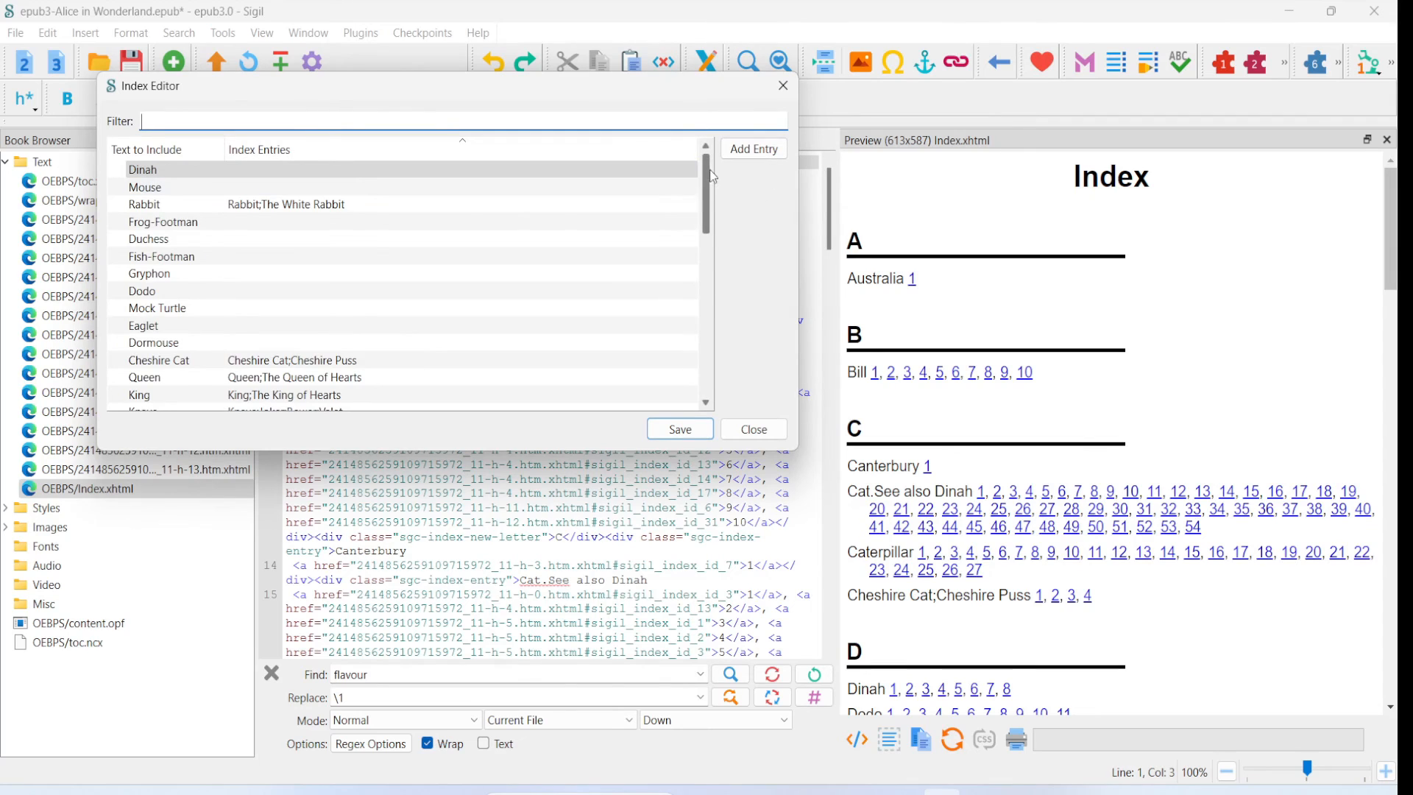
drag(708, 175, 711, 346)
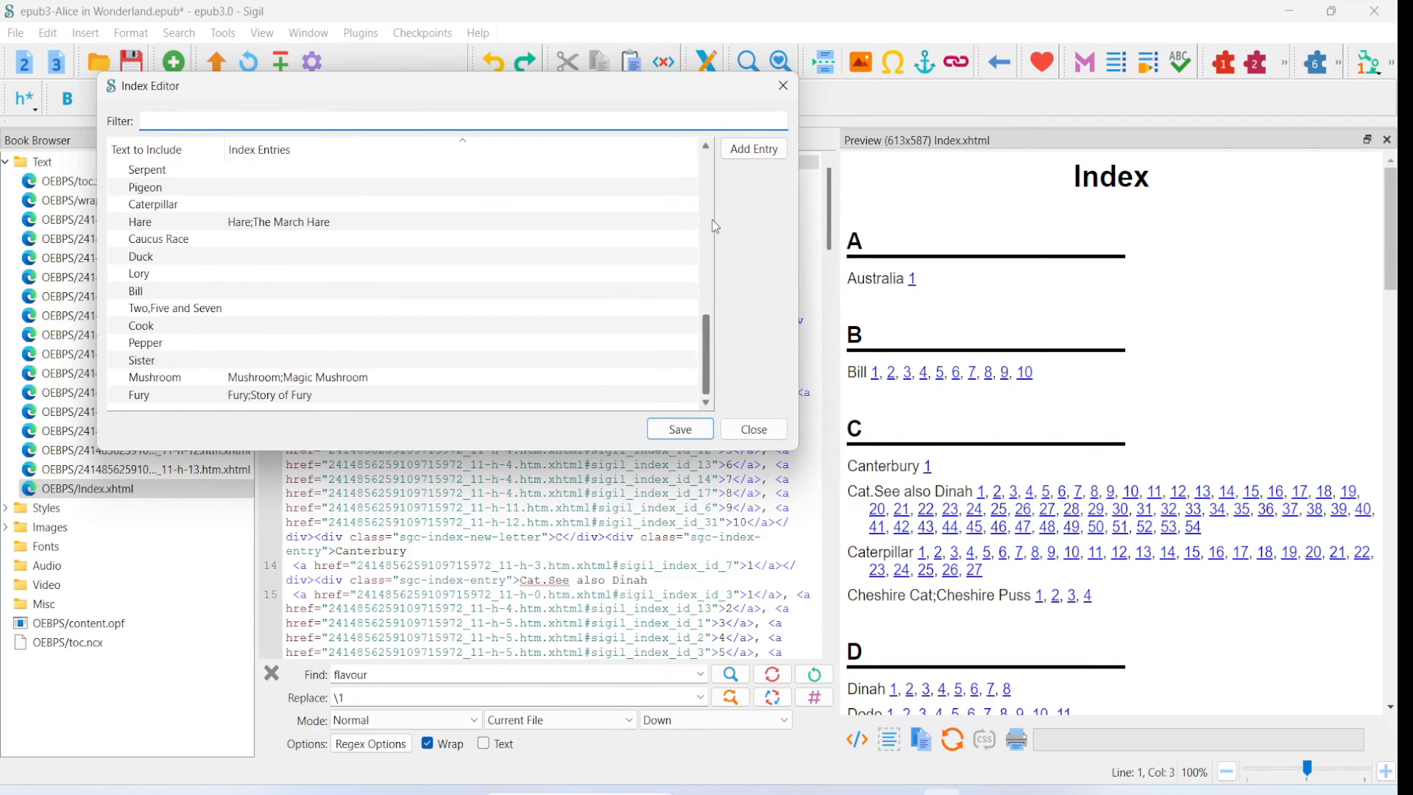
click(766, 150)
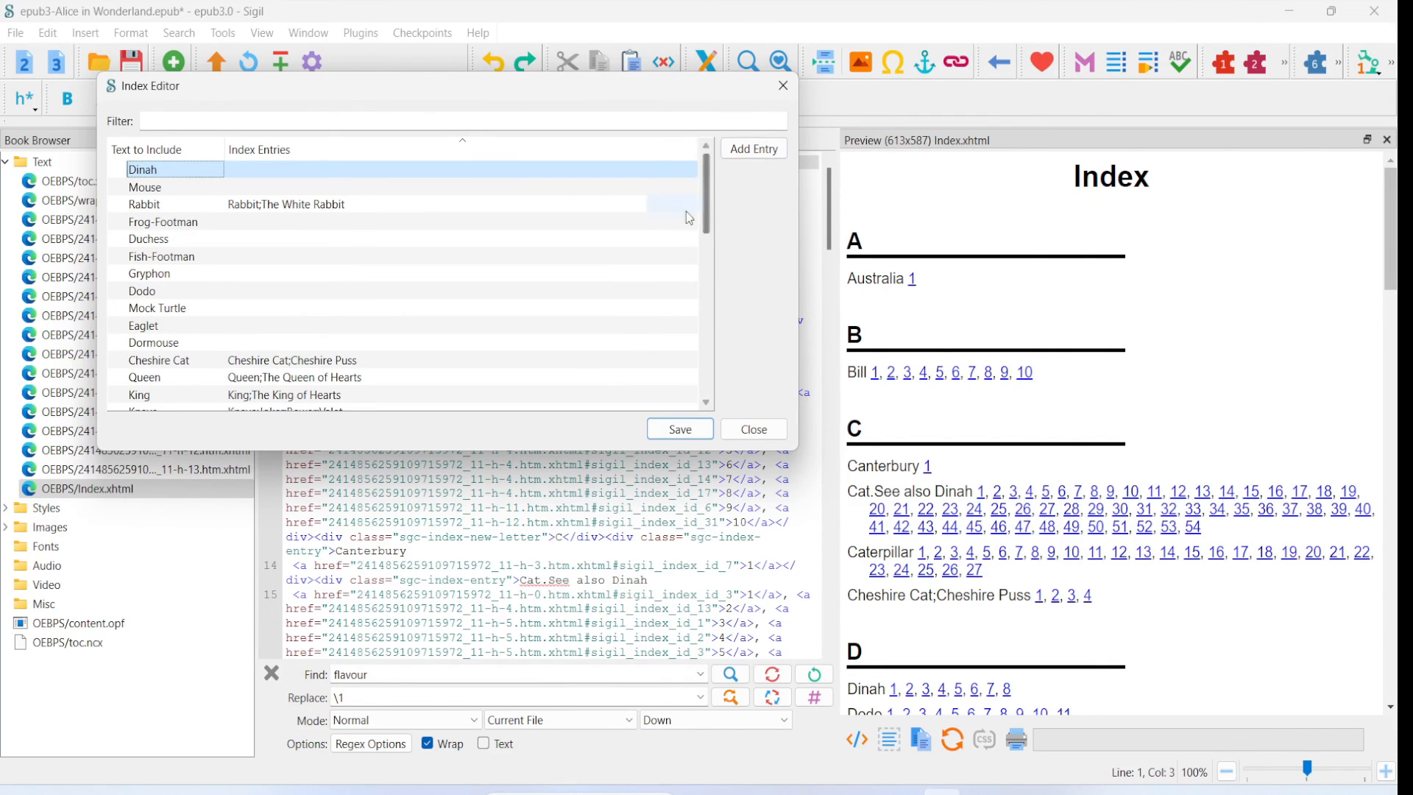
click(768, 440)
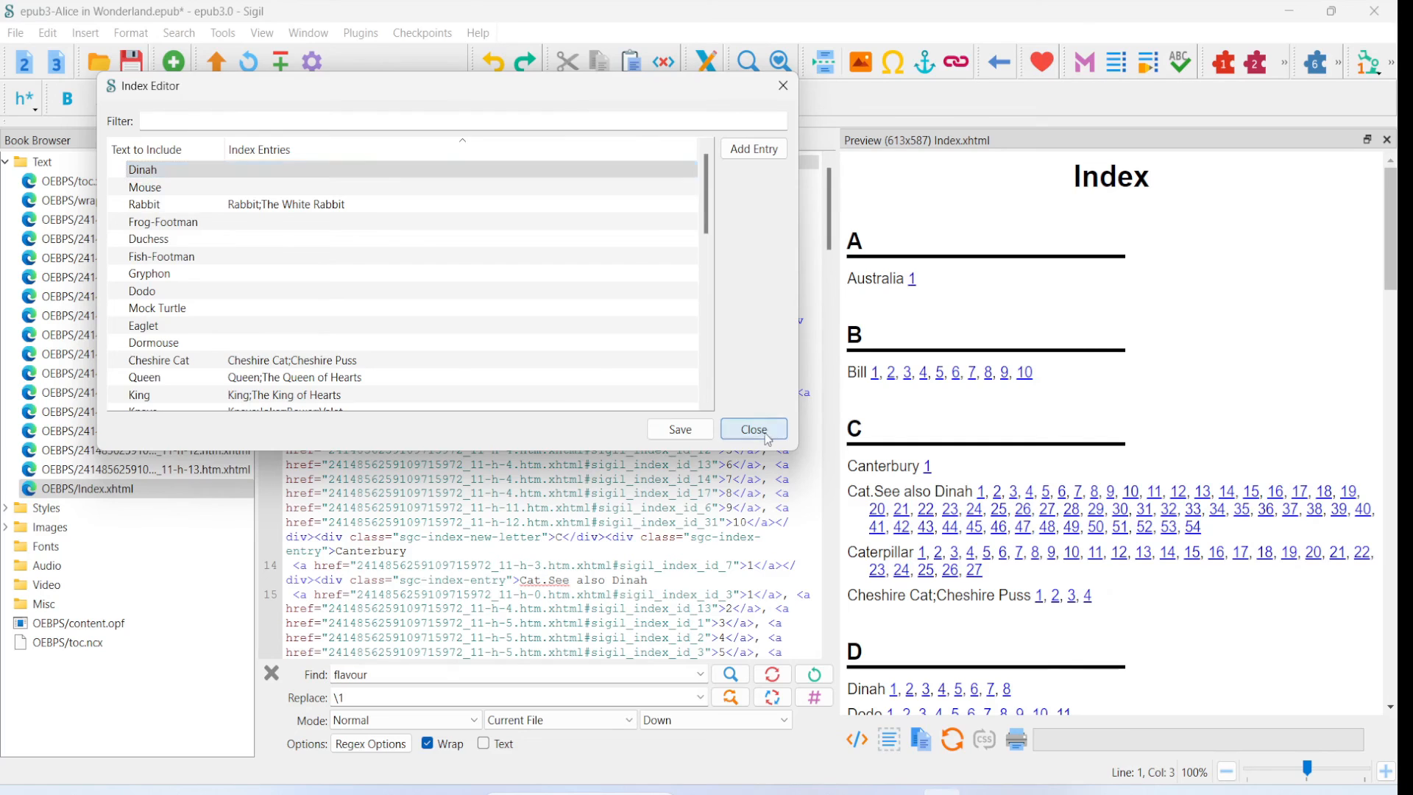
click(767, 440)
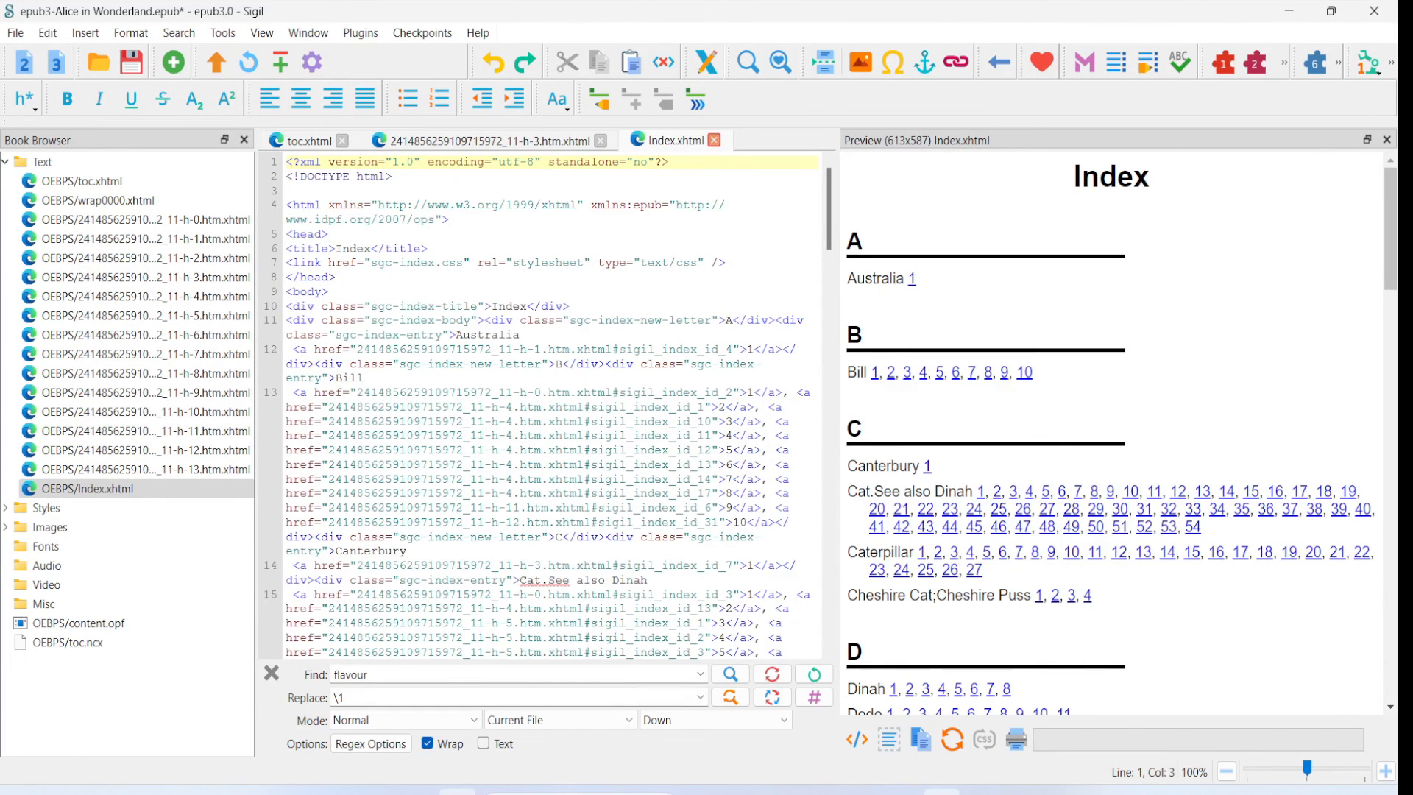
- Examine the AWindex text file in Notepad, and read through the generated Index.xhtml preview in Sigil
scroll(144, 301, down, 4)
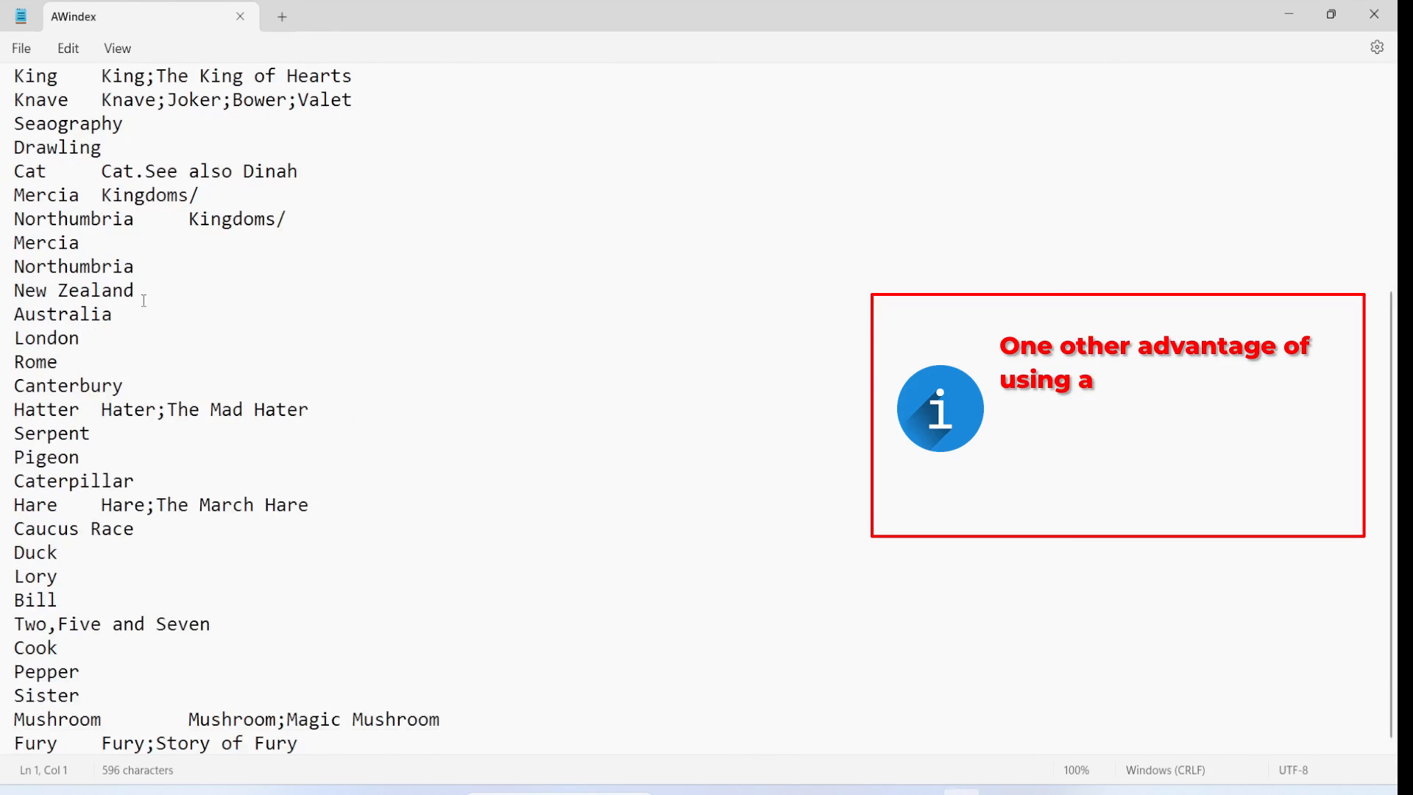
scroll(145, 301, up, 5)
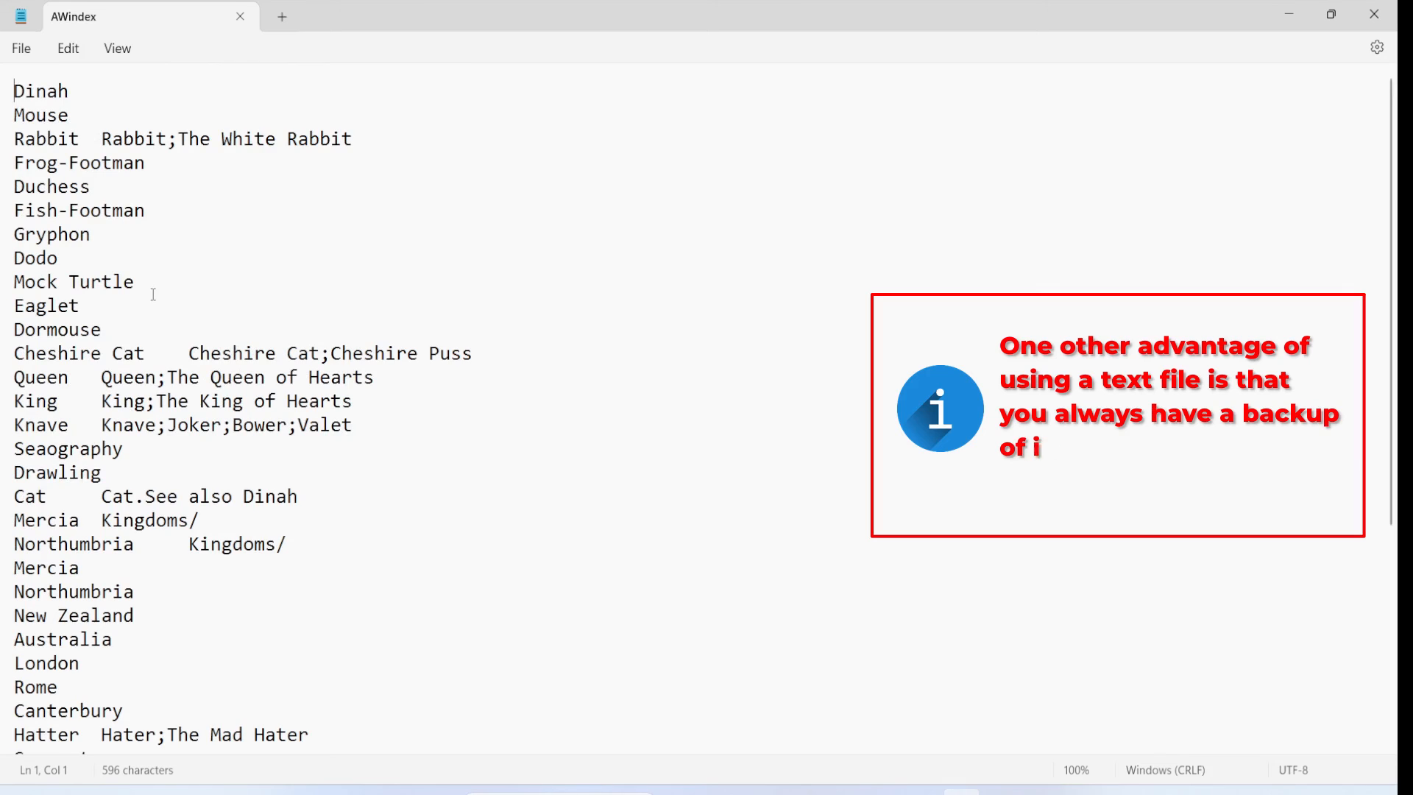
scroll(153, 294, down, 5)
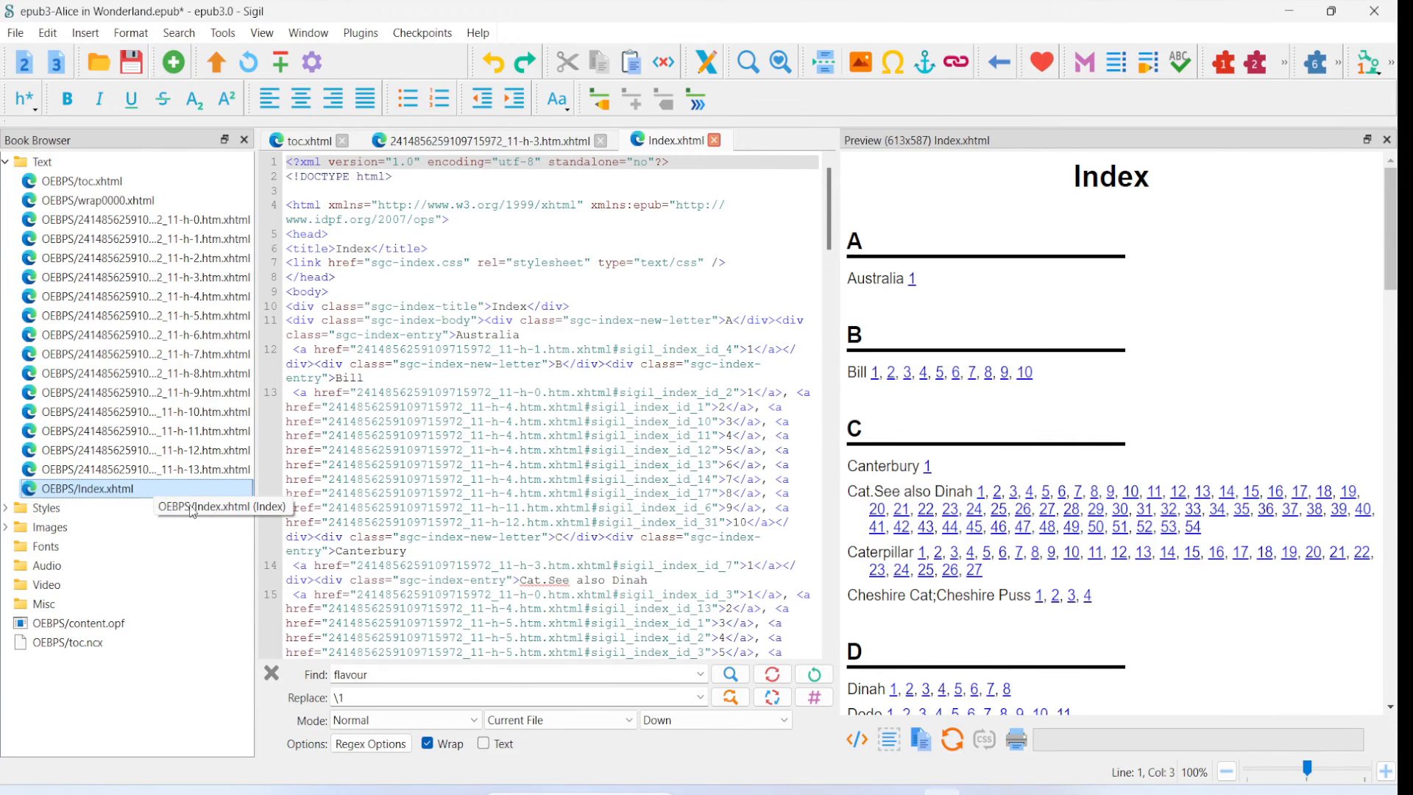
scroll(1101, 416, down, 10)
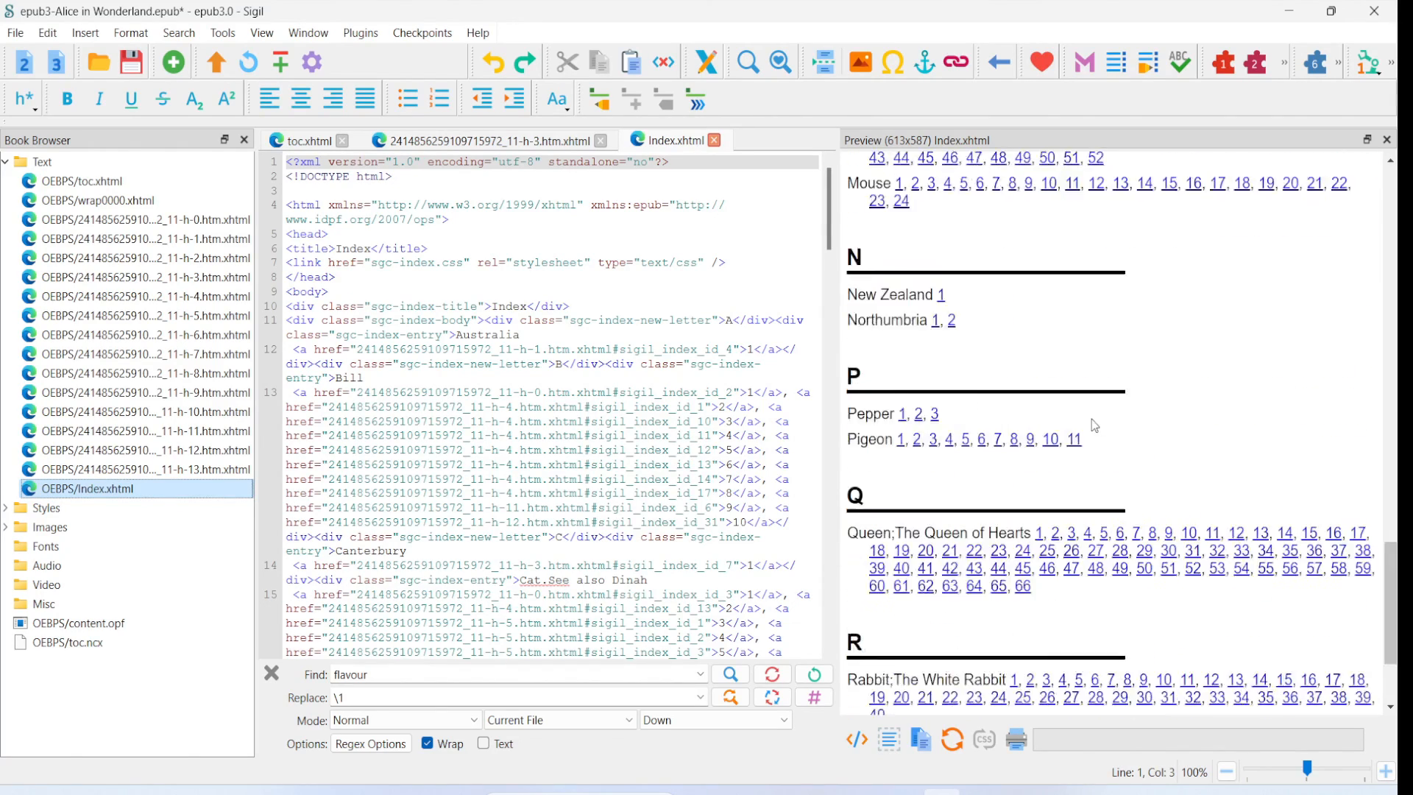
scroll(1095, 426, down, 2)
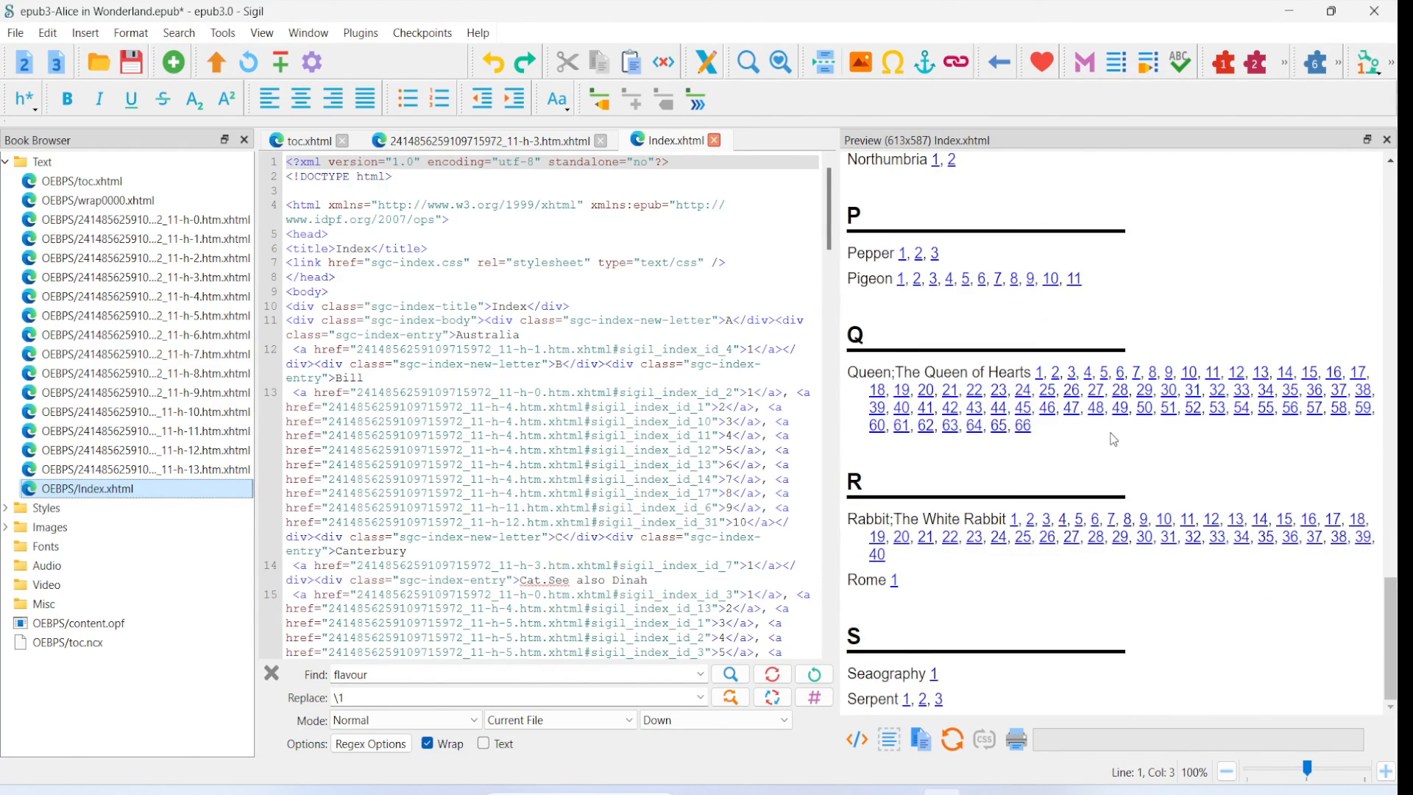
scroll(1113, 439, up, 8)
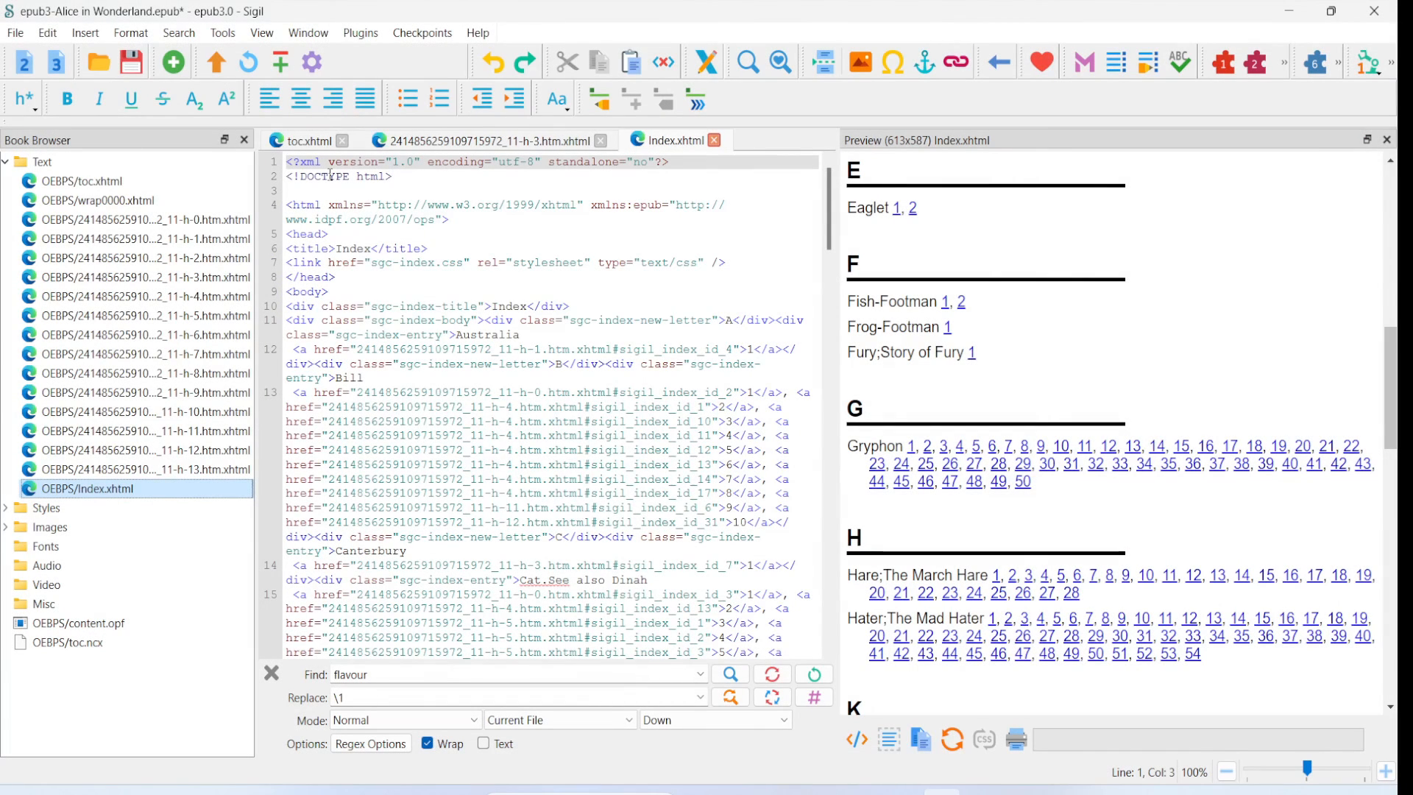
- Edit the table of contents, adding an entry named Index below the Chapter XII entry
click(223, 37)
mouse_move(281, 101)
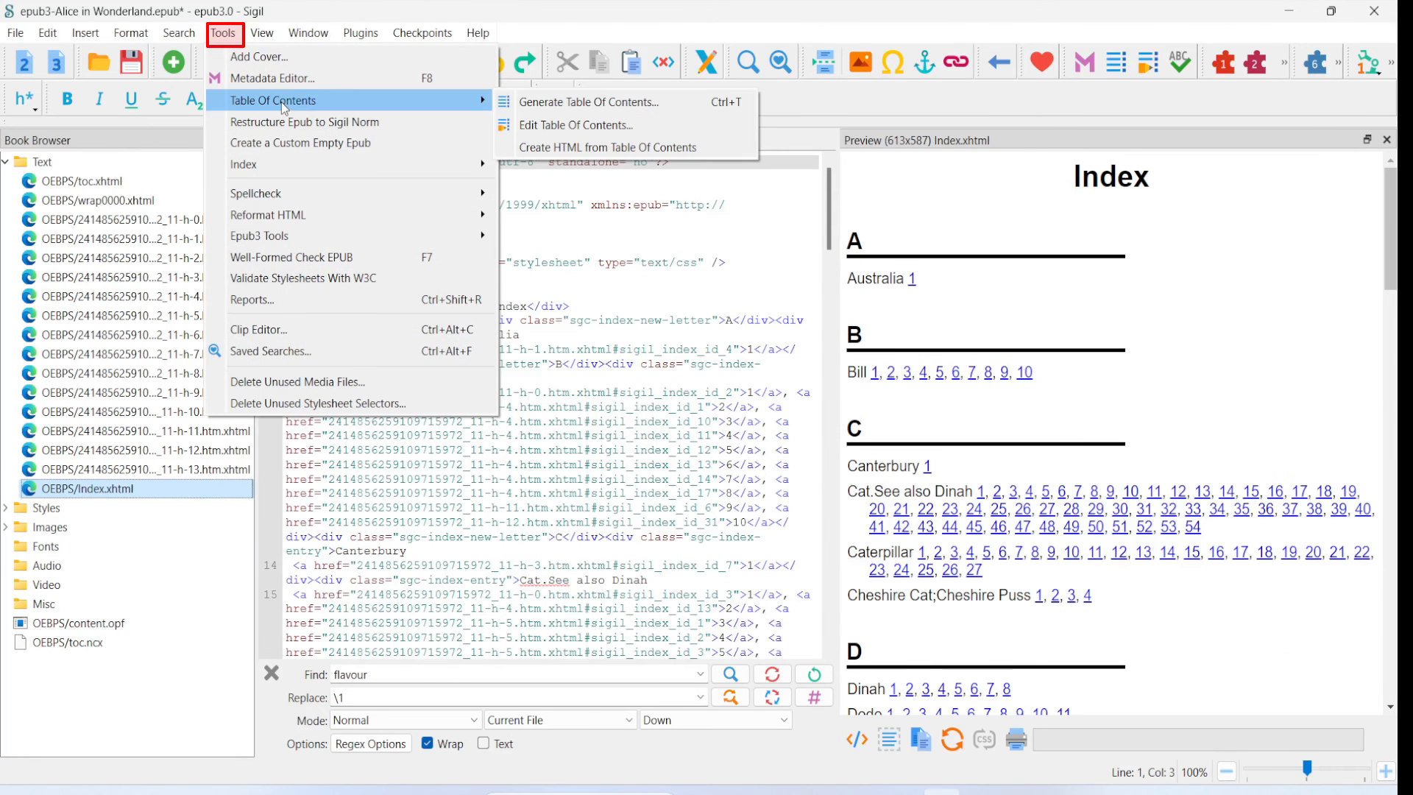
click(564, 131)
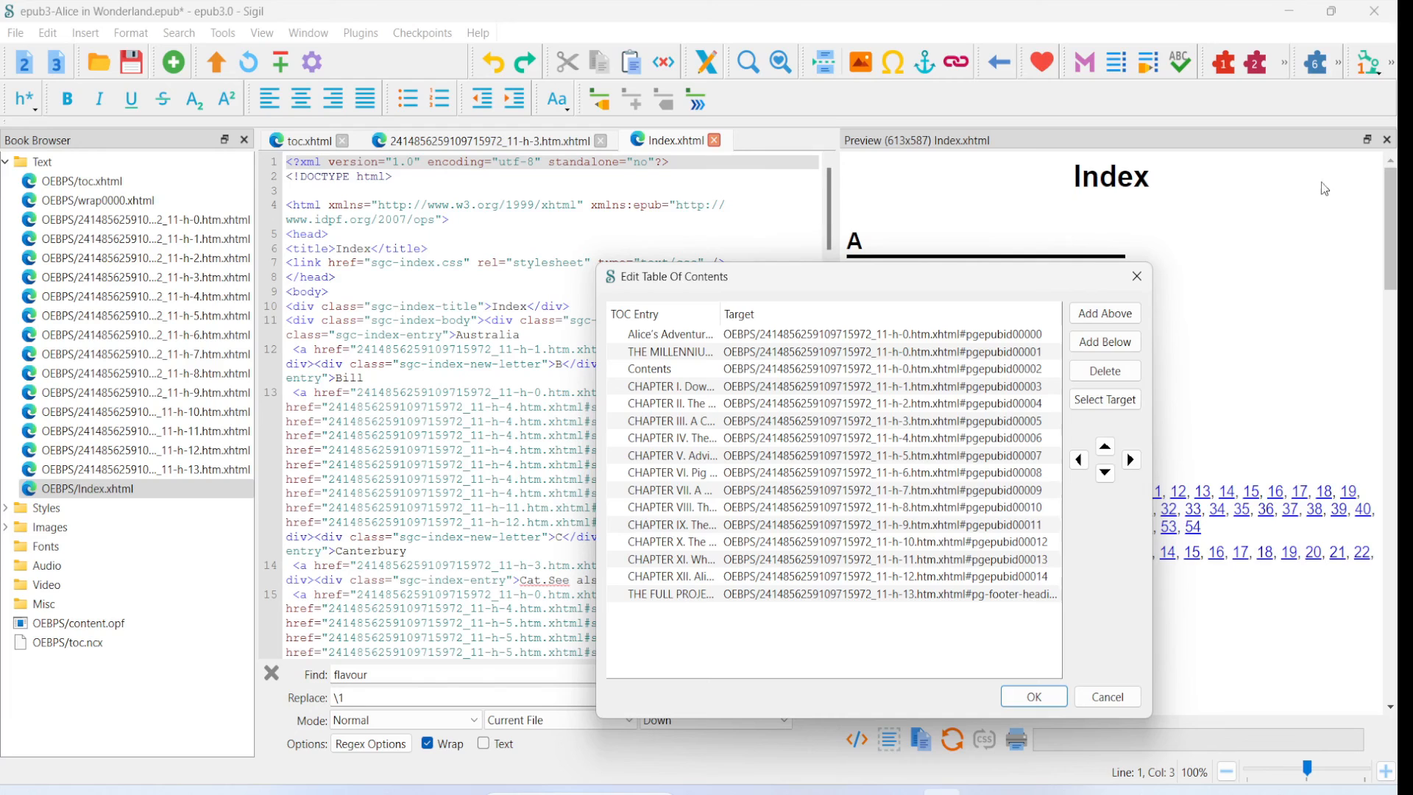
click(675, 599)
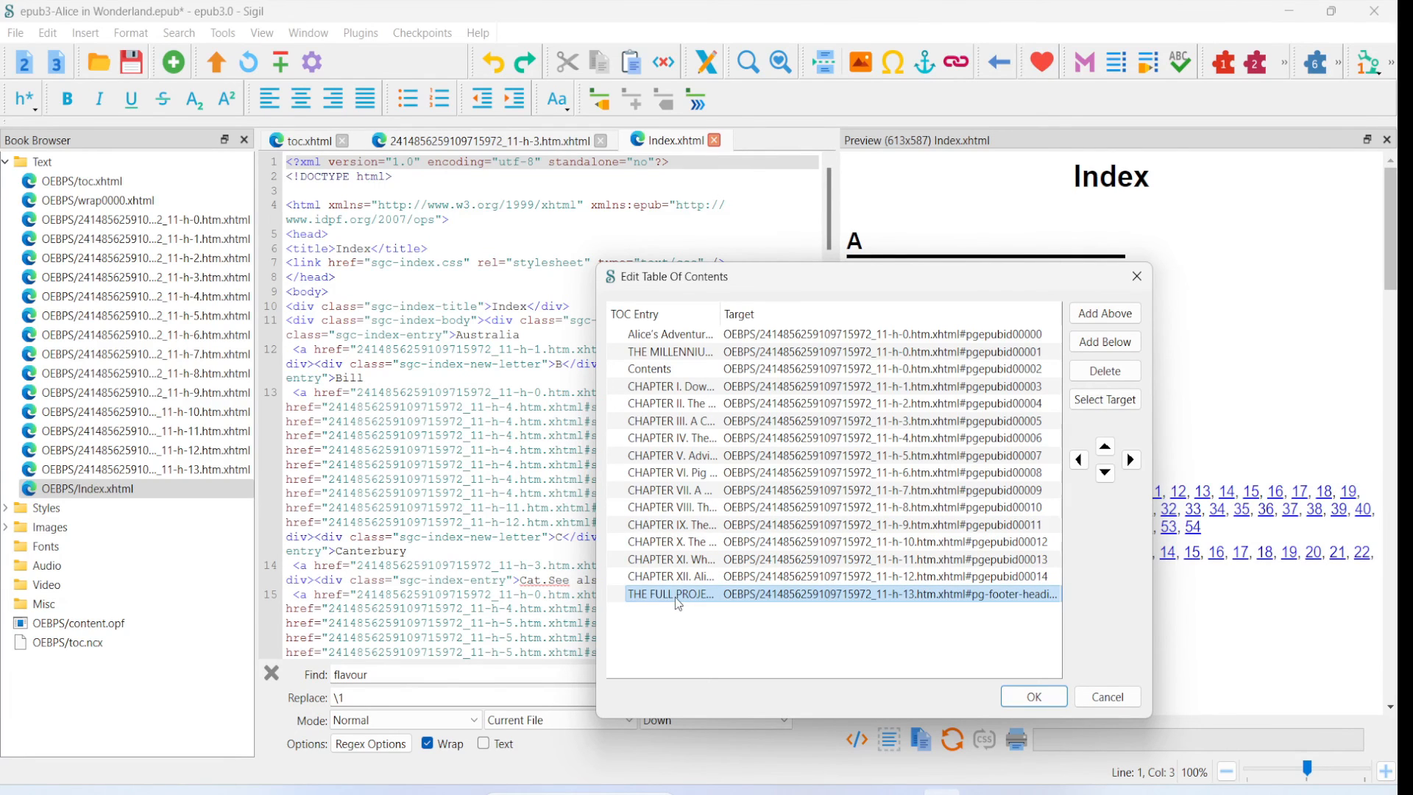
click(659, 577)
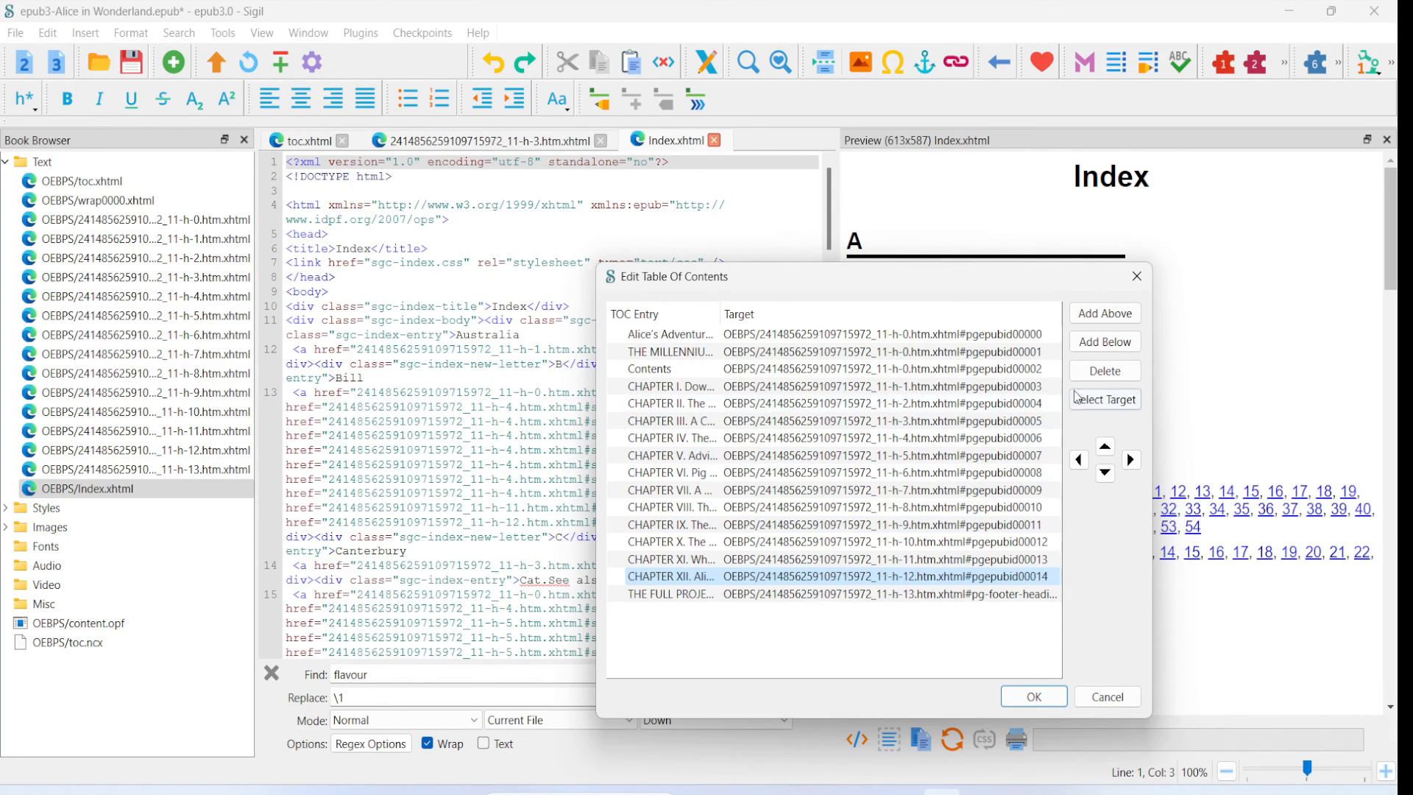
click(1108, 343)
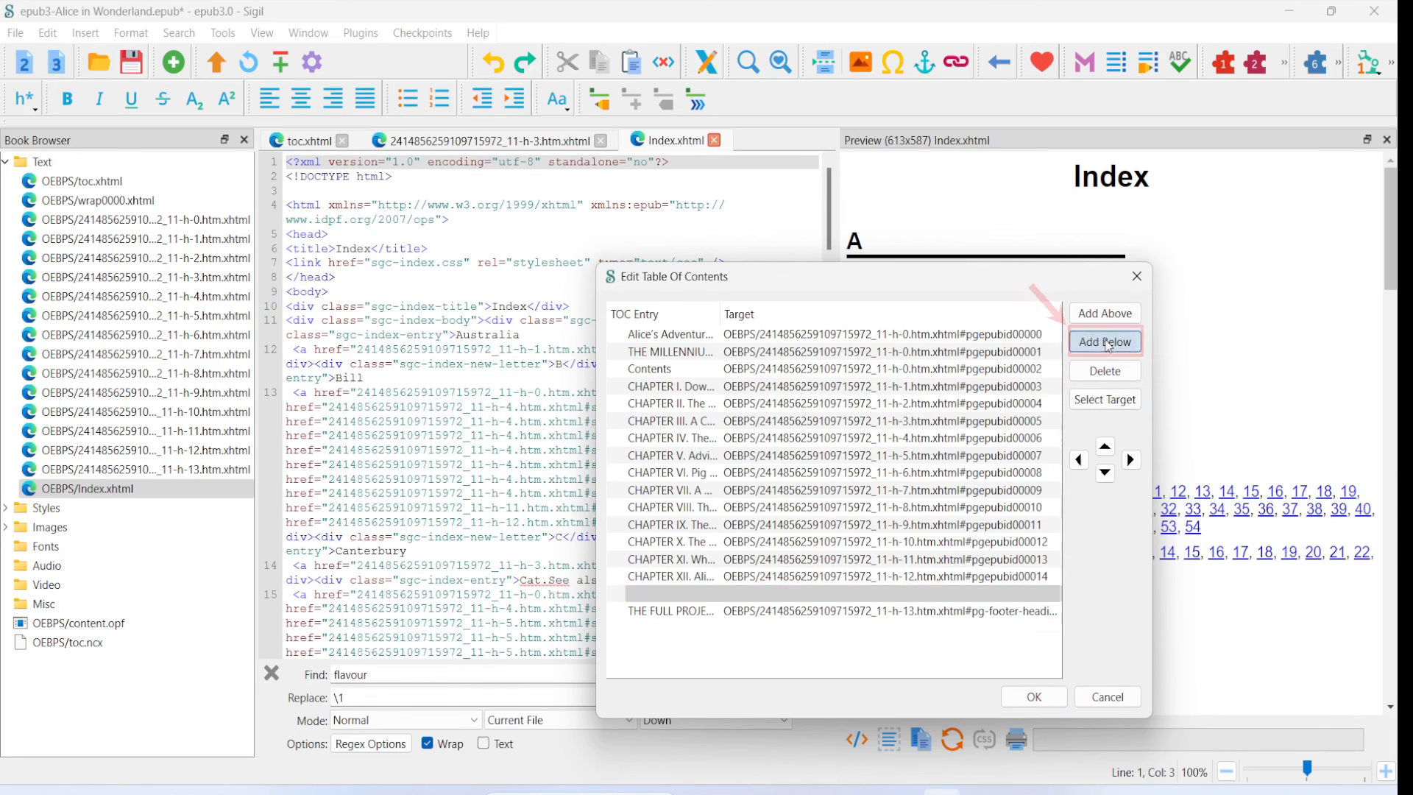
double_click(680, 598)
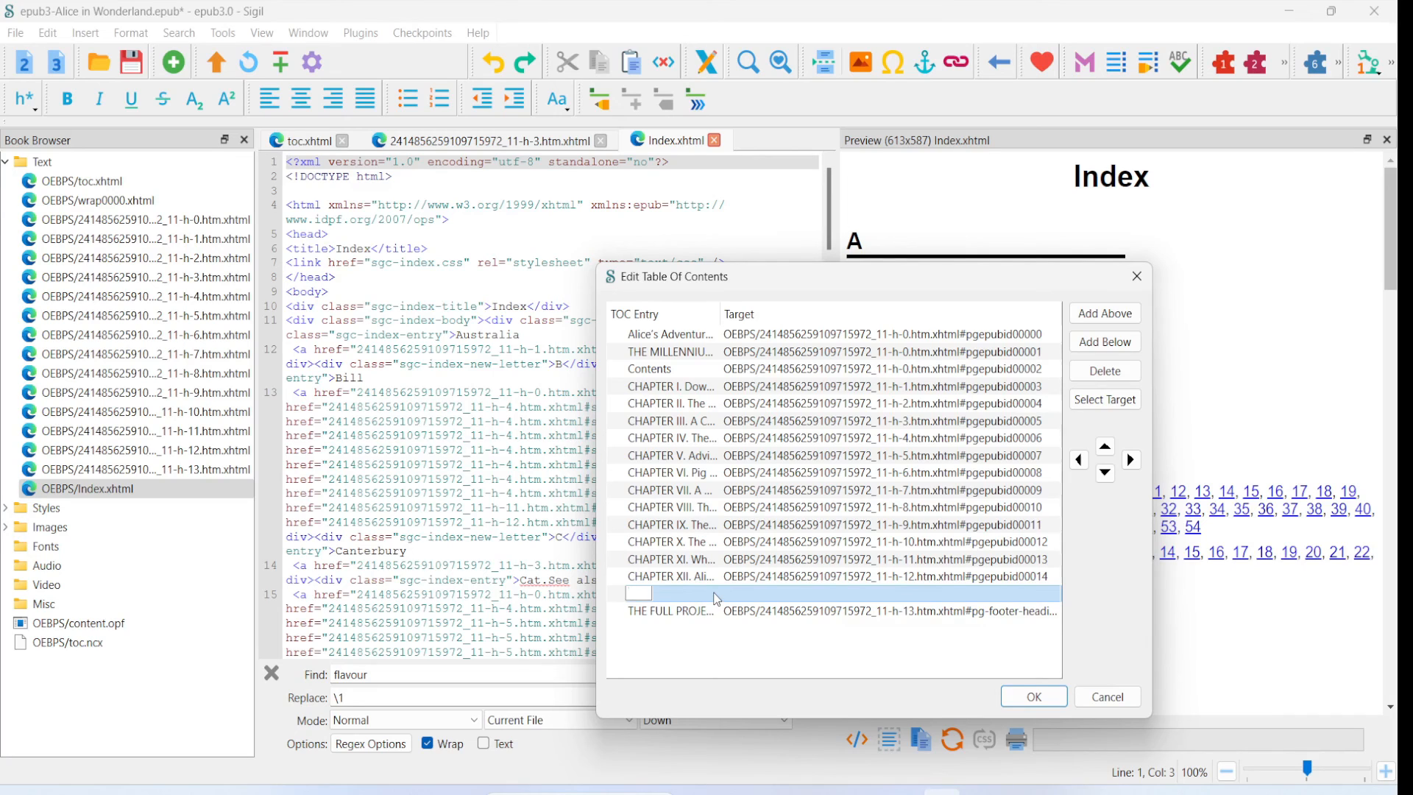
text(Index)
- Set Index.xhtml as the target of the new Index entry and accept the table of contents changes
click(740, 598)
double_click(752, 595)
click(1106, 401)
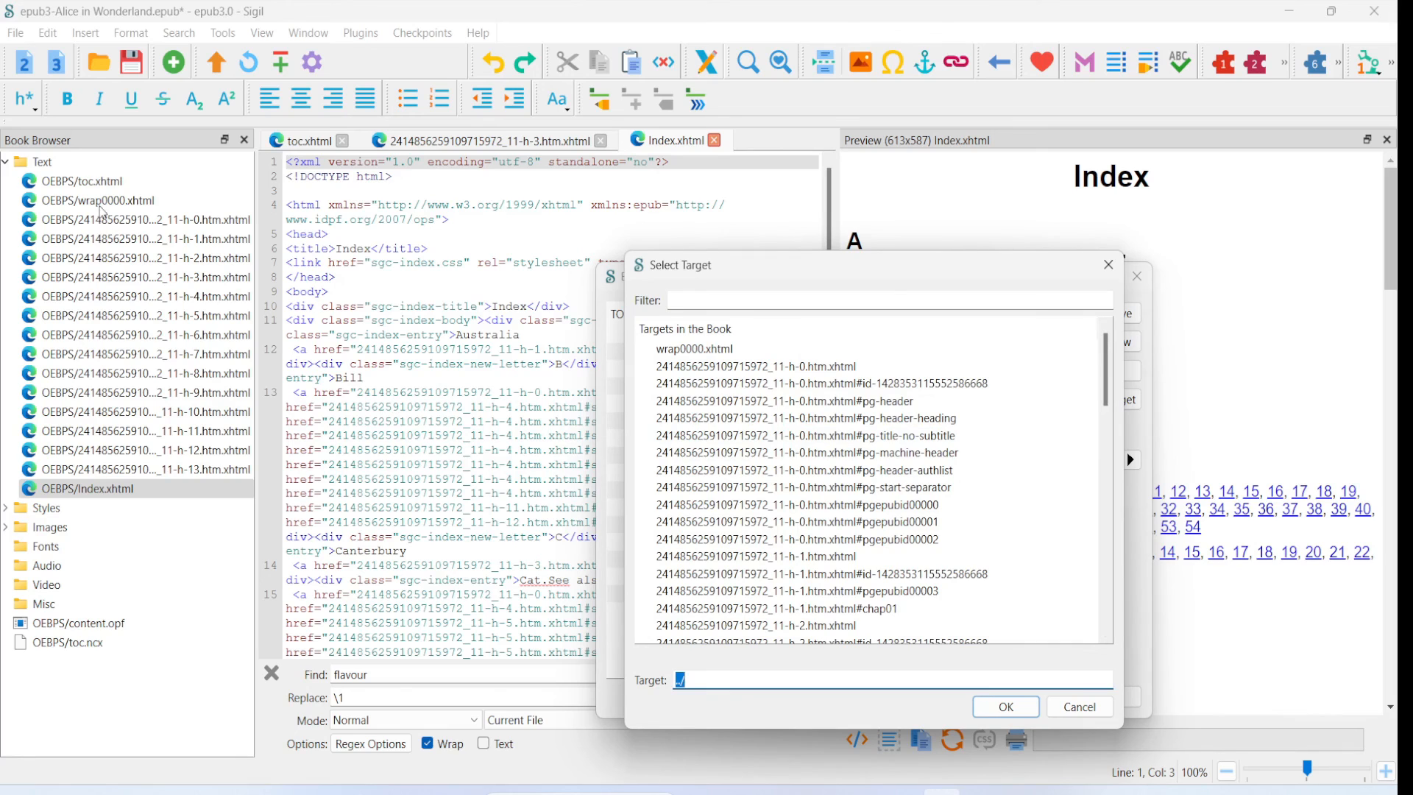
drag(1108, 385, 1111, 613)
click(675, 611)
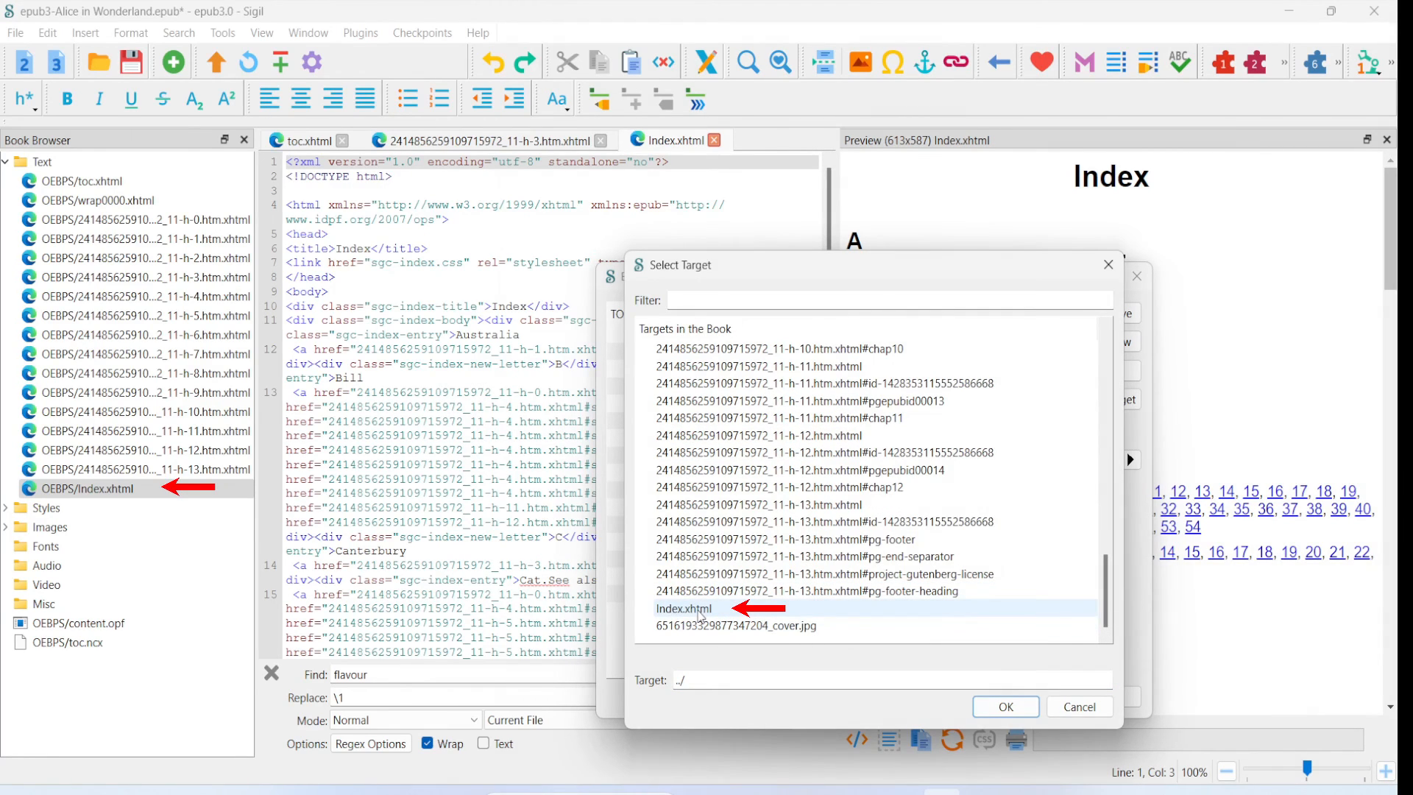
click(697, 614)
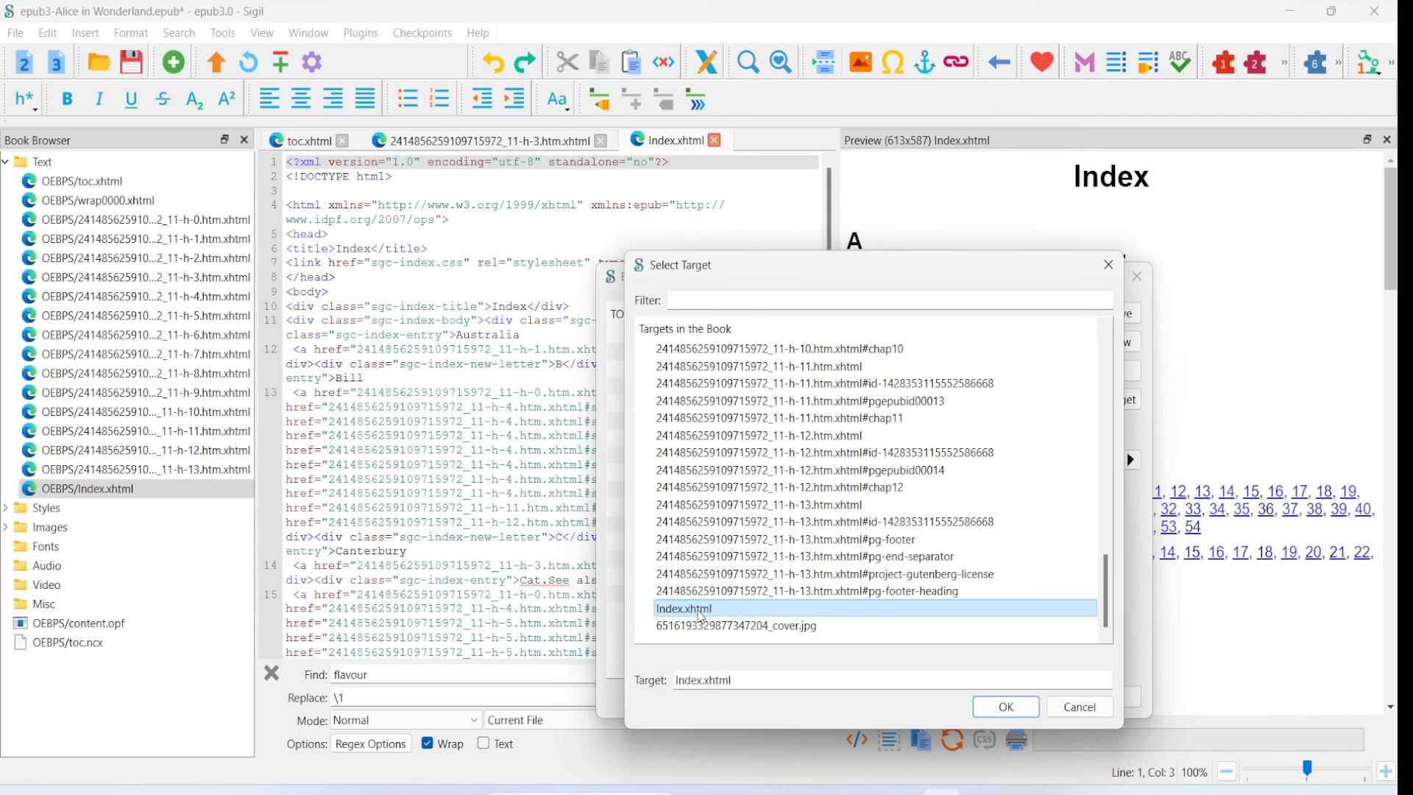
click(993, 707)
click(678, 597)
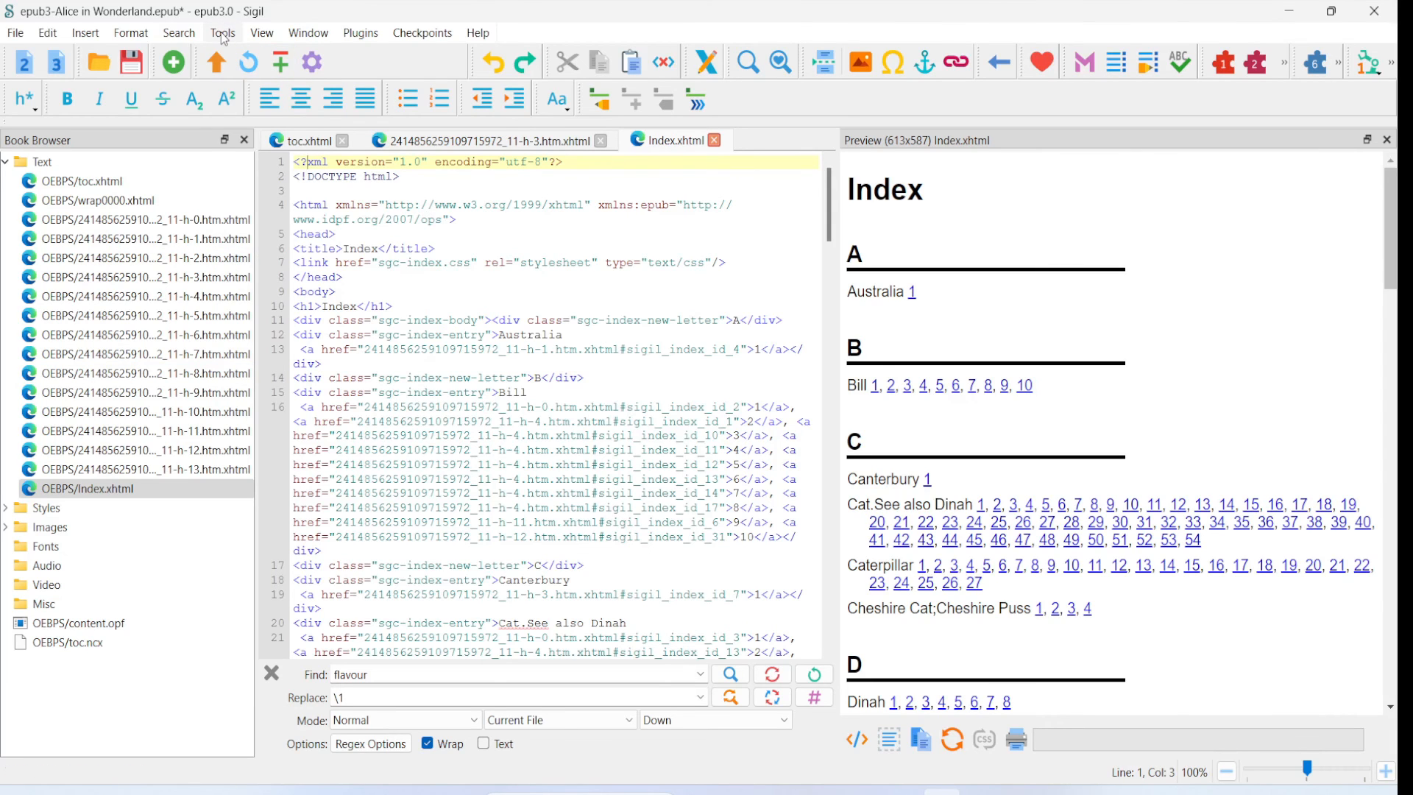
- Run the Epub3 tools to generate the NCX/Guide for epub2 e-readers and update the manifest properties, then save the EPUB
click(223, 34)
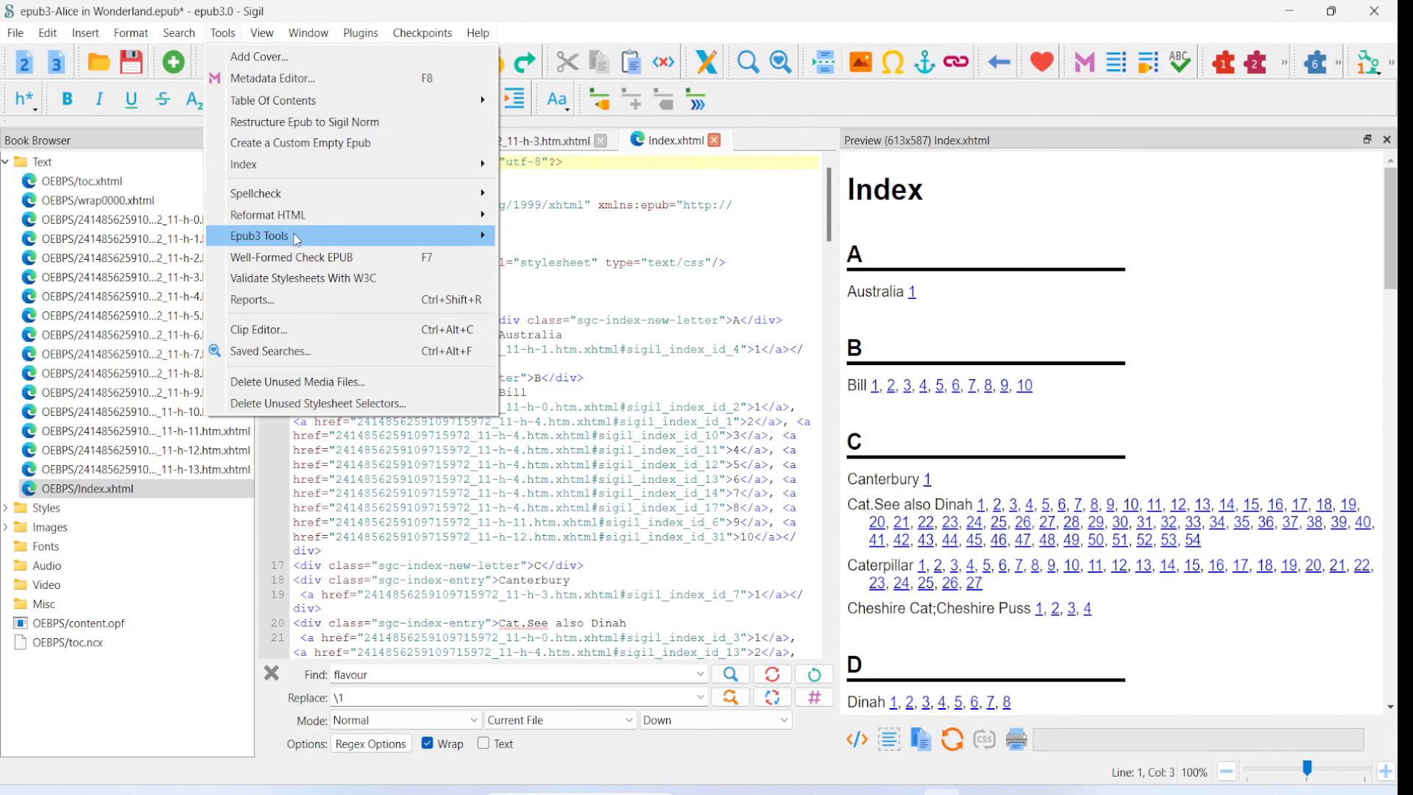
mouse_move(288, 245)
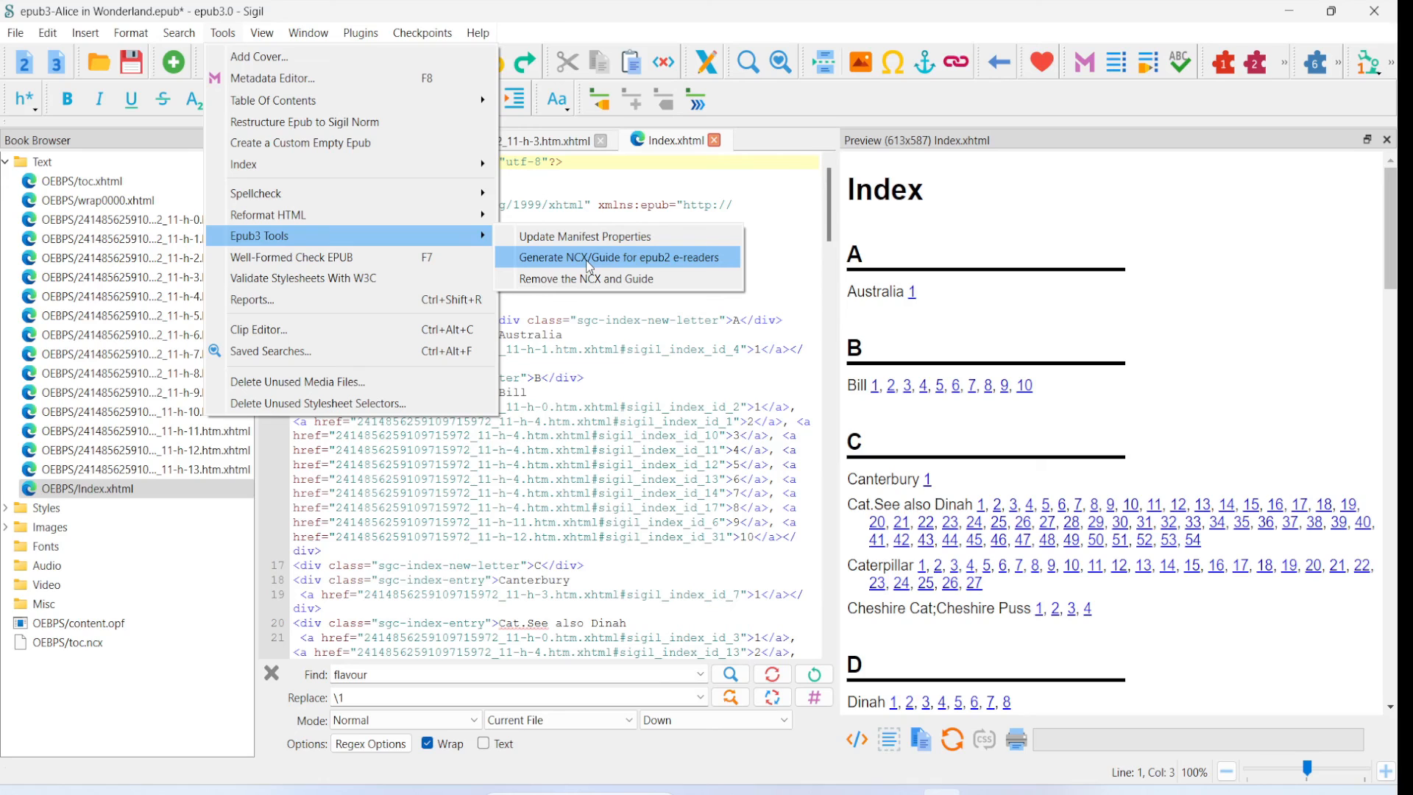
click(679, 259)
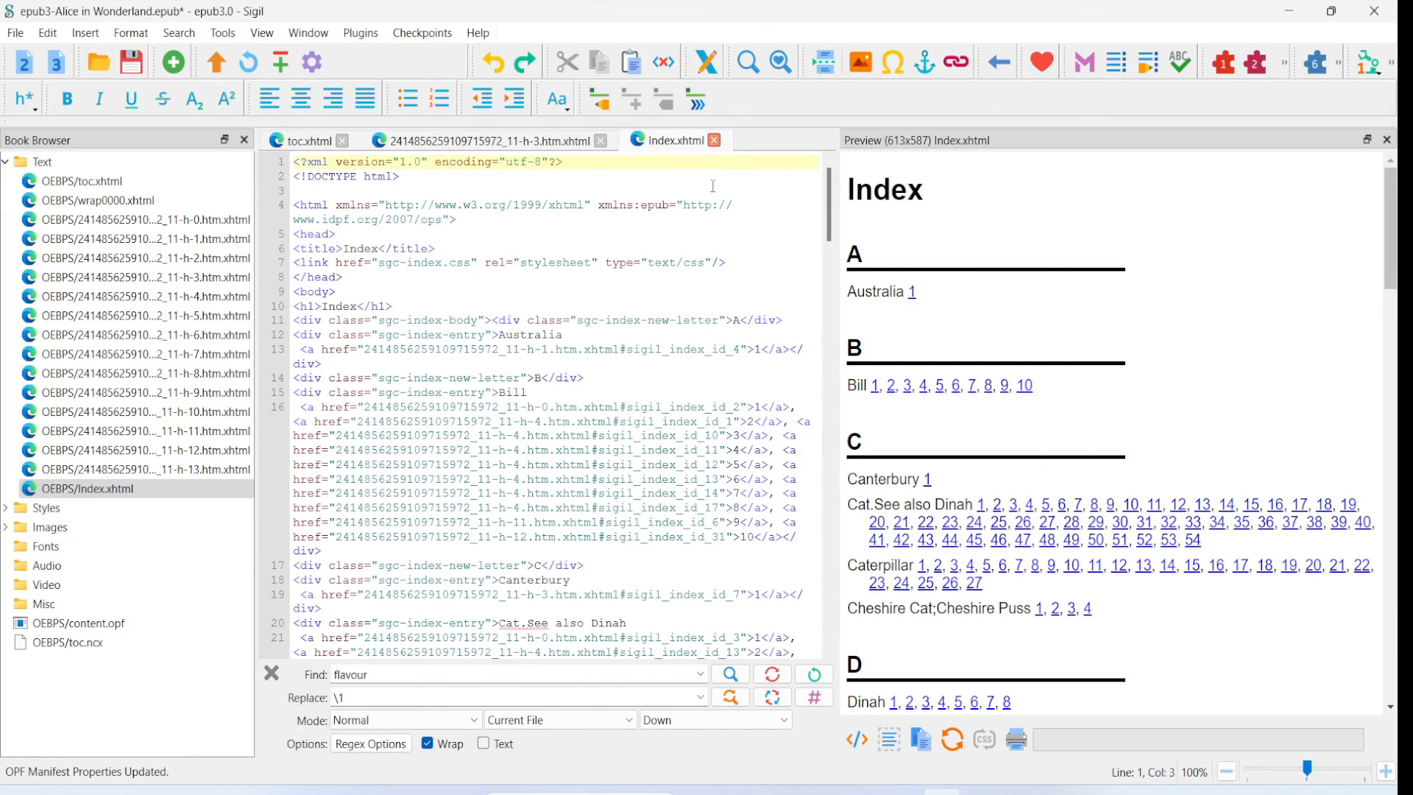
click(136, 70)
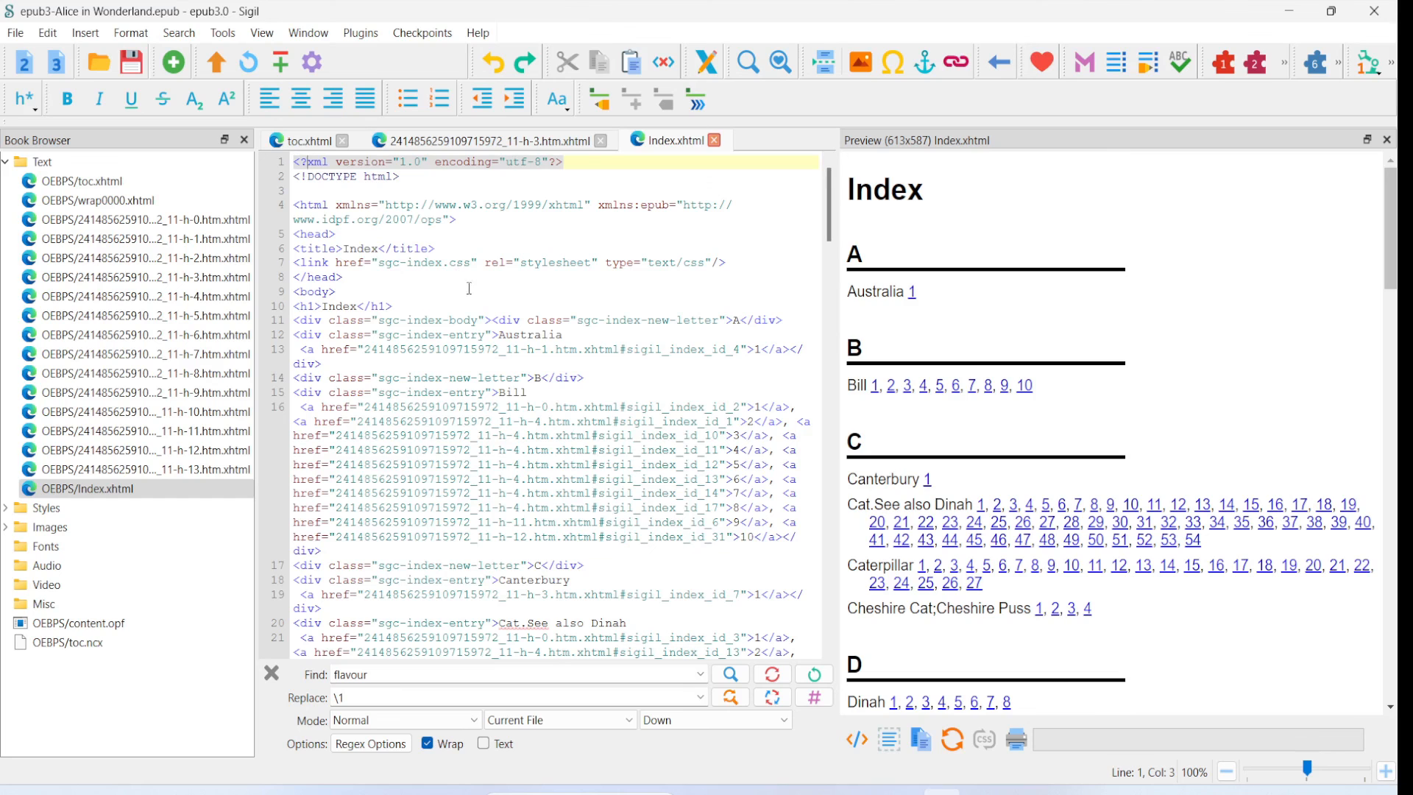
- Switch to the Demo File folder in File Explorer and open the saved epub3-Alice in Wonderland file in the e-book reader
mouse_move(902, 789)
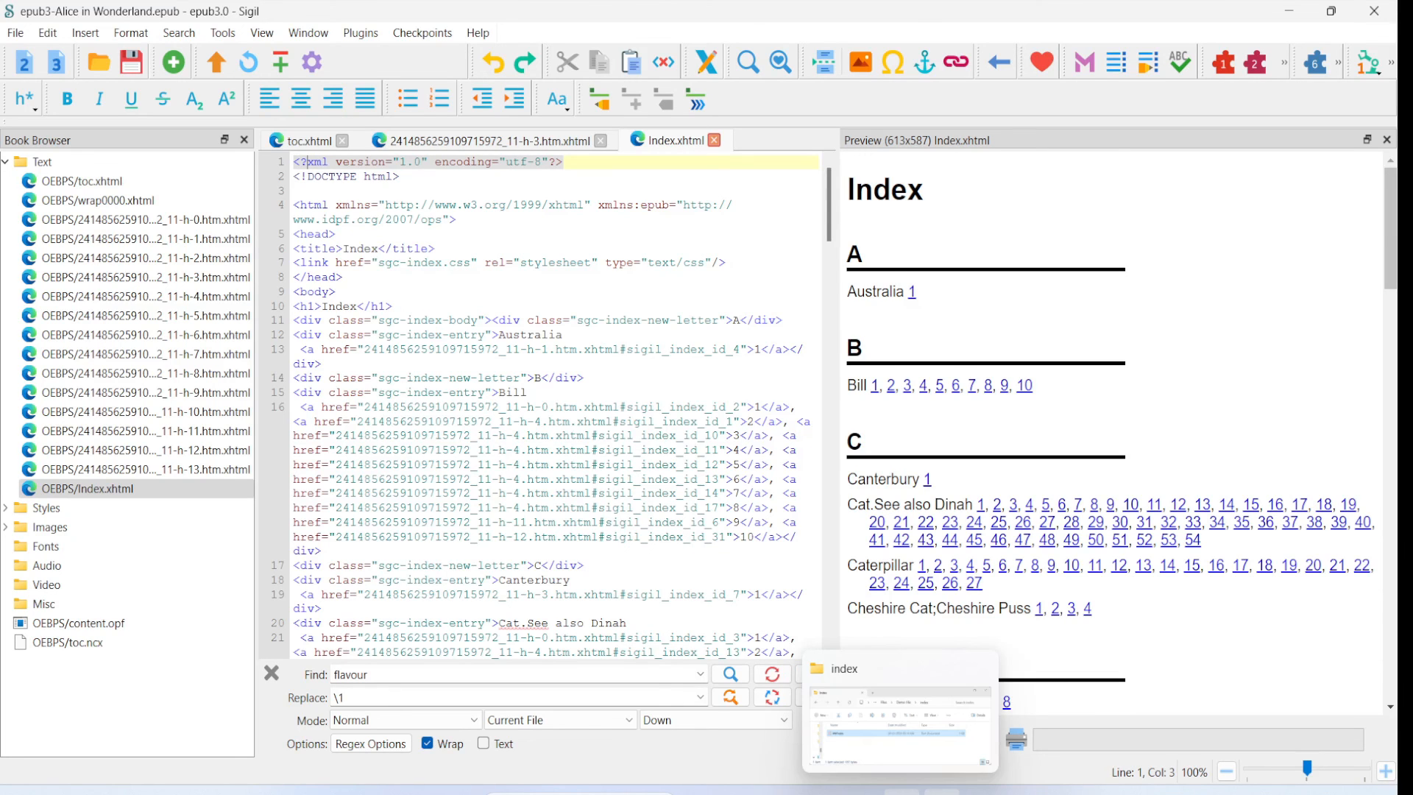
click(901, 789)
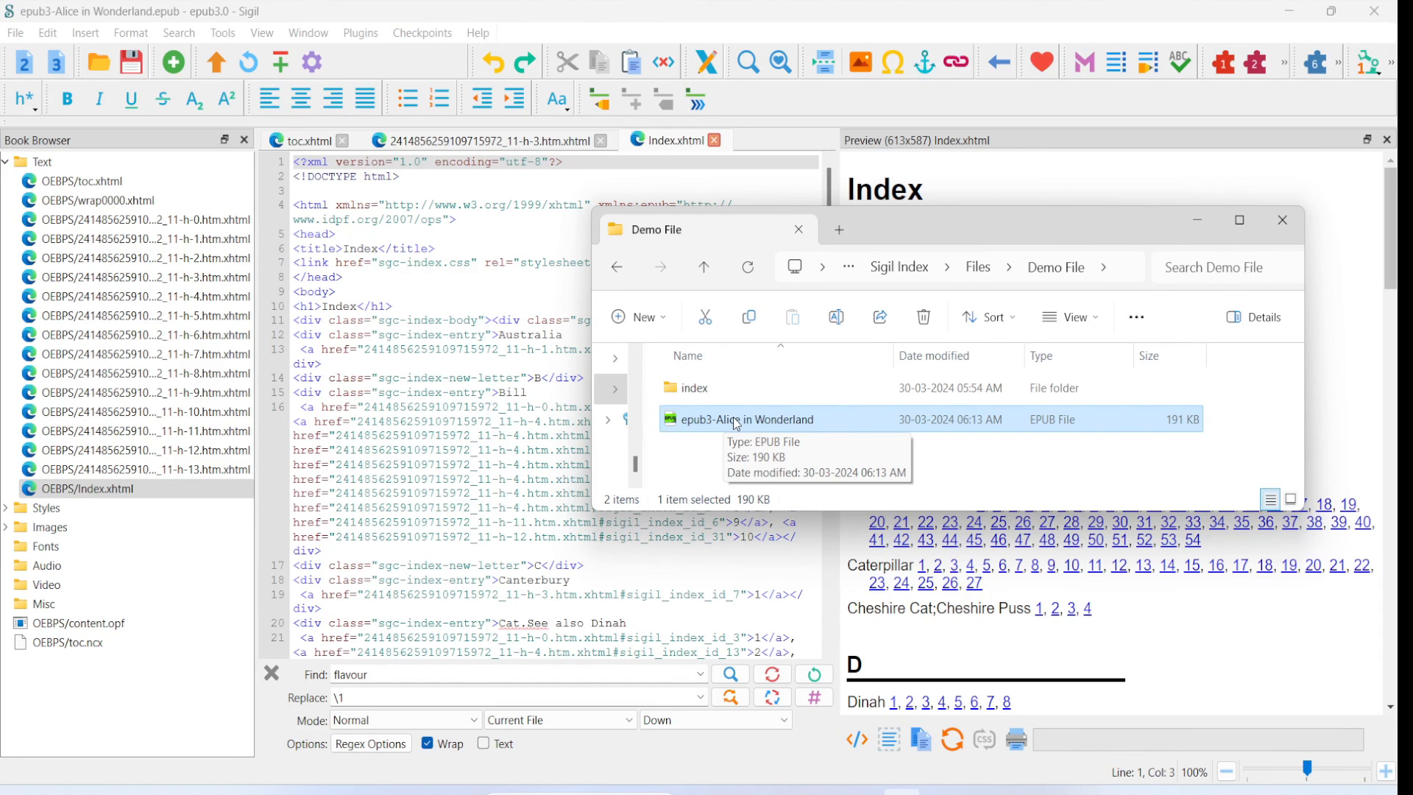
double_click(736, 420)
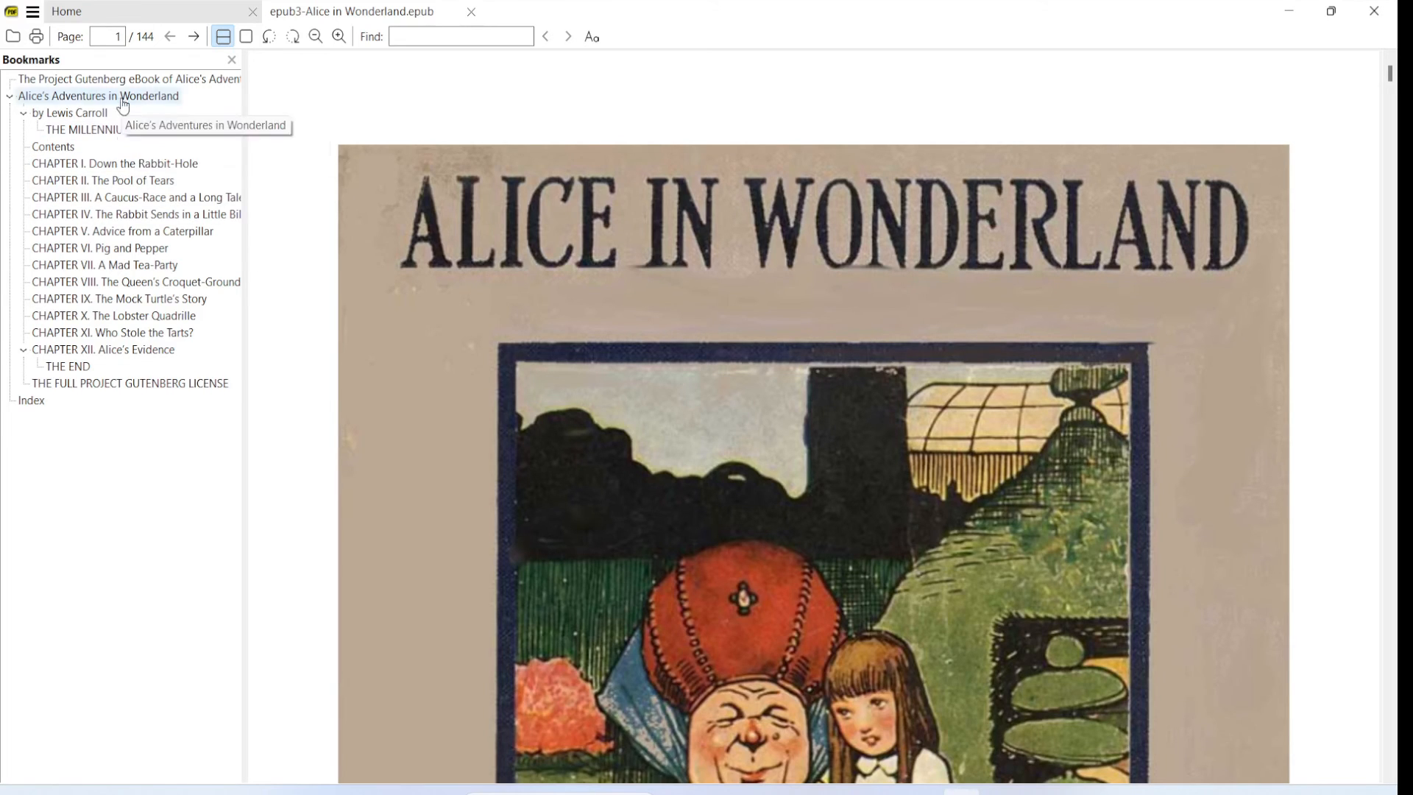
- Go to the Index bookmark, follow link 13 of the Caterpillar entry and select the word Caterpillar in the linked passage
click(39, 407)
scroll(766, 206, down, 10)
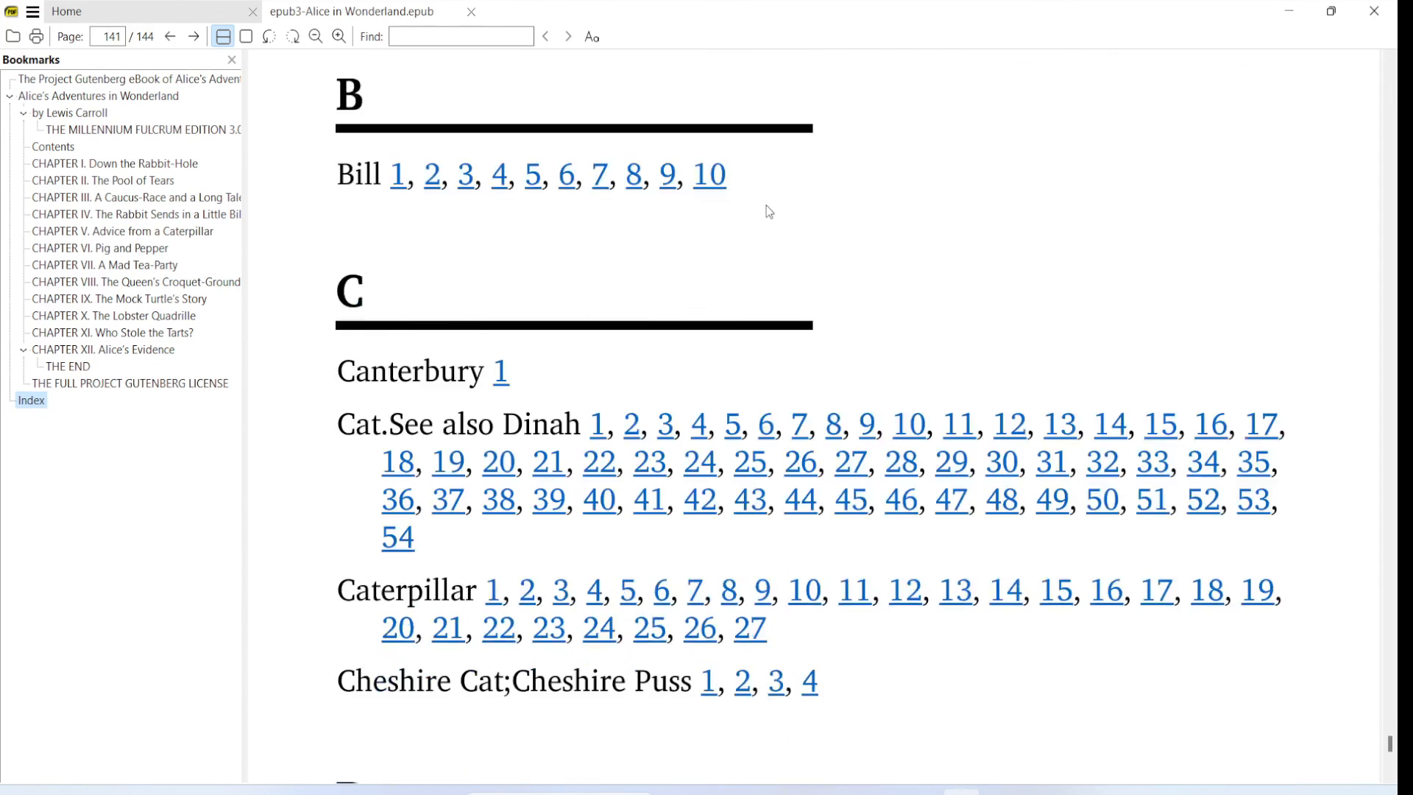
scroll(769, 211, down, 2)
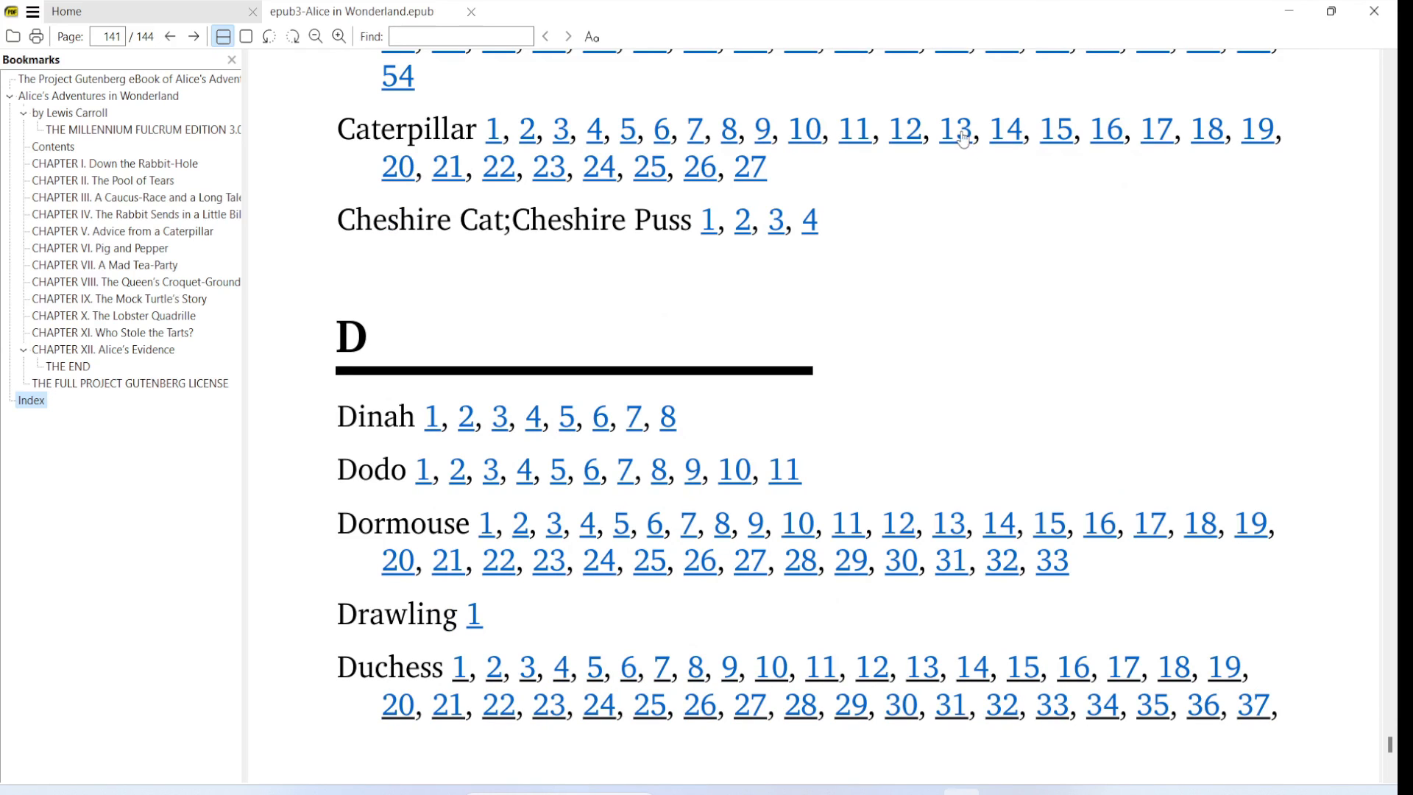
click(960, 137)
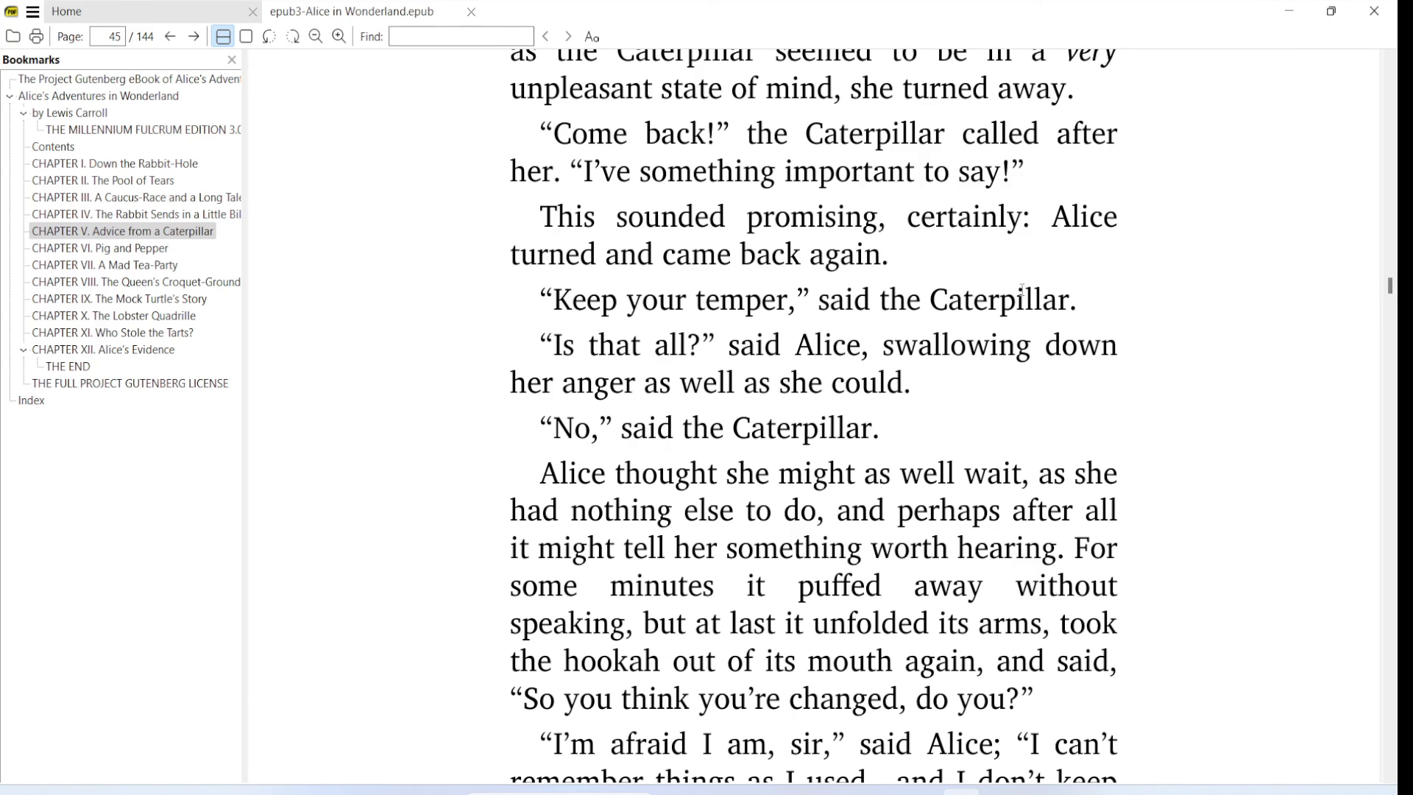
drag(933, 302, 1078, 295)
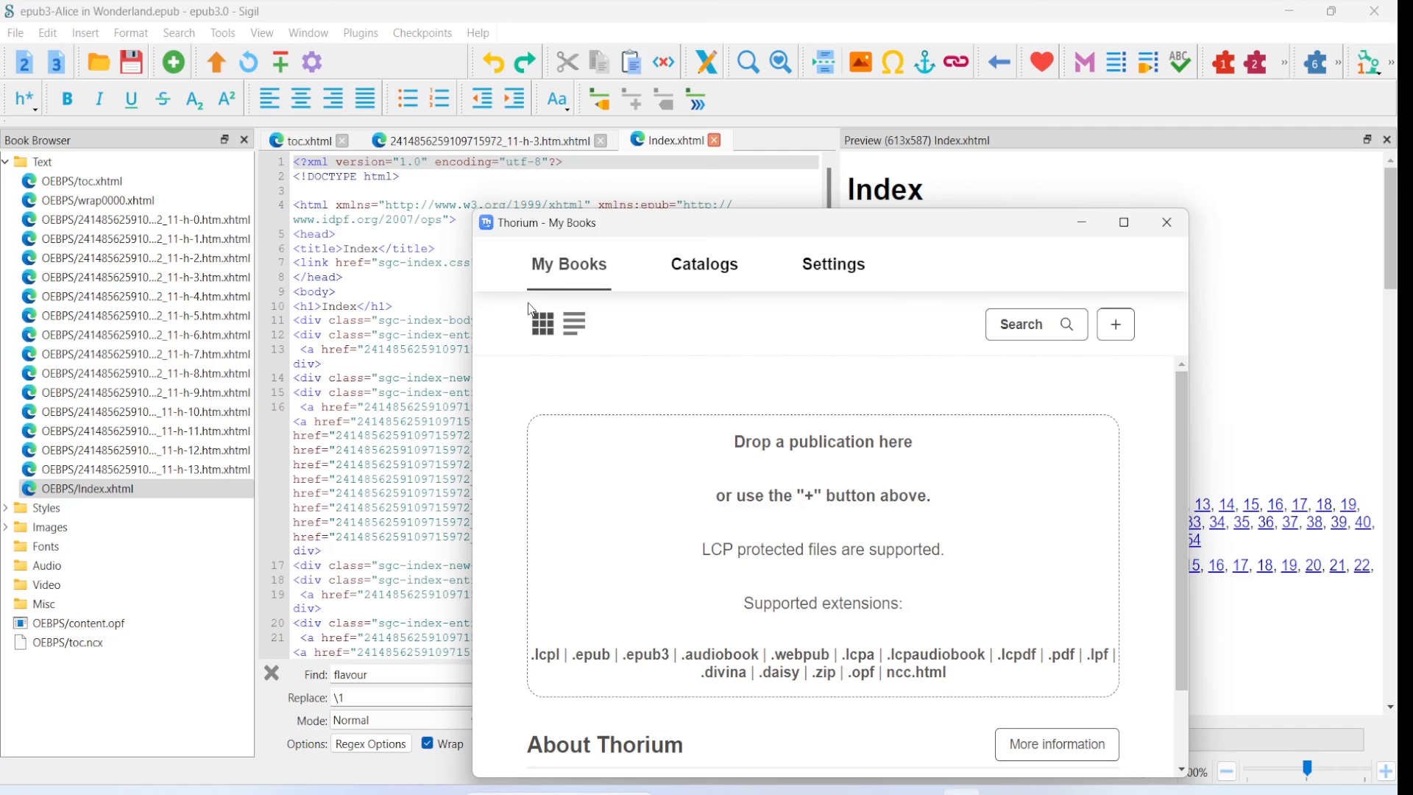
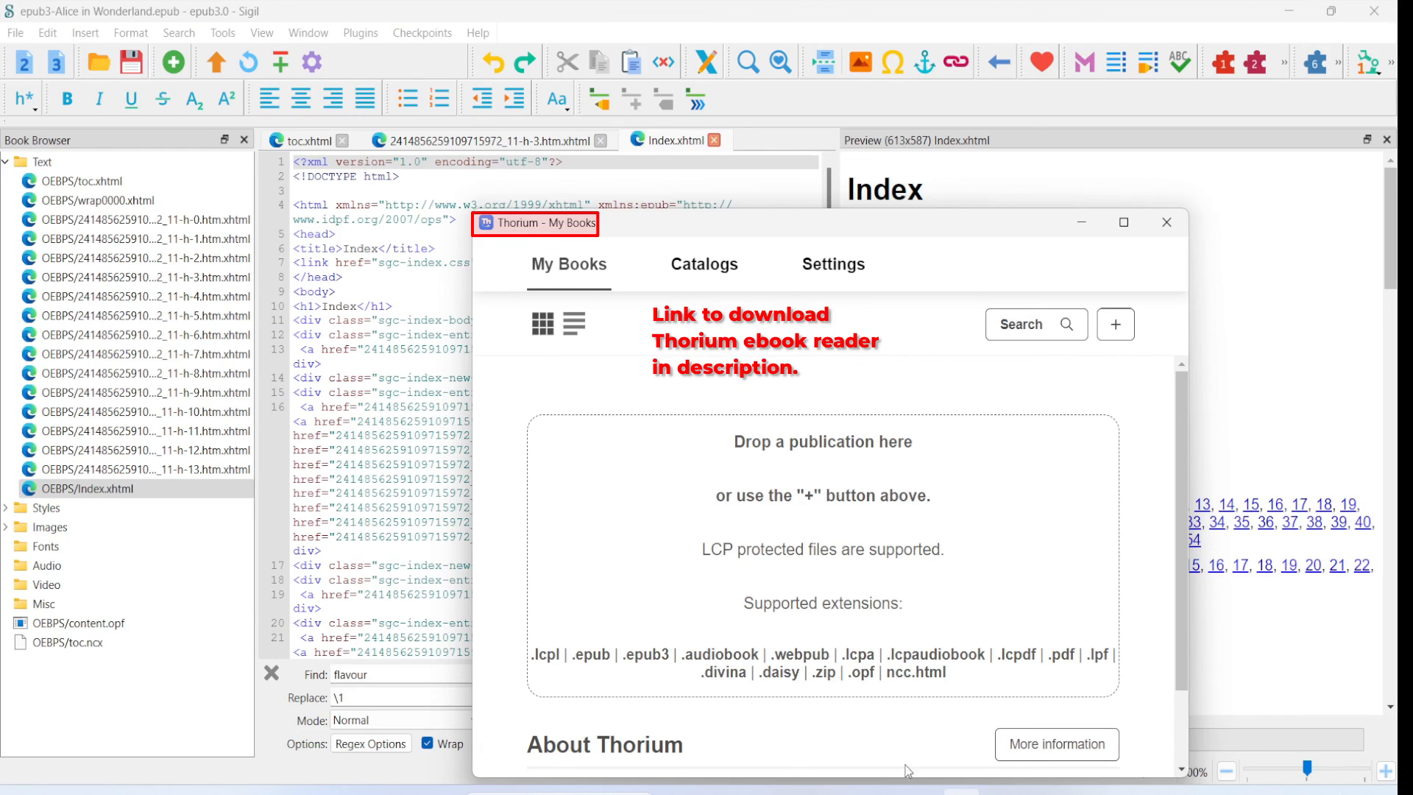
- Import epub3-Alice in Wonderland from the Demo File folder in File Explorer into Thorium and open the book in a maximized window
mouse_move(881, 789)
click(890, 720)
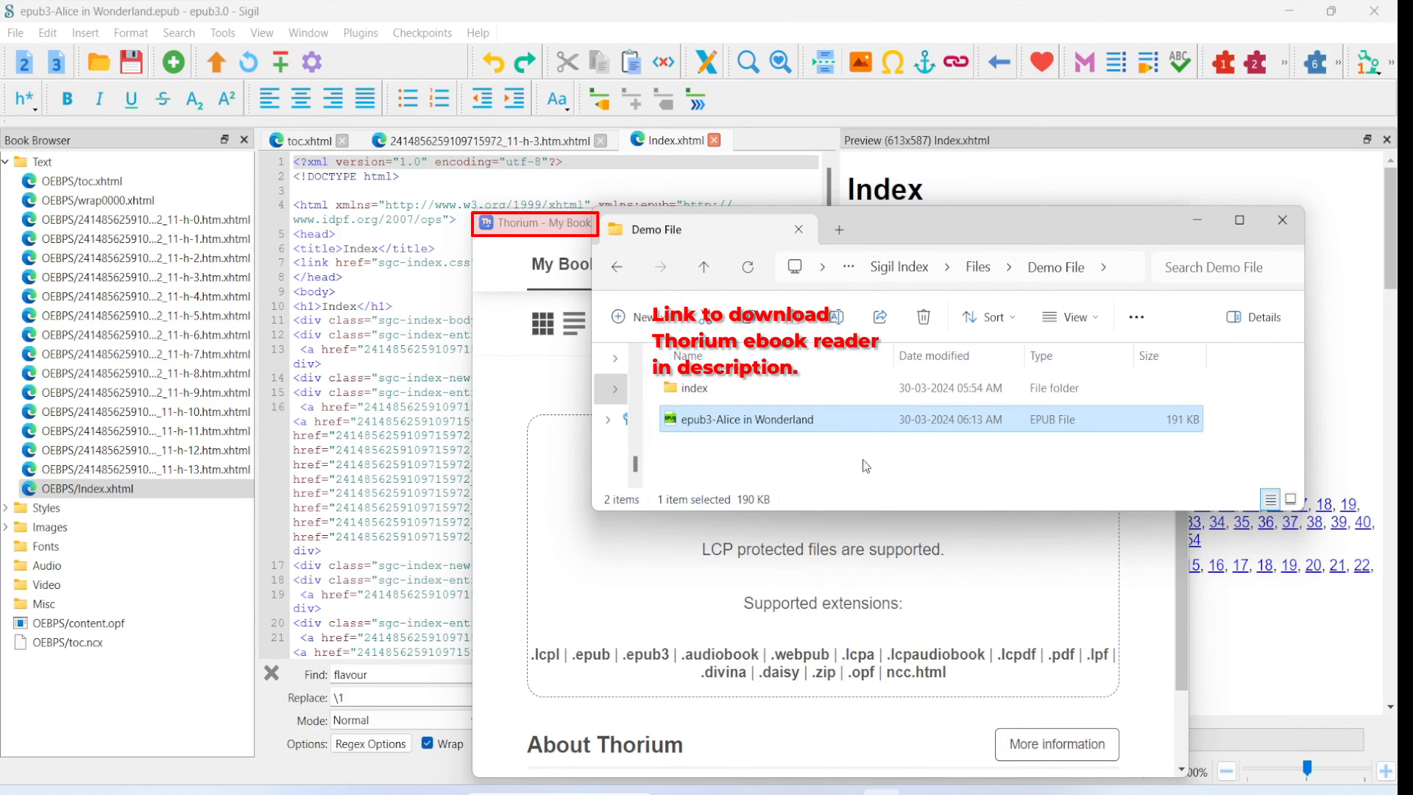
drag(794, 414, 728, 620)
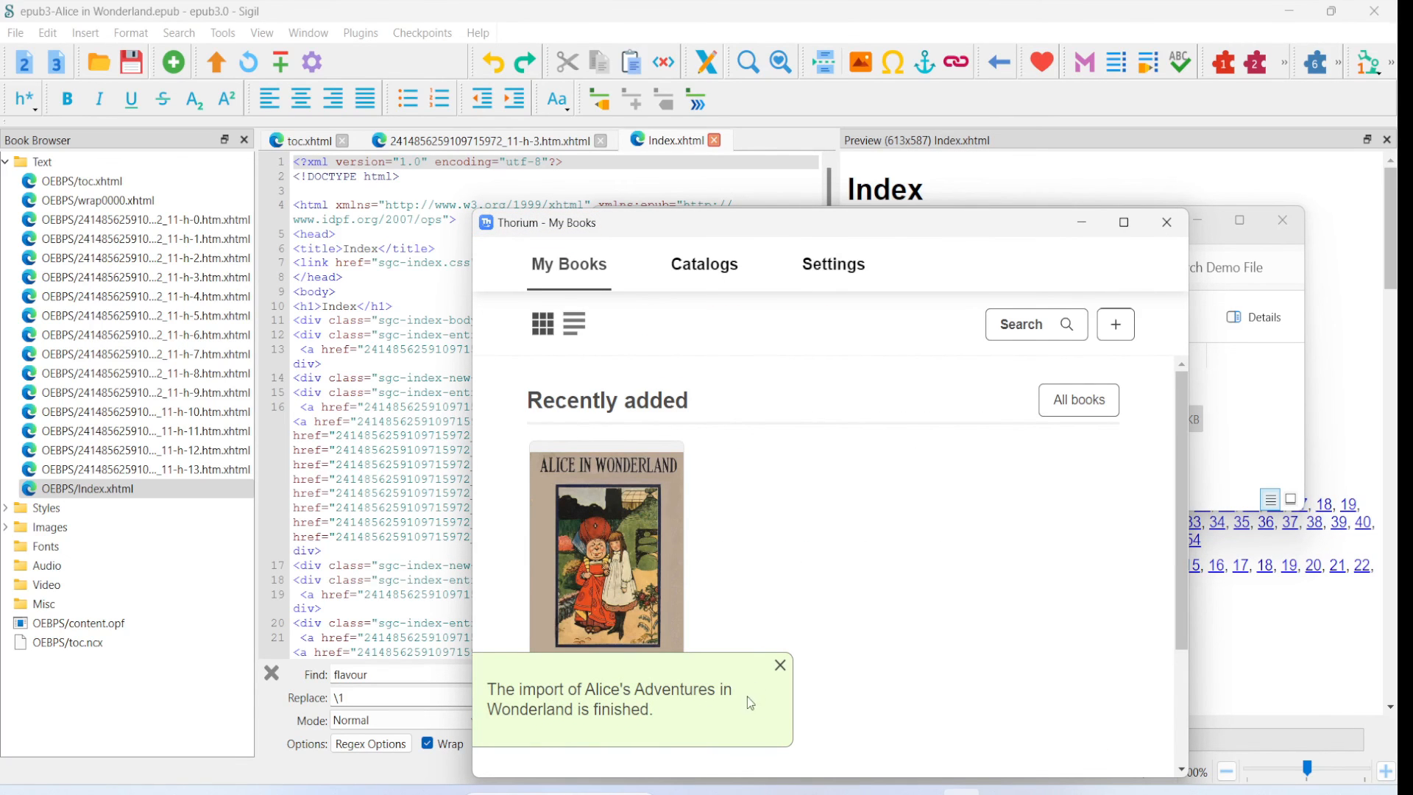
click(780, 666)
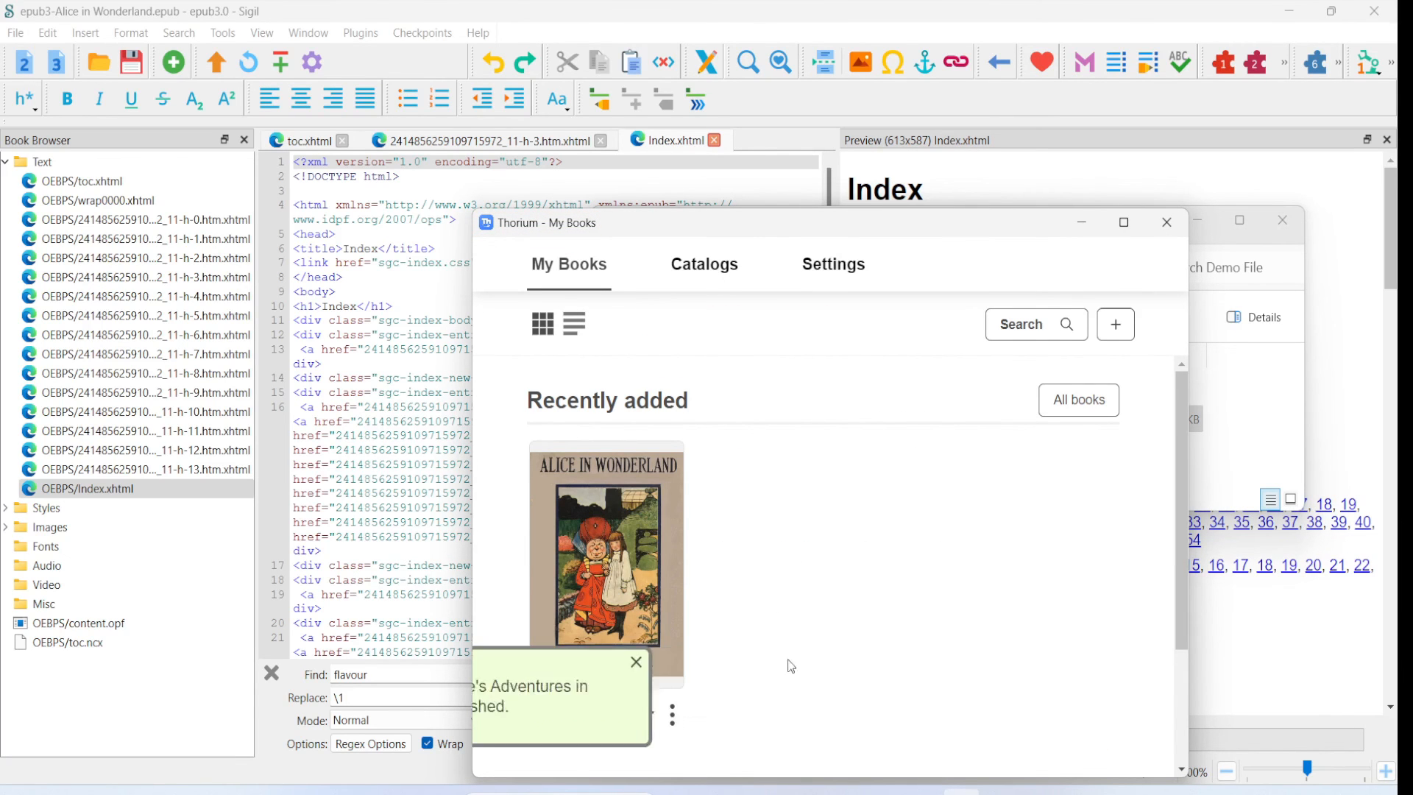
click(1124, 225)
click(148, 362)
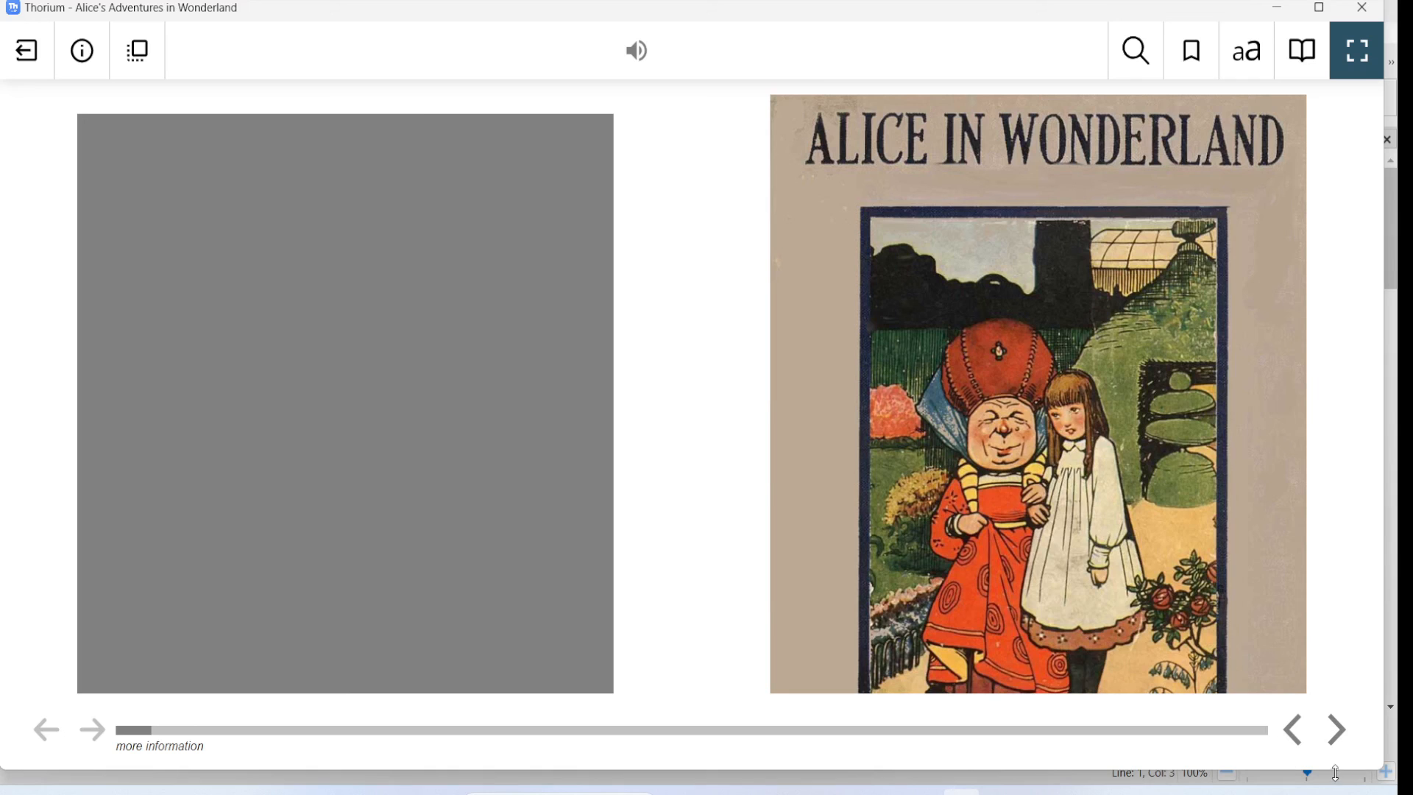
- Go to the Index through the book's table of contents and follow link 46 of the Gryphon entry
click(1304, 58)
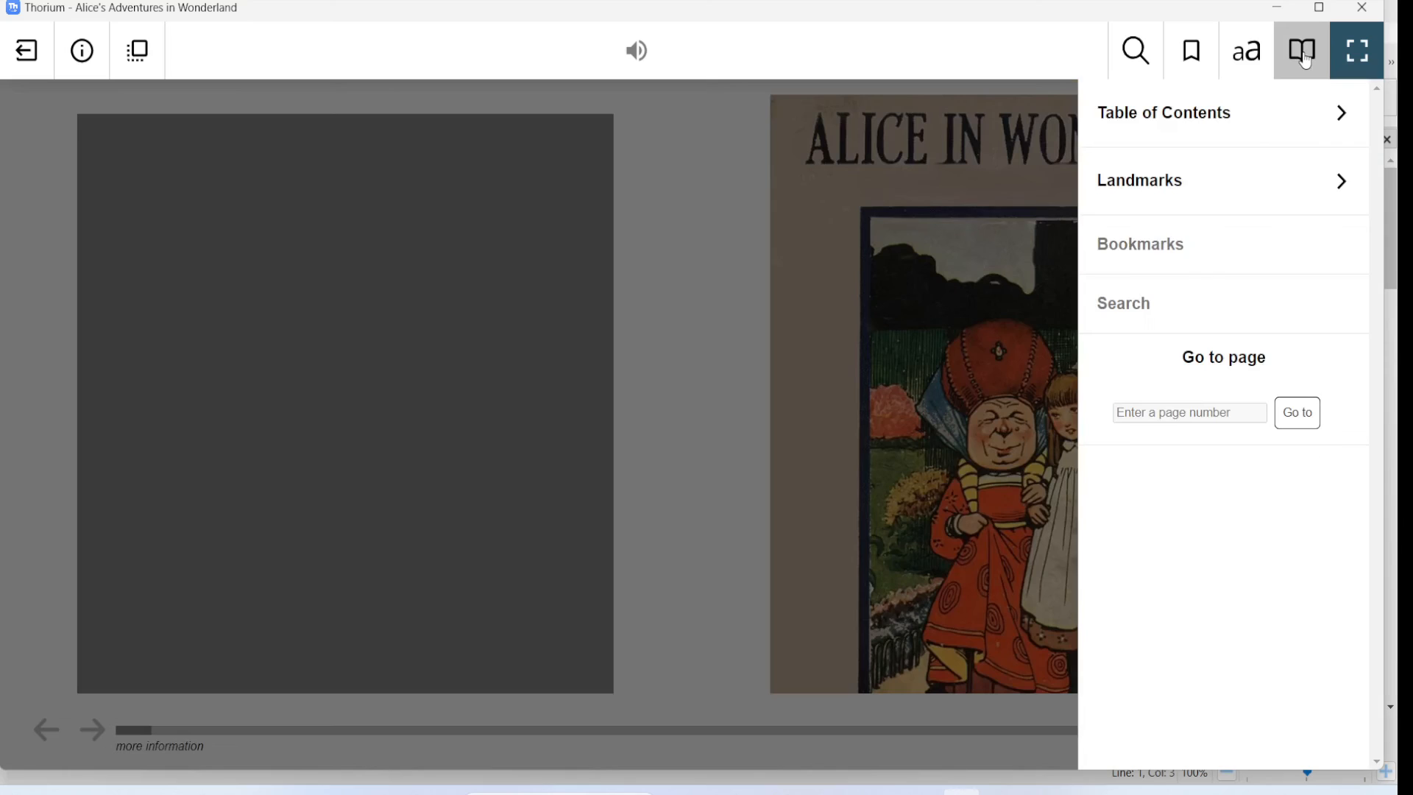
click(1341, 117)
scroll(1293, 241, down, 3)
scroll(1293, 241, down, 5)
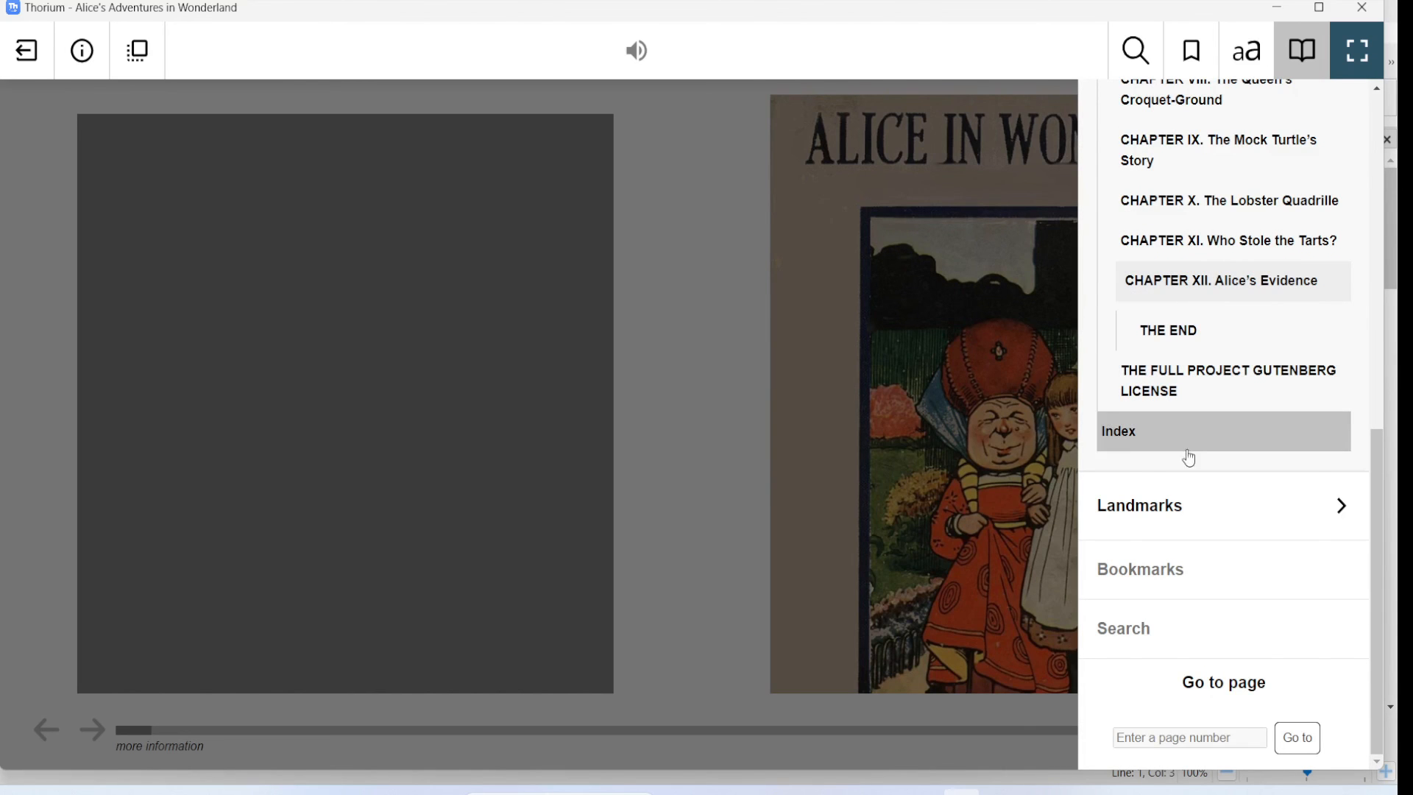
click(1147, 435)
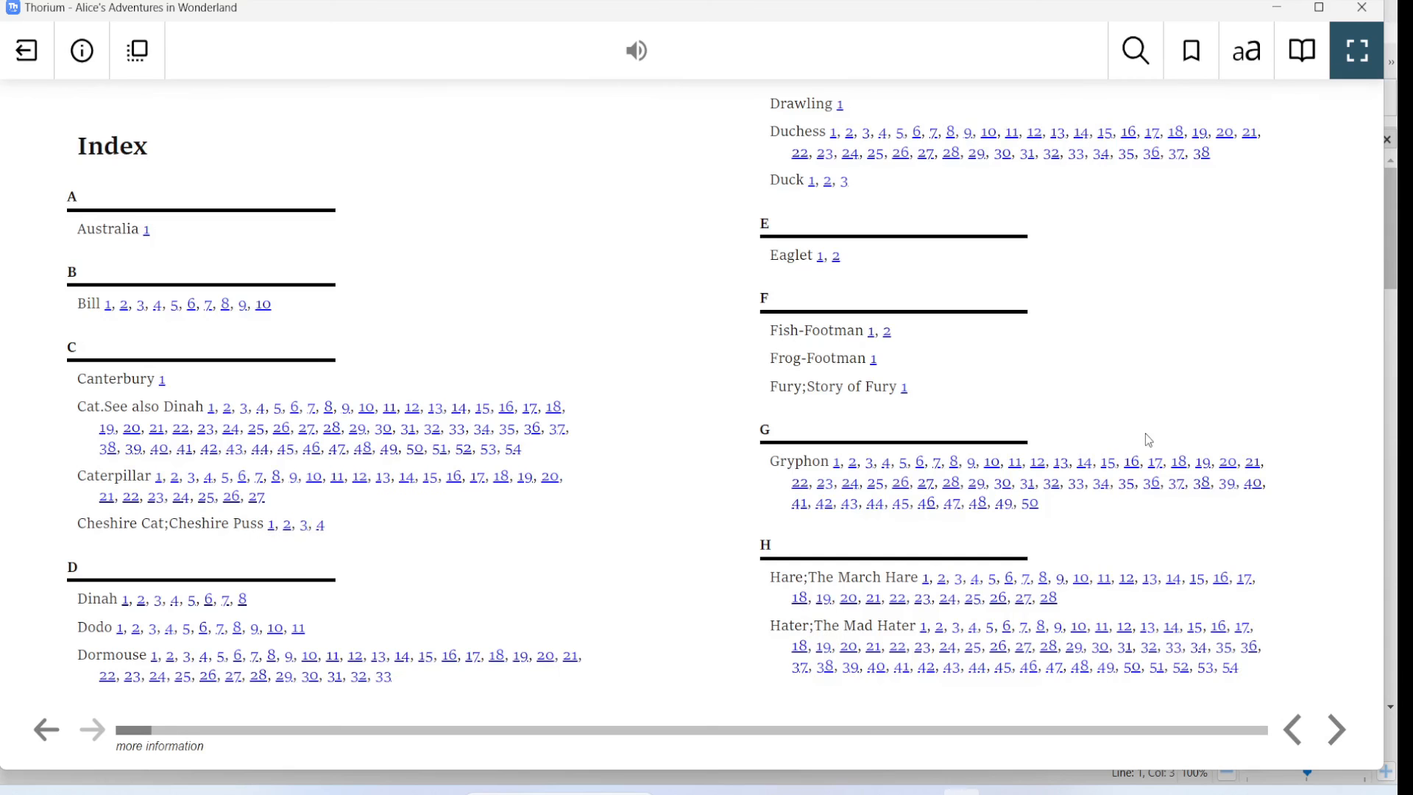
click(926, 504)
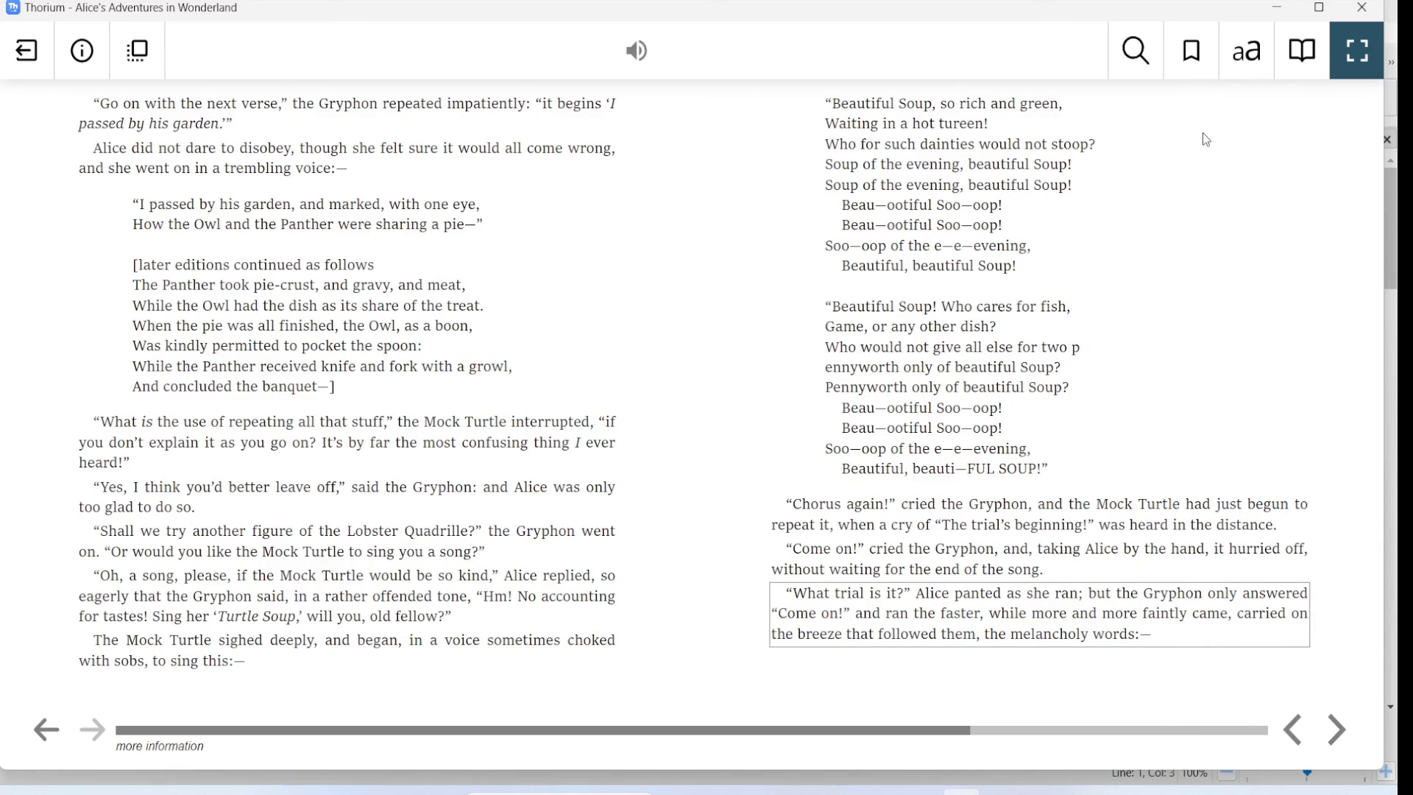
- Go to CHAPTER I. Down the Rabbit-Hole through the table of contents
click(1304, 56)
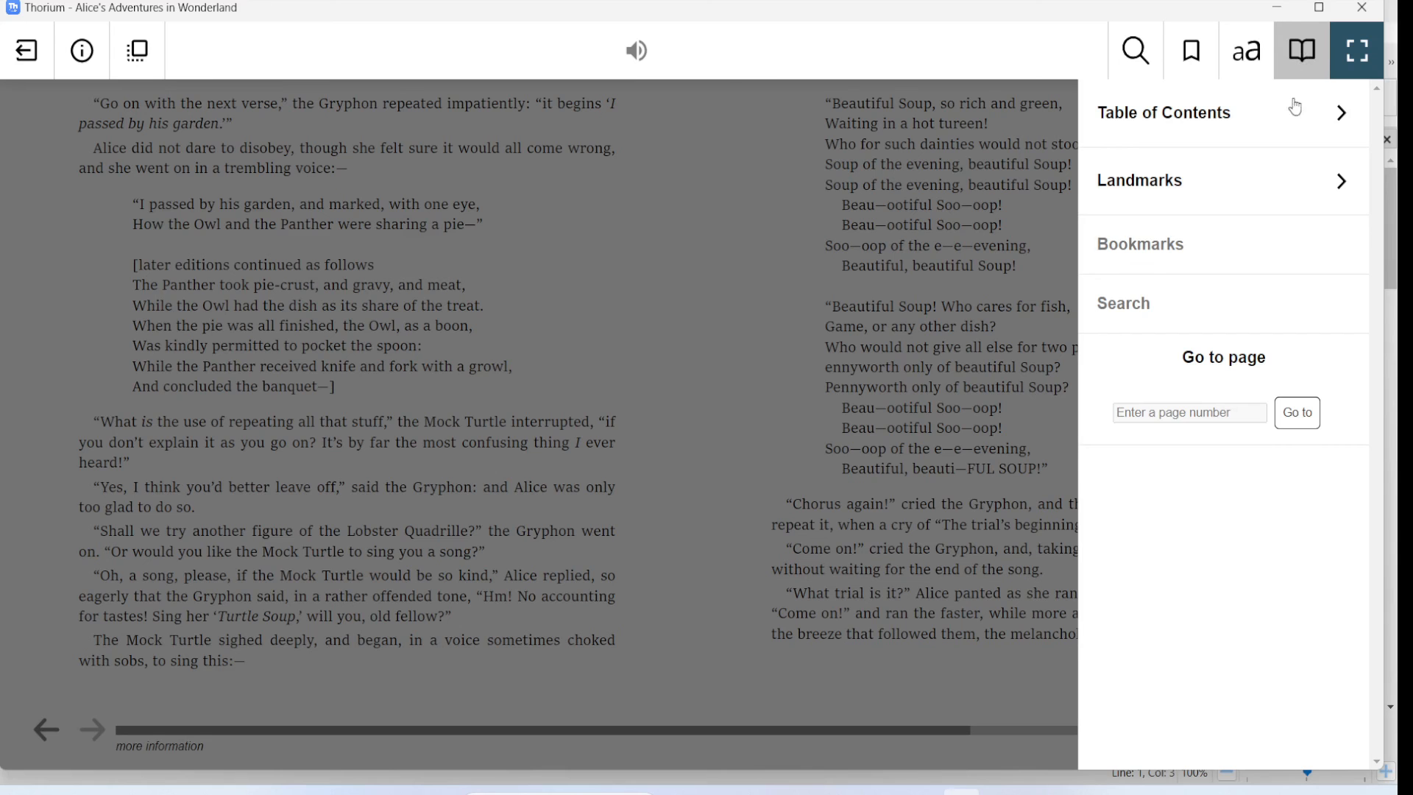
click(1327, 118)
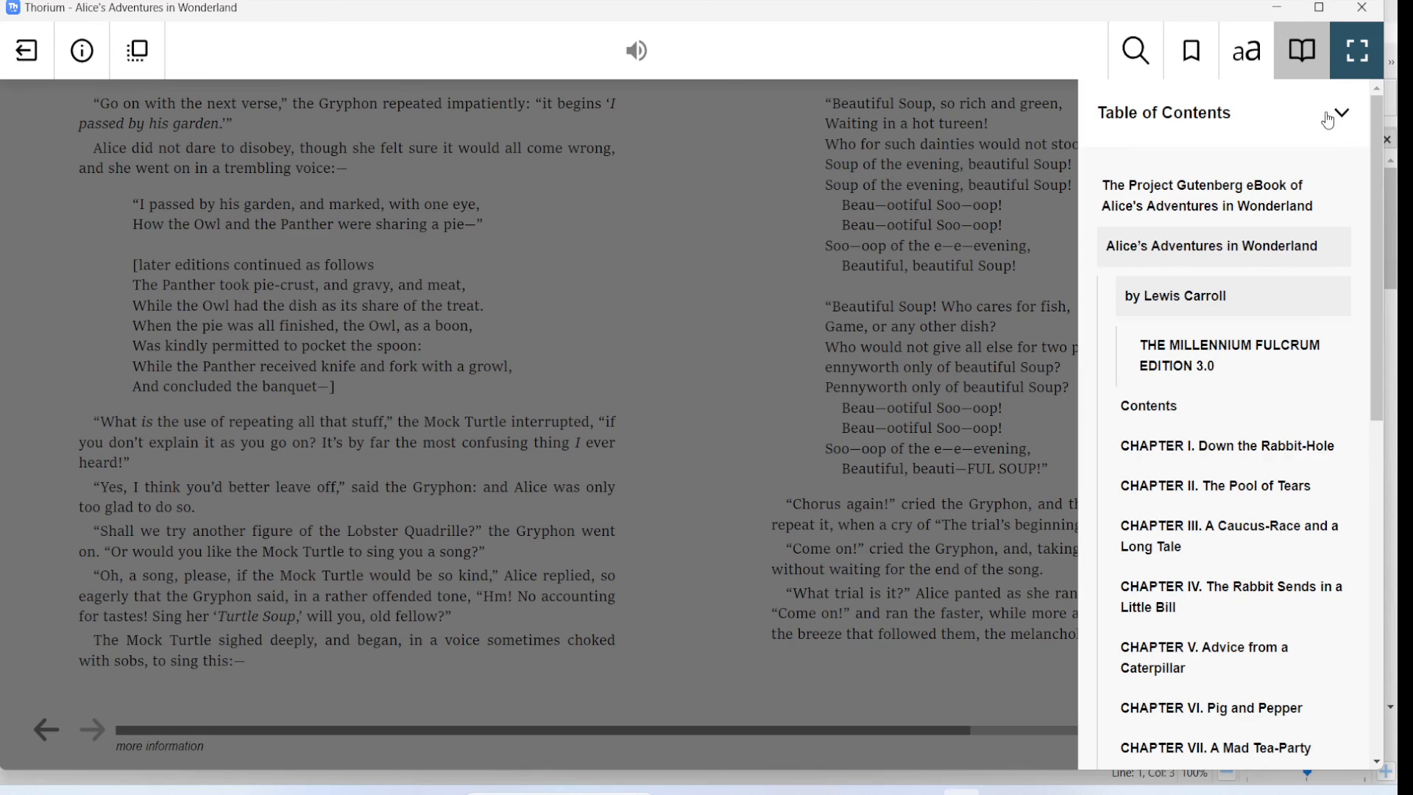
click(1185, 454)
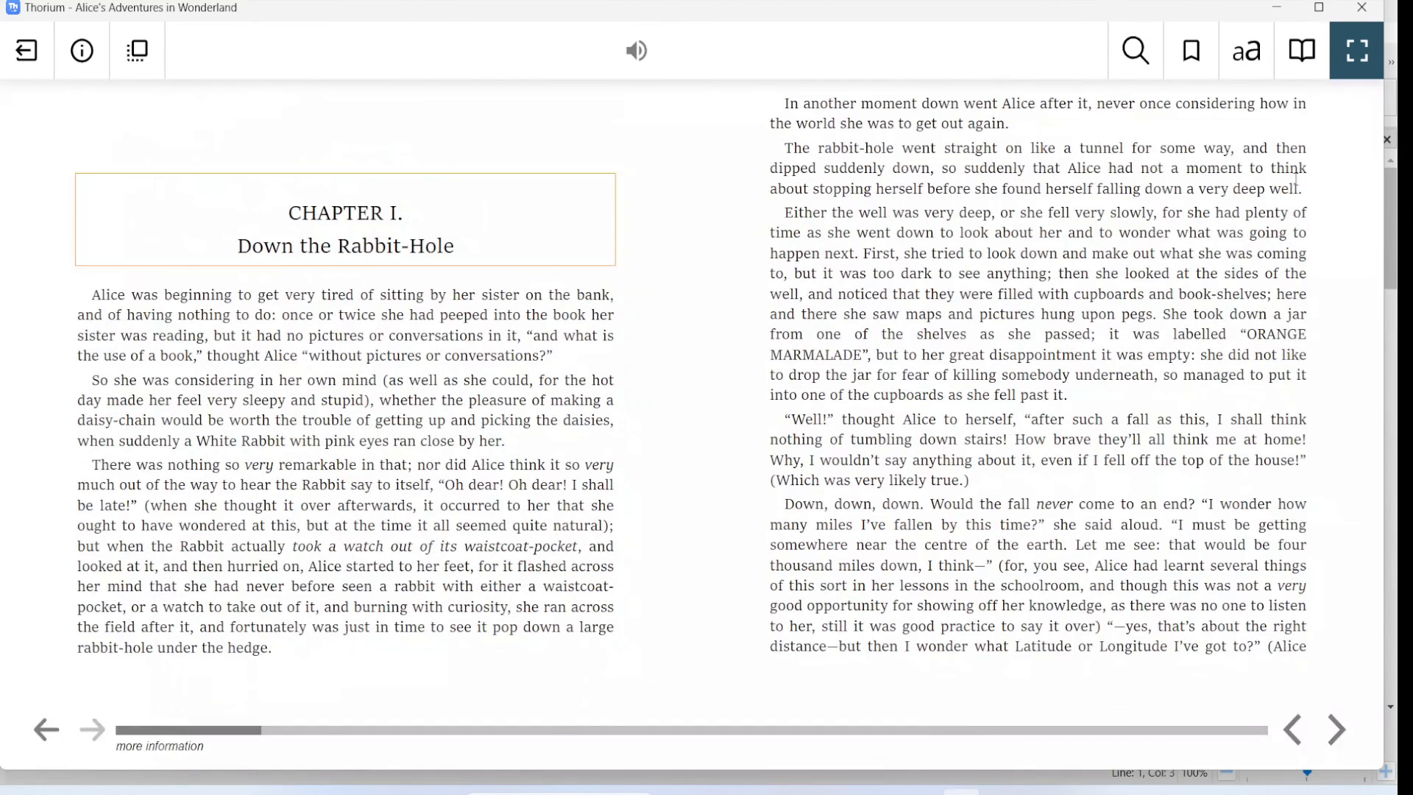
- Return to the Index, follow link 2 of the Eaglet entry and select the word Eaglet in the linked passage
click(1302, 51)
click(1336, 117)
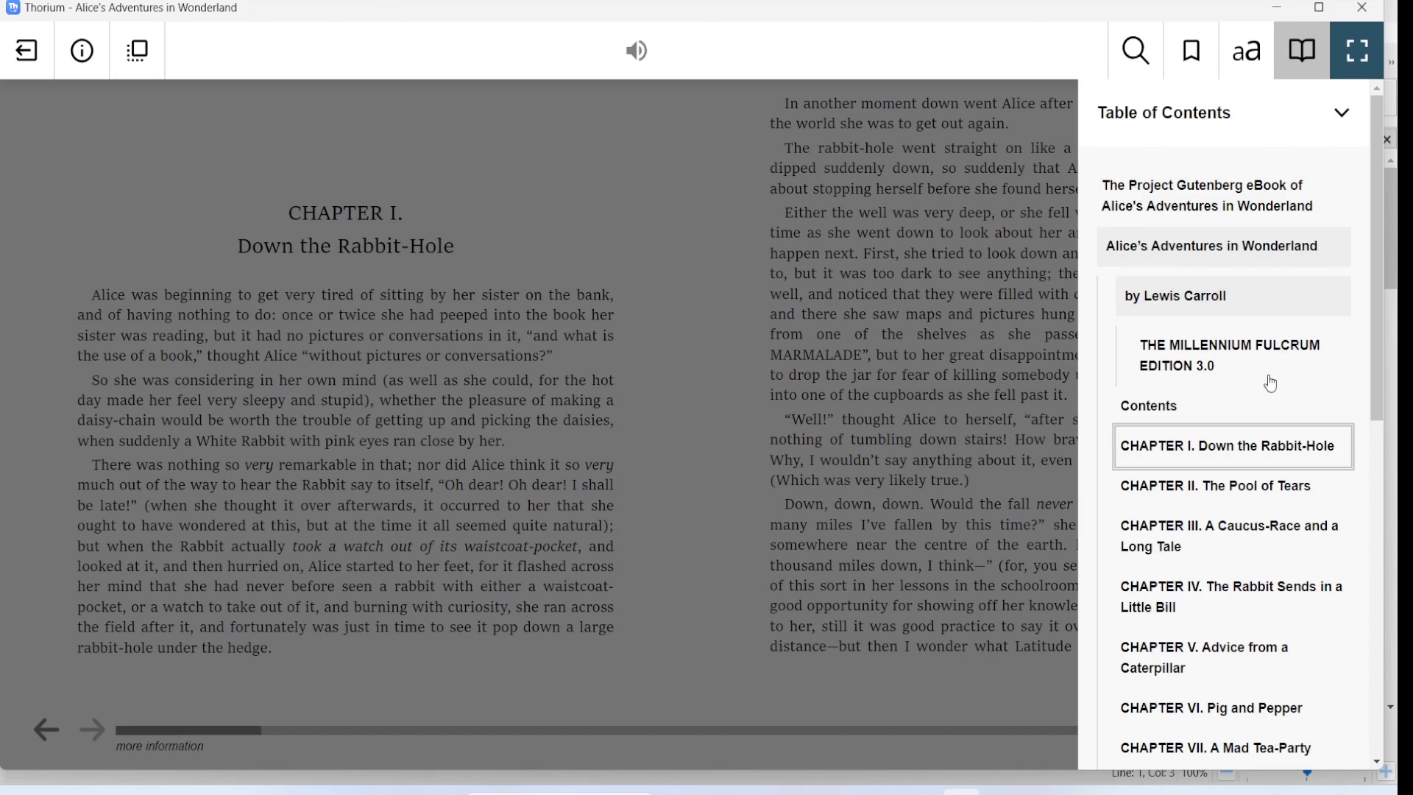
scroll(1266, 385, down, 8)
click(1161, 507)
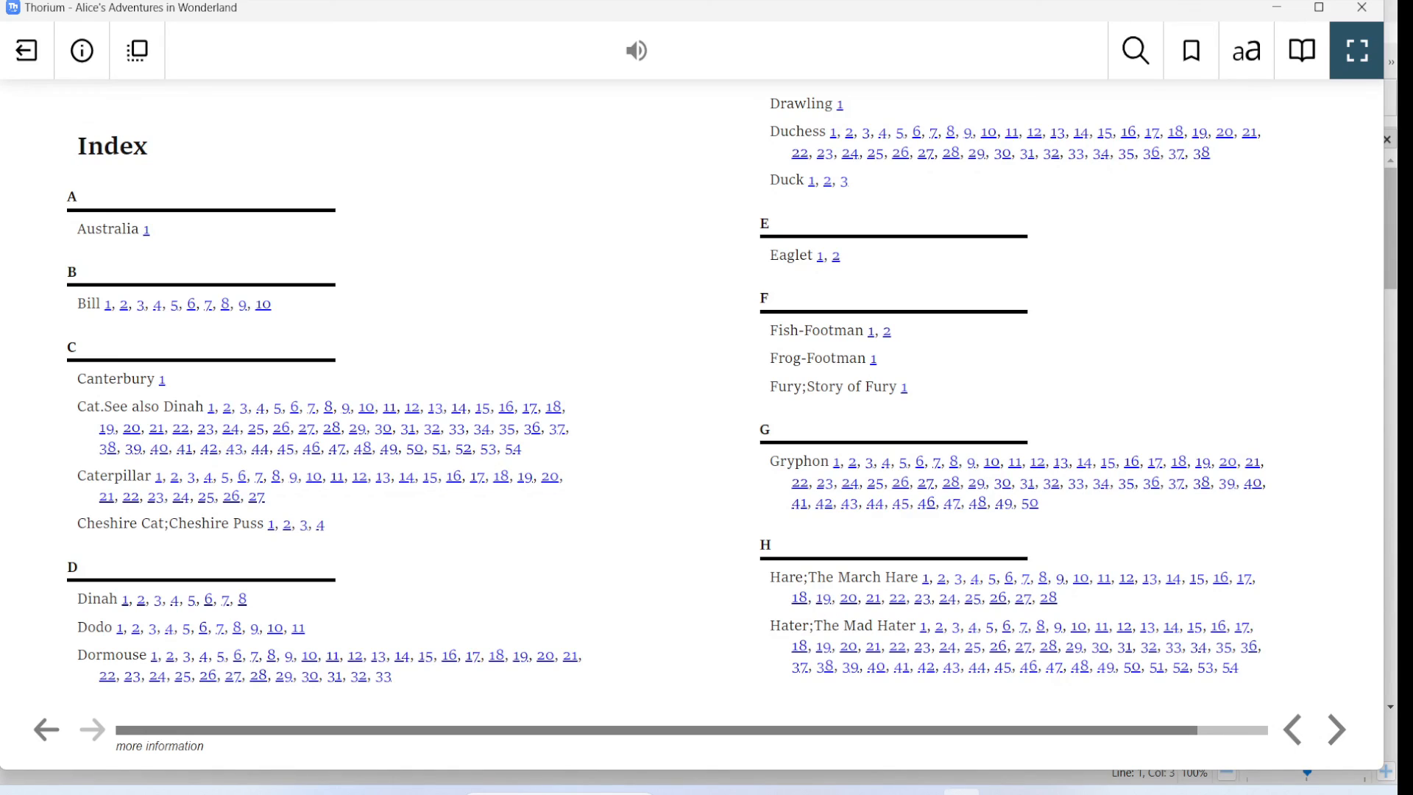
click(835, 256)
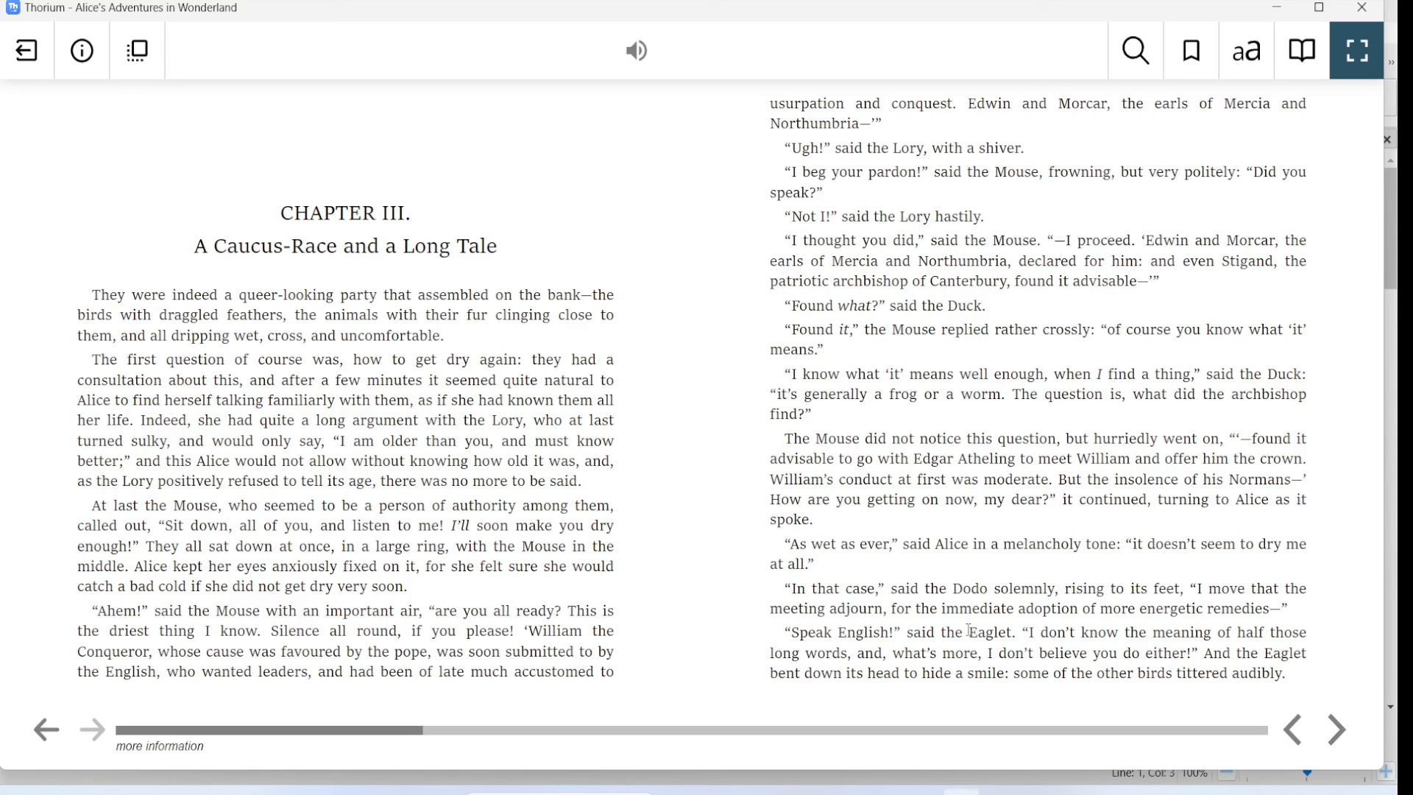
drag(969, 631, 1013, 631)
- Reopen the Index from the table of contents, follow a link to a Caterpillar passage and select the word Caterpillar there
click(1302, 50)
scroll(1236, 556, down, 4)
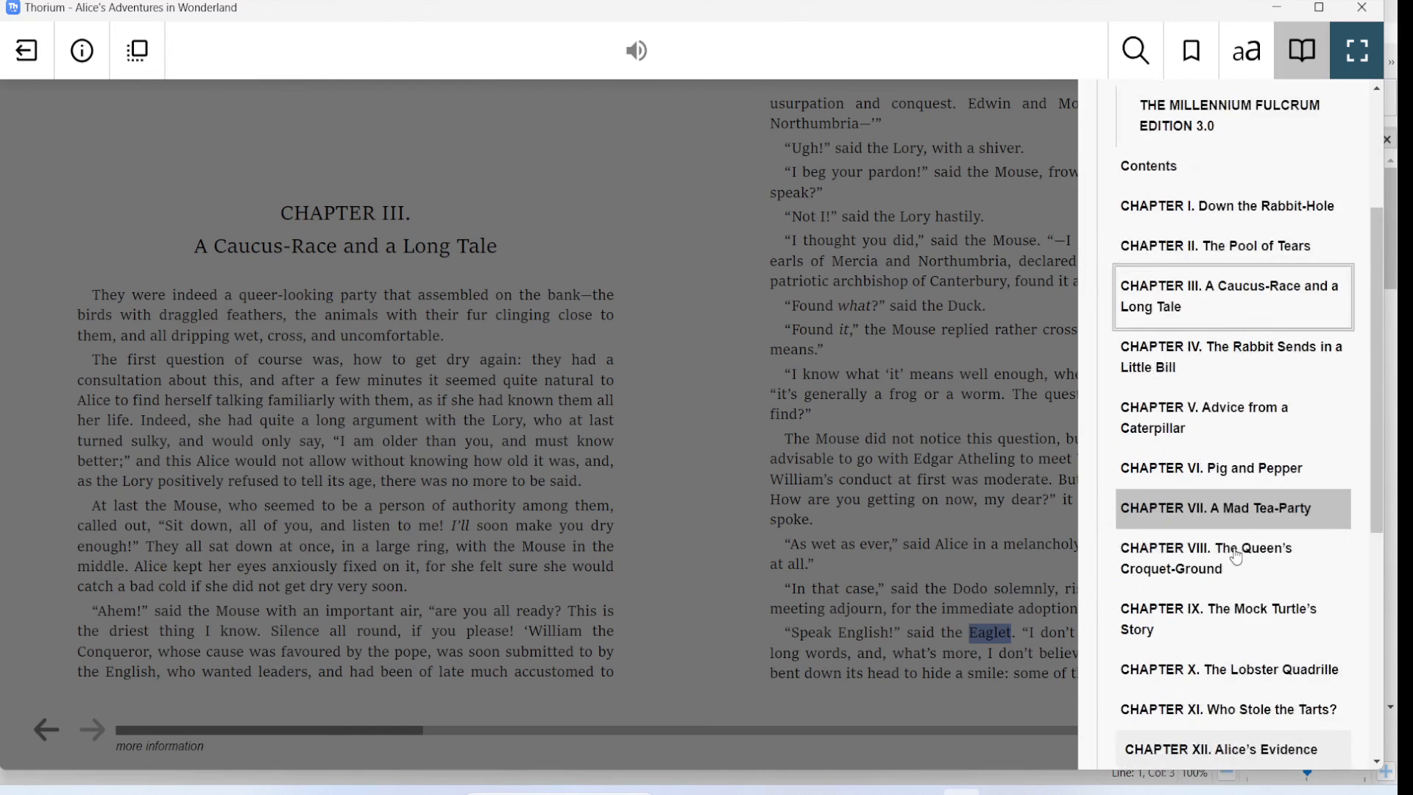
scroll(1237, 556, down, 5)
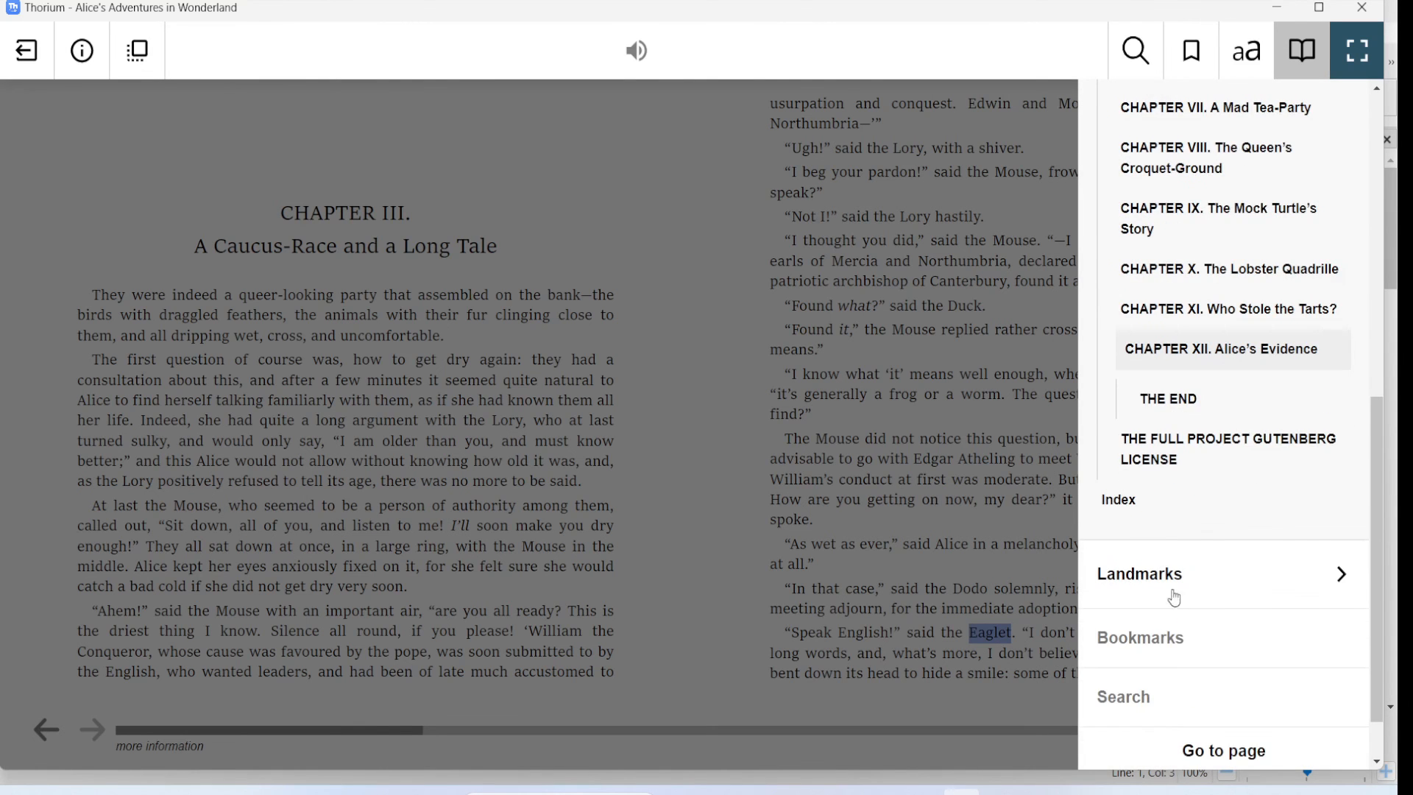
click(1155, 506)
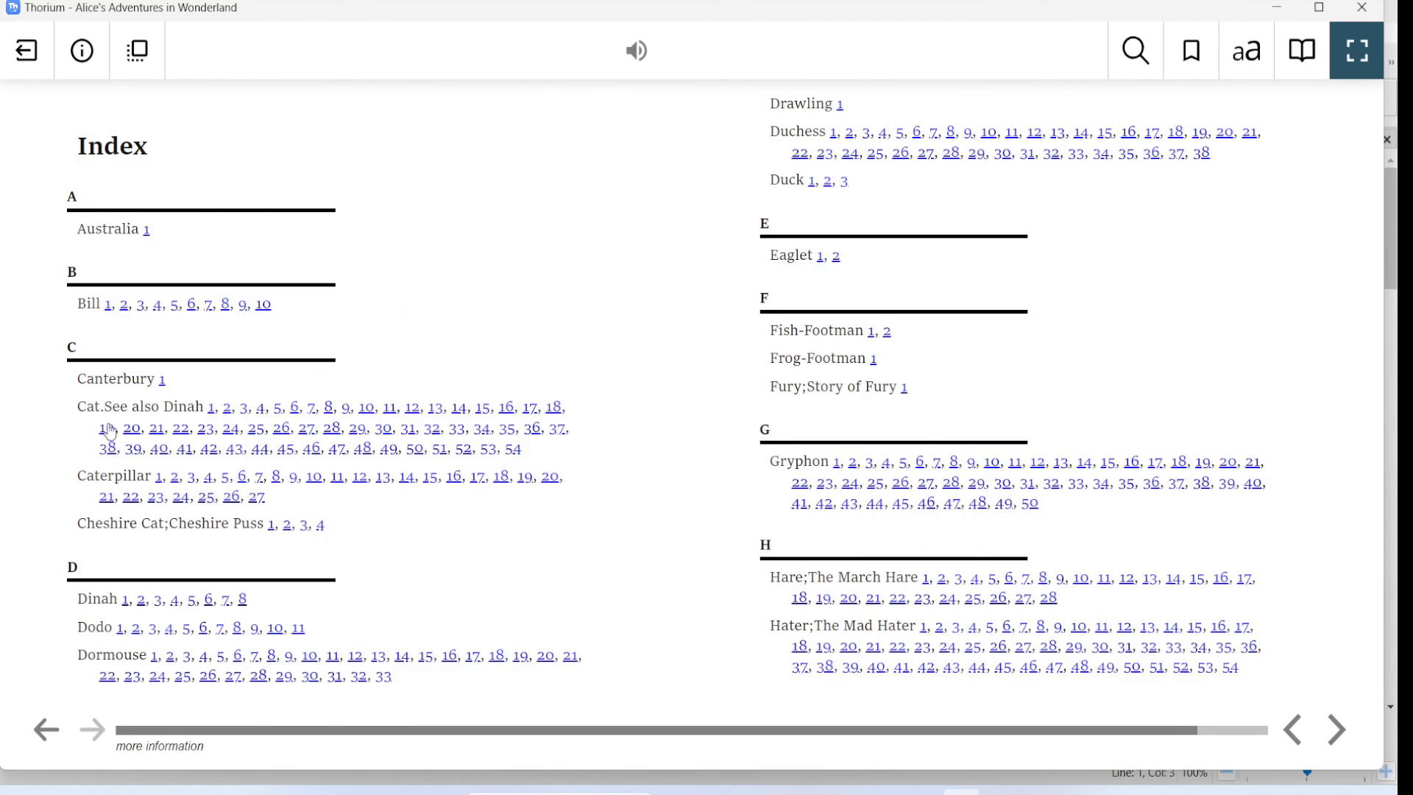
click(107, 439)
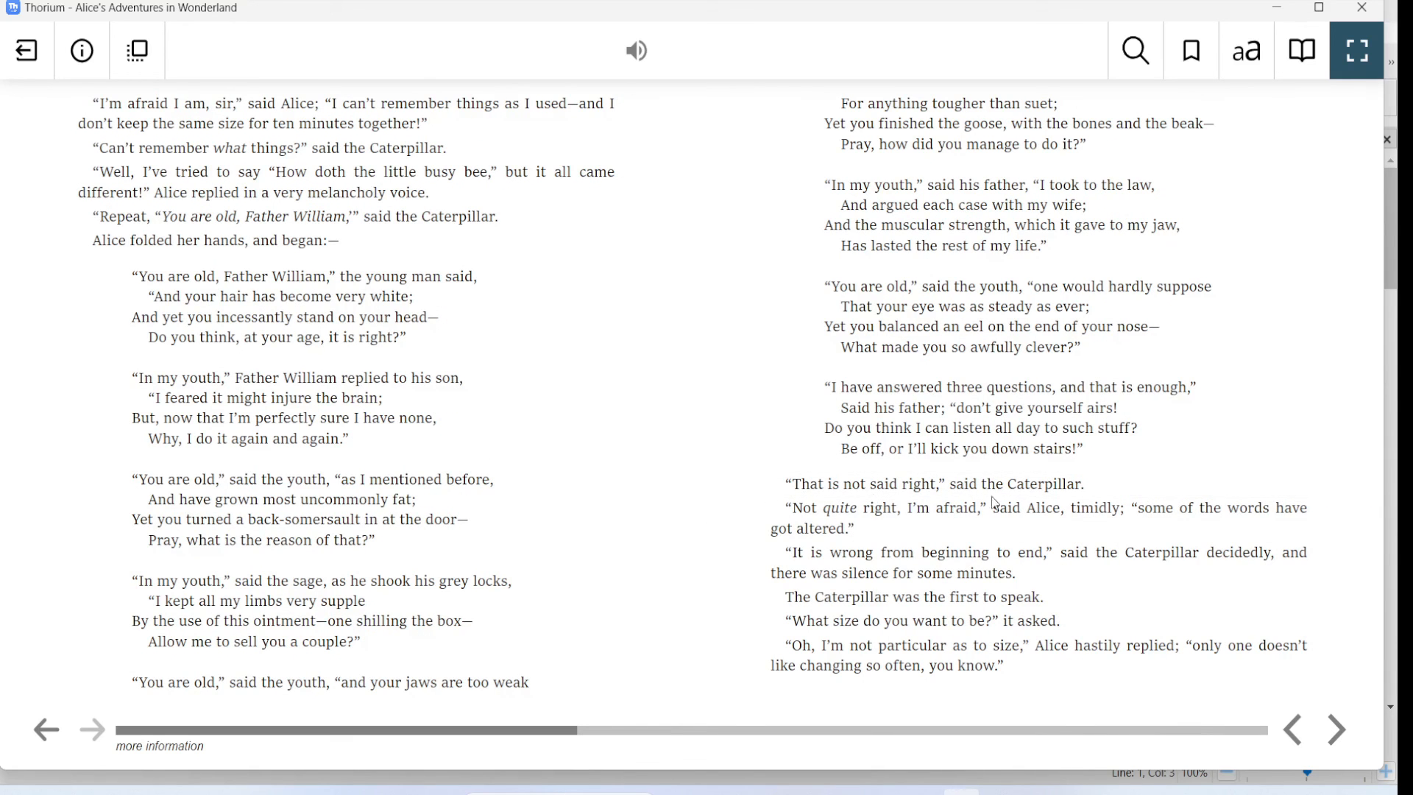
drag(1009, 485, 1096, 478)
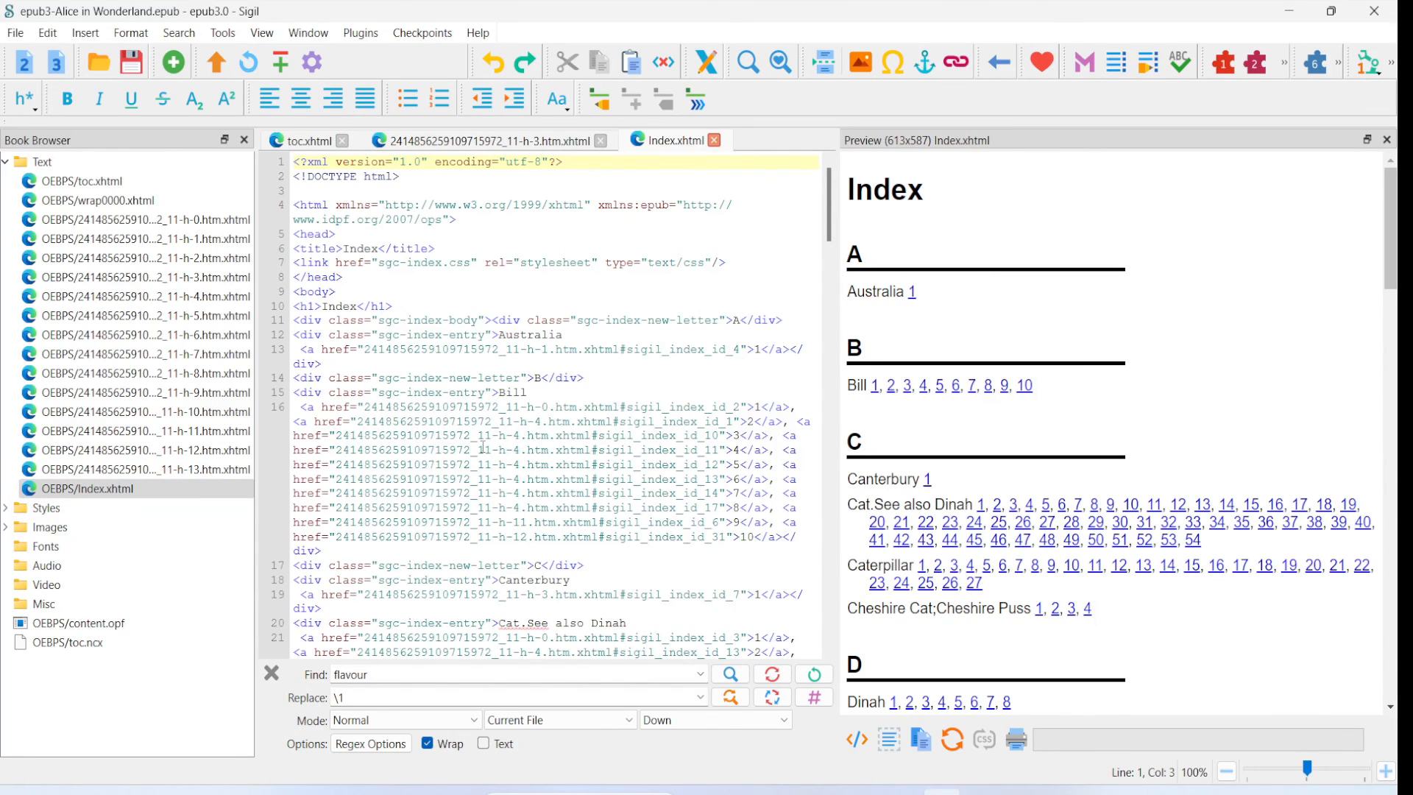
- Switch back to Sigil, look through the Index.xhtml code and open the sgc-index.css stylesheet from the Styles folder
scroll(612, 407, down, 20)
scroll(612, 407, down, 10)
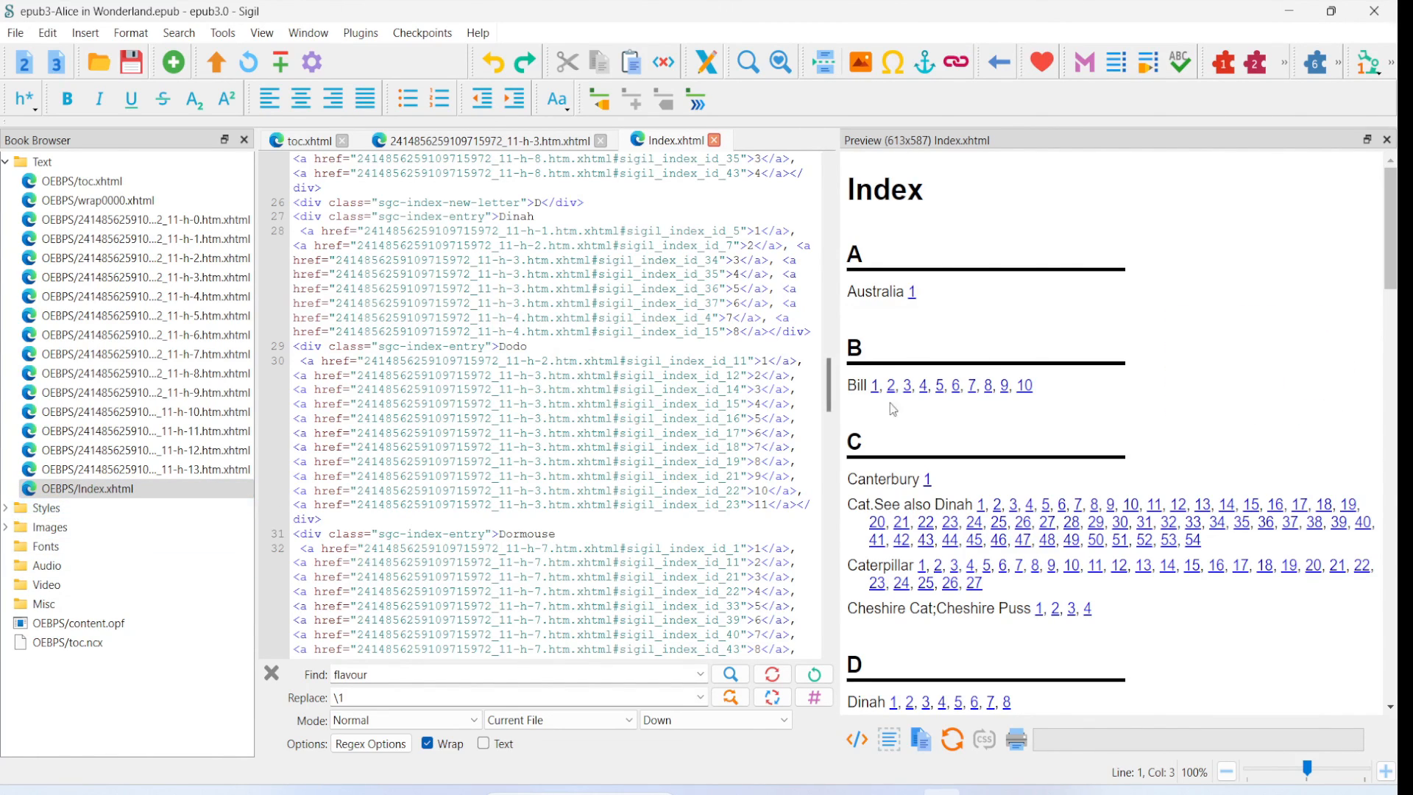
click(6, 507)
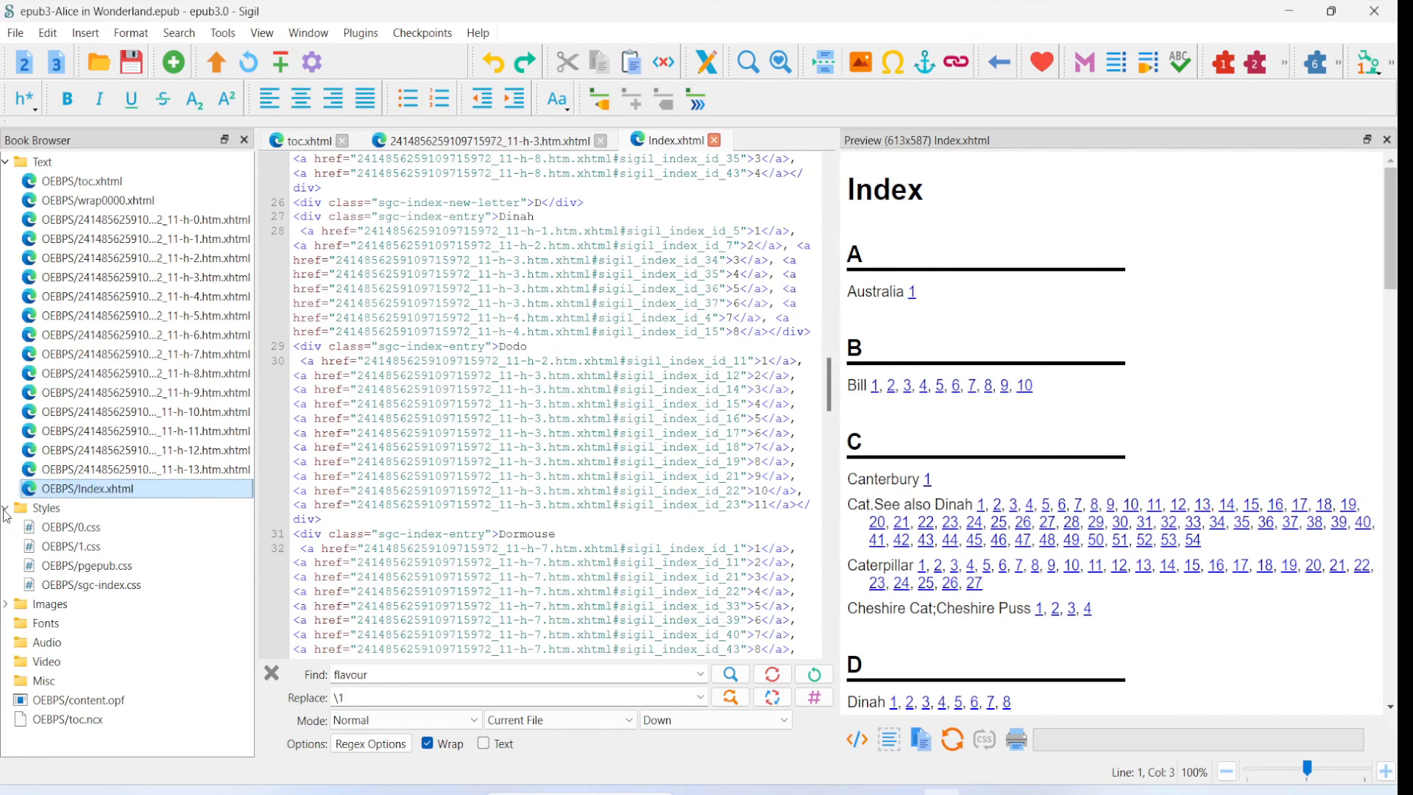
click(105, 592)
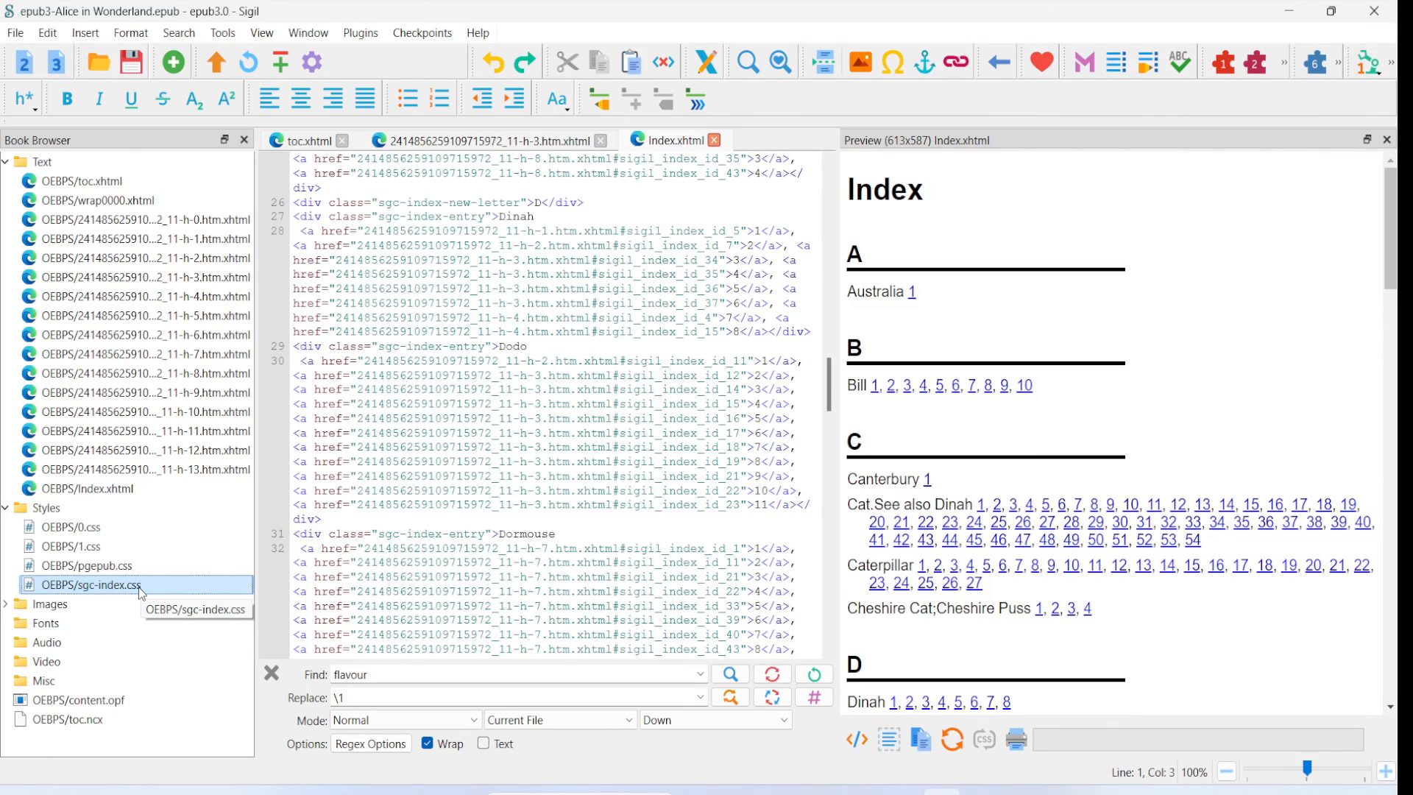
double_click(139, 586)
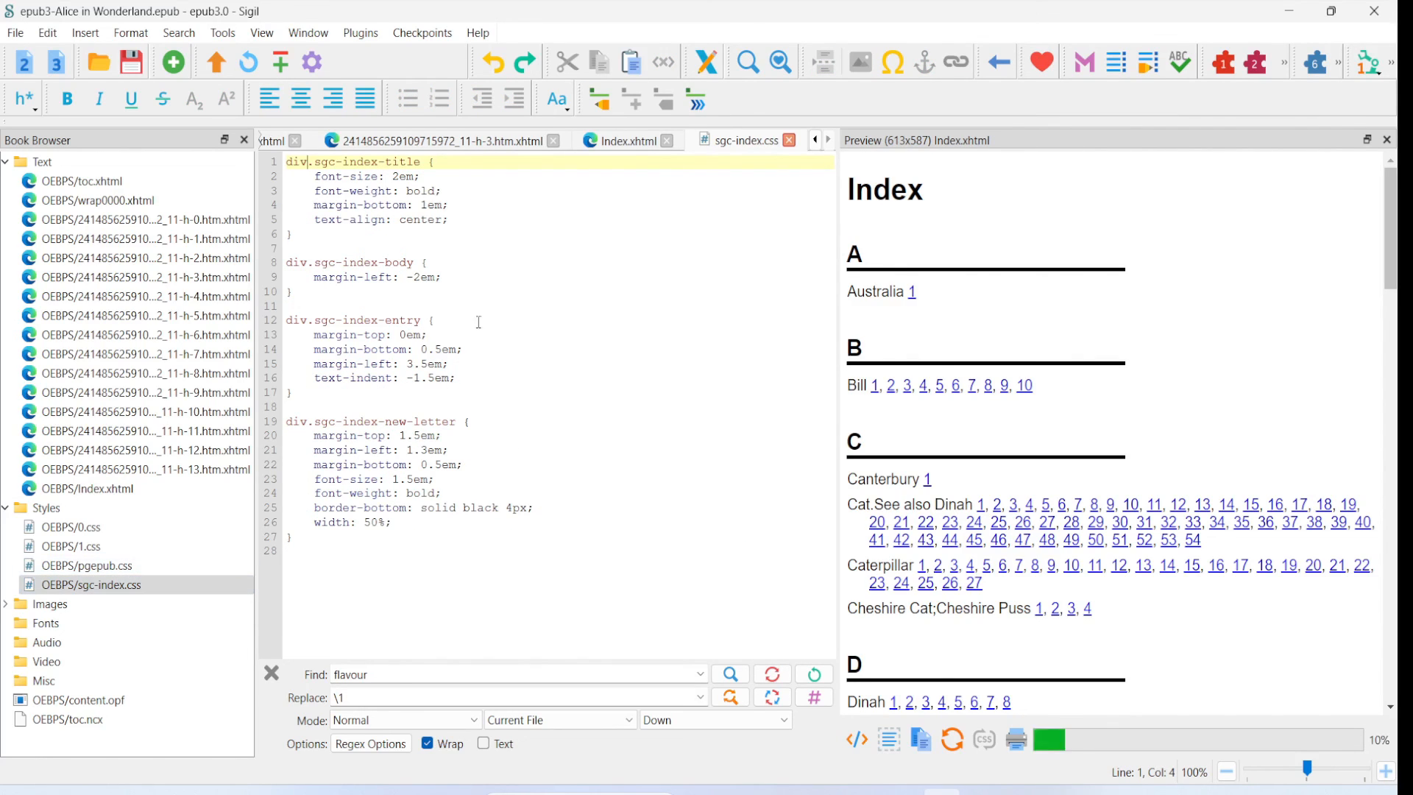